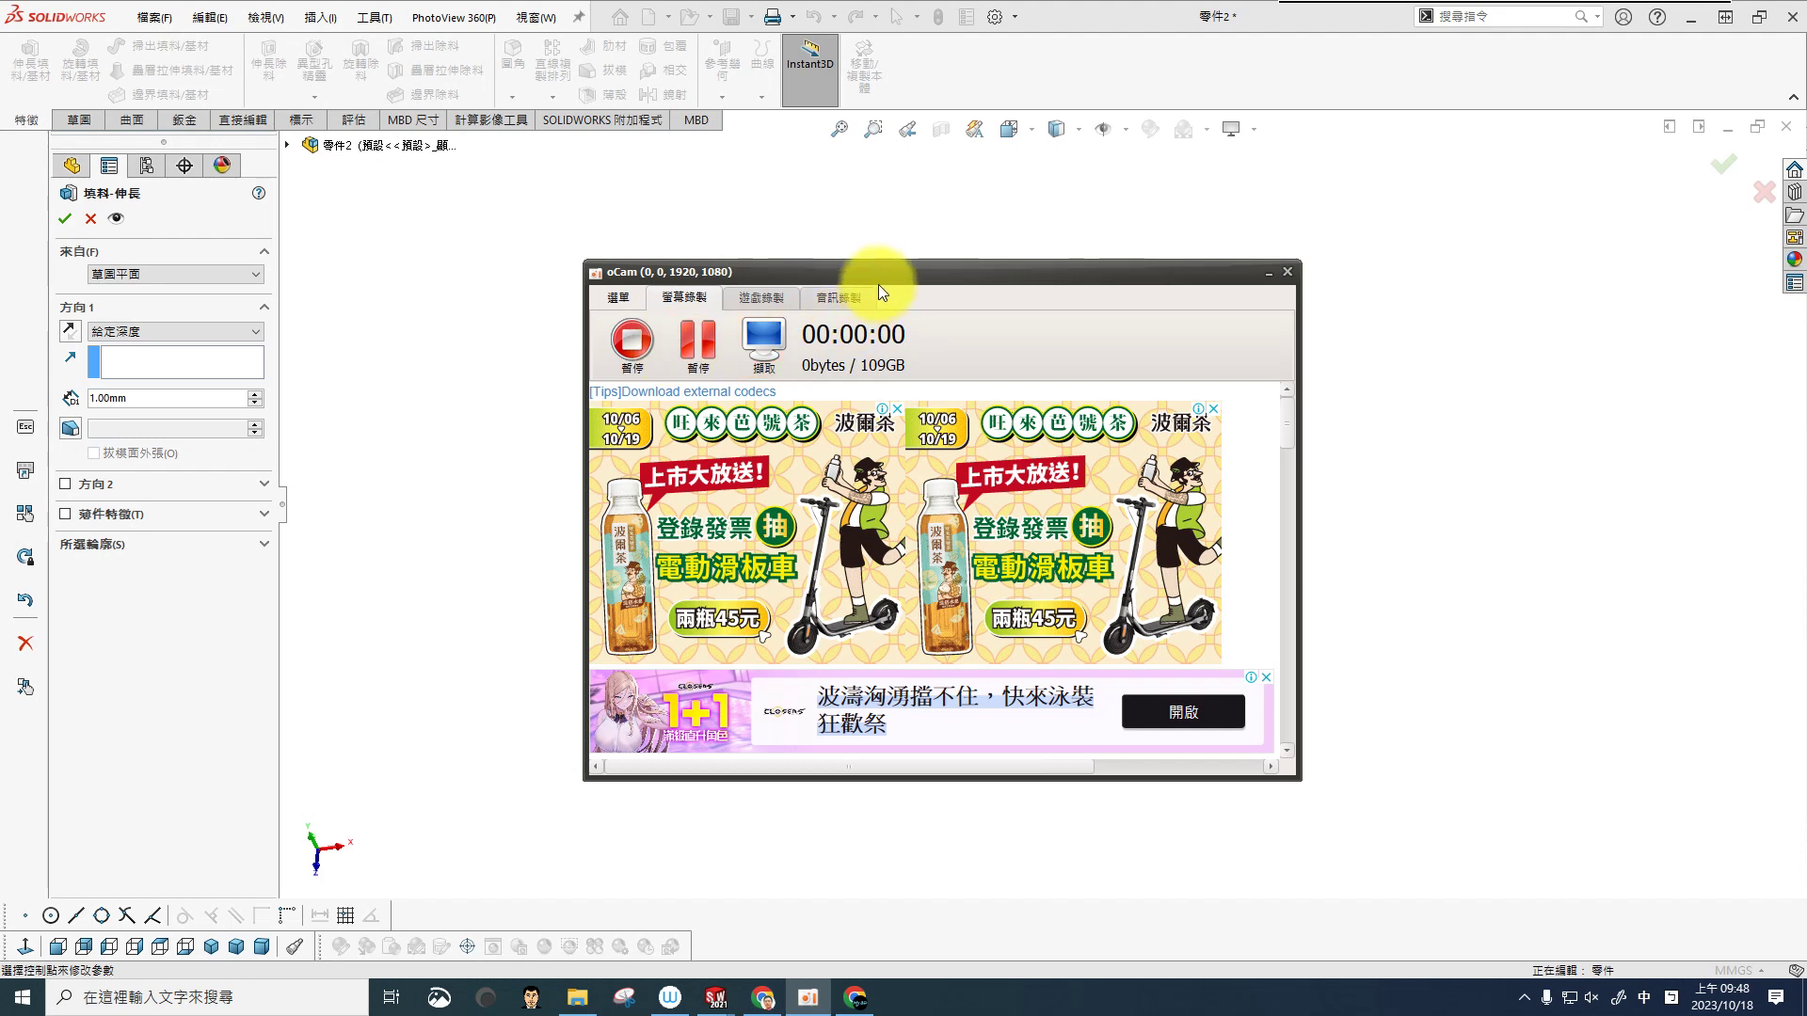
Step: Extrude the circular sketch to a 5 mm depth, making a solid disc
left_click_drag(883, 279, 737, 412)
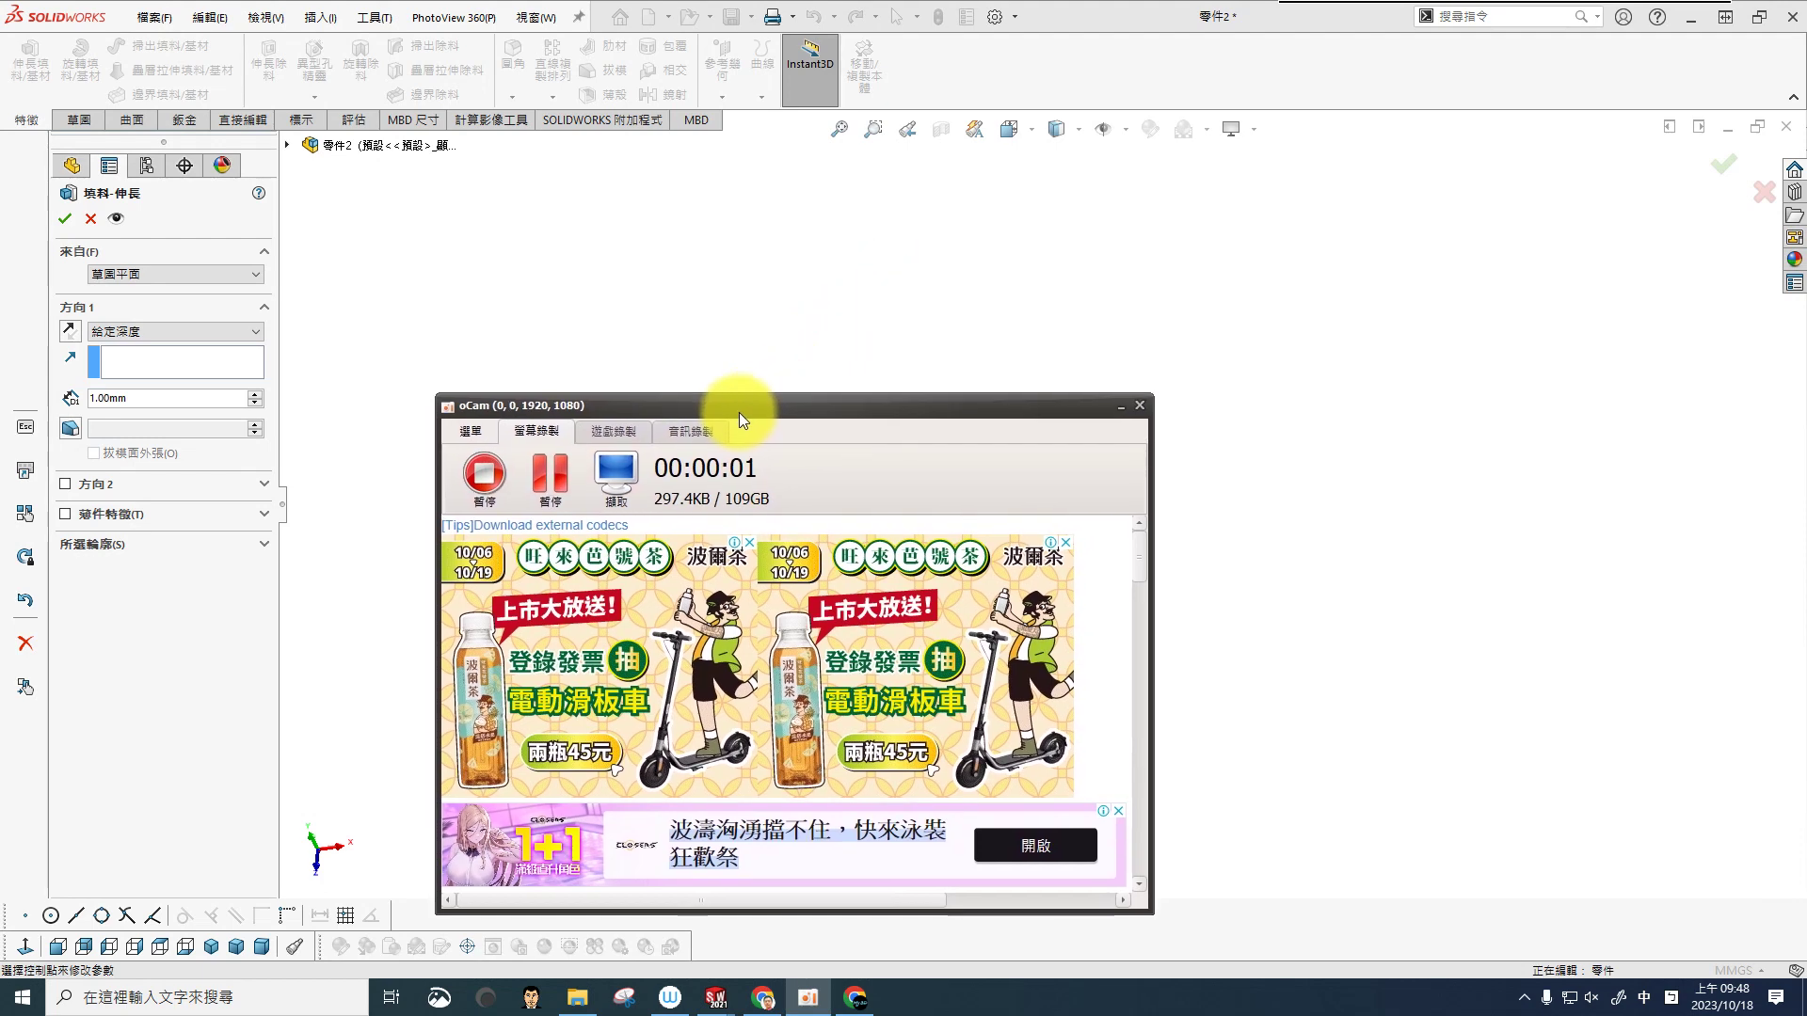
left_click(856, 337)
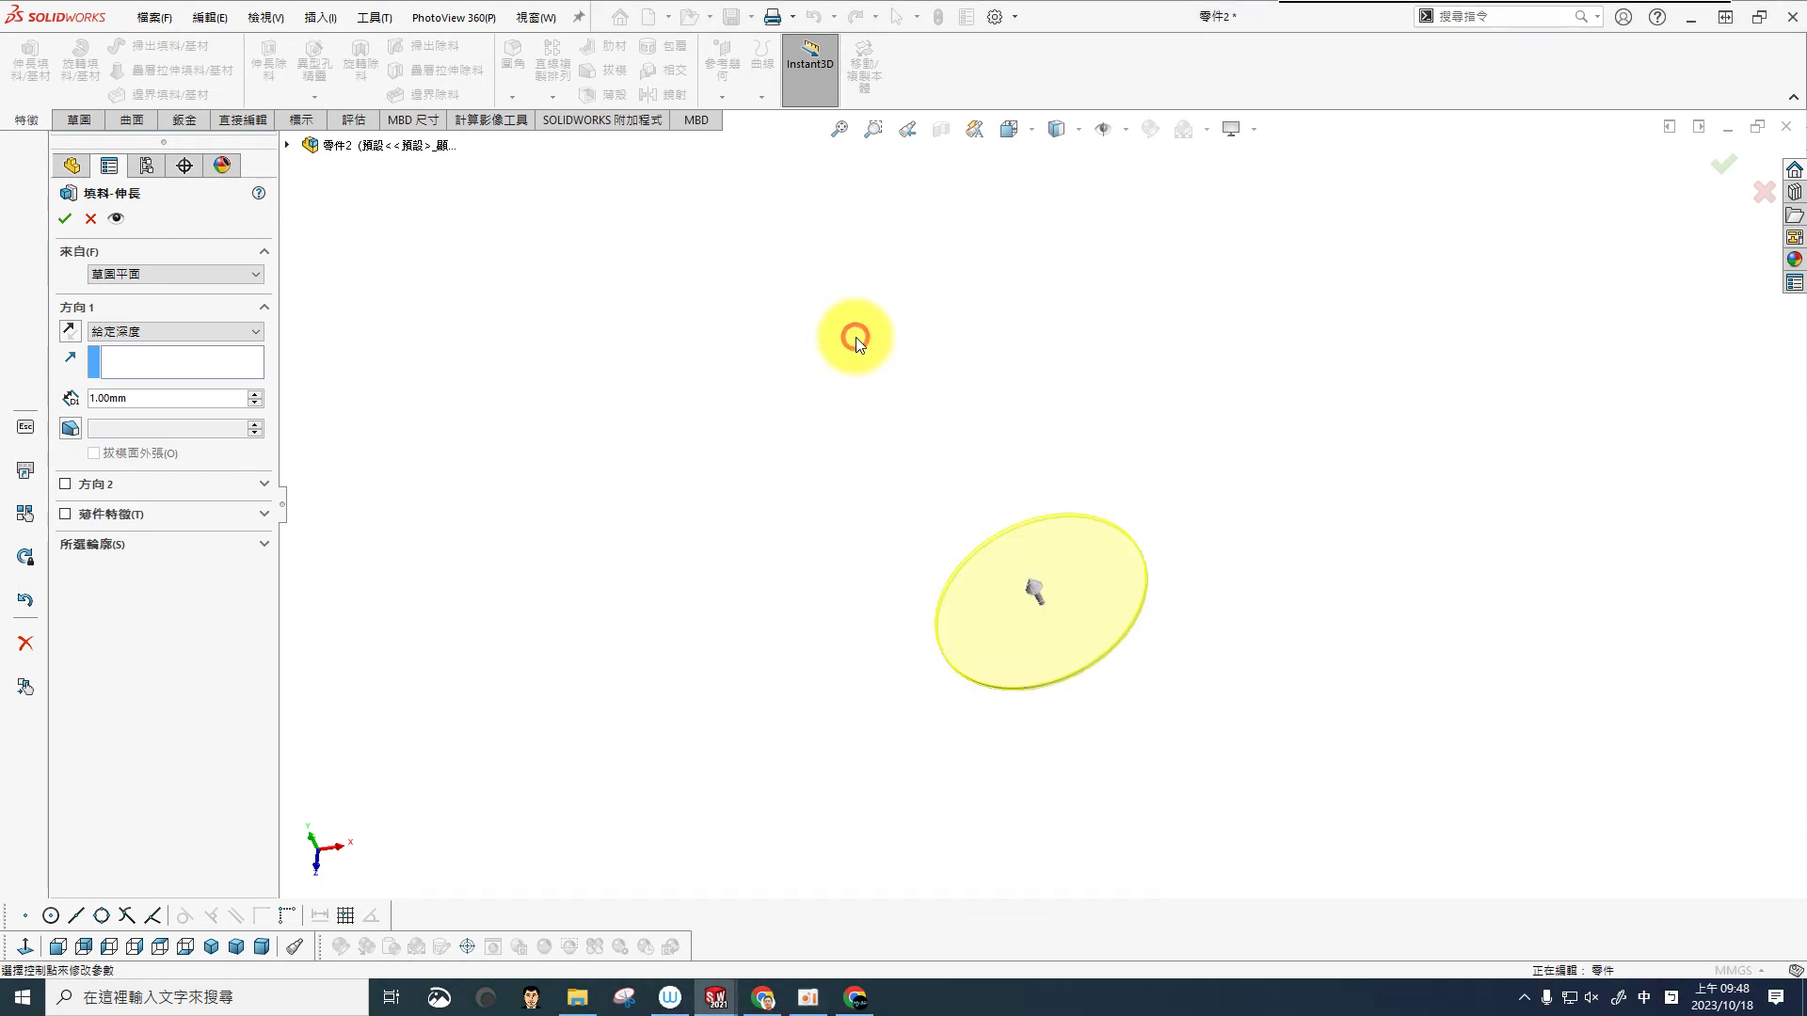
scroll(1182, 585, "down", 3)
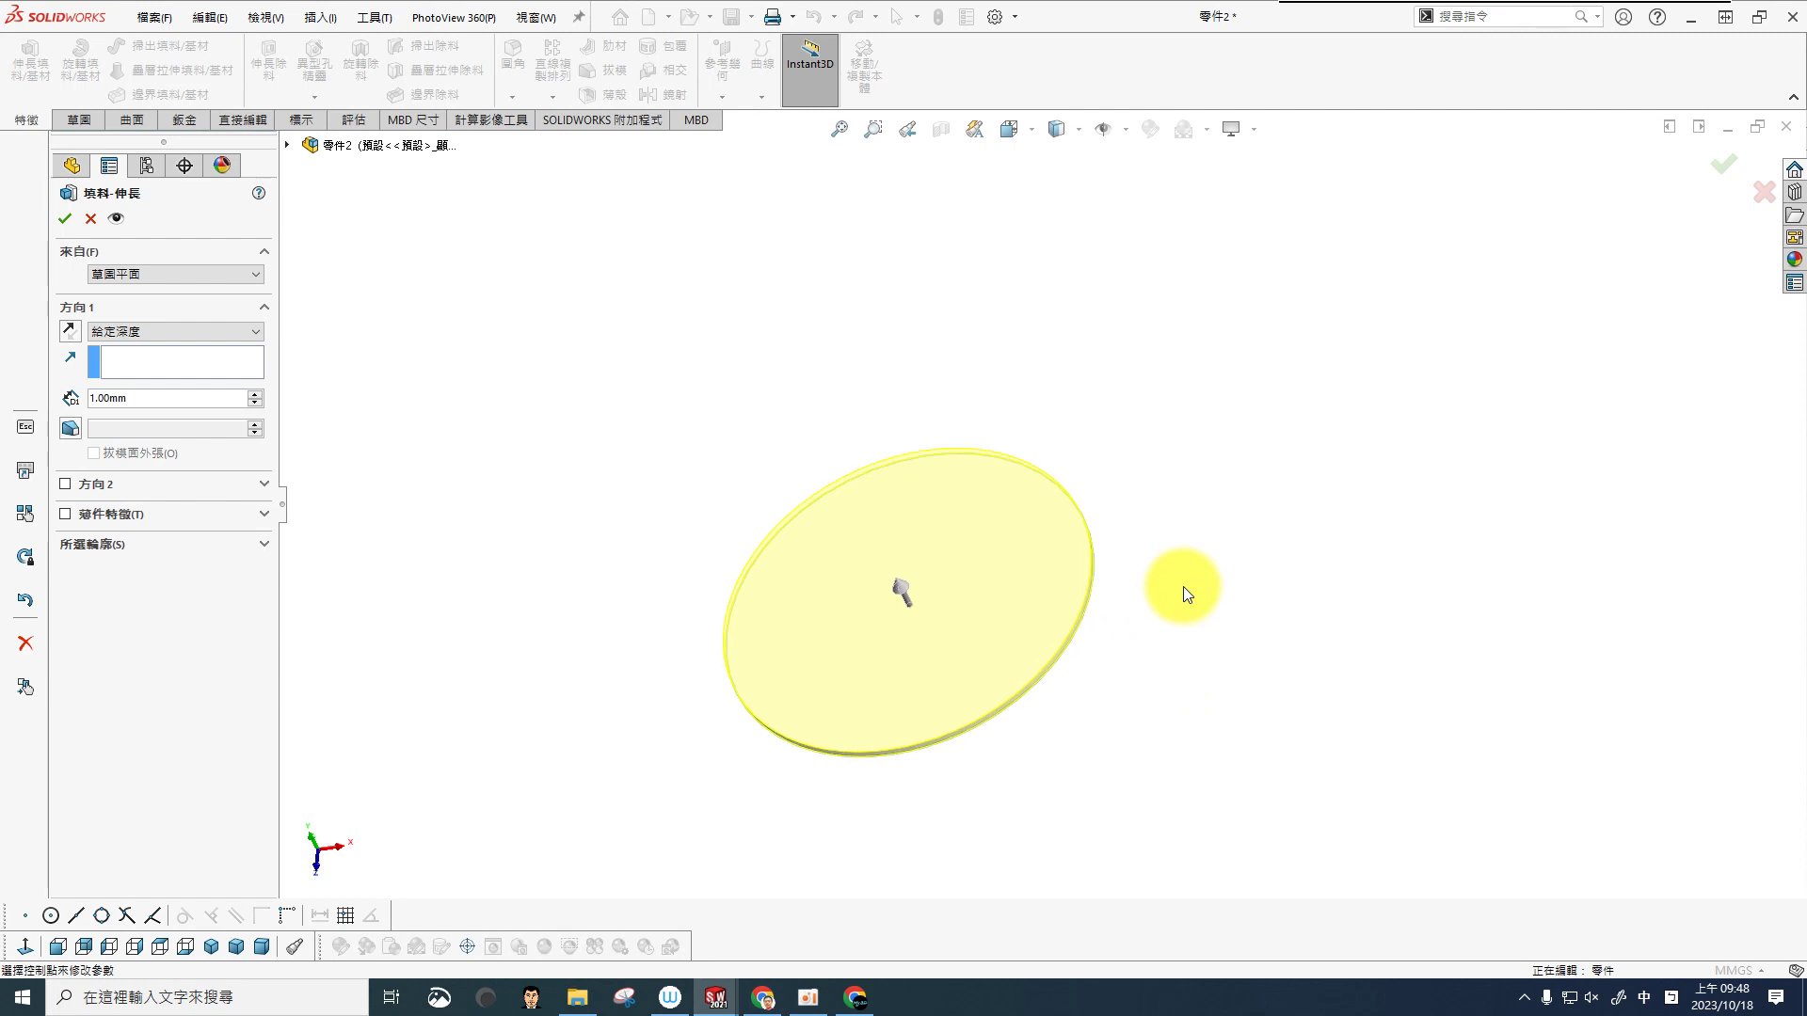
left_click(179, 398)
double_click(180, 399)
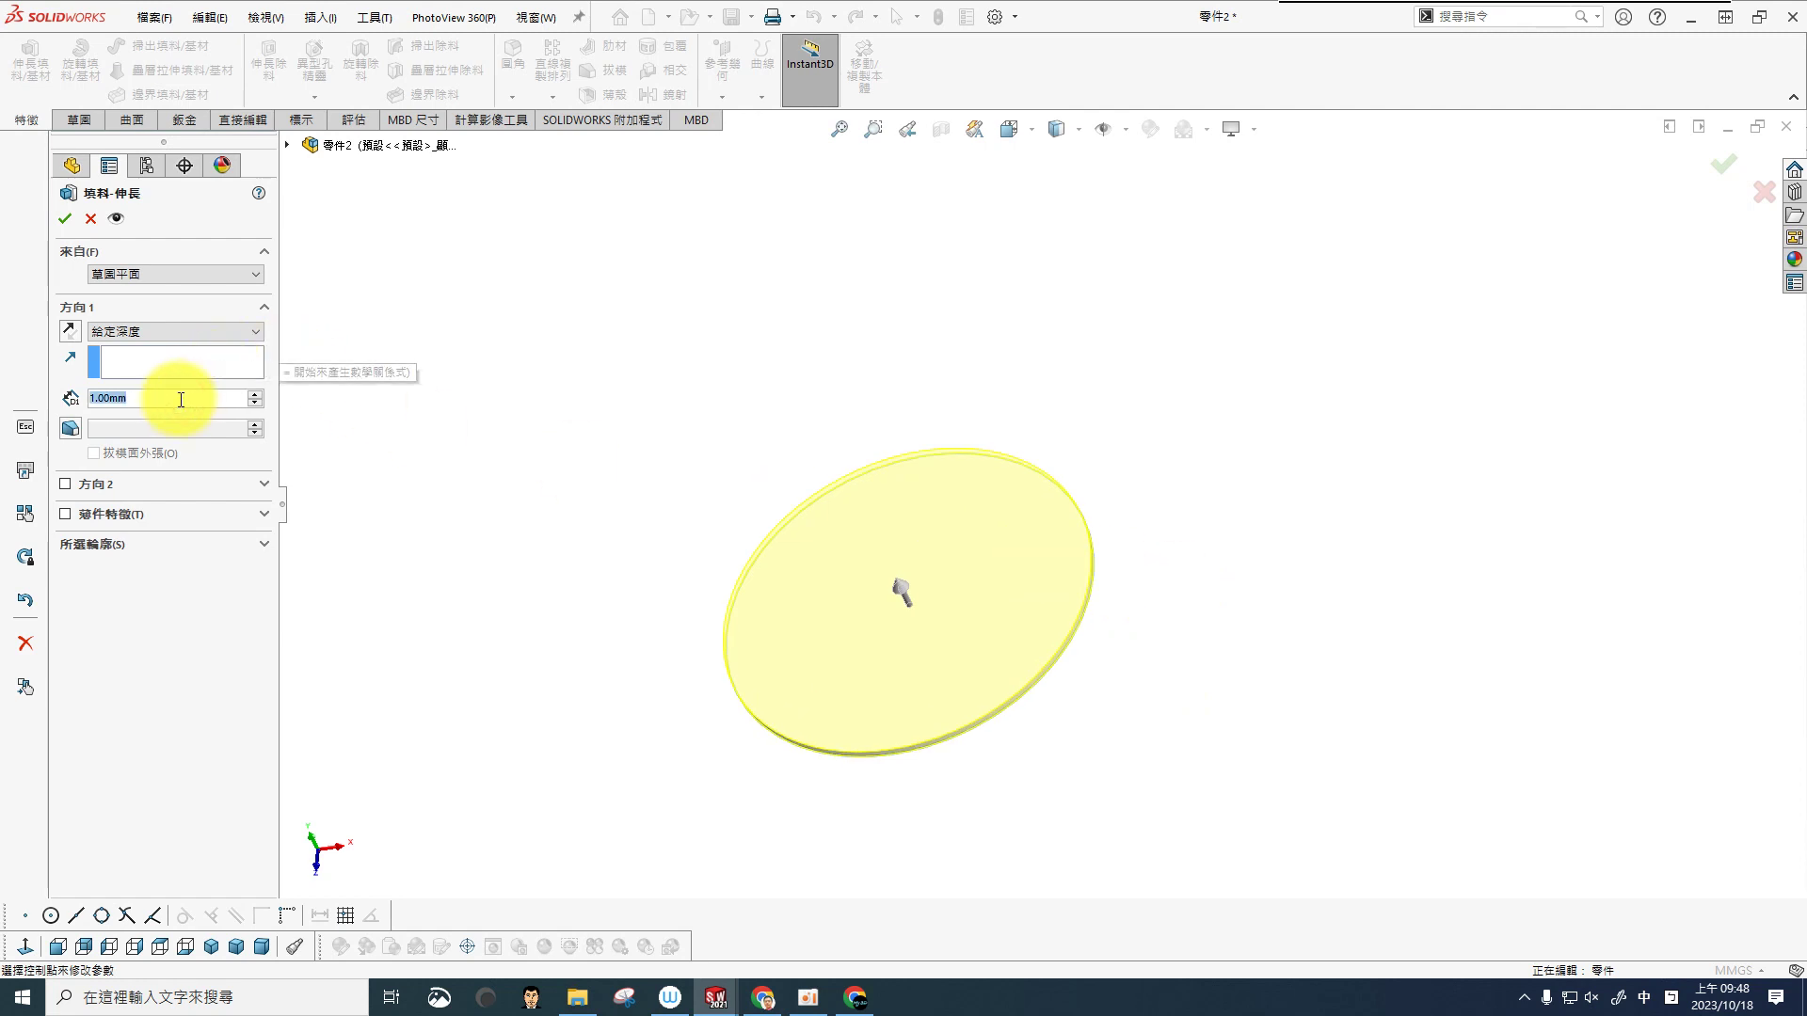
type("5")
key("Return")
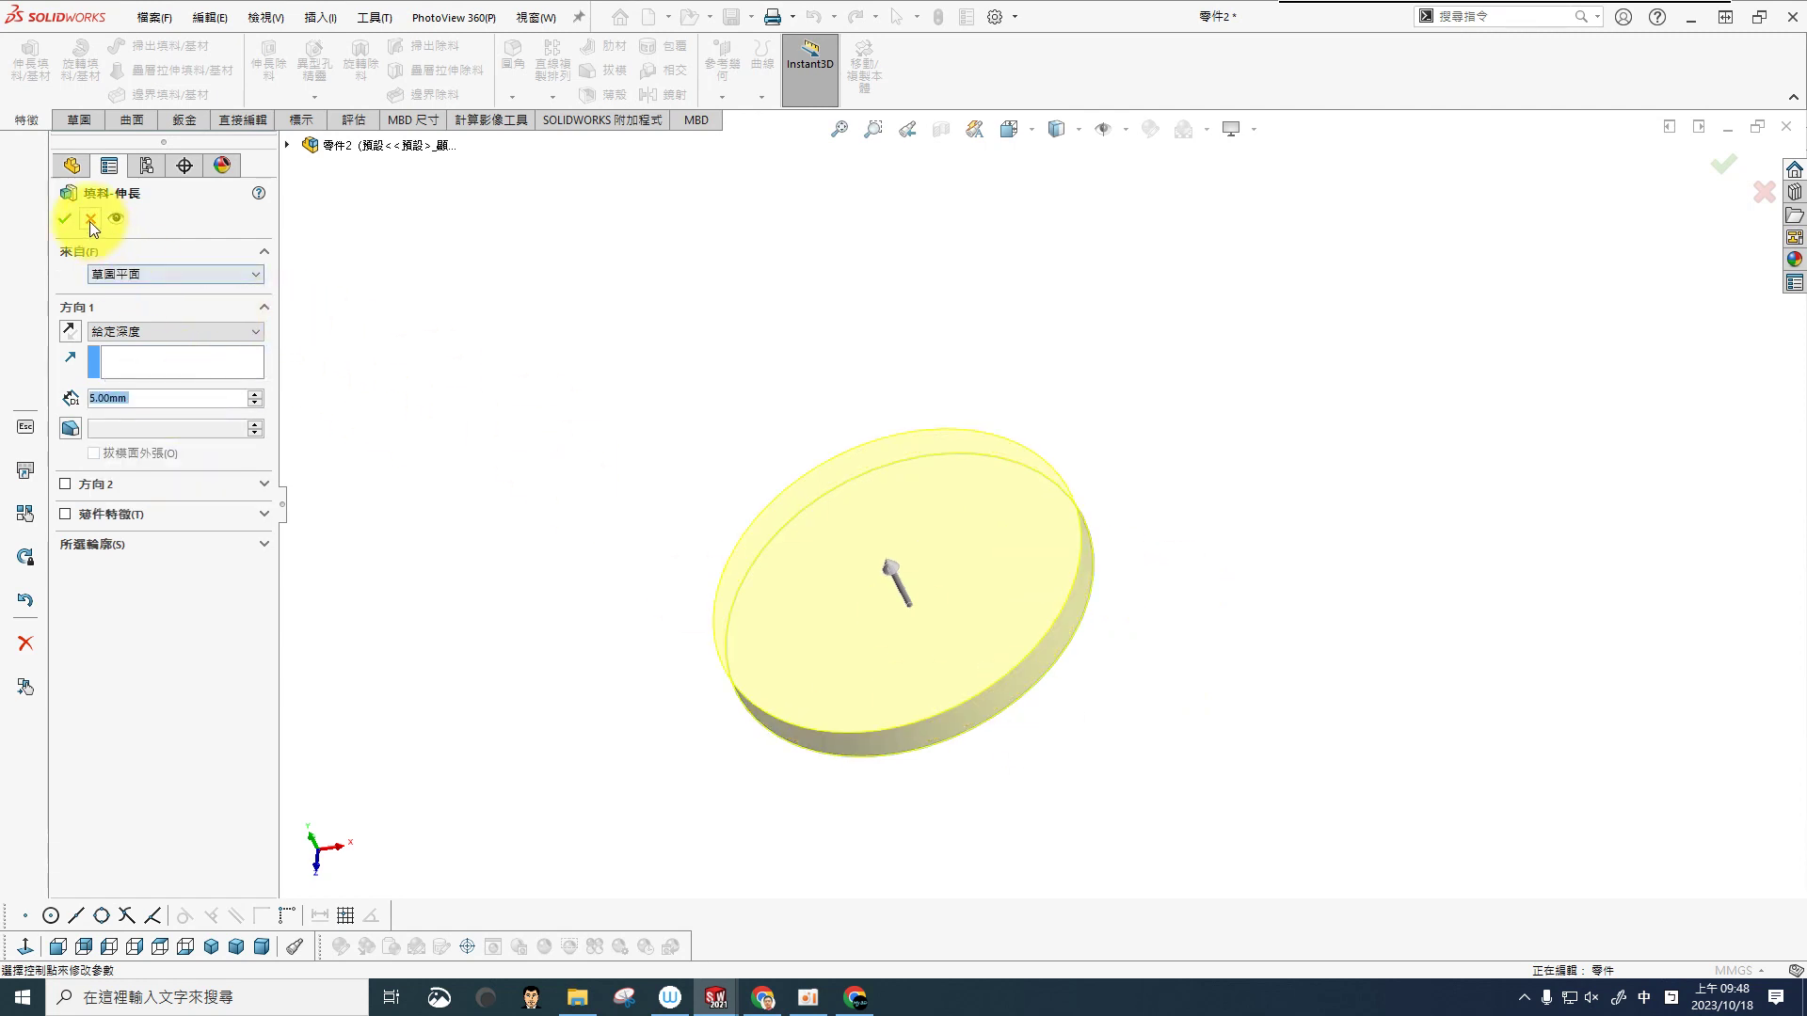
left_click(64, 219)
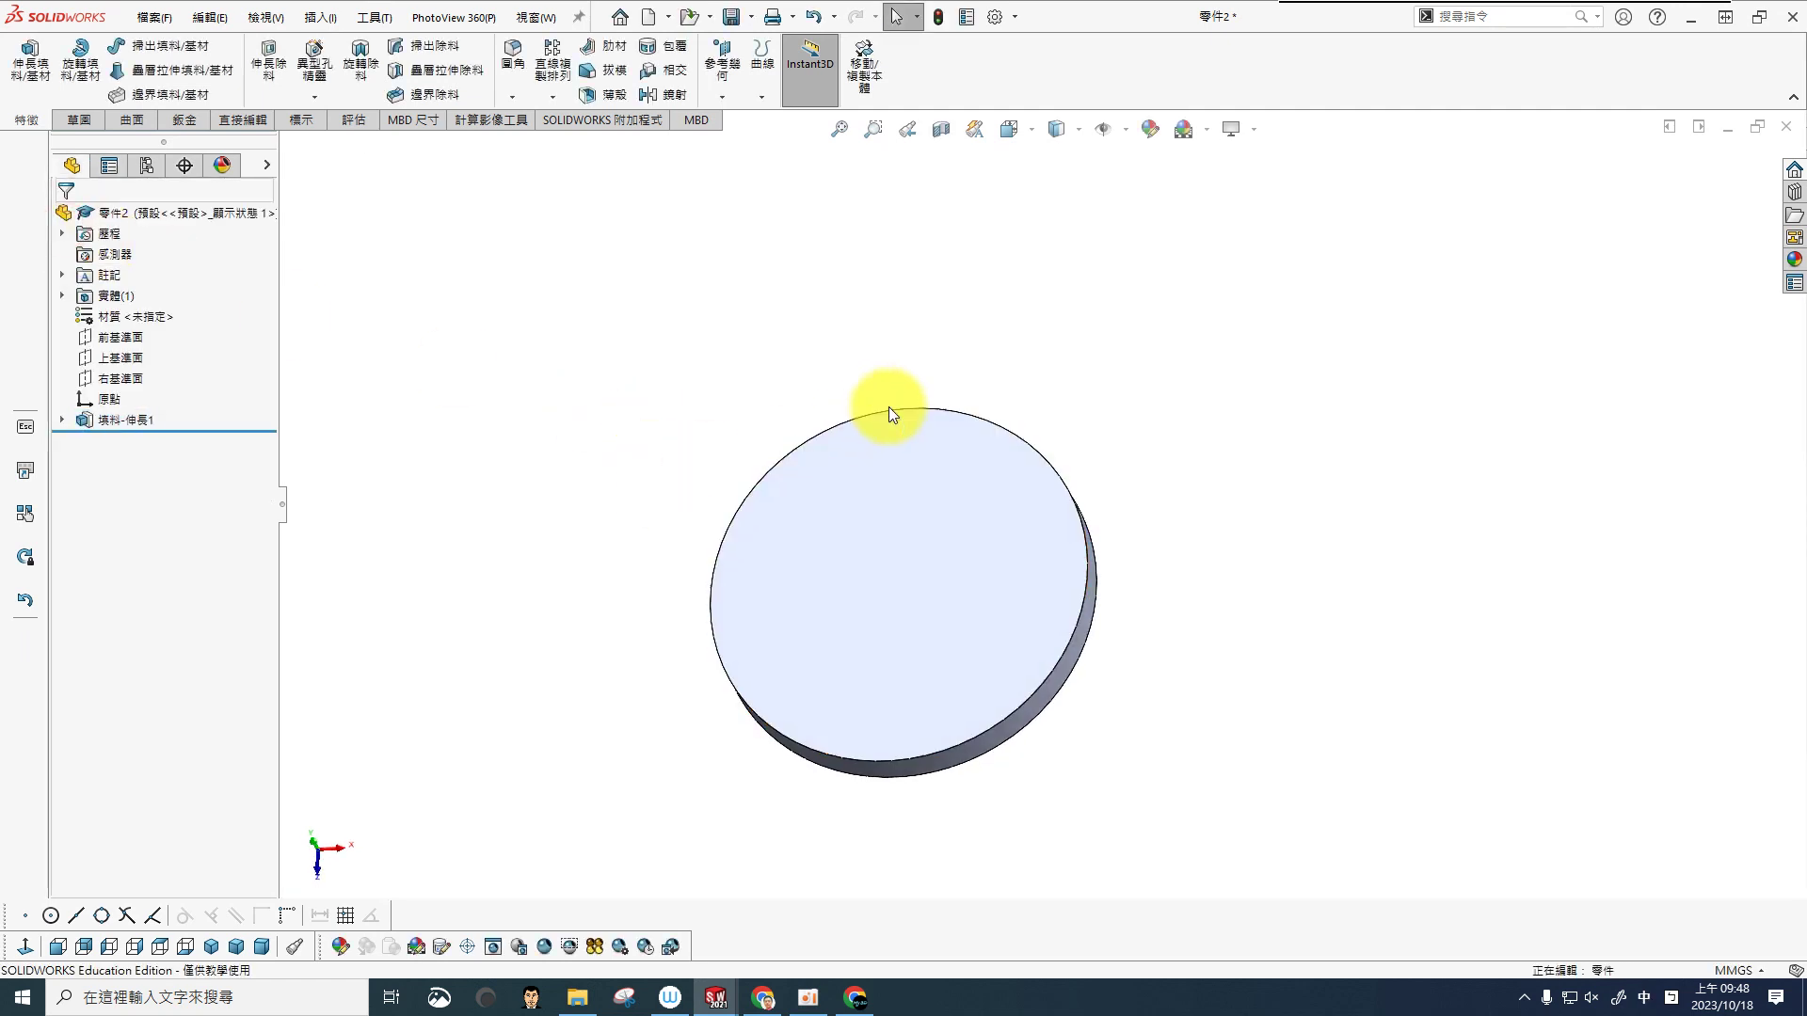
Step: Start an extruded cut sketch on the disc face with a circle centred on its top rim point
left_click(627, 260)
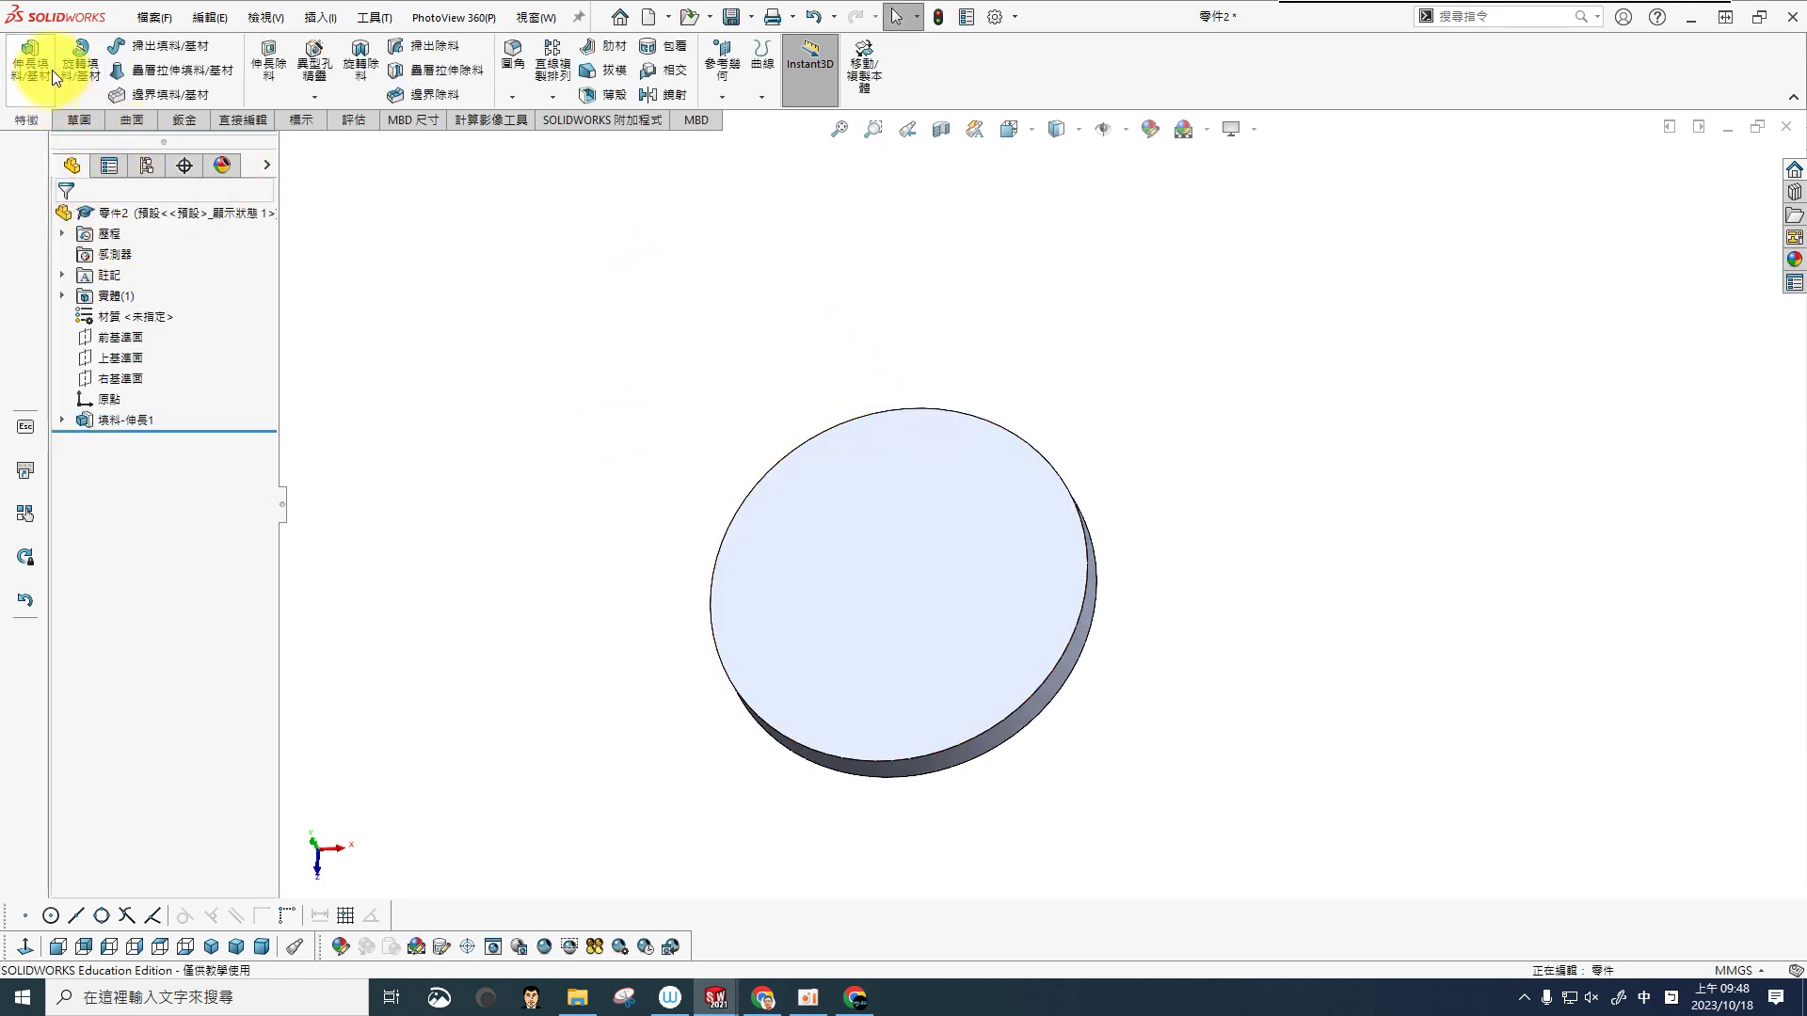
left_click(271, 73)
left_click(879, 515)
scroll(1327, 420, "down", 1)
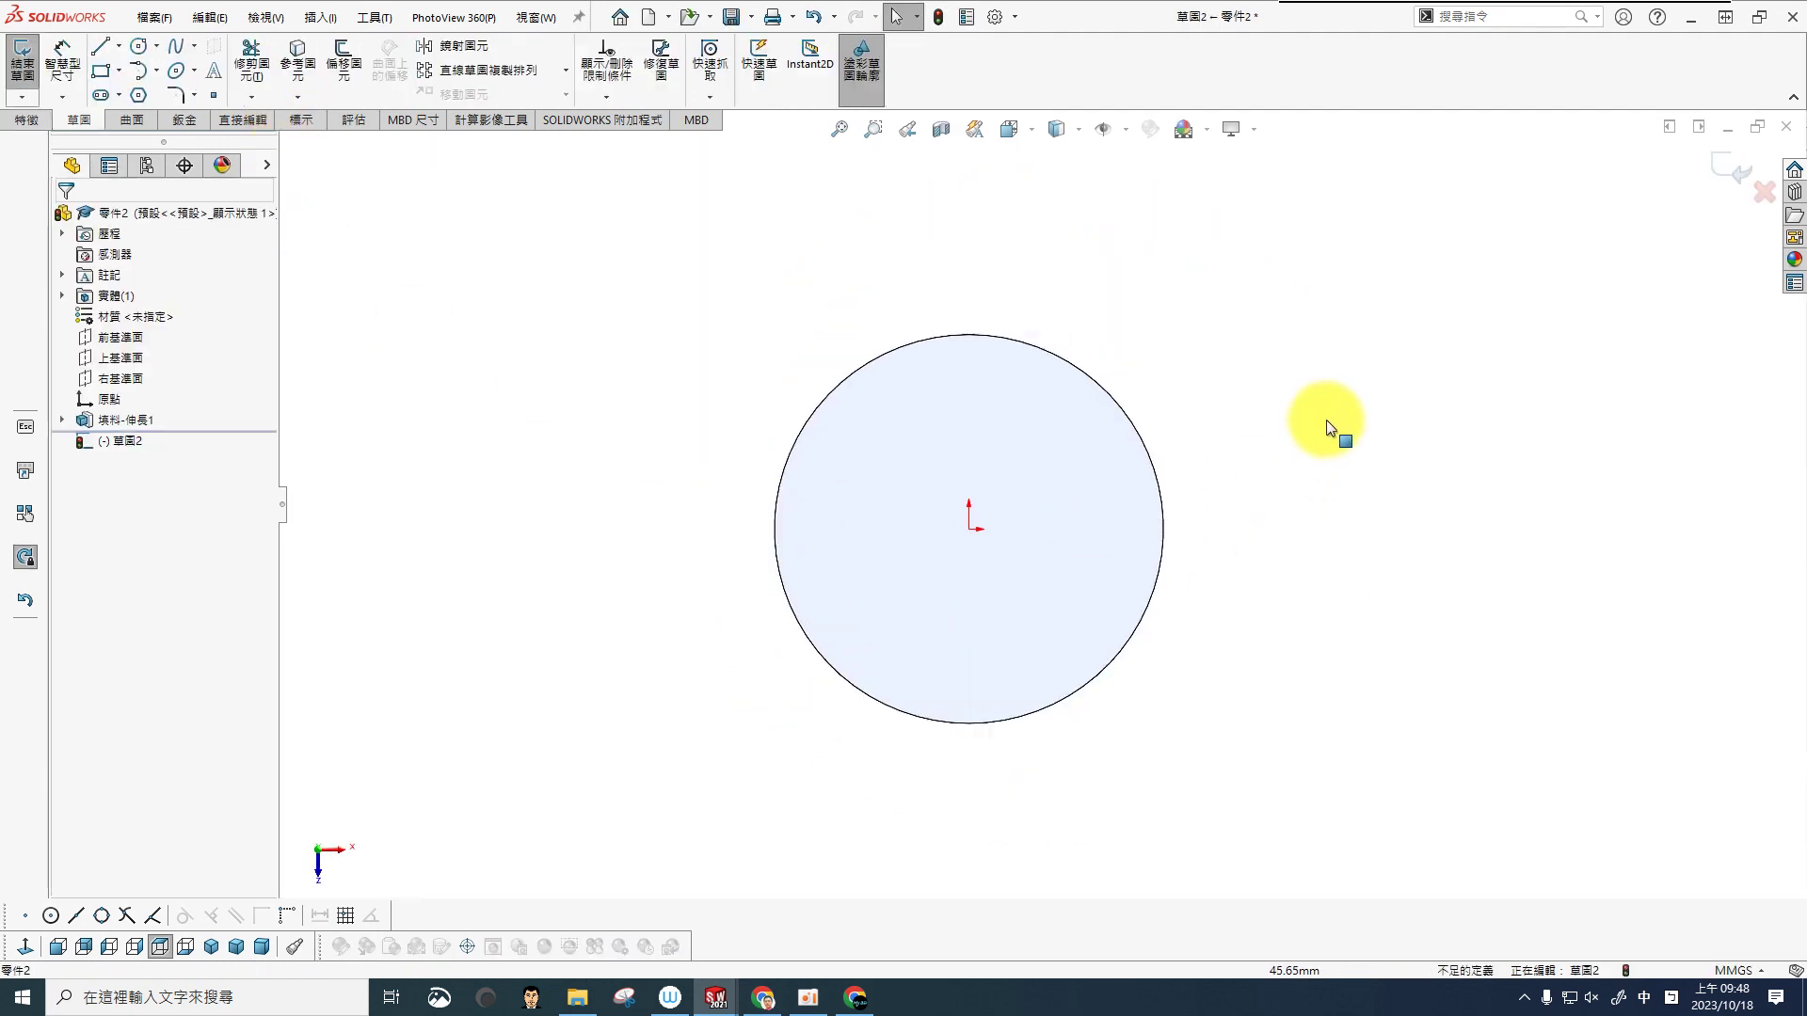
scroll(1255, 403, "down", 3)
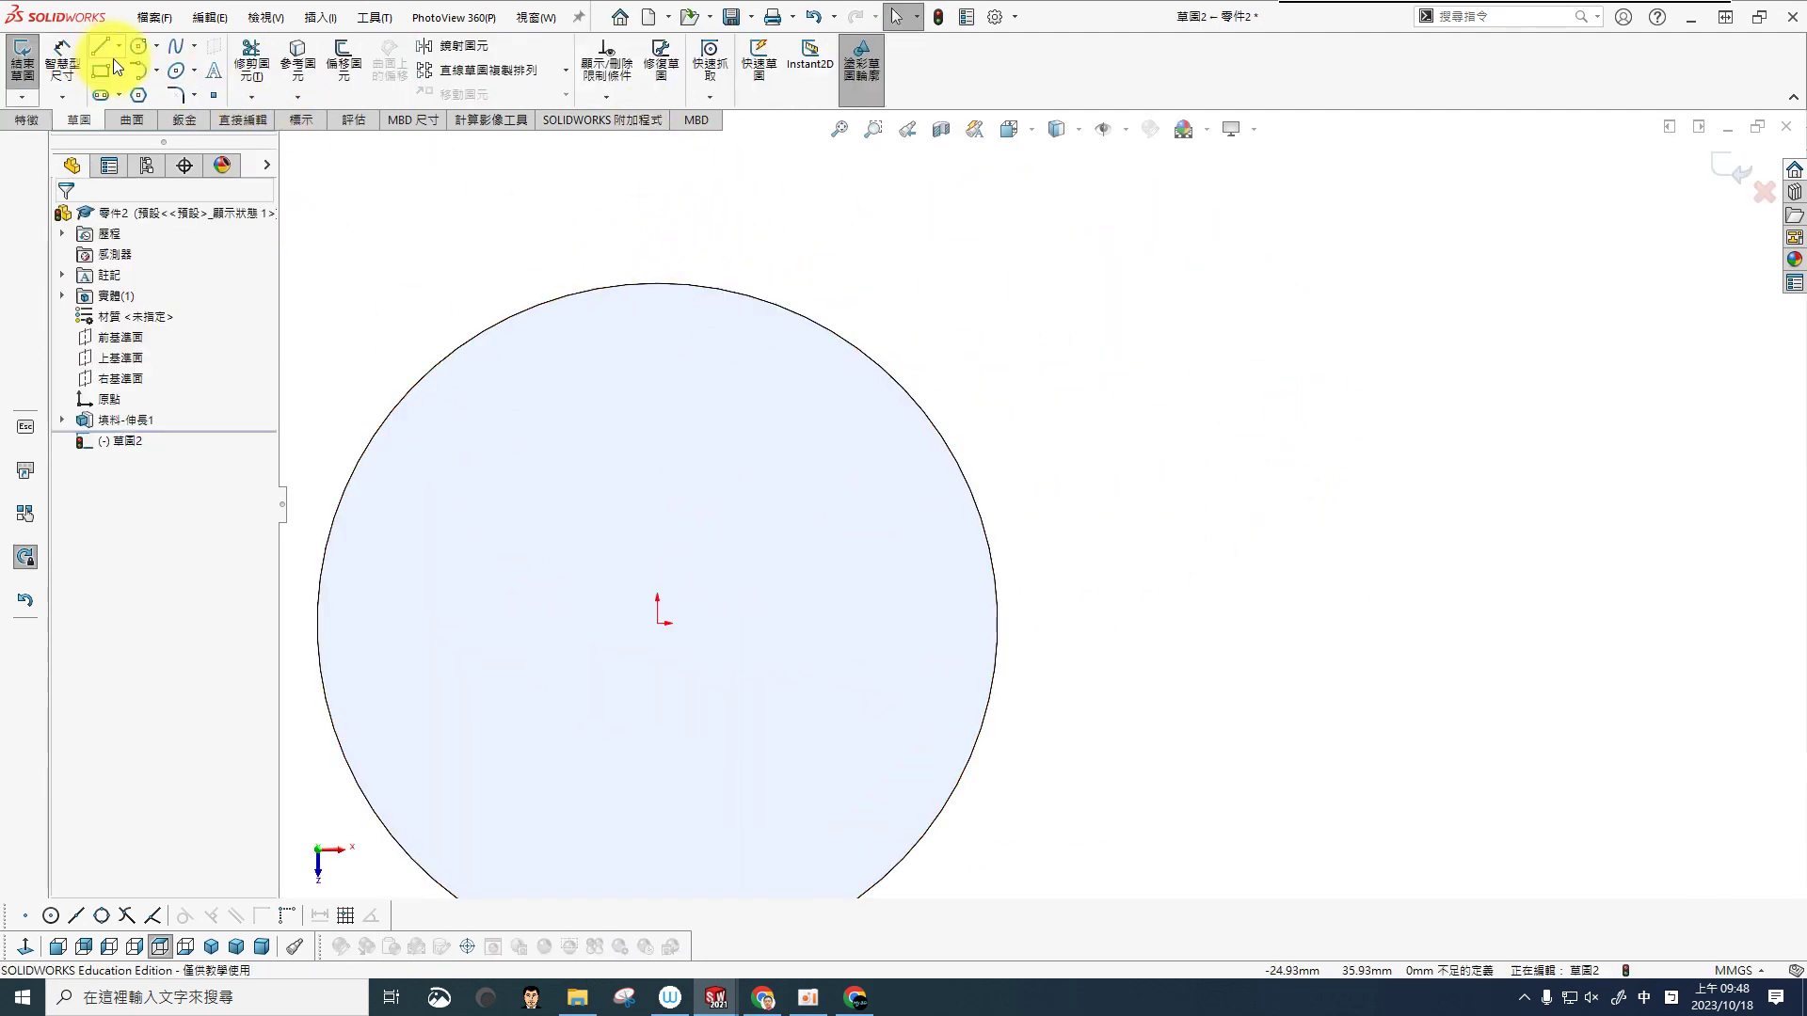
left_click(138, 45)
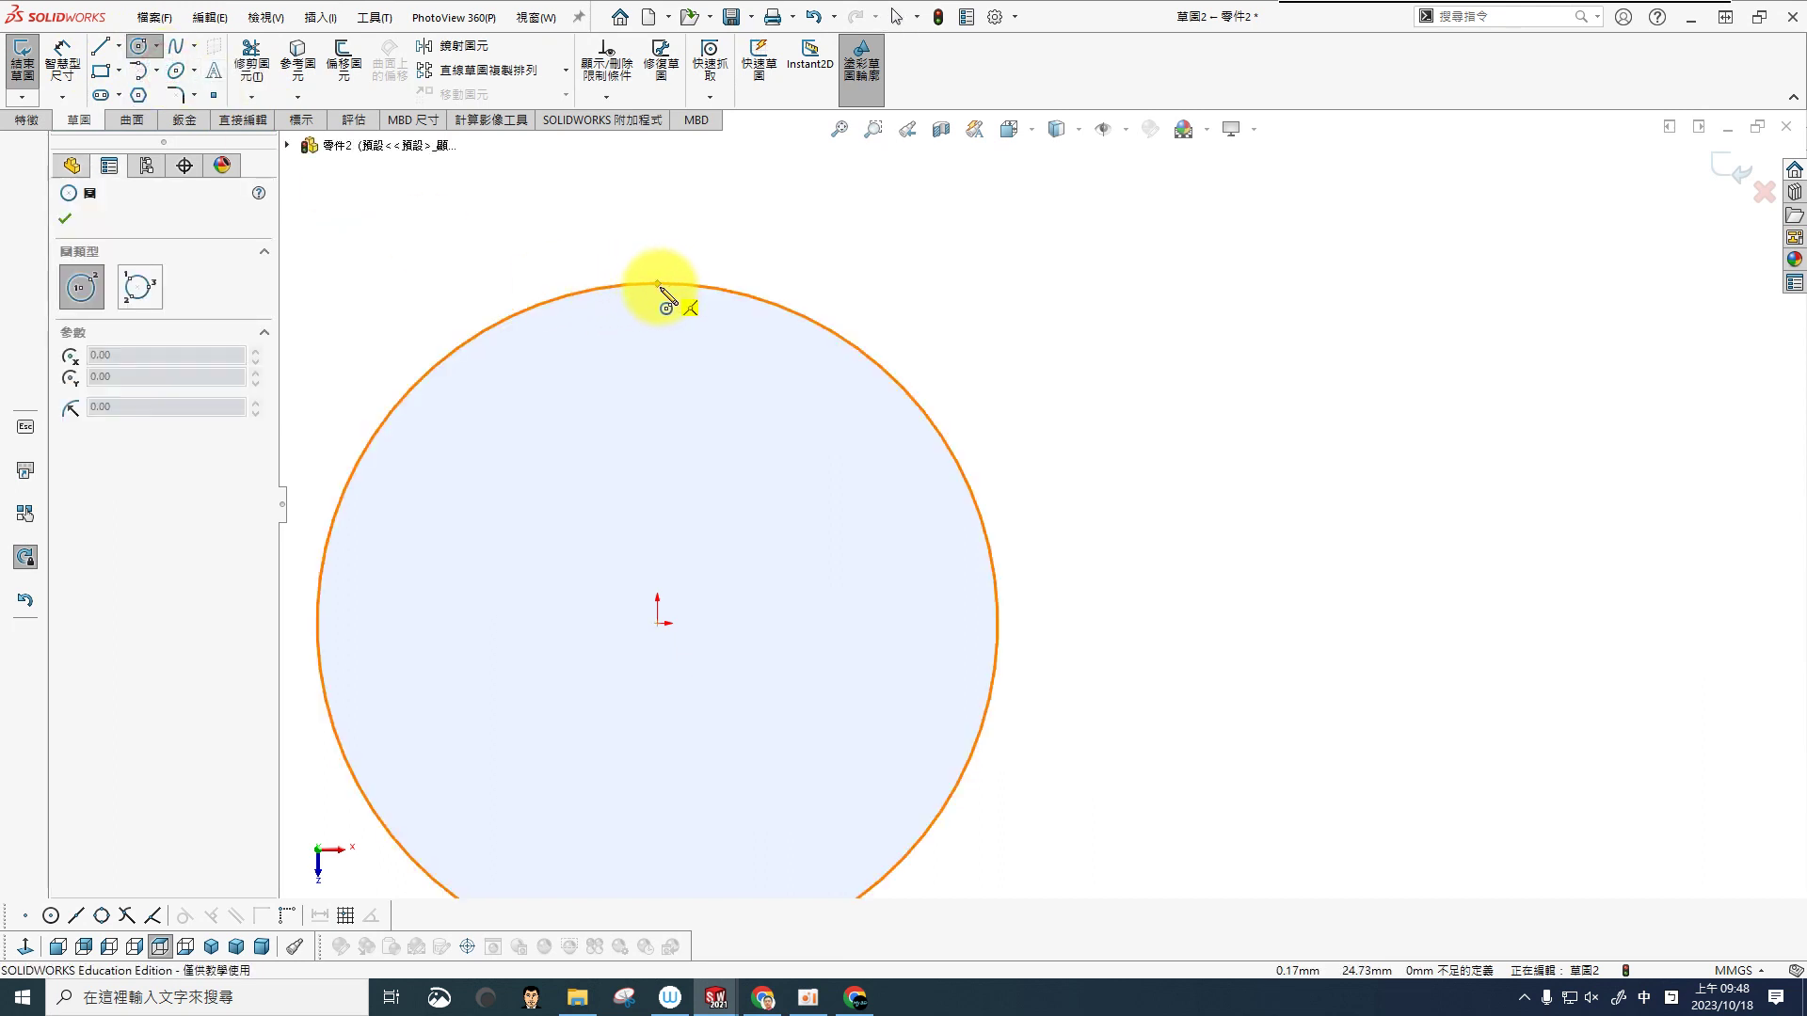
left_click(657, 285)
left_click(690, 348)
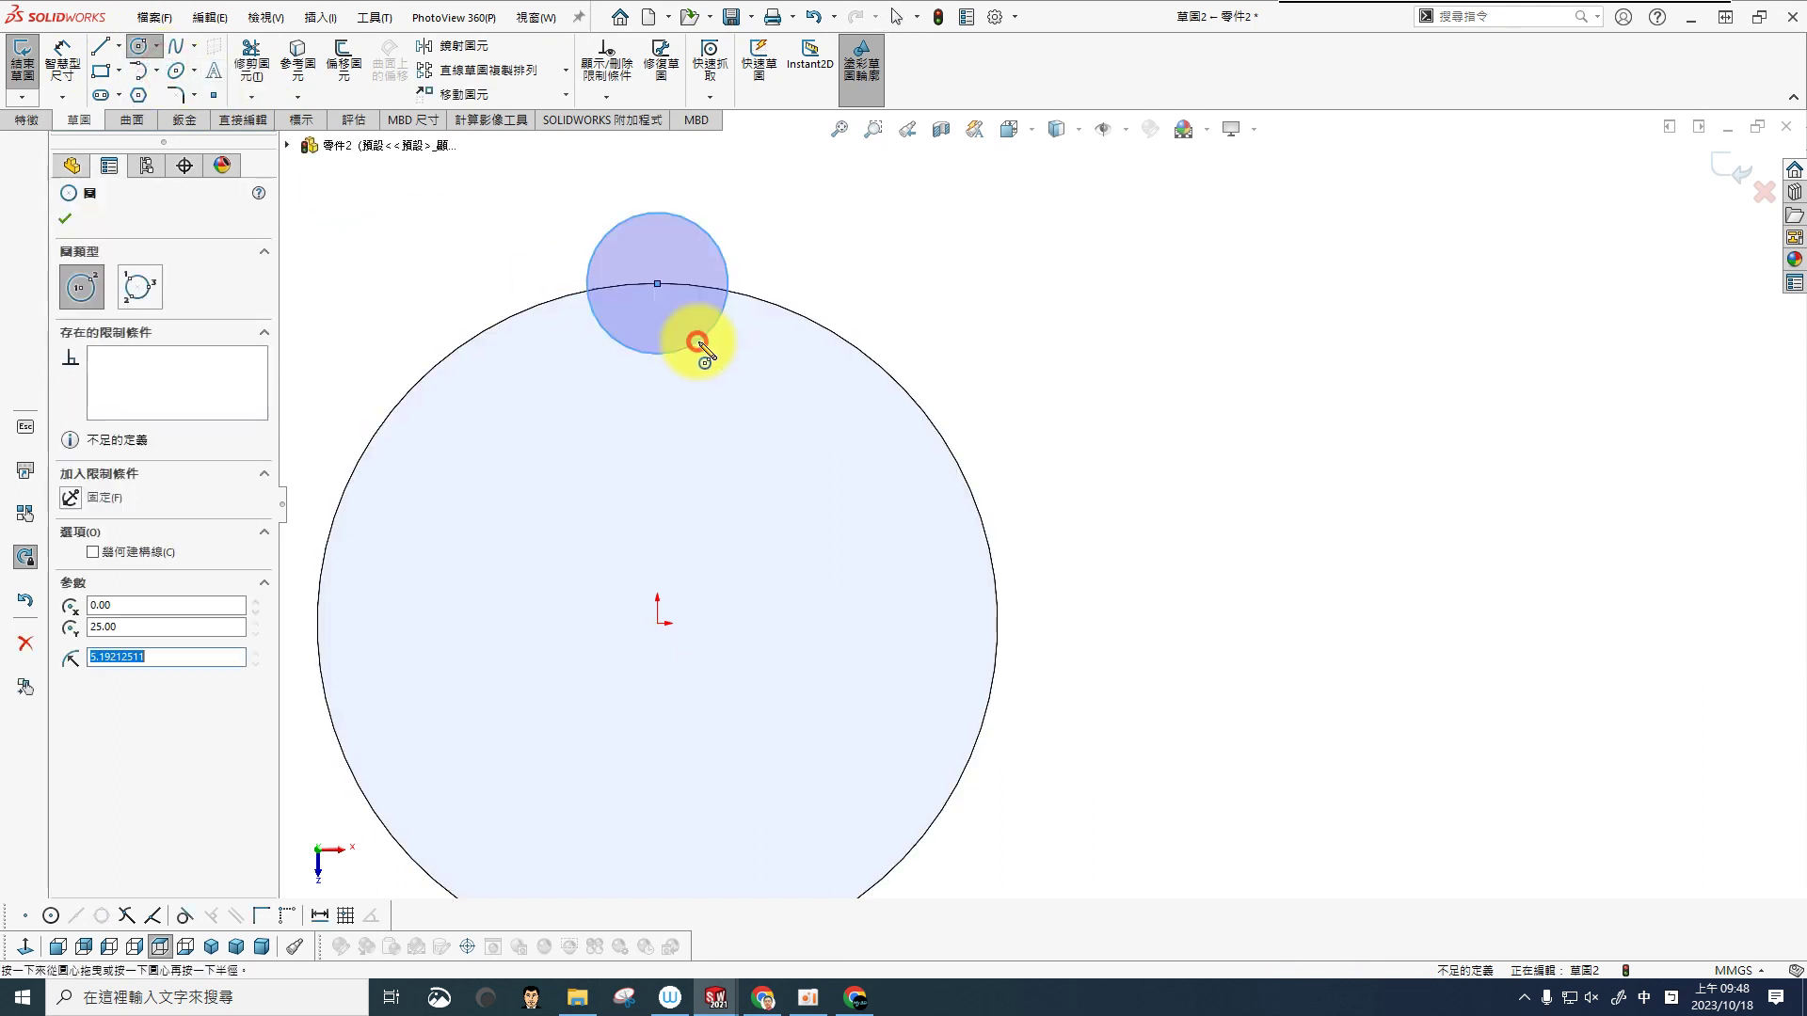
Step: Dimension the rim circle to 5 mm diameter and exit the sketch
left_click(75, 71)
left_click(701, 228)
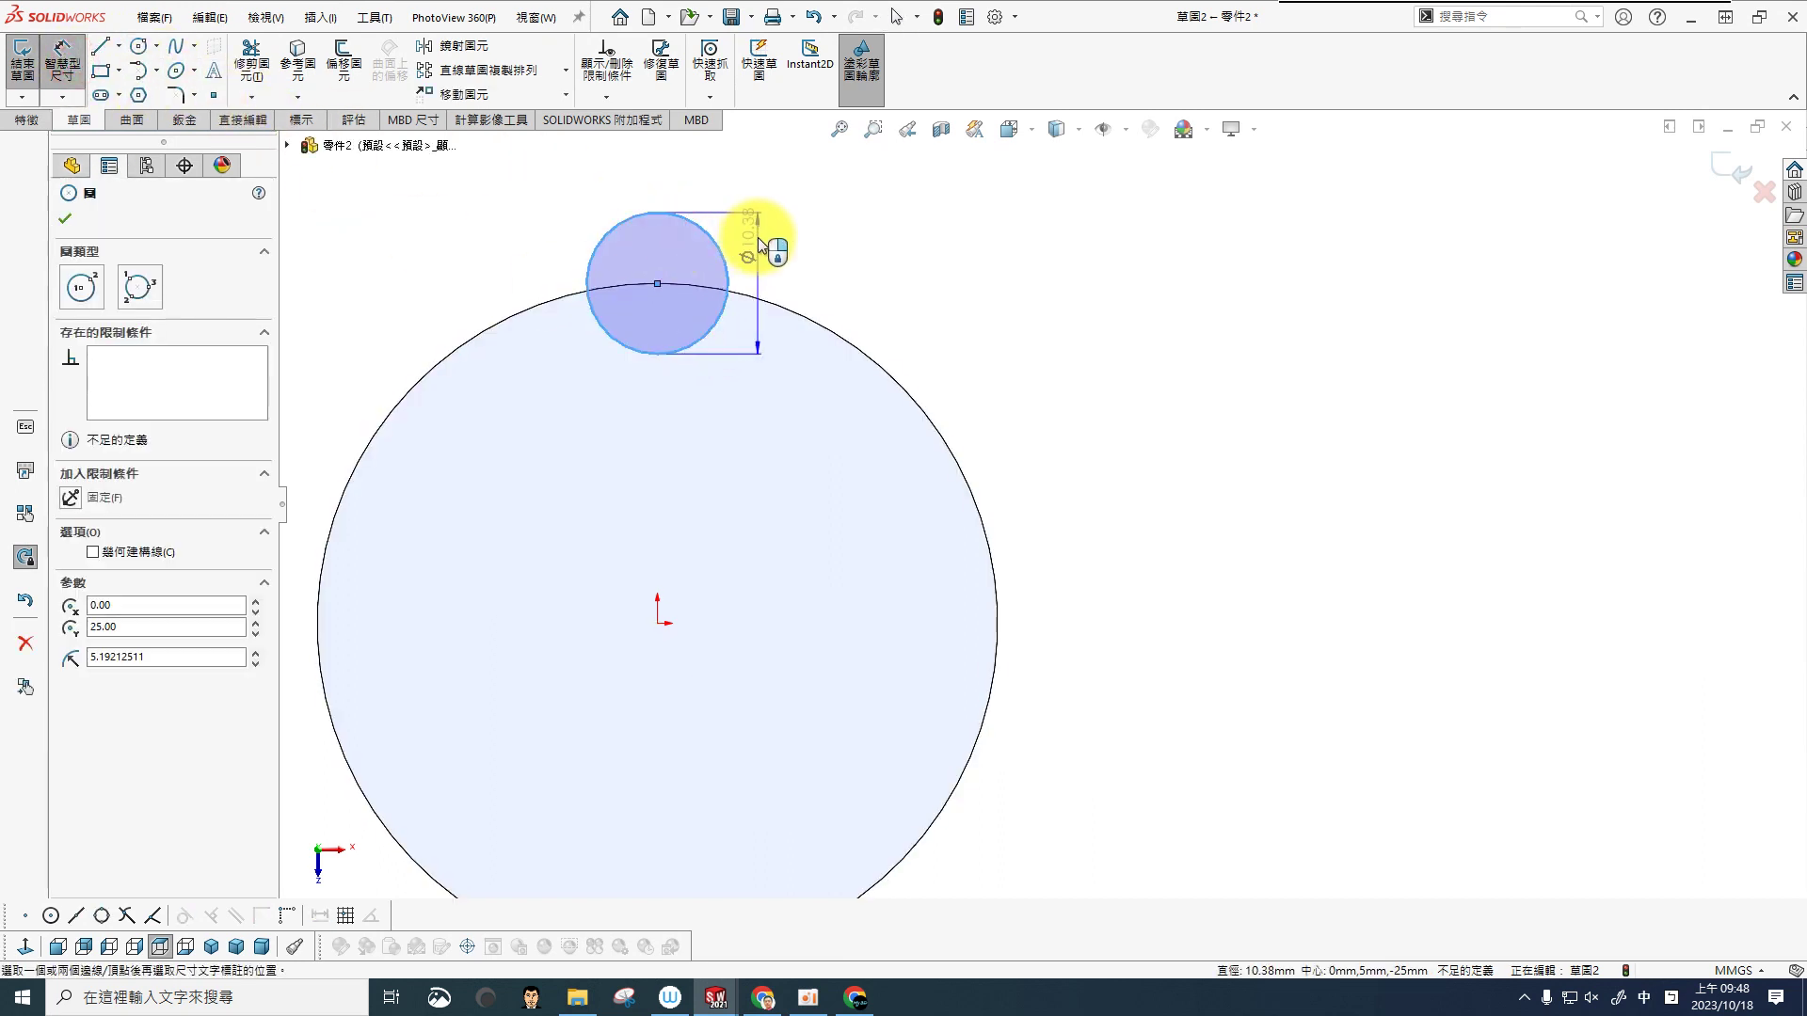
left_click(761, 246)
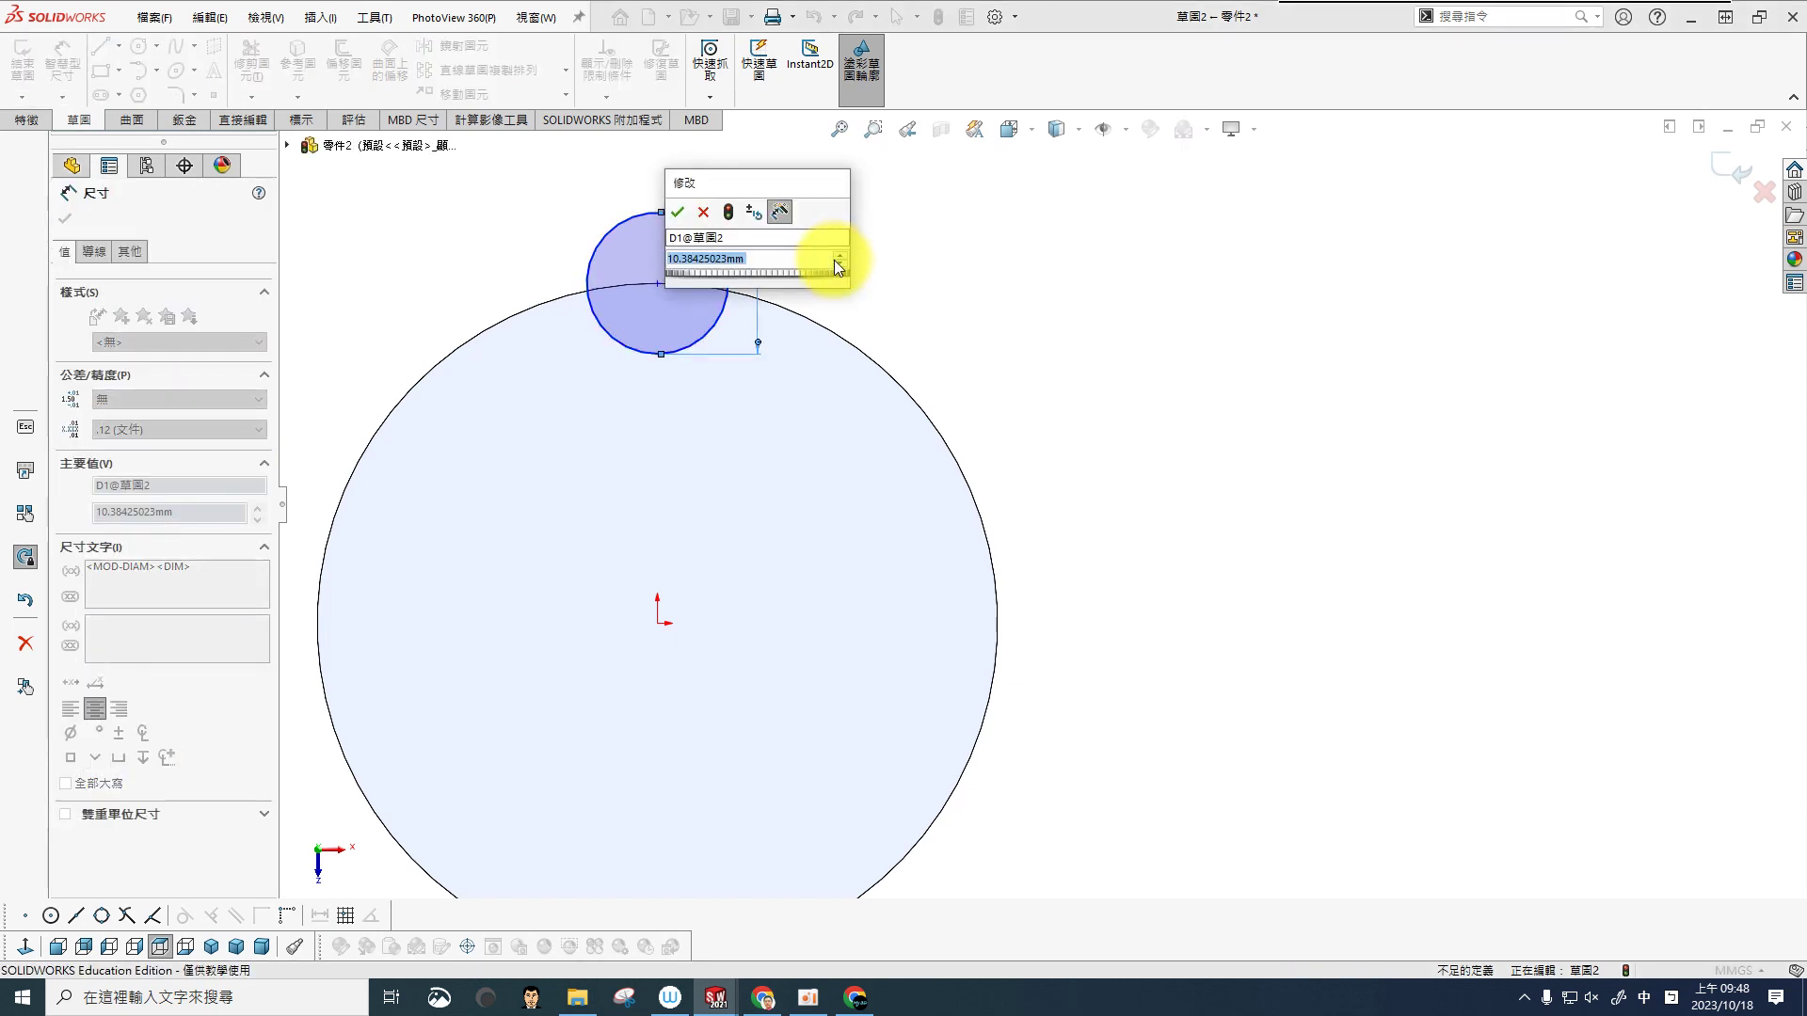
type("5")
key("Return")
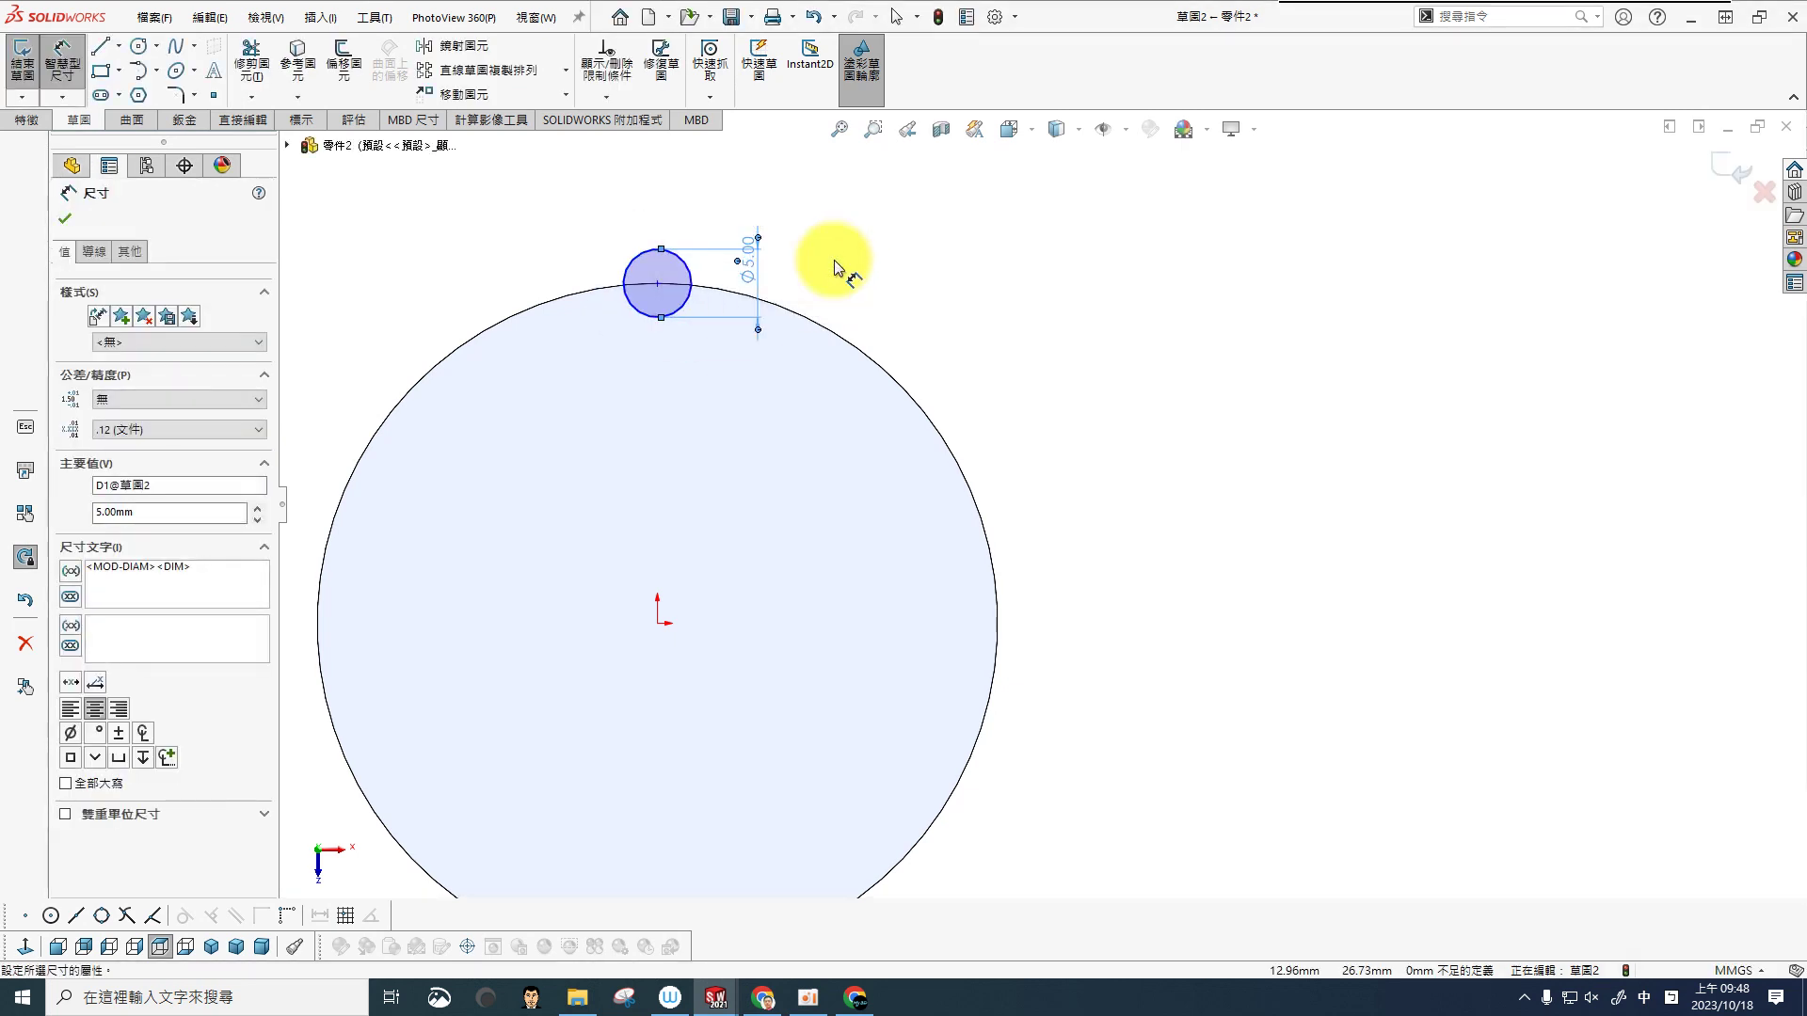
left_click(1737, 170)
key("f")
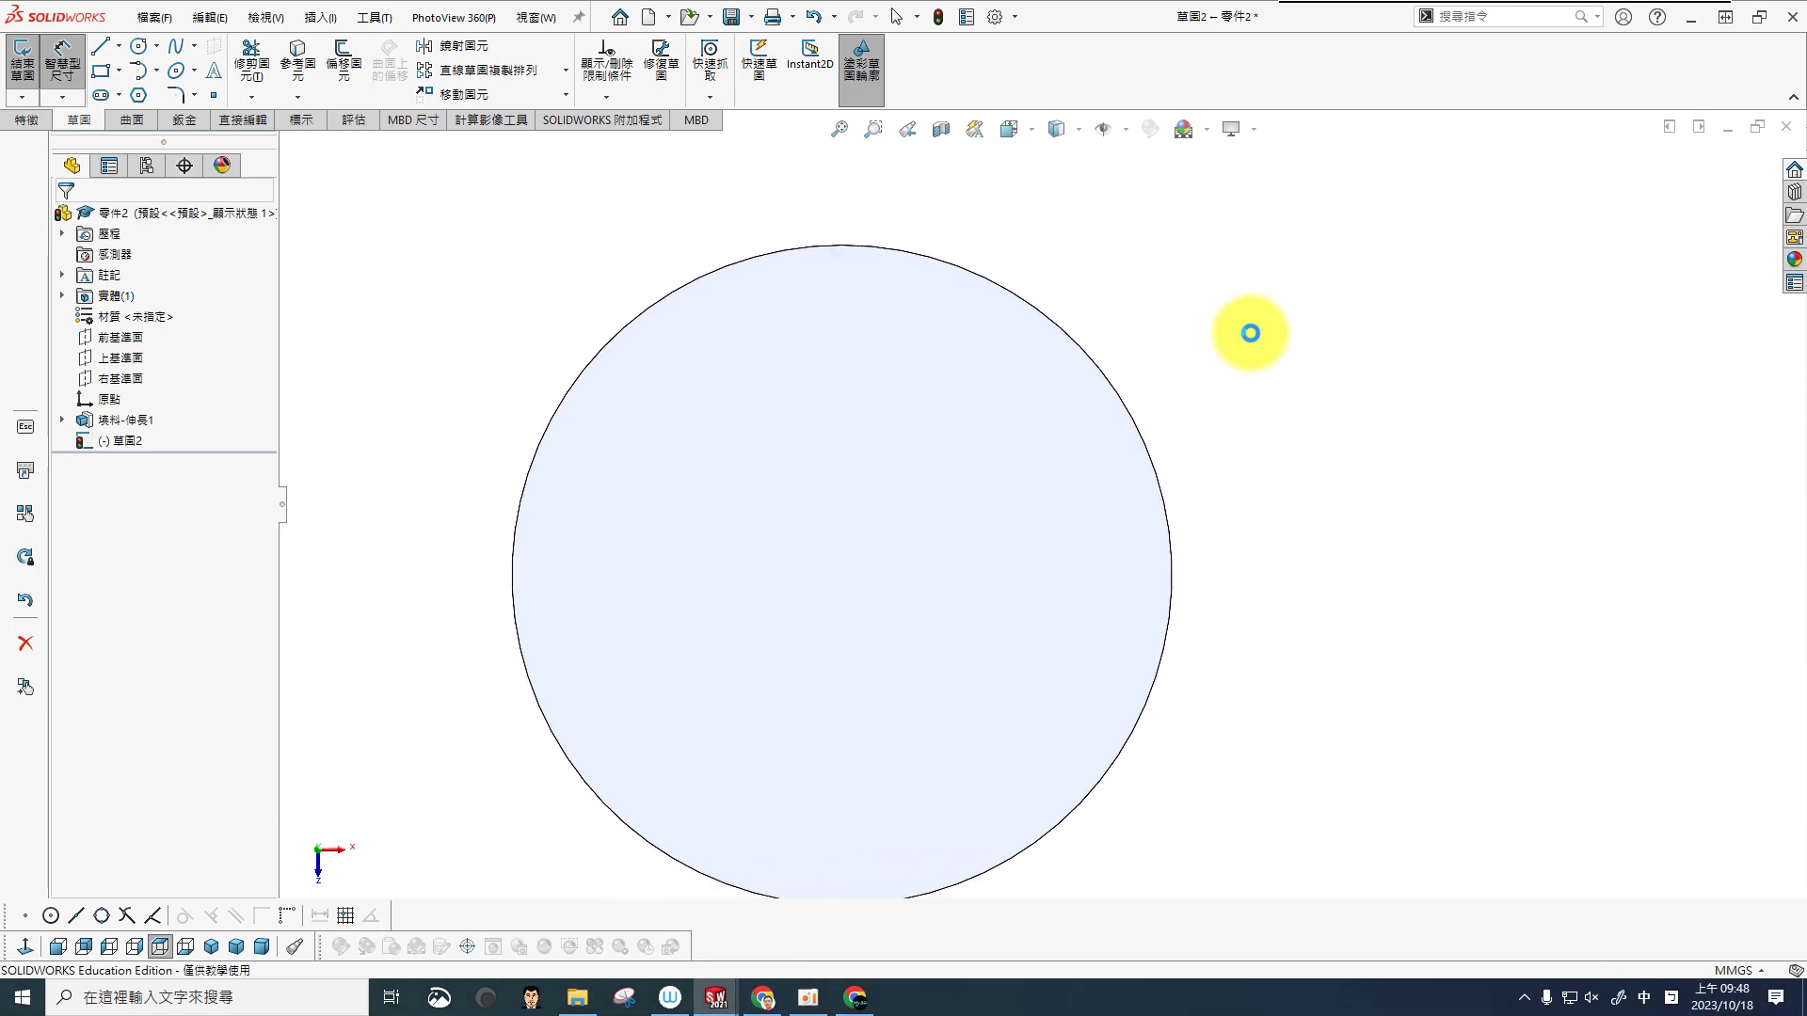
key("e")
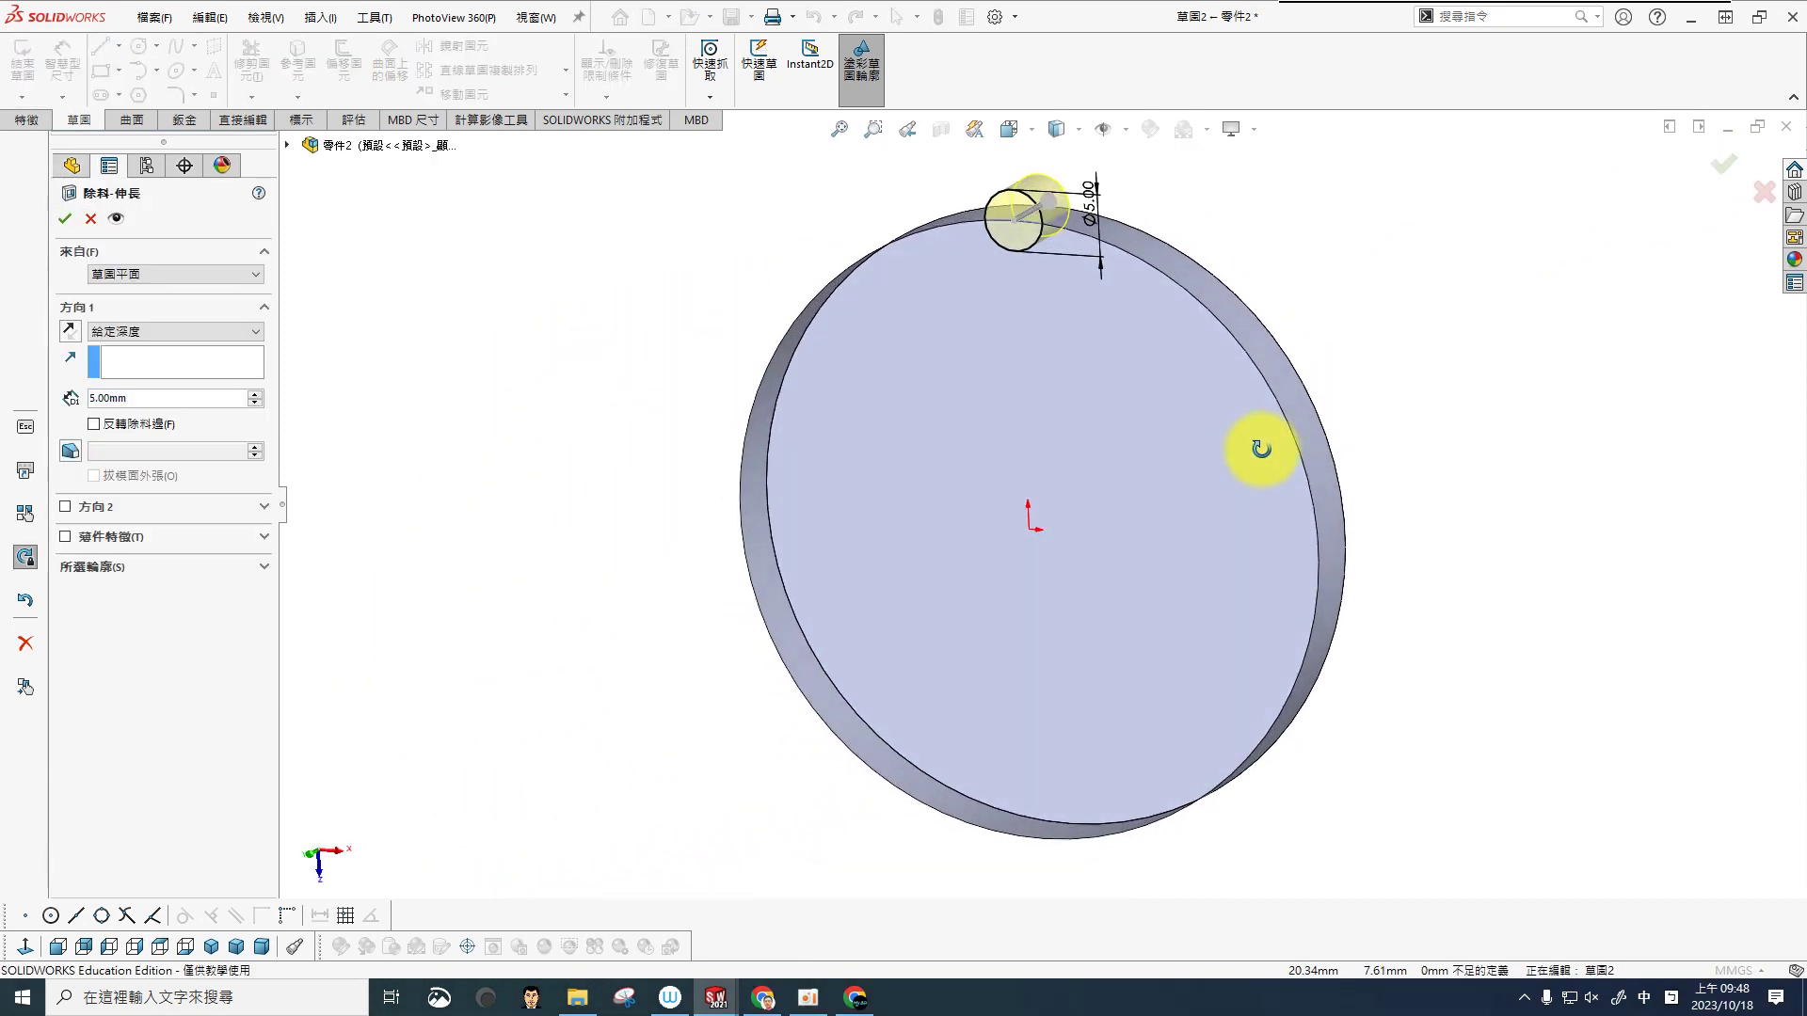
Step: Set the cut end condition to Through All and confirm, notching the disc rim
left_click(206, 331)
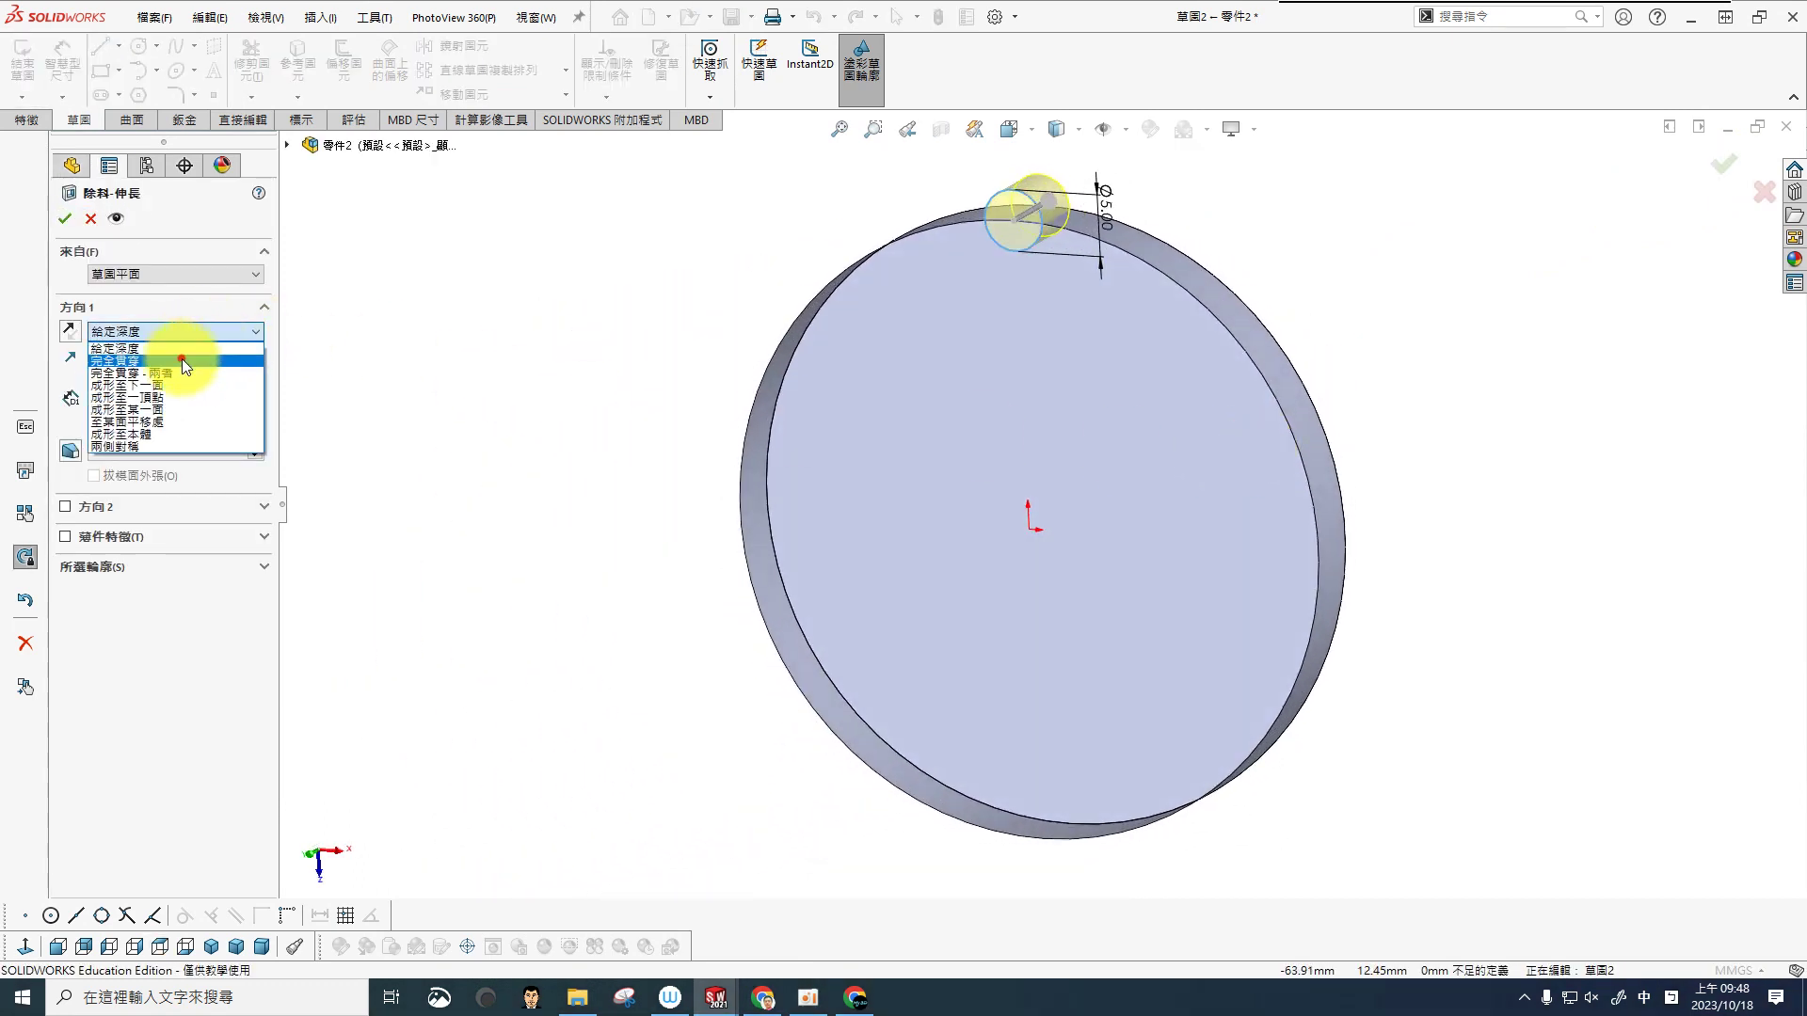
left_click(182, 359)
left_click(67, 222)
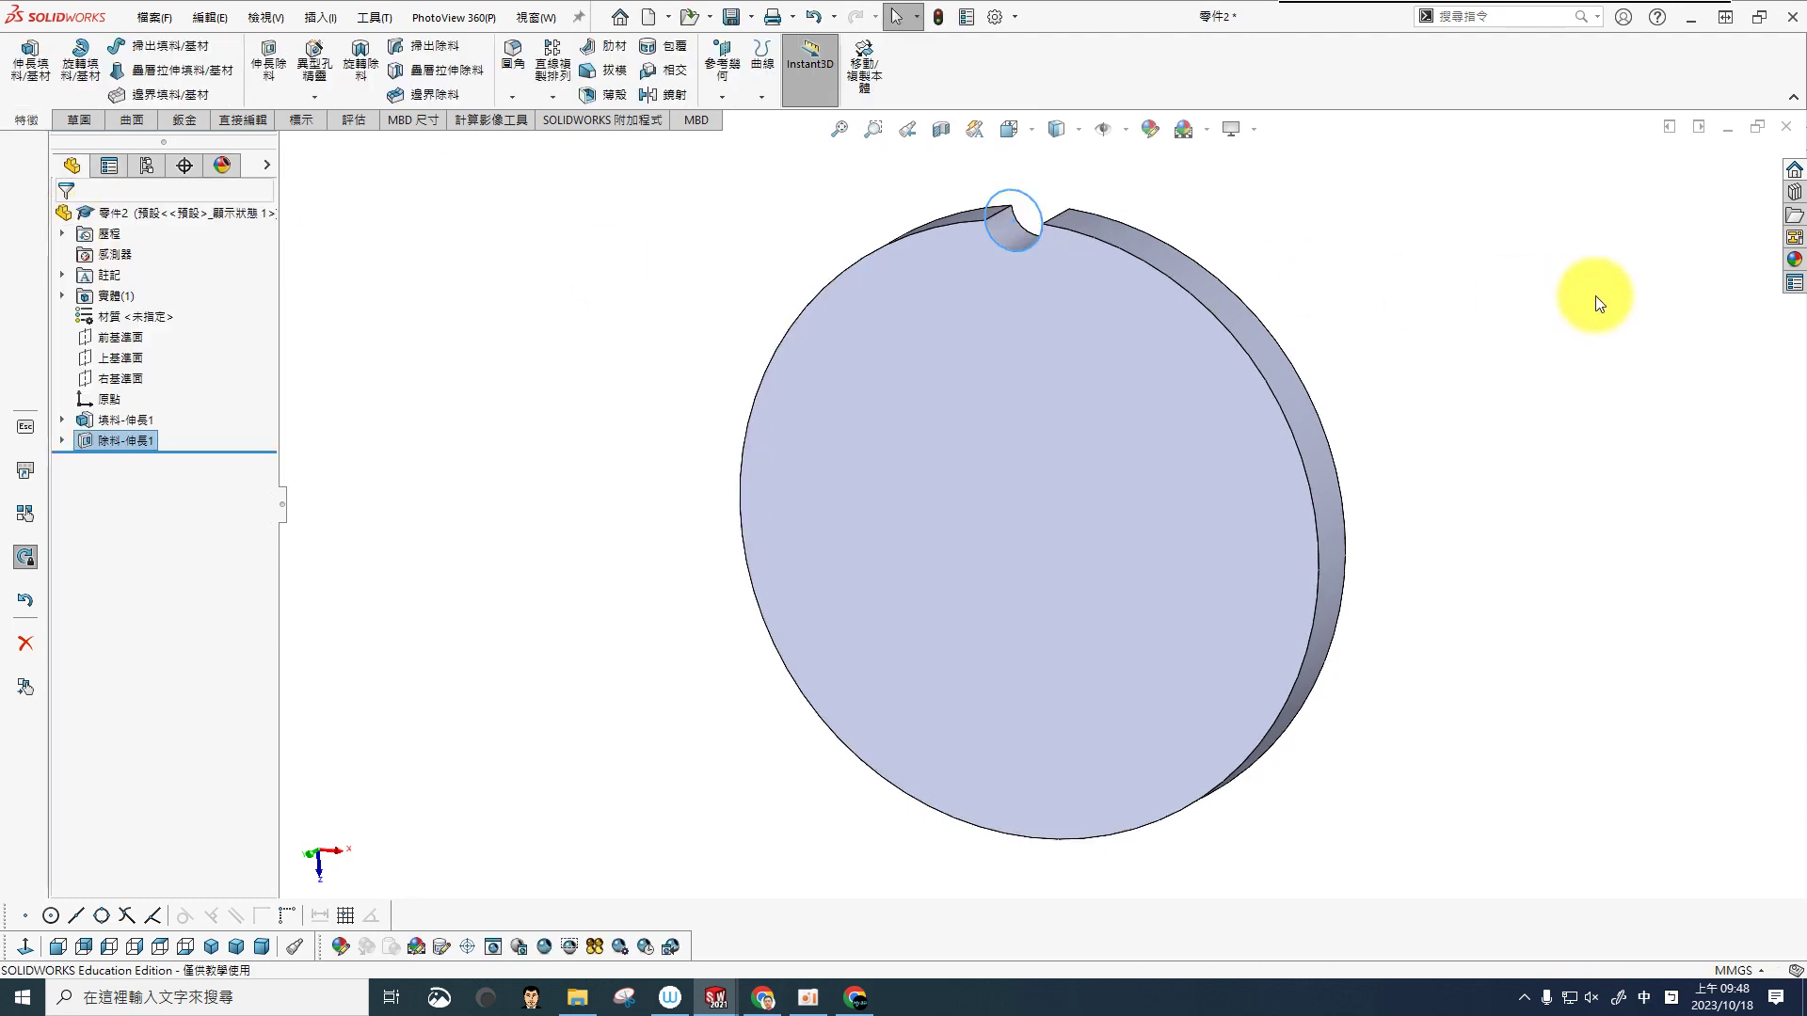
left_click(1576, 316)
scroll(1526, 386, "up", 3)
scroll(1223, 357, "down", 3)
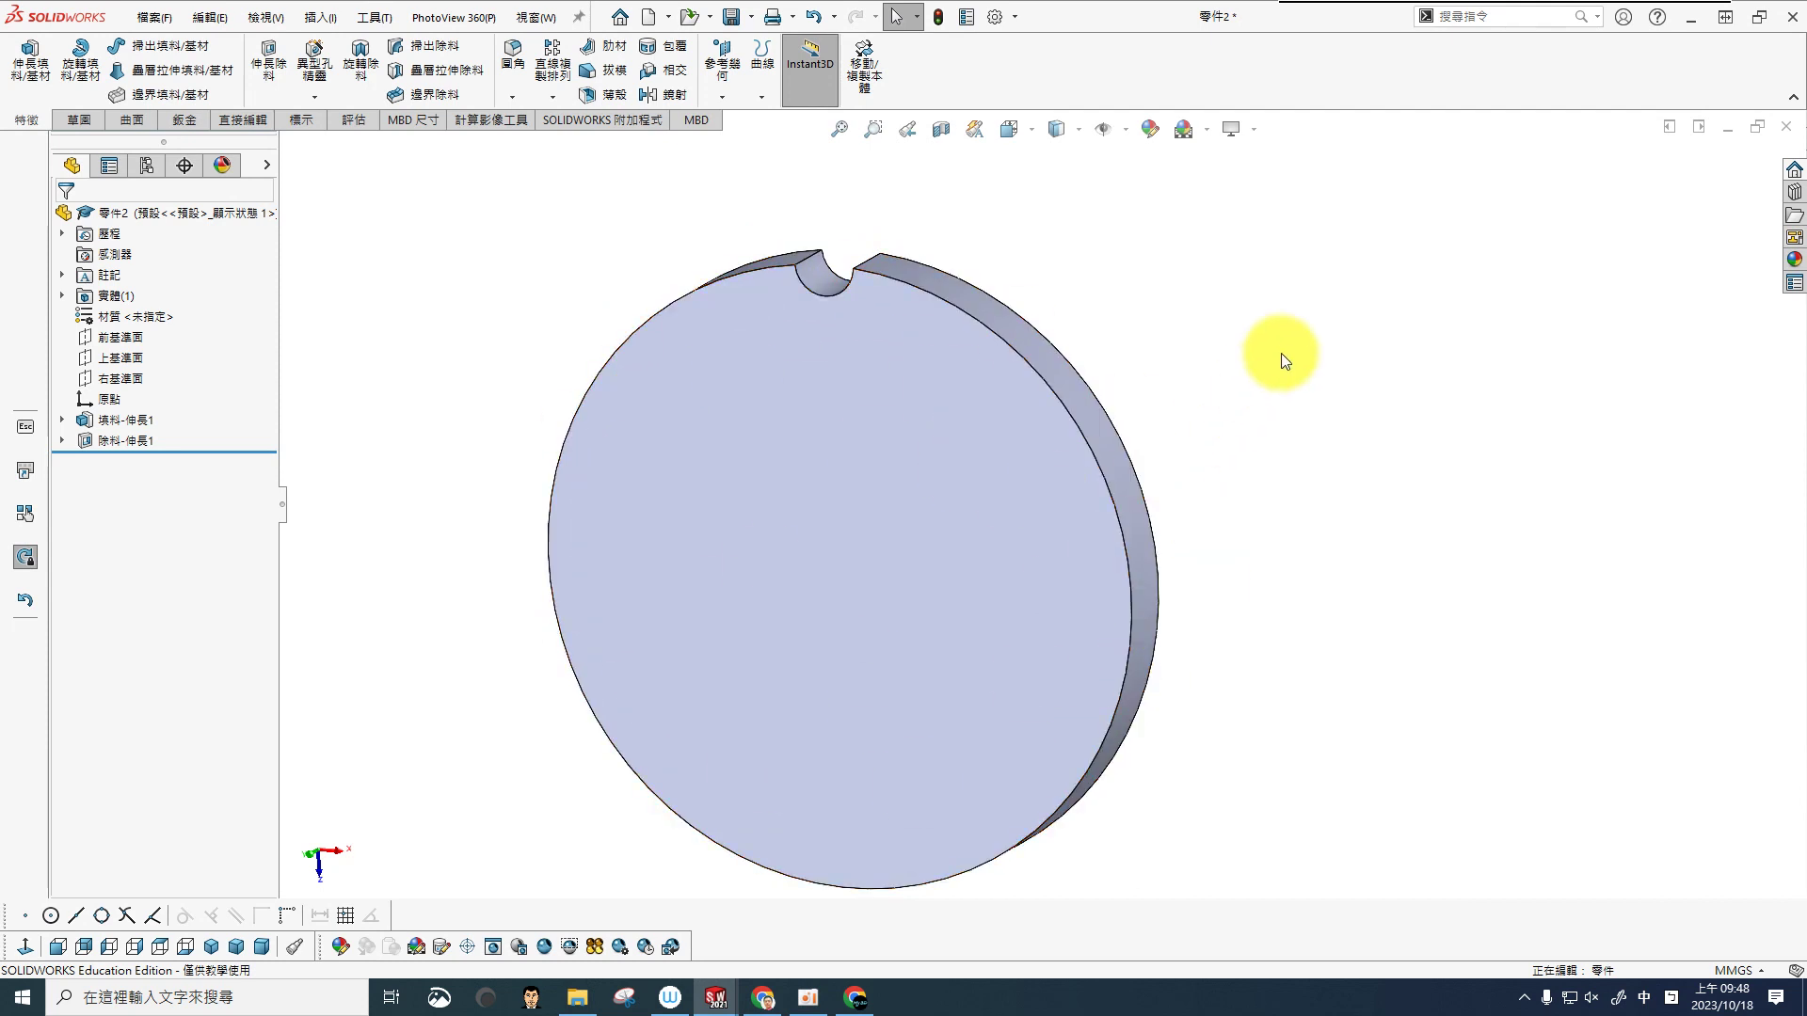
key("z")
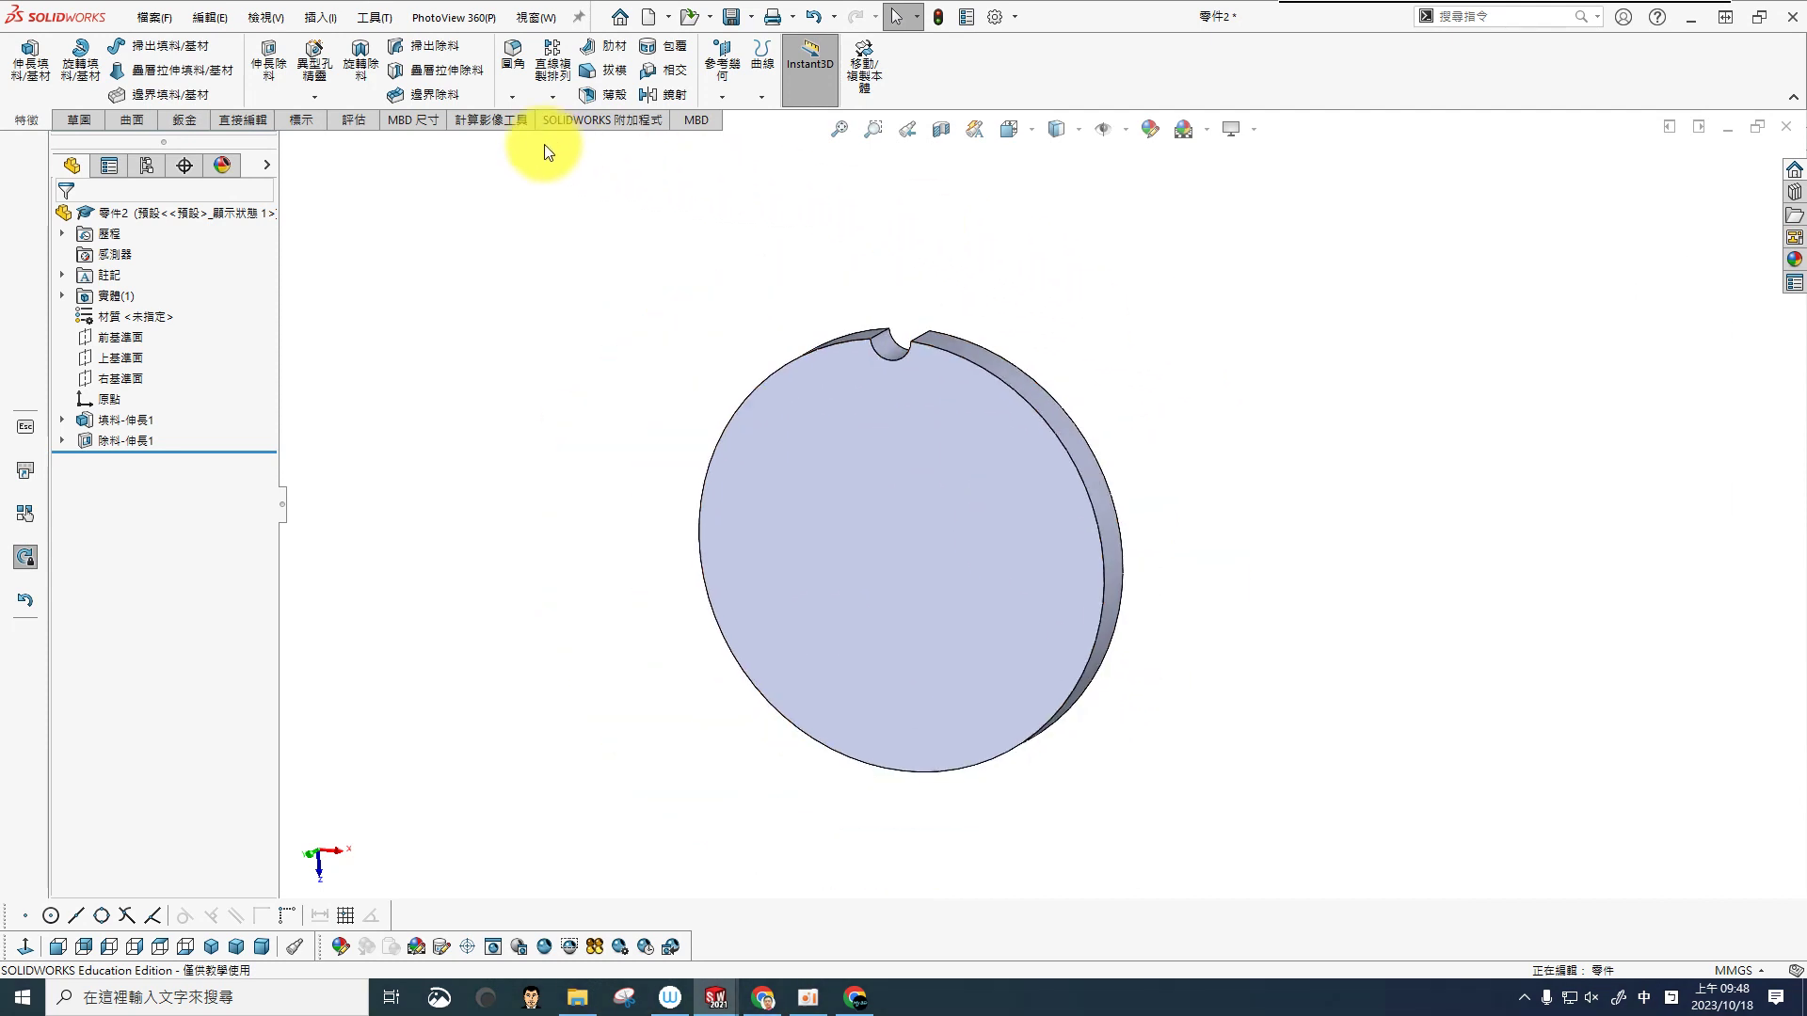
Step: Start a circular pattern about the disc's round face with 24 instances
left_click(561, 101)
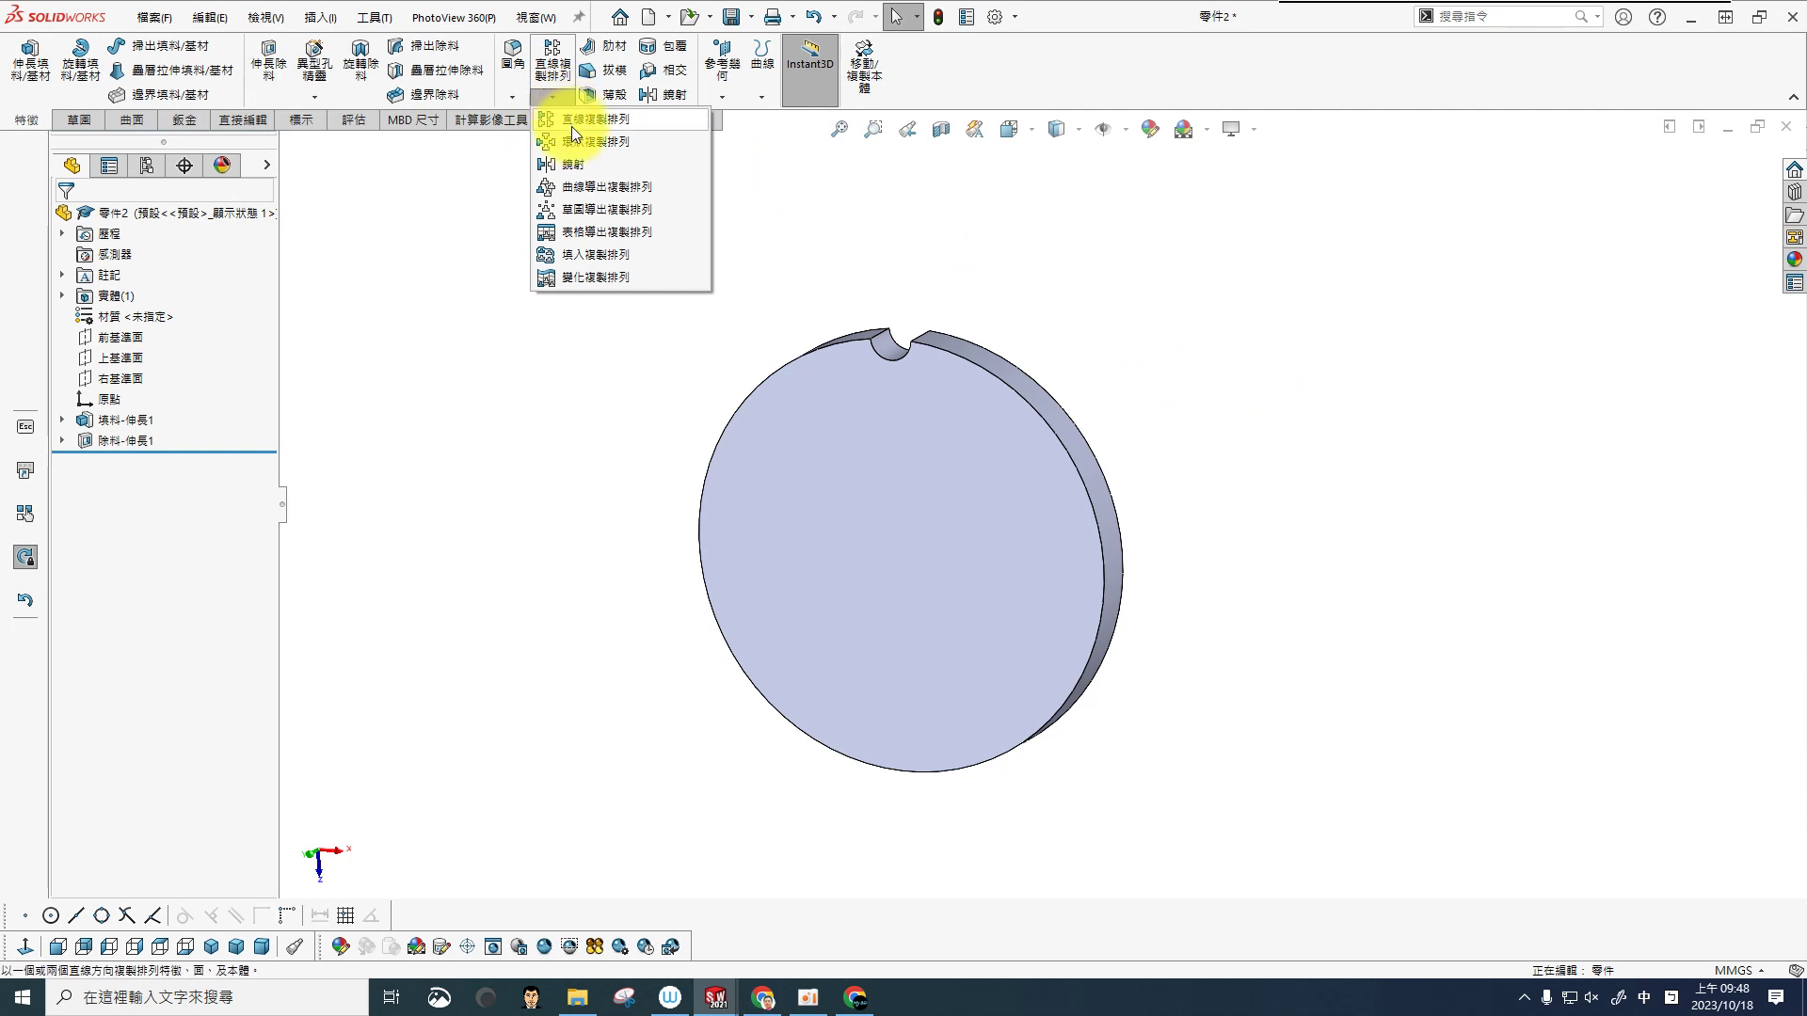
left_click(576, 141)
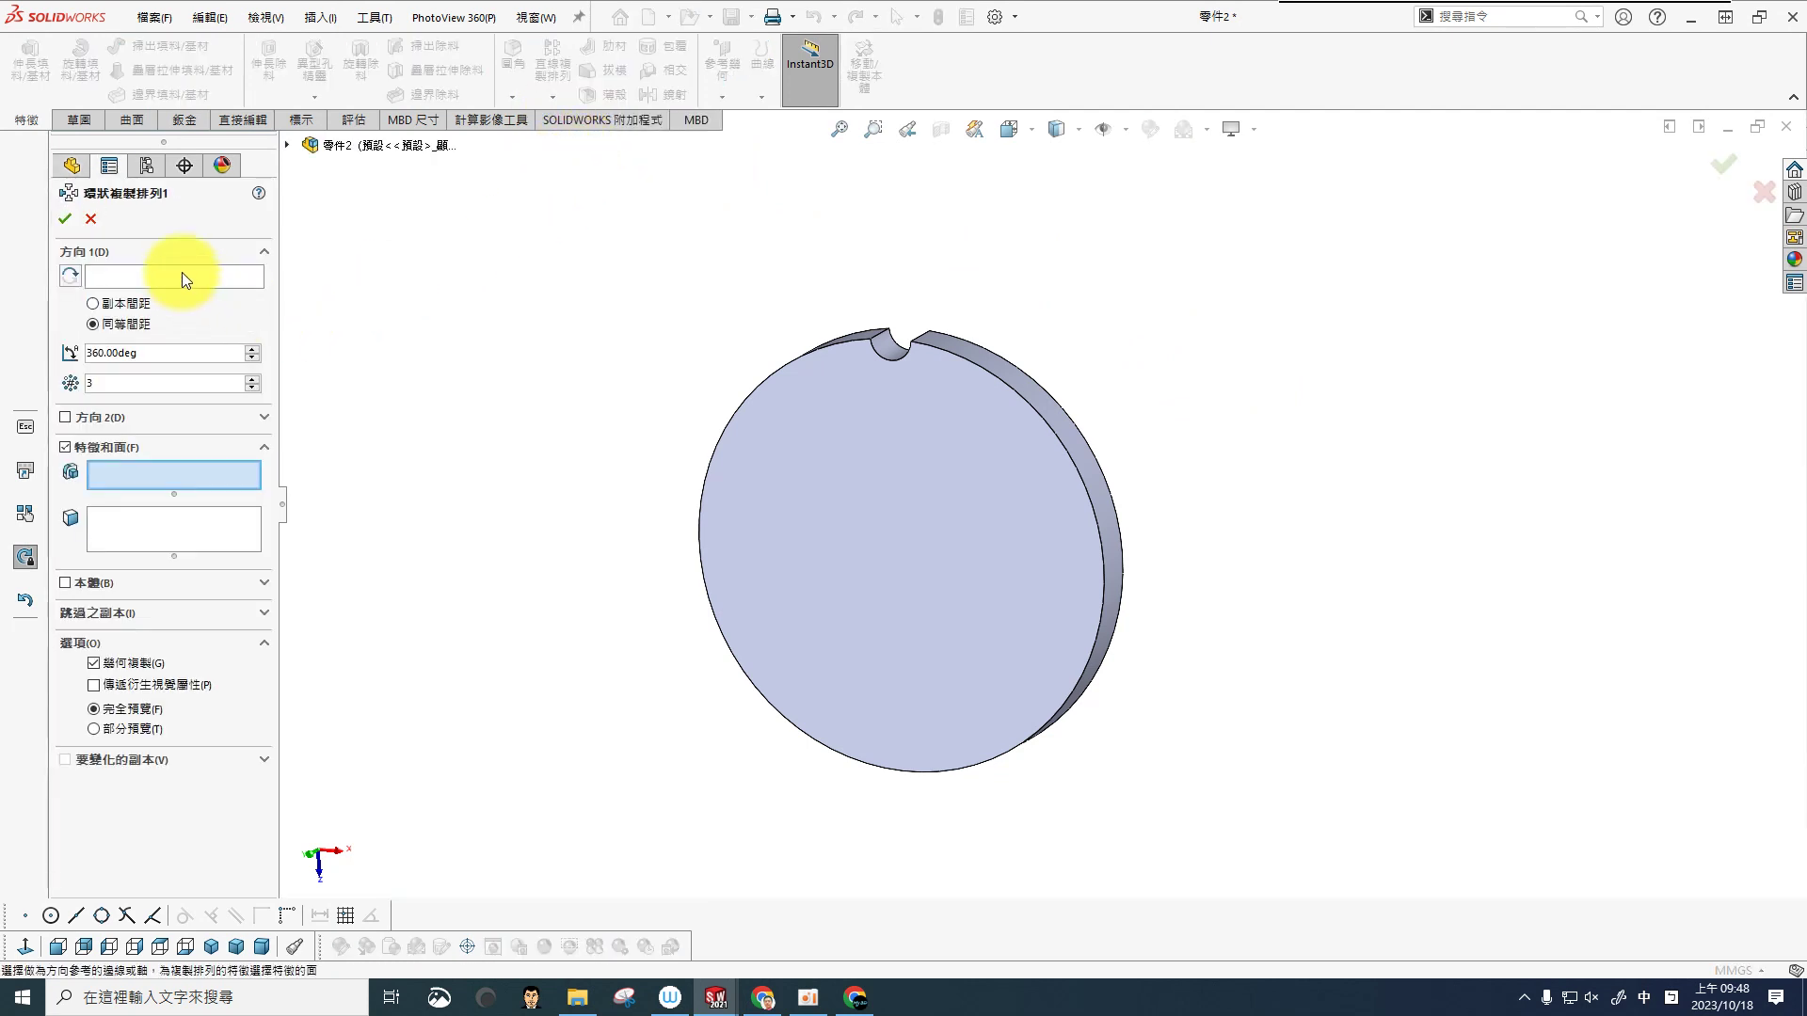
left_click(183, 274)
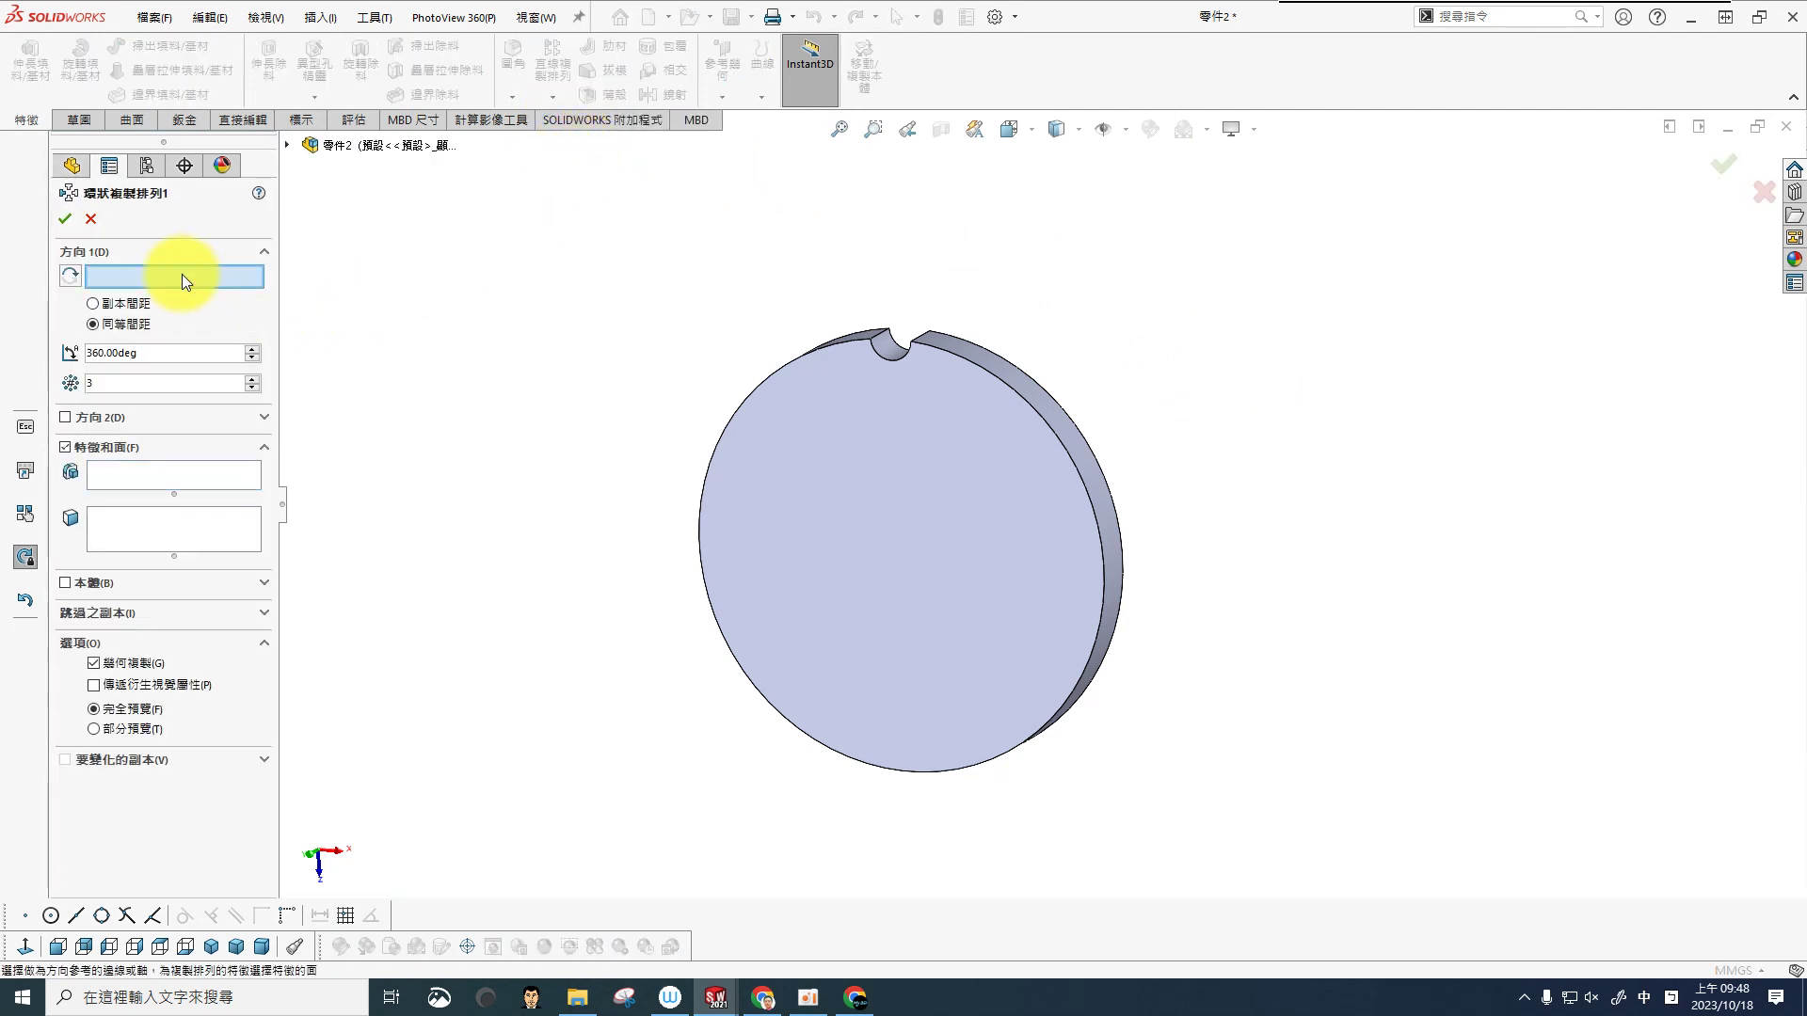
middle_click_drag(1354, 613, 1346, 628)
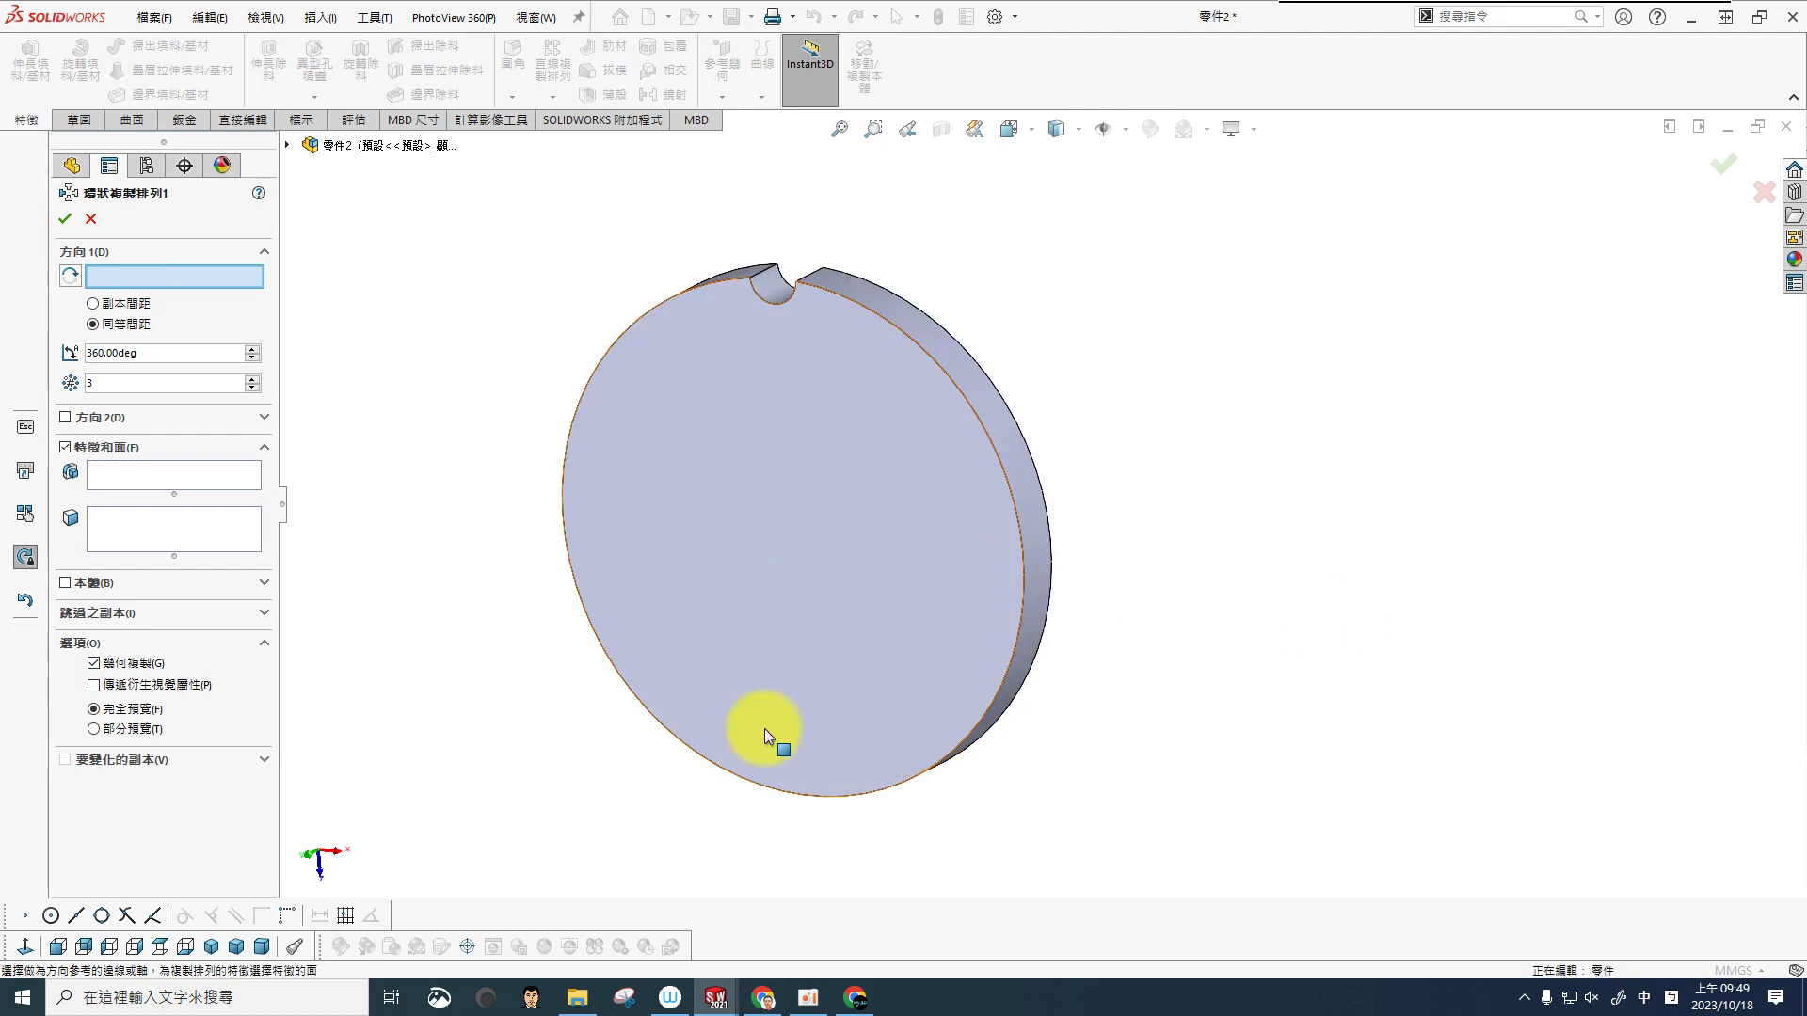
left_click(1029, 483)
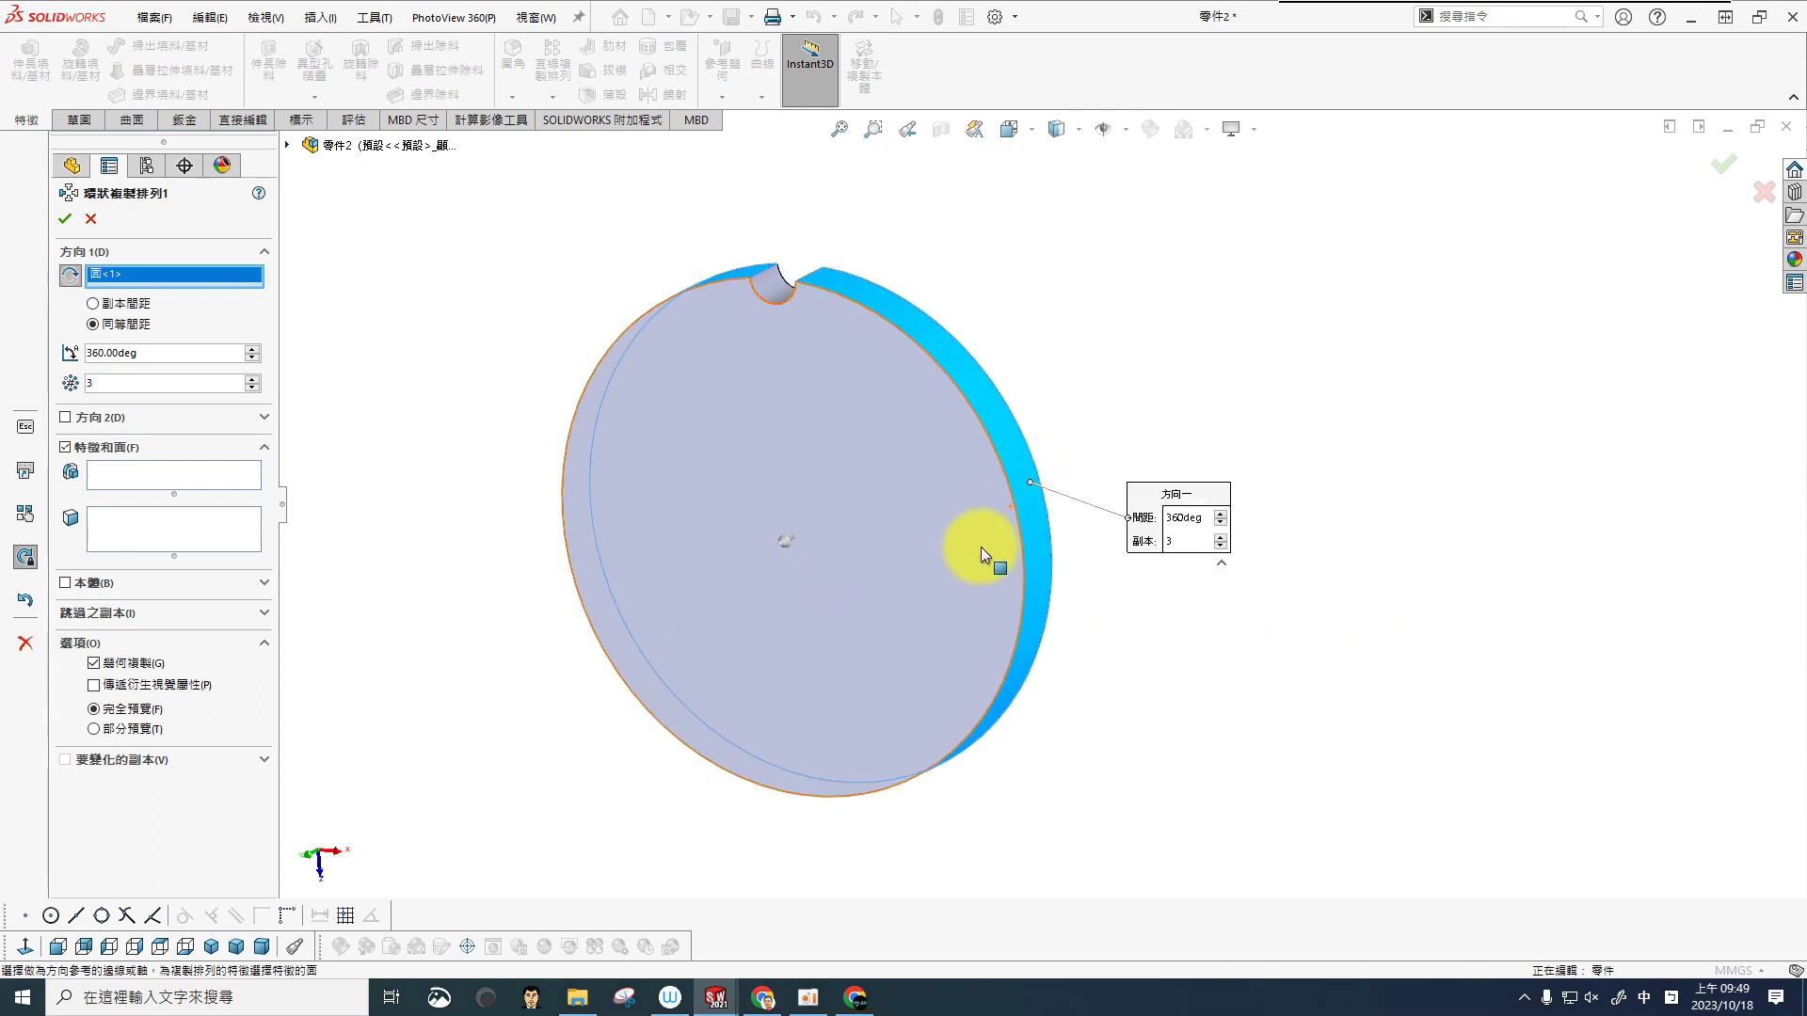
mouse_move(1045, 532)
middle_mouse_down()
mouse_move(1281, 486)
mouse_move(1057, 580)
middle_mouse_up()
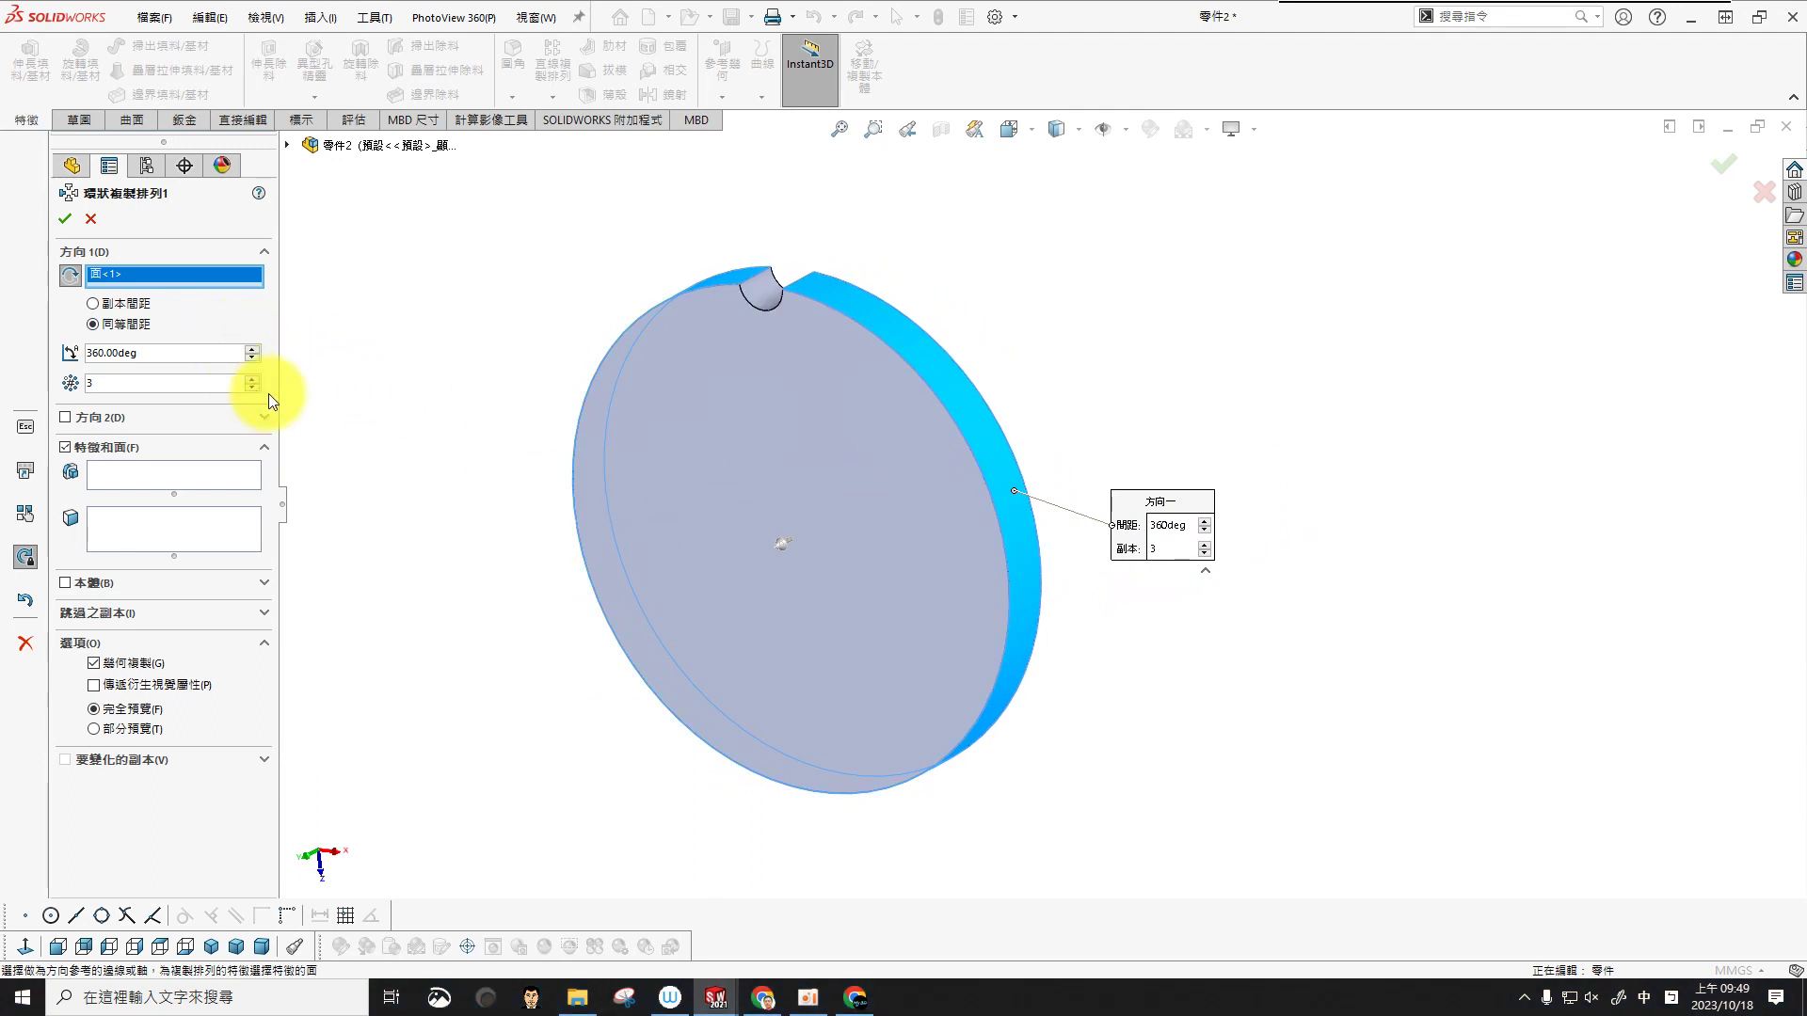
double_click(188, 385)
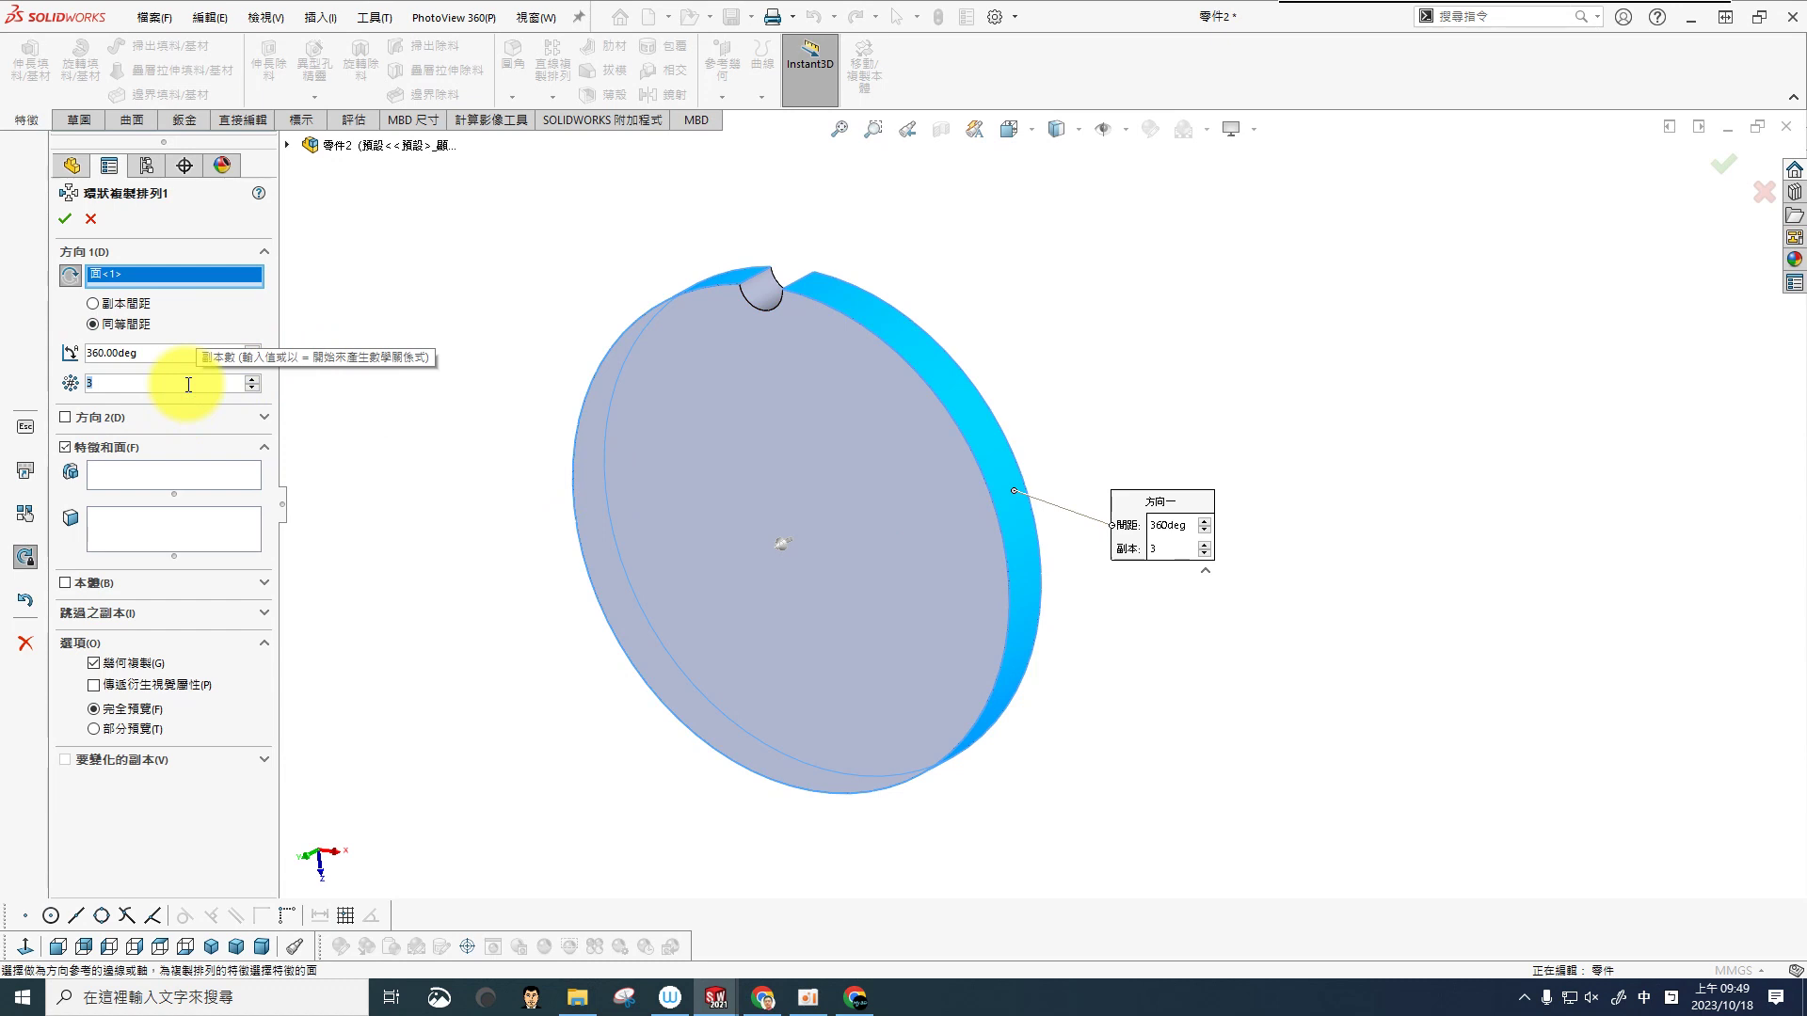
type("24")
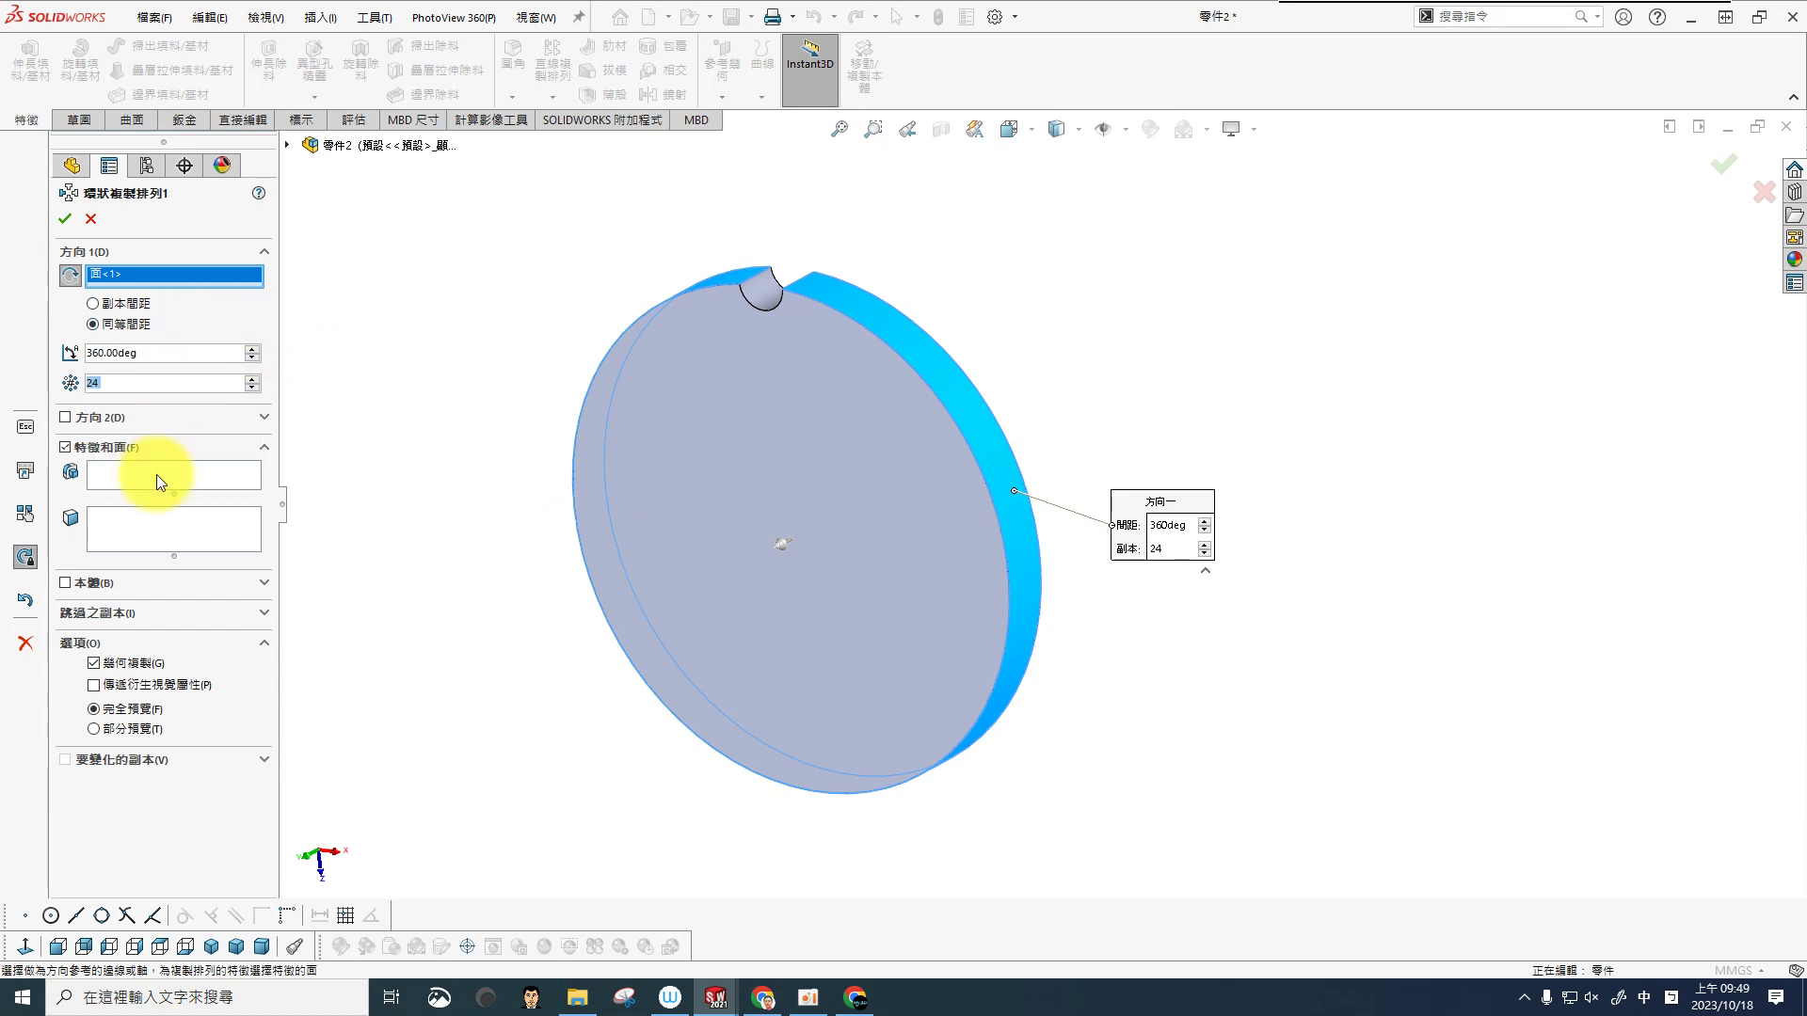
Step: Select Cut-Extrude1 as the patterned feature and confirm the 24-copy, 360° pattern
left_click(161, 466)
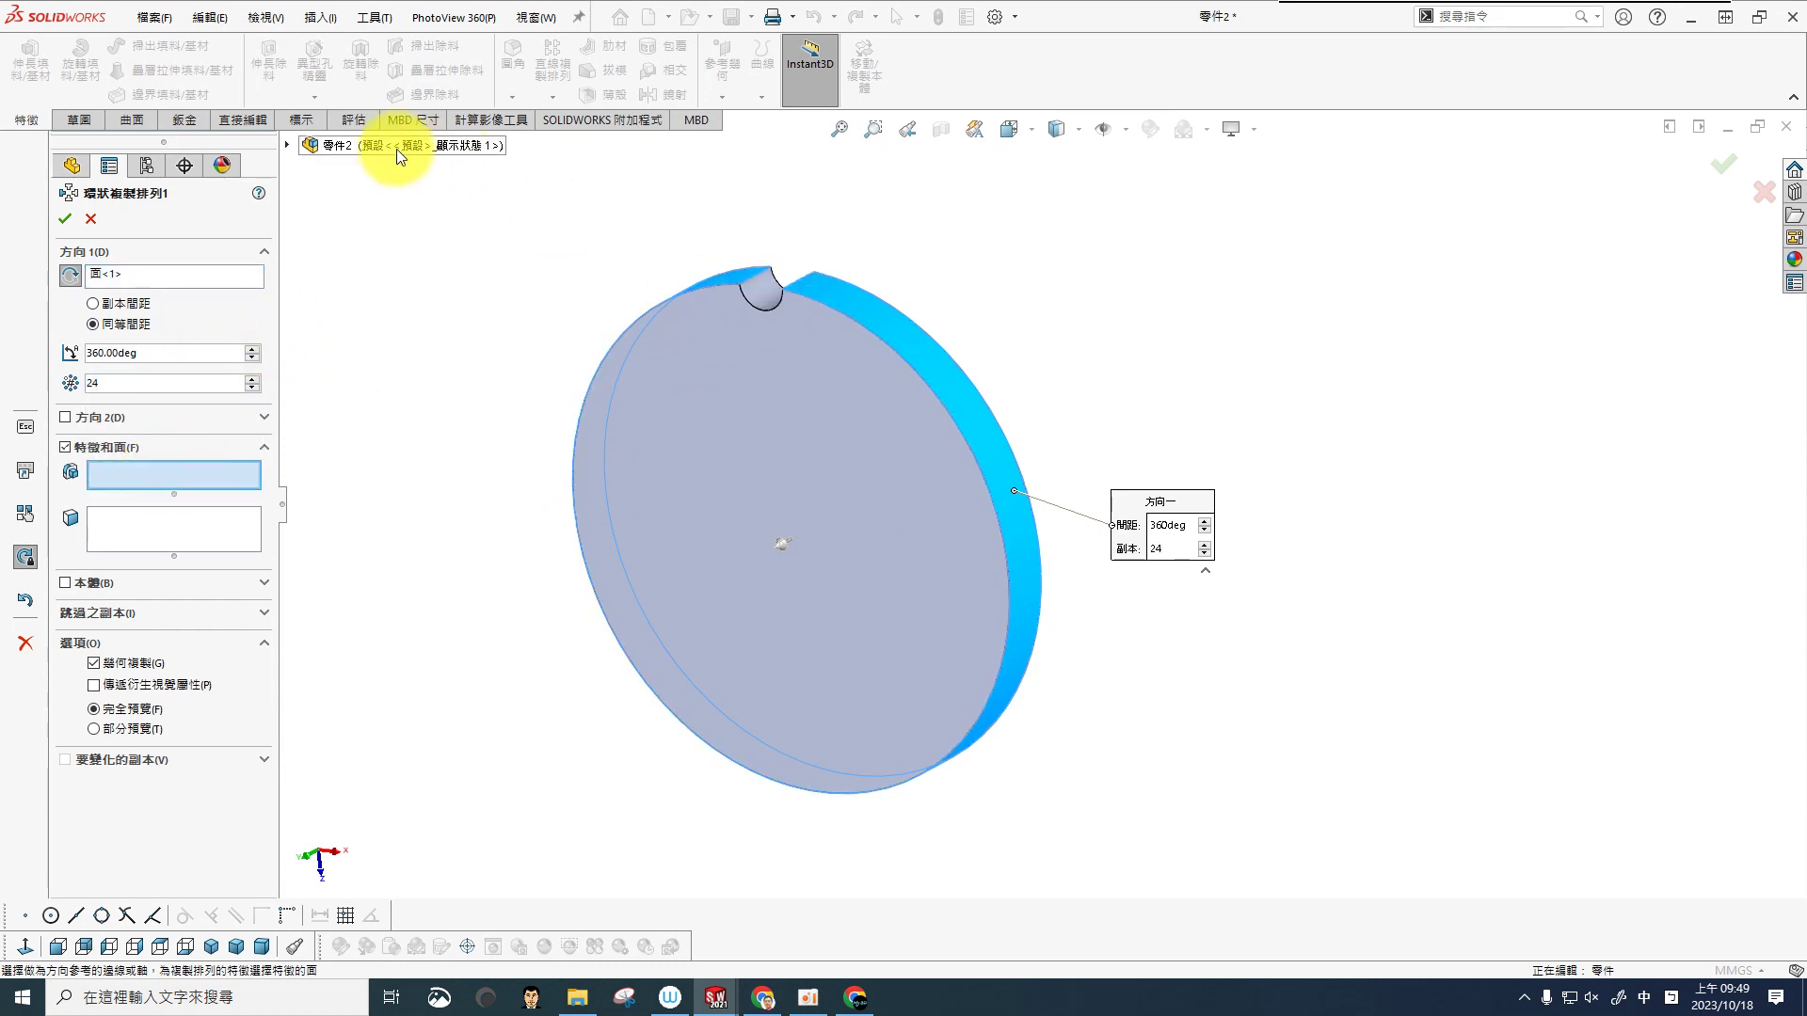
left_click(288, 145)
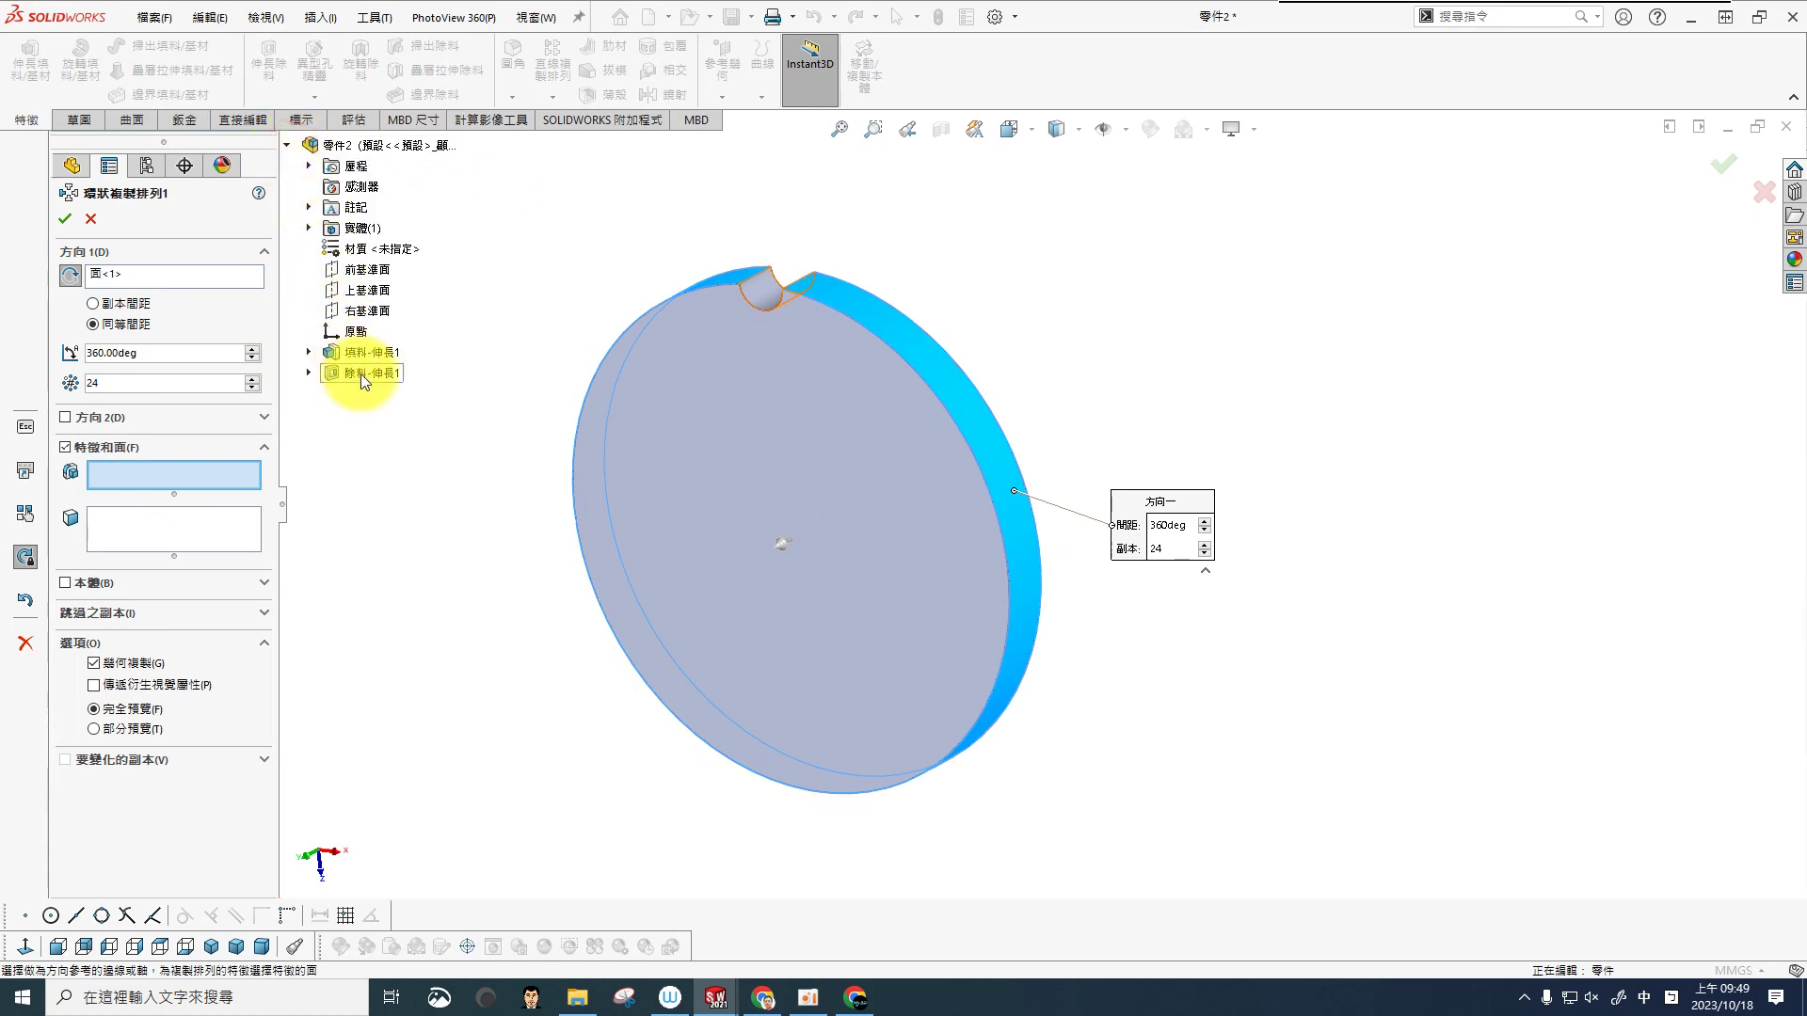
left_click(360, 374)
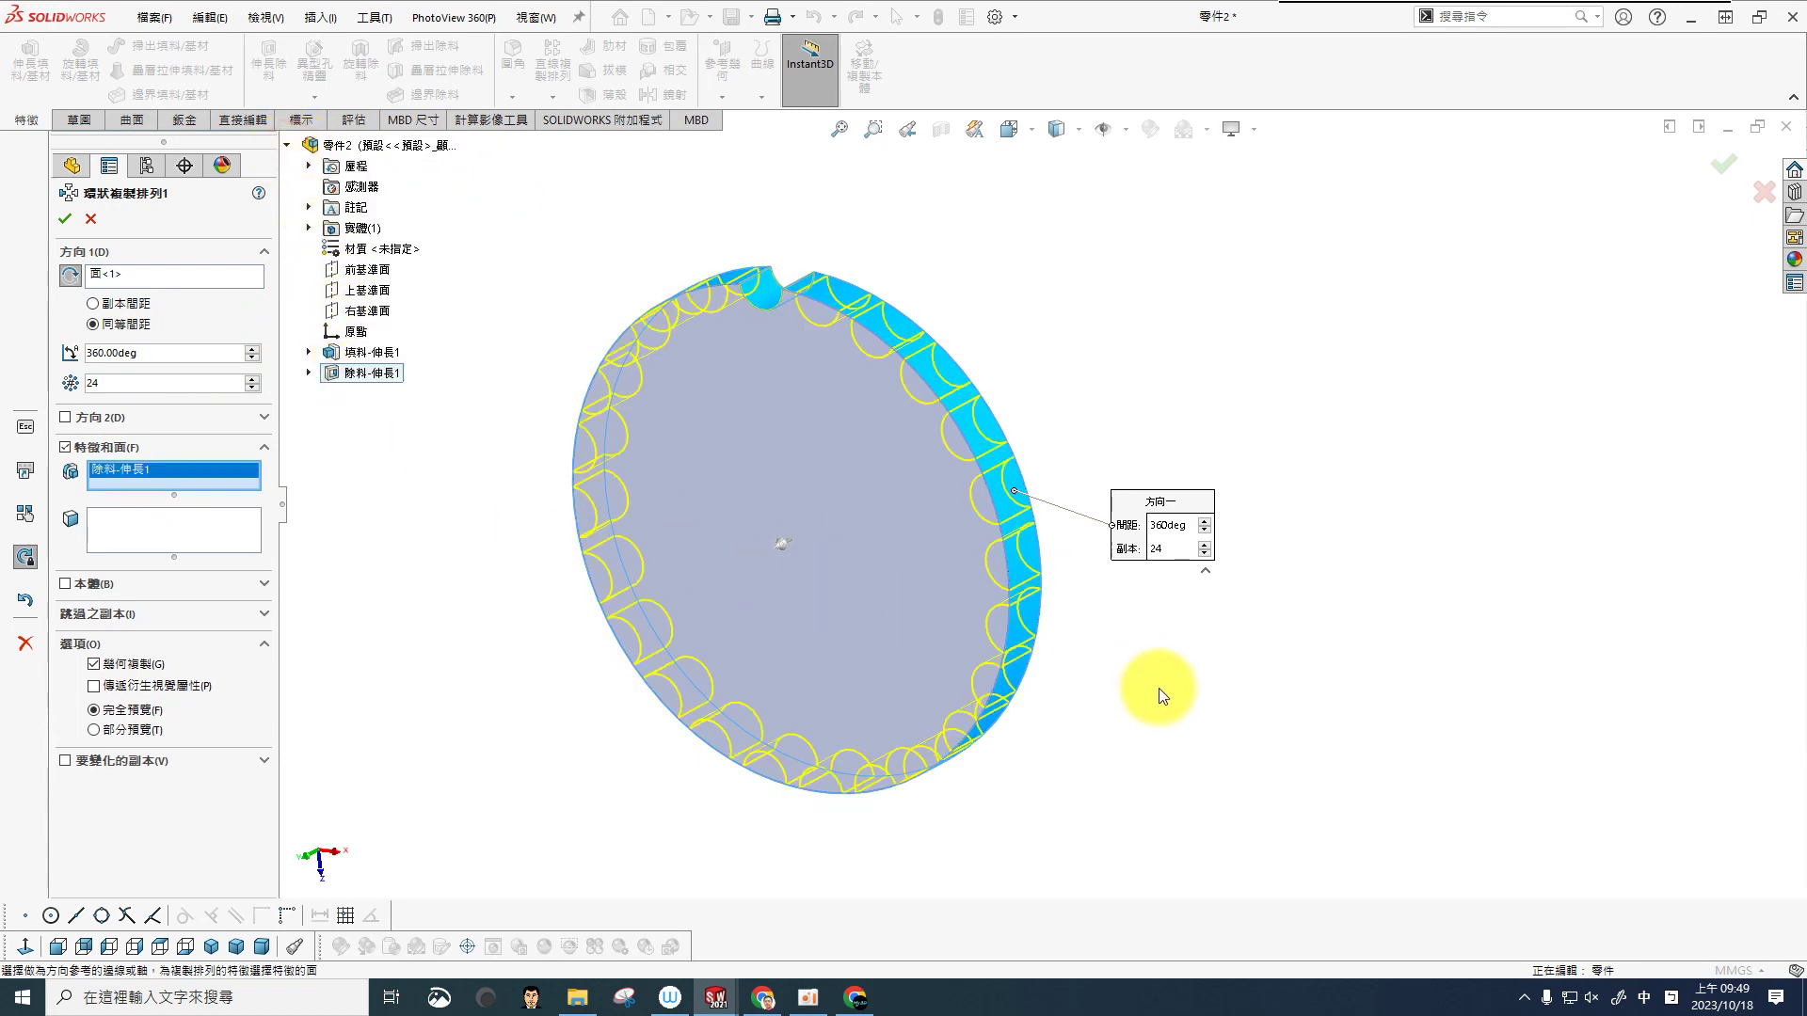
scroll(1182, 691, "down", 3)
scroll(1069, 546, "up", 4)
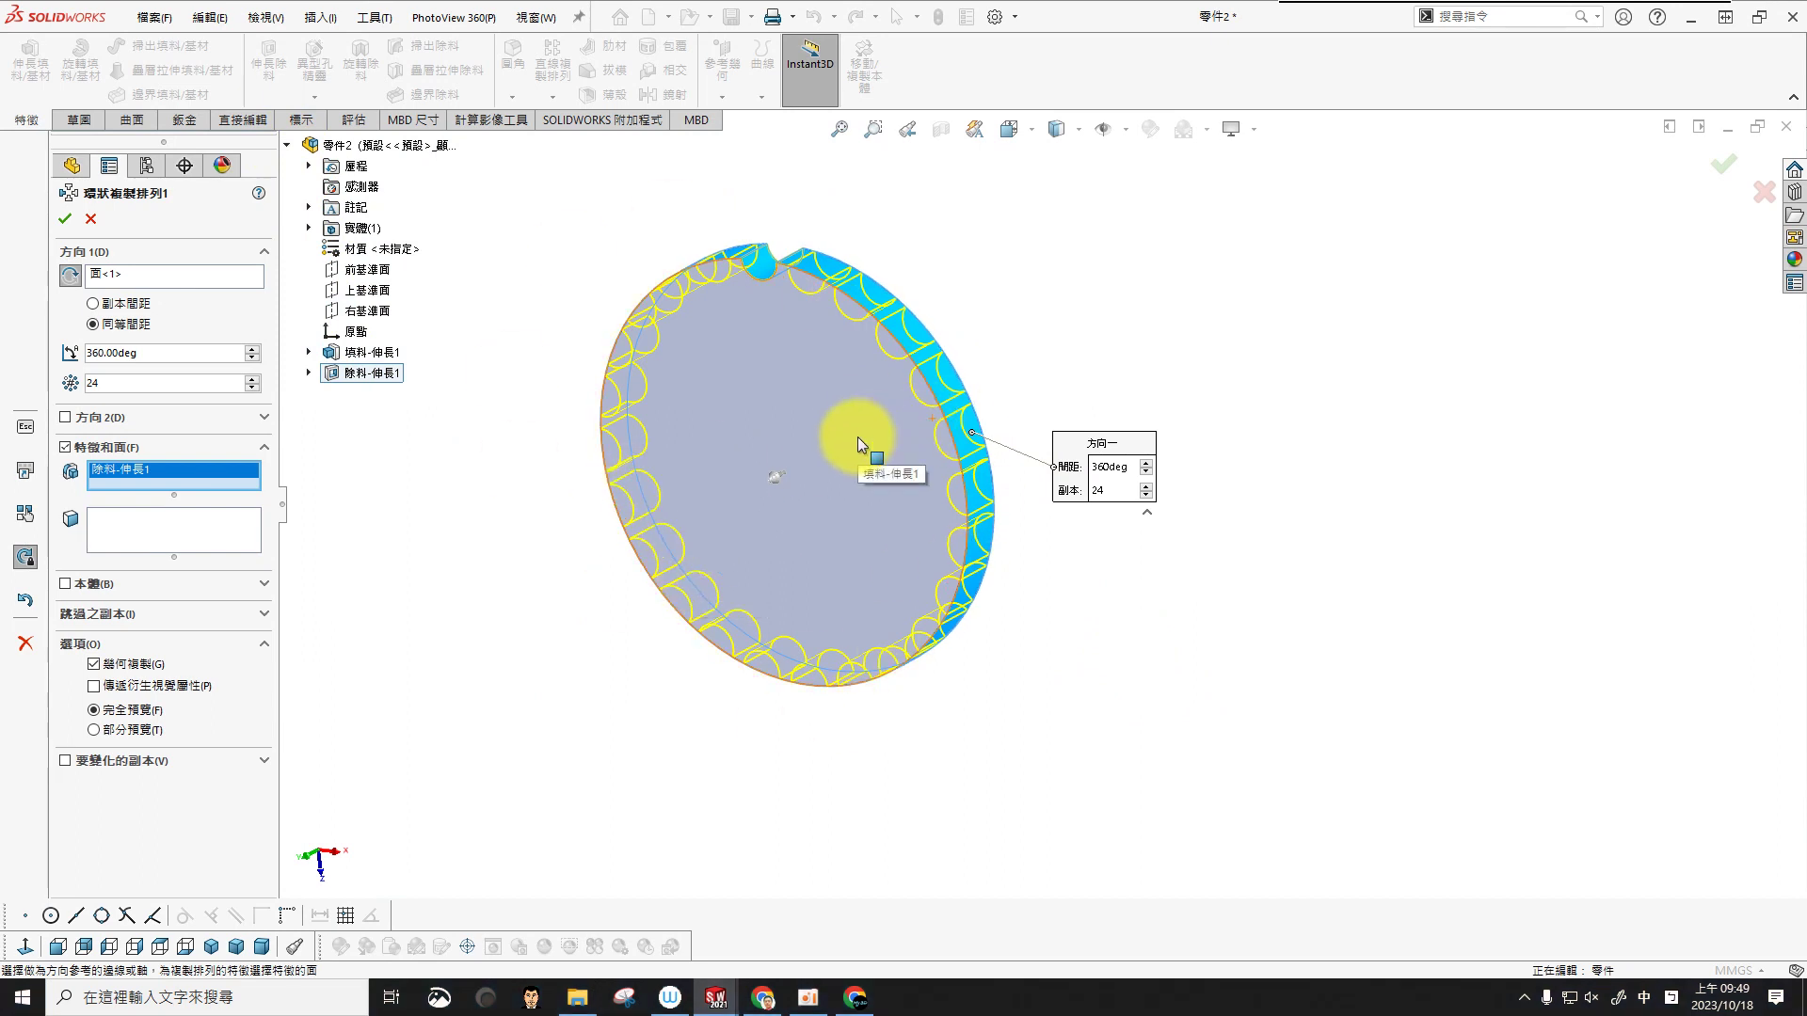
scroll(941, 373, "down", 1)
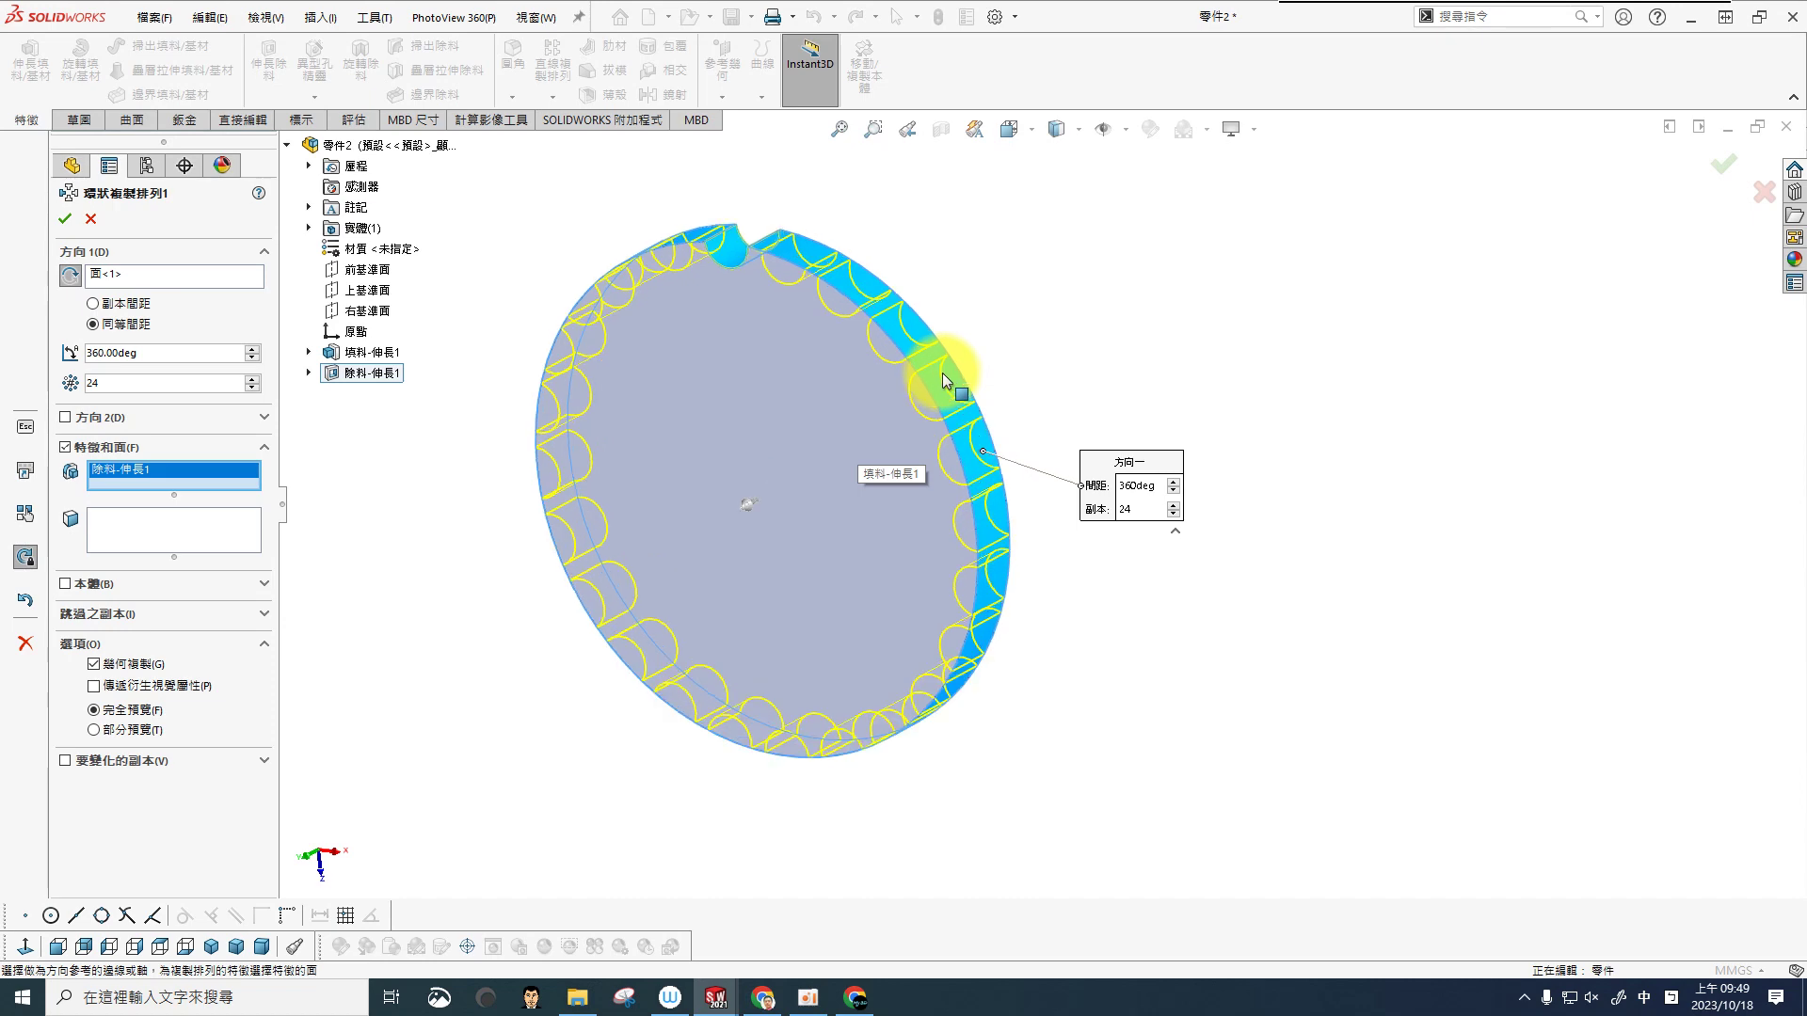
left_click(62, 221)
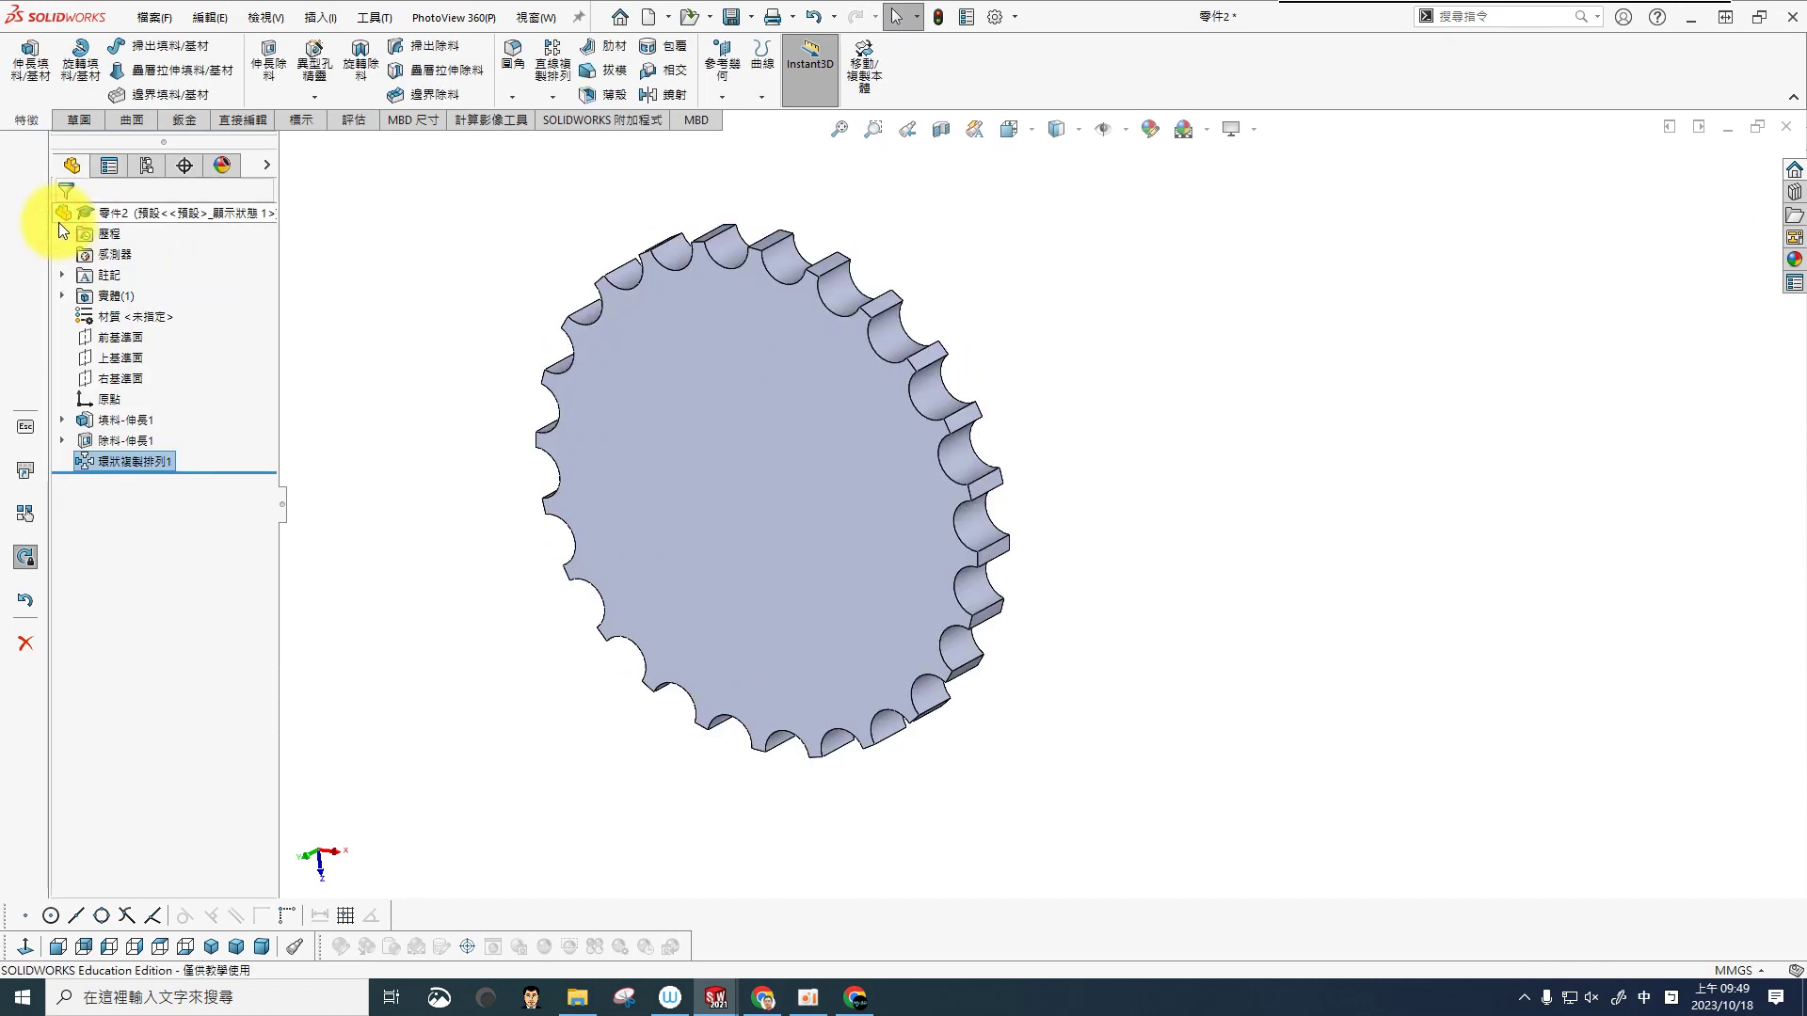
mouse_move(399, 388)
middle_mouse_down()
mouse_move(605, 496)
mouse_move(443, 401)
mouse_move(407, 533)
mouse_move(420, 468)
mouse_move(540, 468)
mouse_move(399, 527)
mouse_move(968, 476)
mouse_move(1101, 314)
mouse_move(969, 516)
mouse_move(391, 658)
mouse_move(686, 601)
mouse_move(1274, 431)
middle_mouse_up()
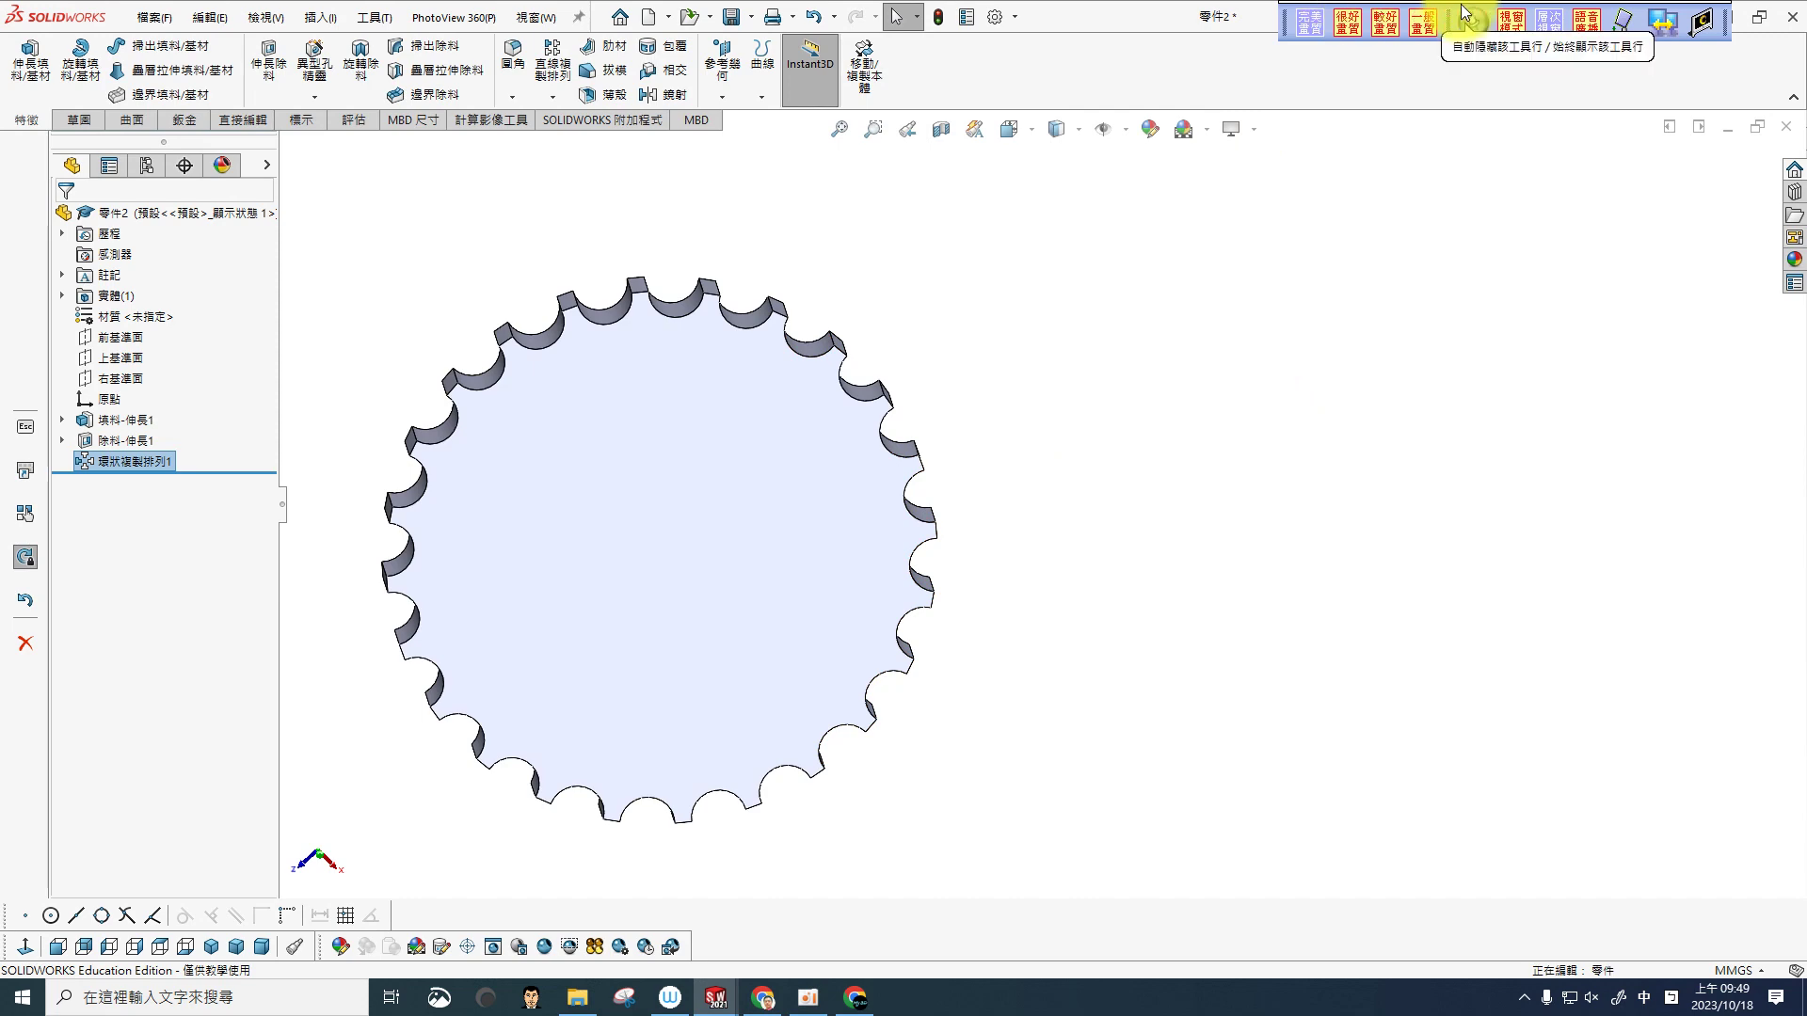
left_click(1697, 31)
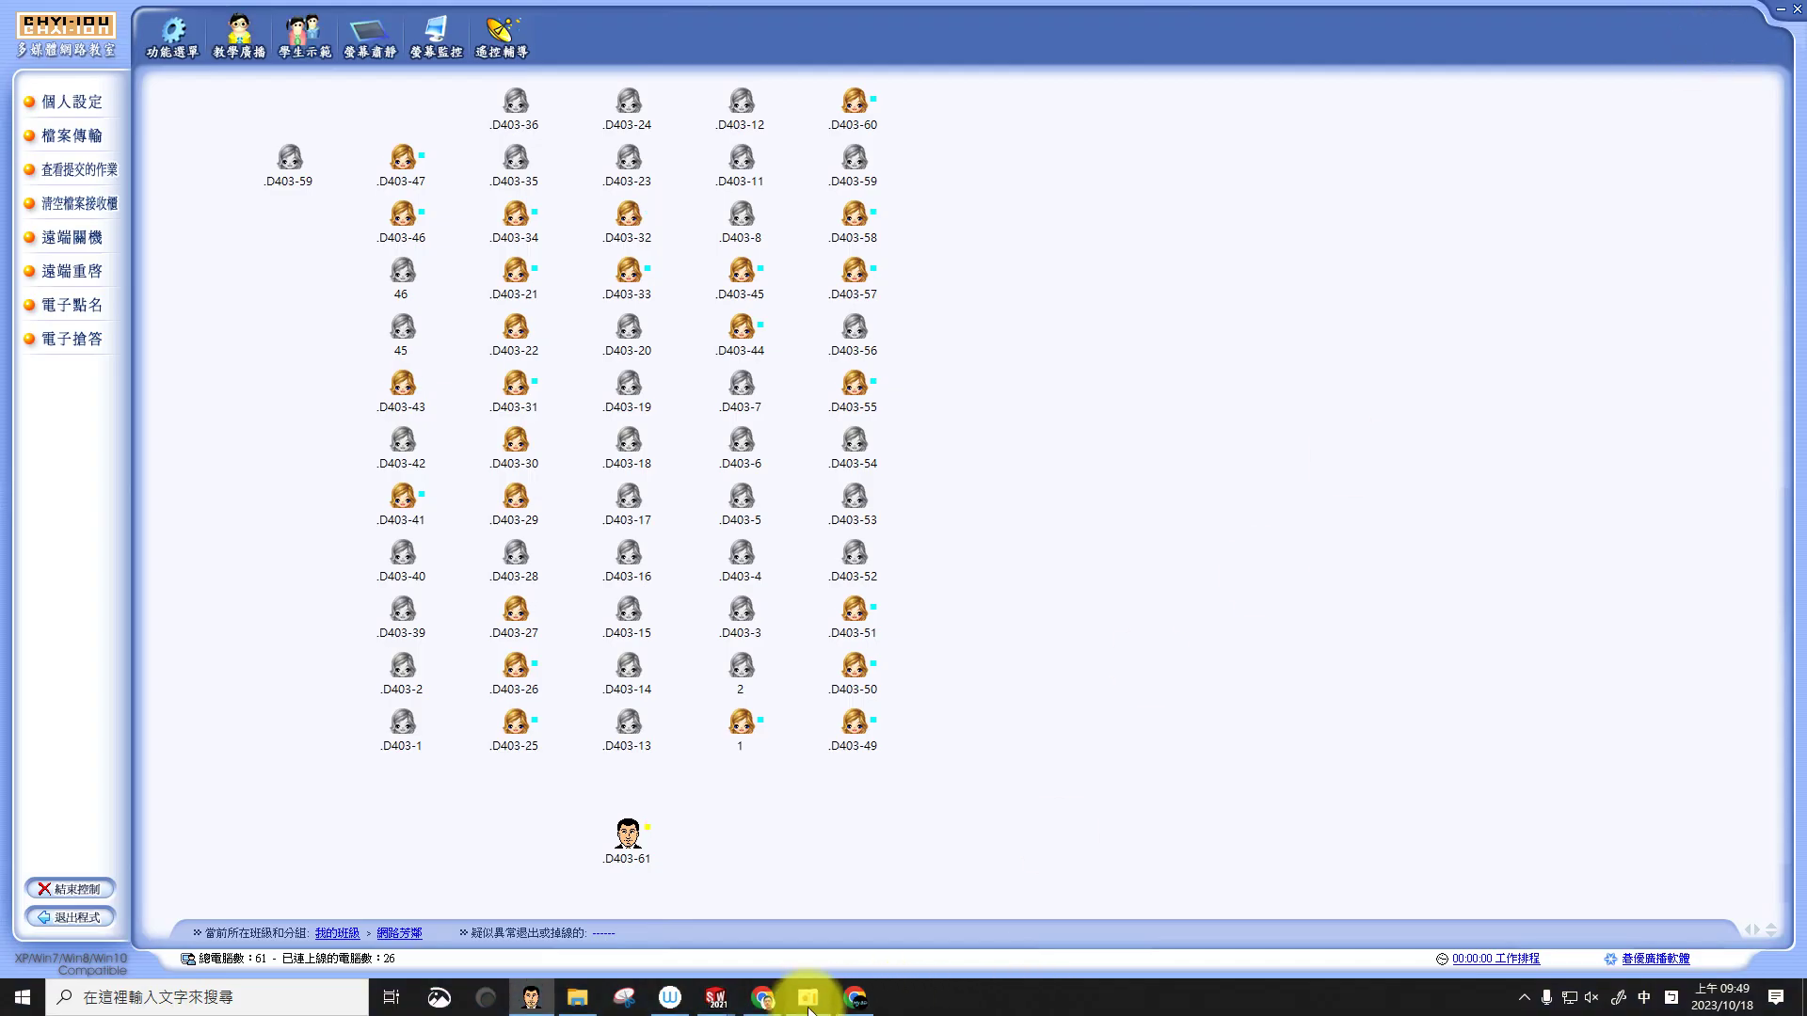
left_click(807, 999)
mouse_move(920, 288)
middle_mouse_down()
mouse_move(903, 363)
mouse_move(946, 354)
middle_mouse_up()
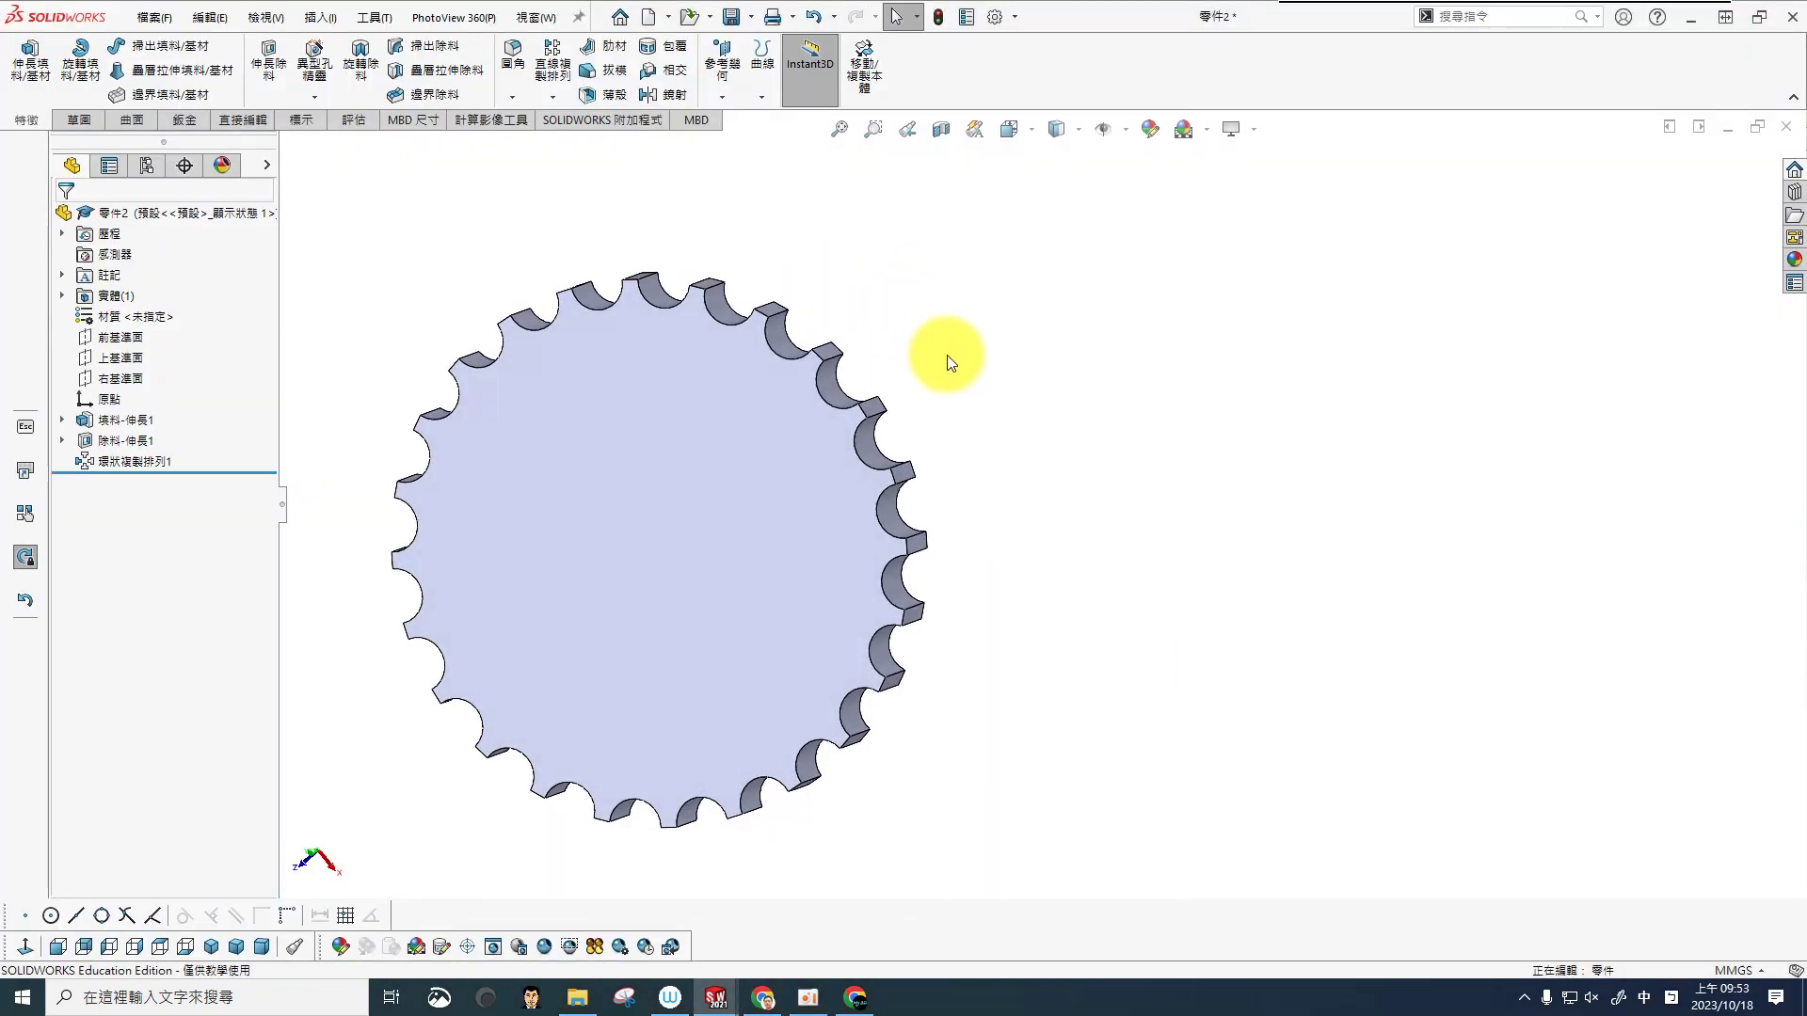
scroll(536, 433, "down", 3)
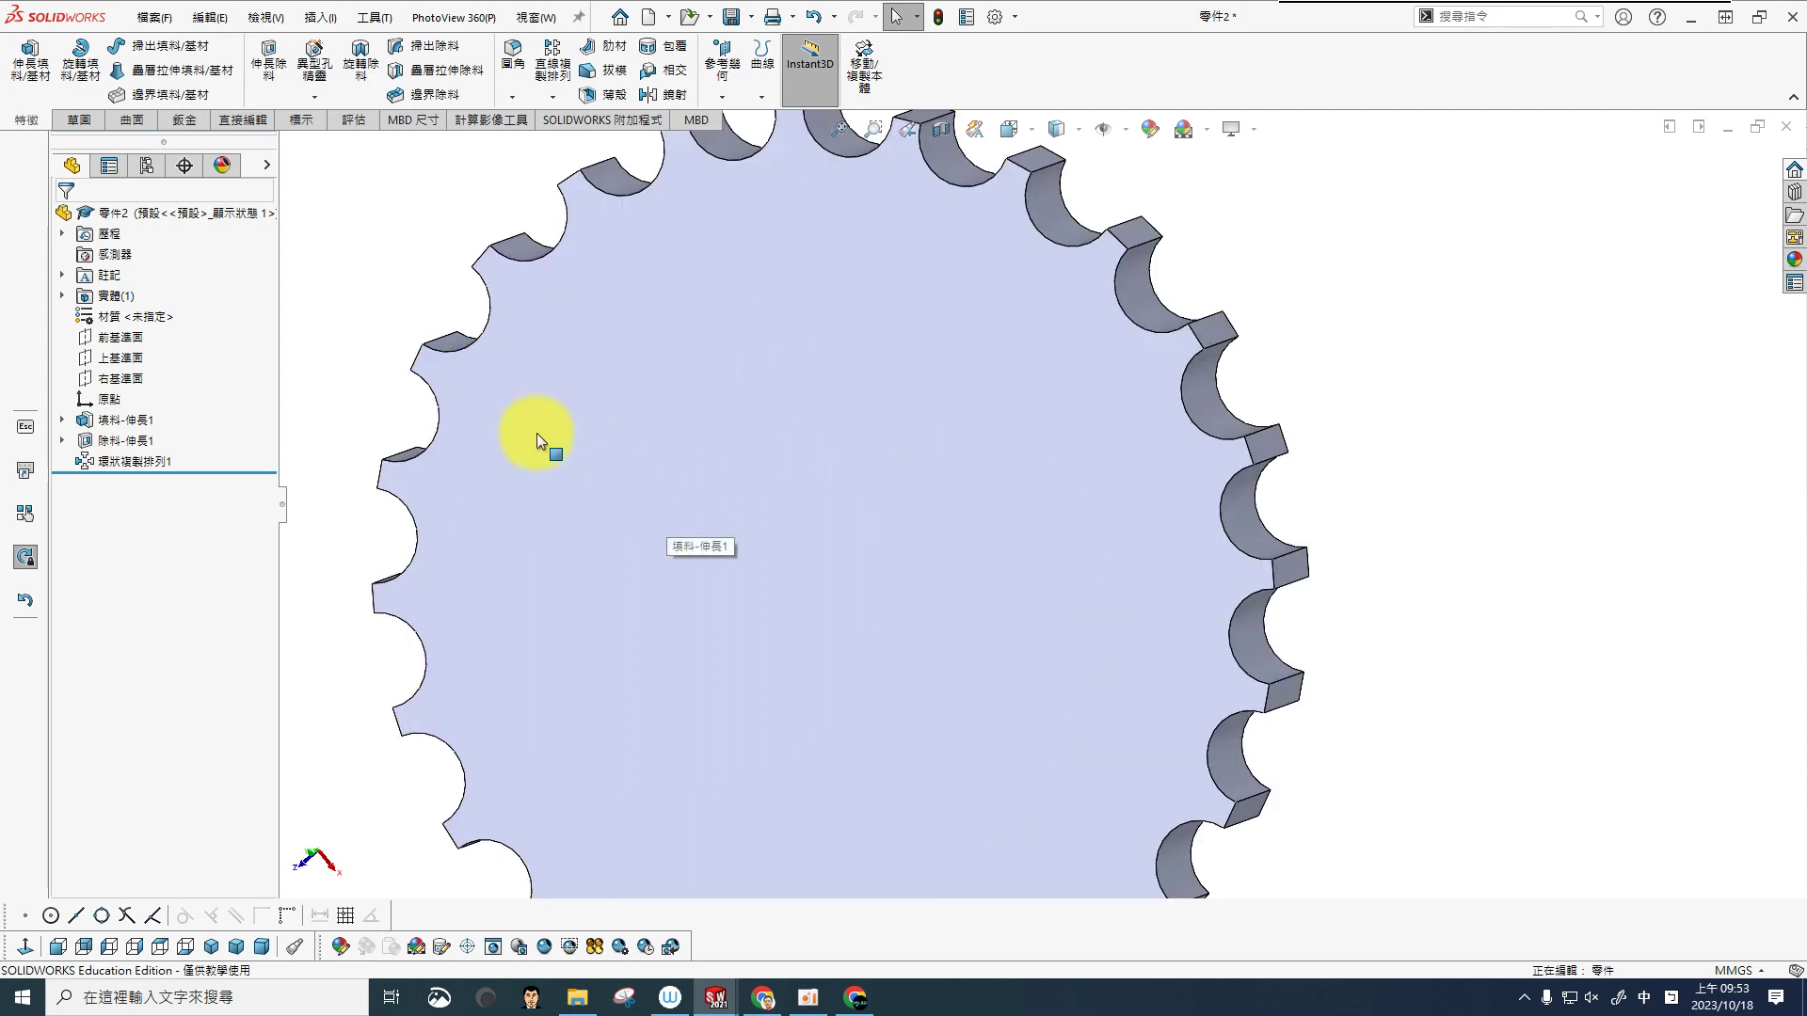
scroll(828, 570, "up", 5)
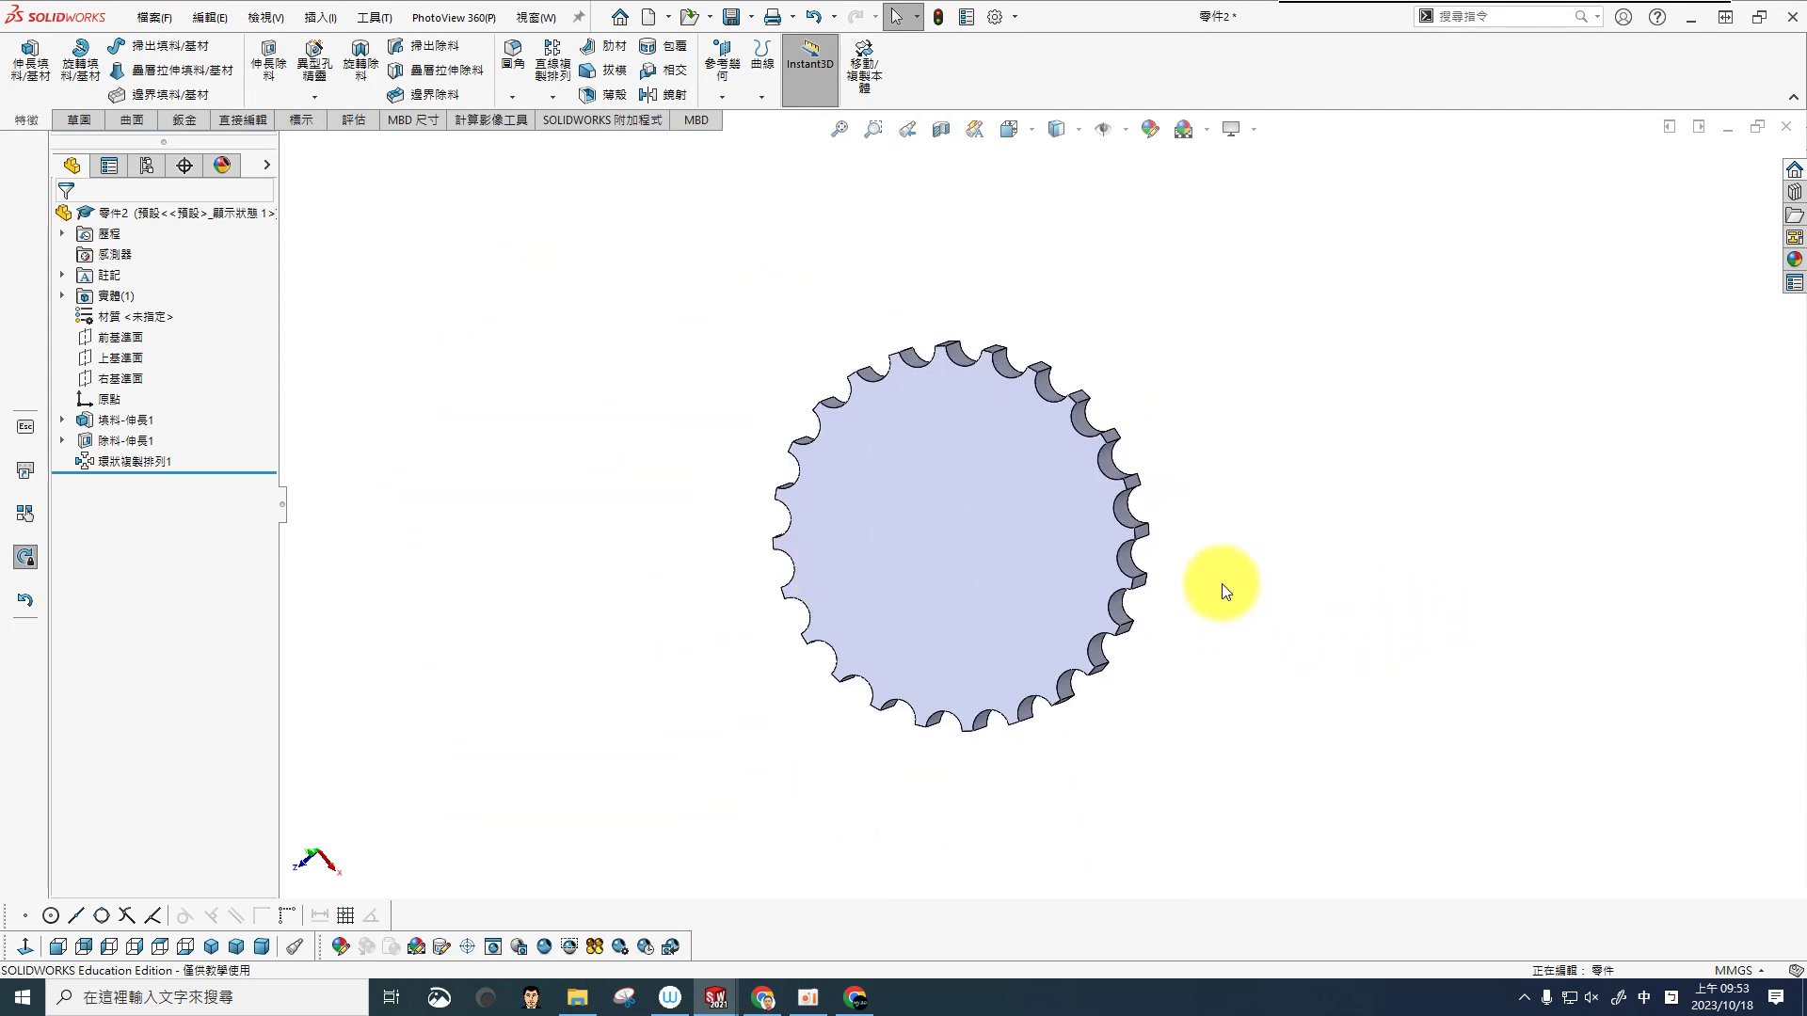
scroll(1221, 583, "down", 2)
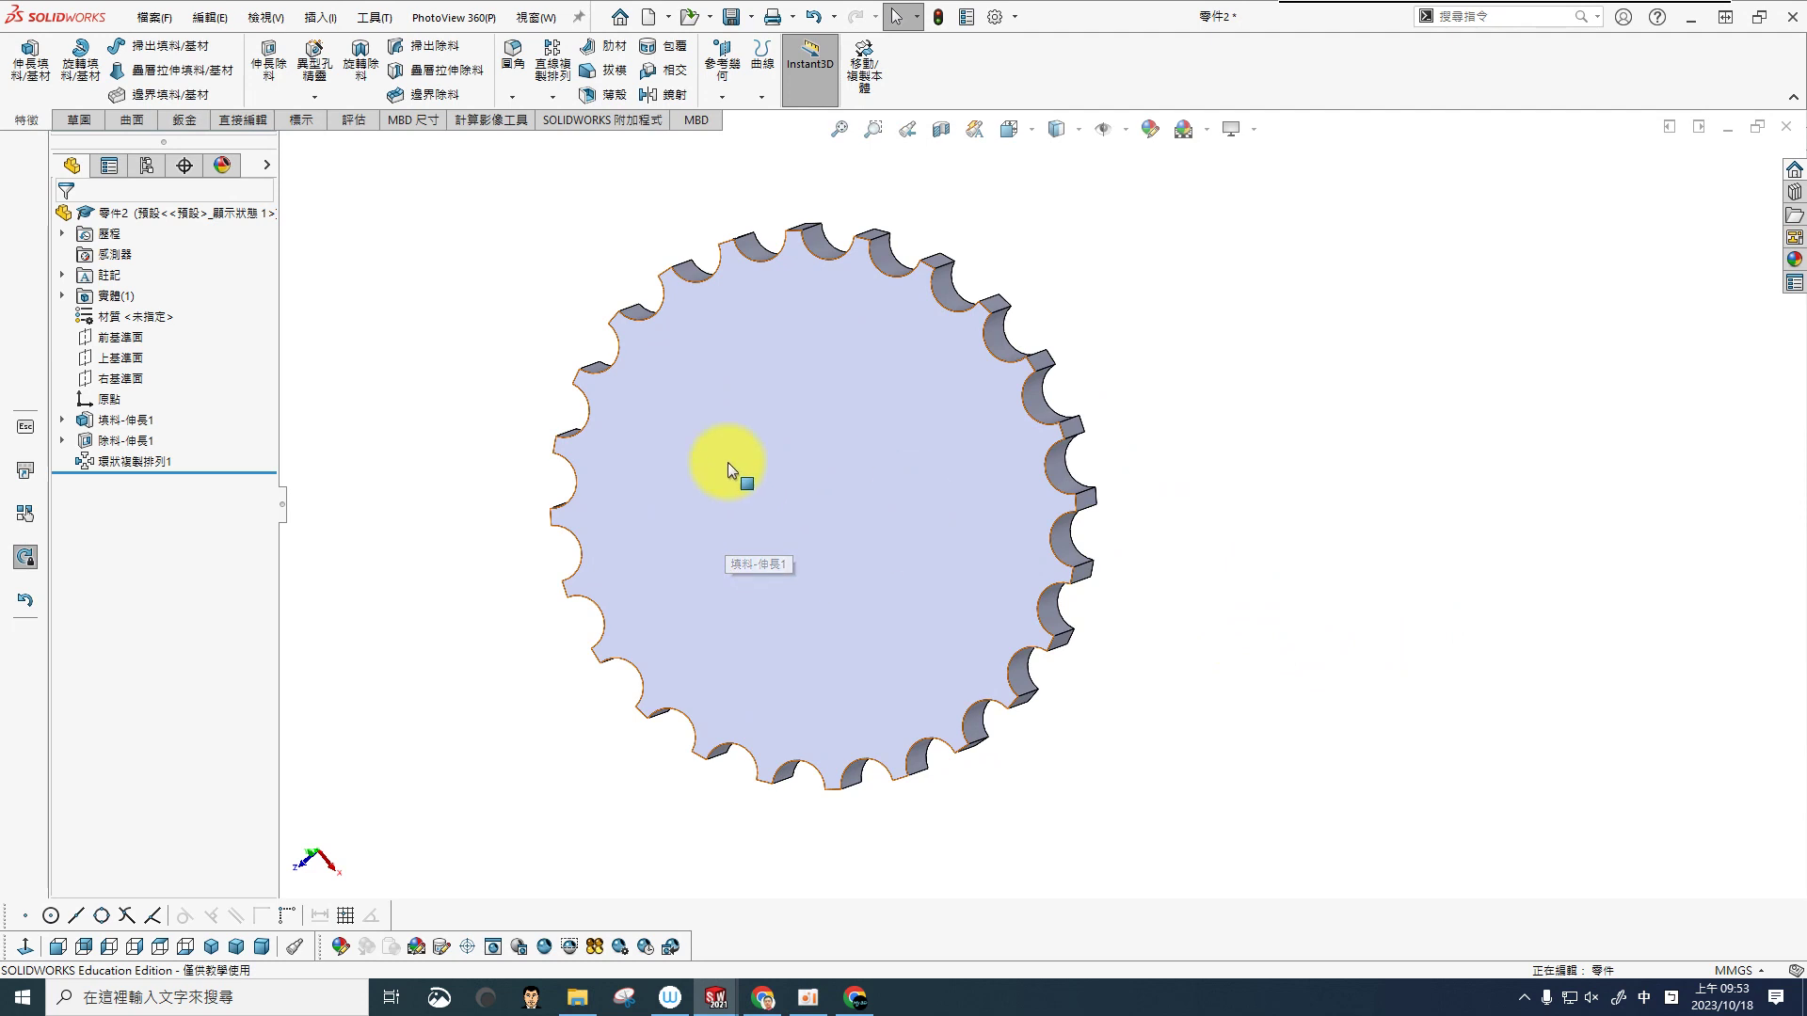
mouse_move(1142, 412)
middle_mouse_down()
mouse_move(1004, 480)
mouse_move(1115, 479)
middle_mouse_up()
key("Escape")
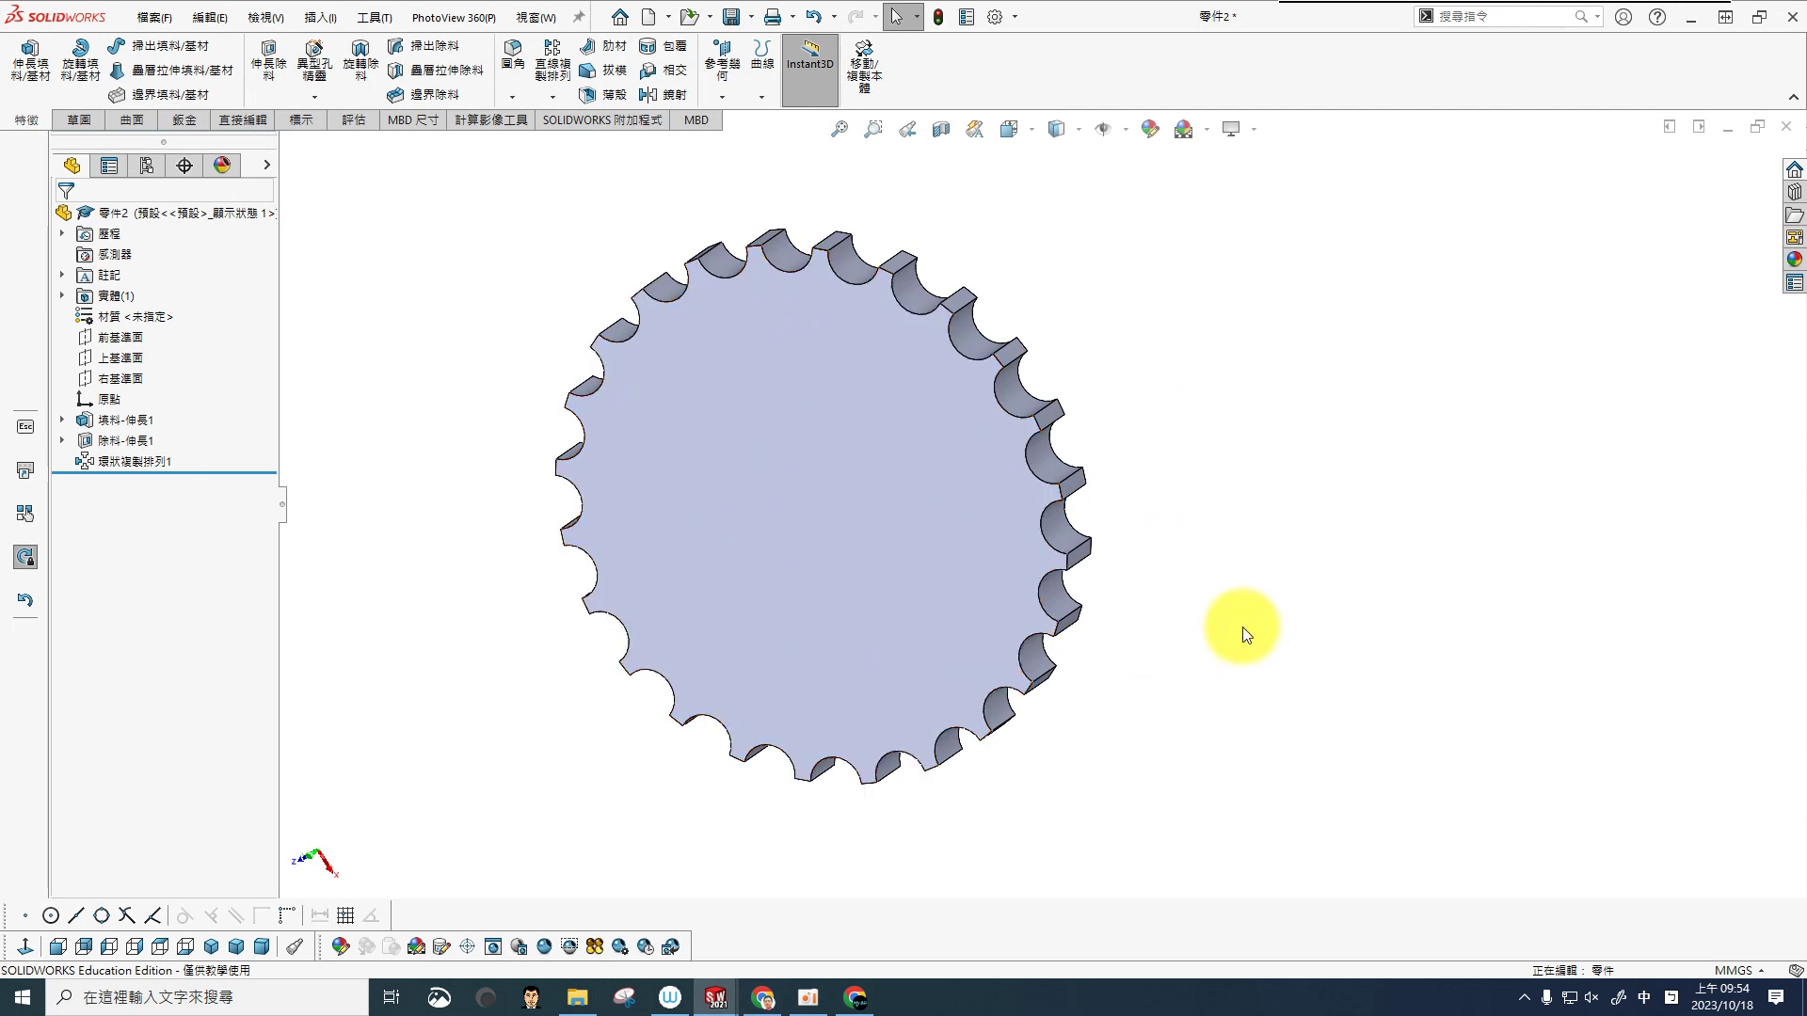
middle_click_drag(1242, 627, 1262, 577)
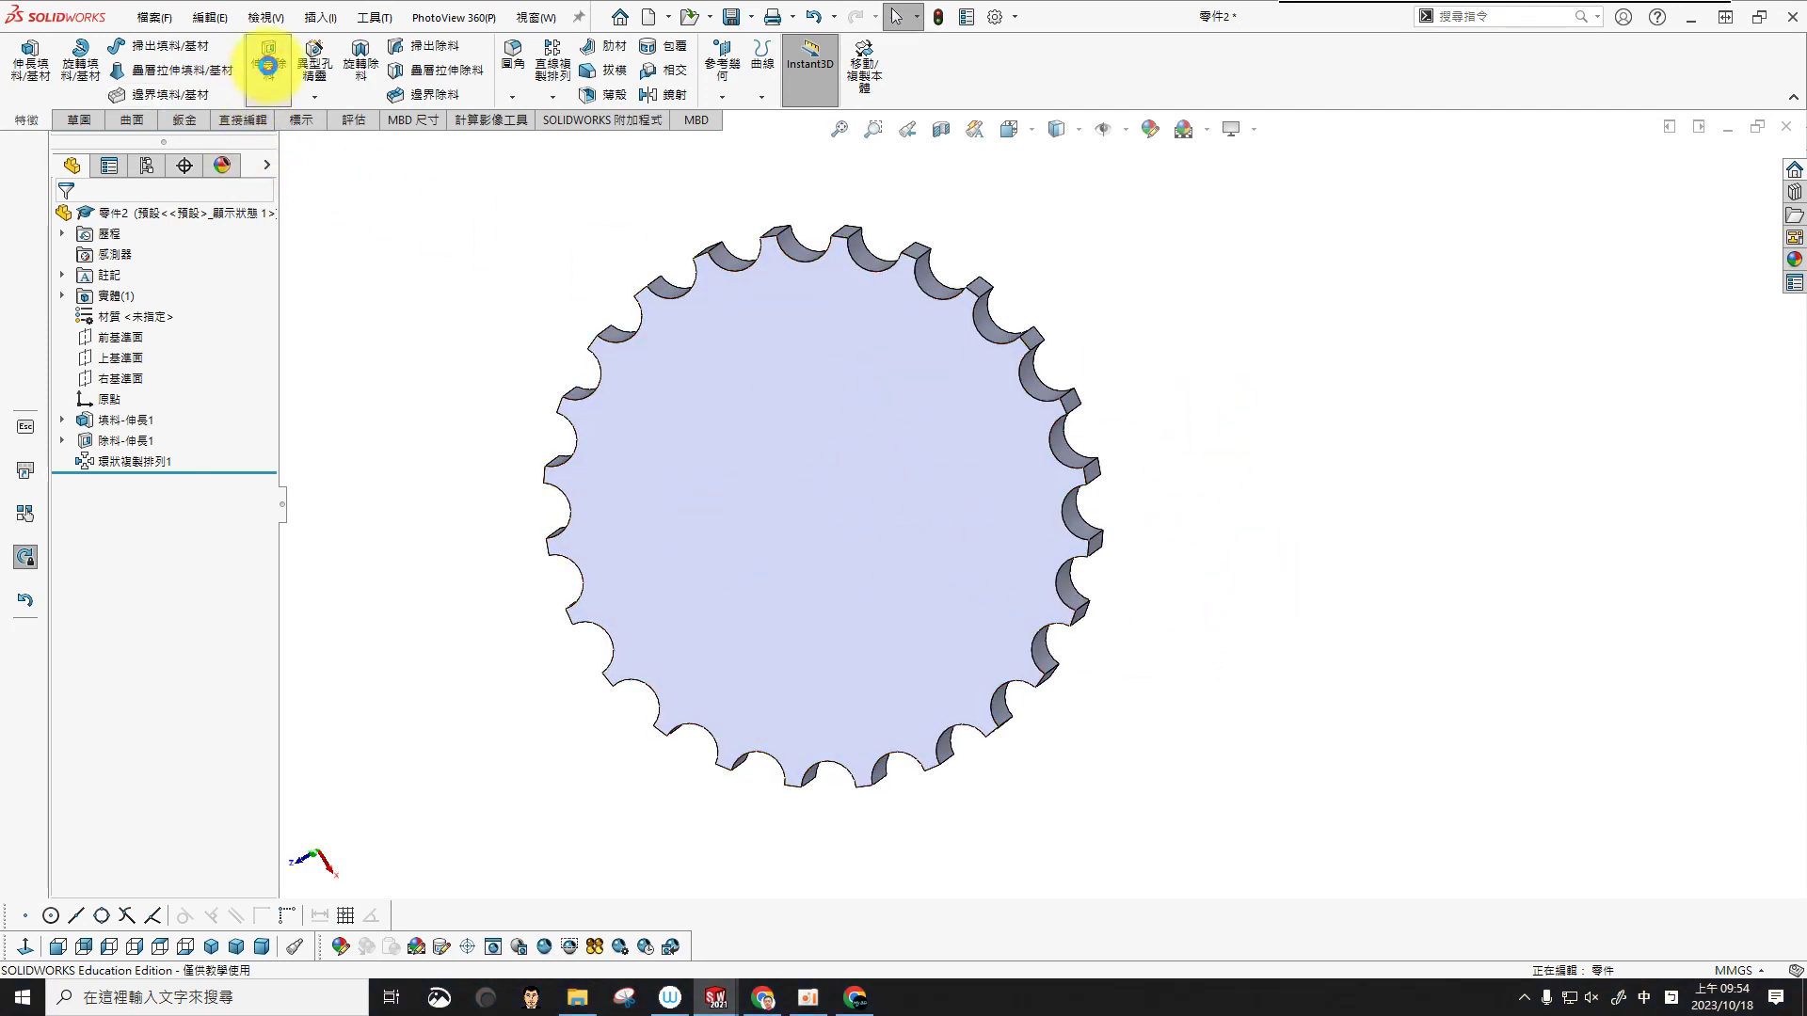
Step: Start an extruded cut on the gear face with a circle centred on the origin
left_click(267, 64)
left_click(851, 463)
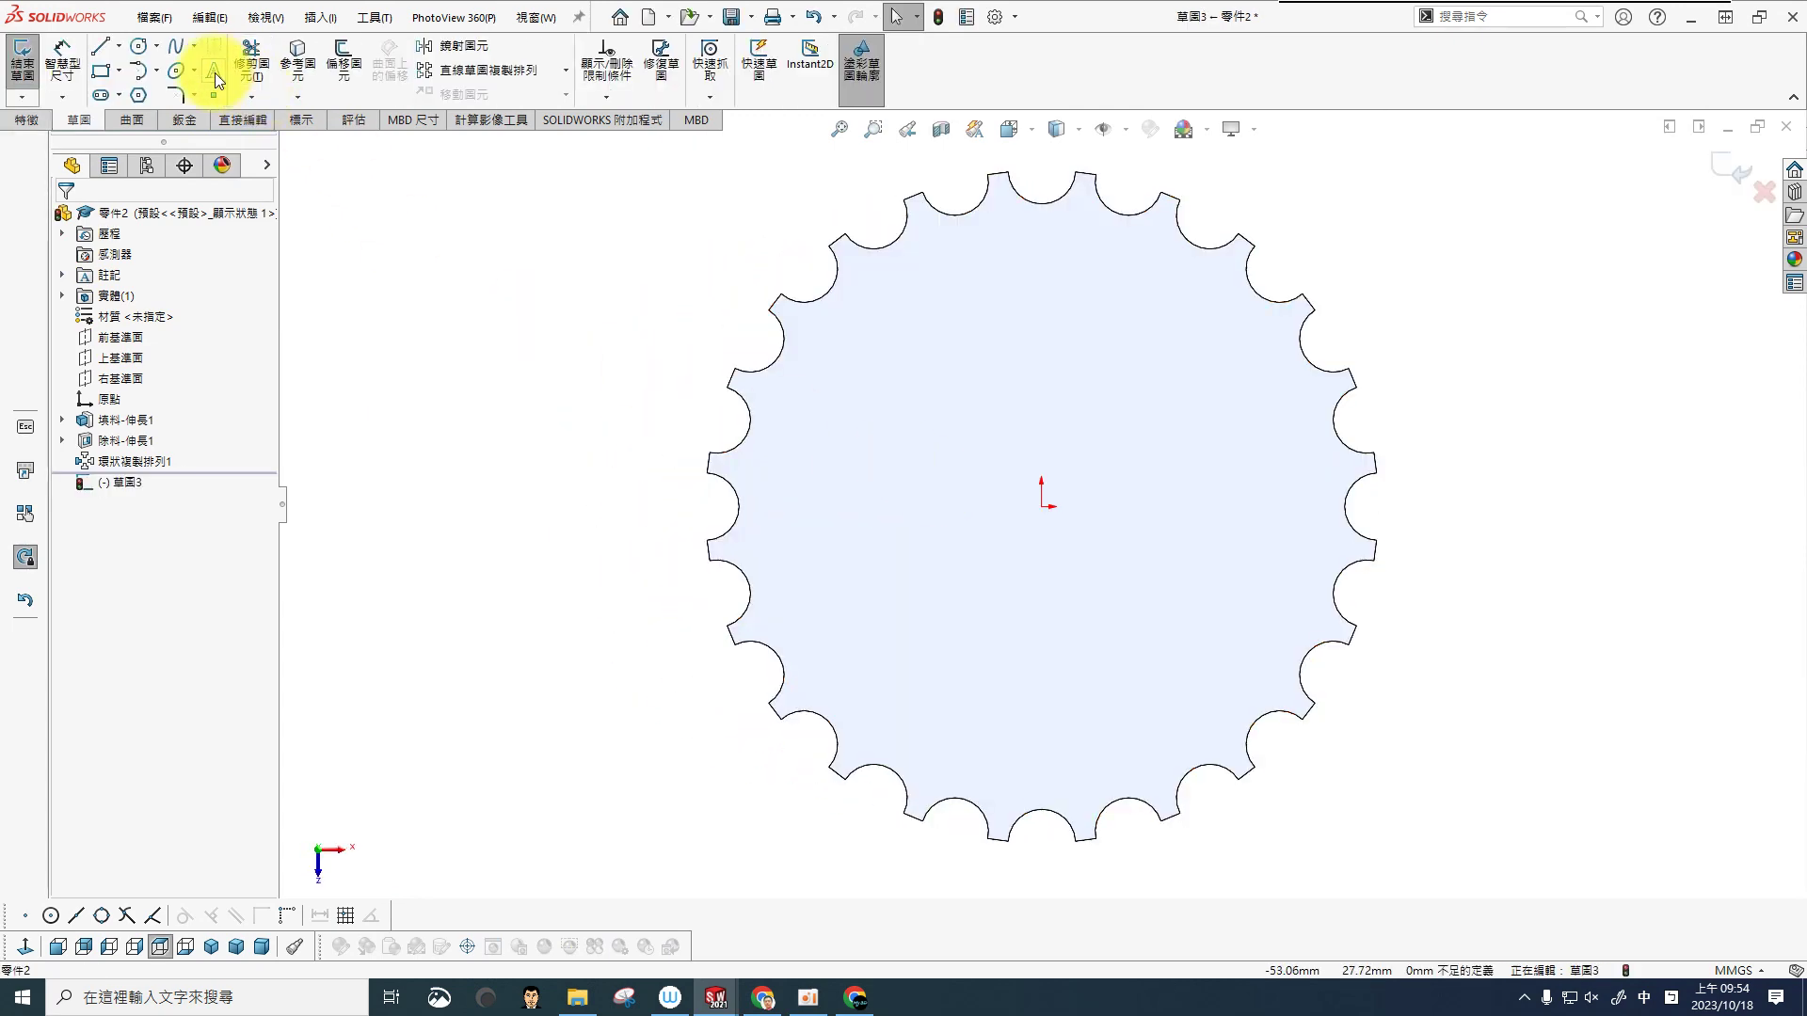
left_click(142, 47)
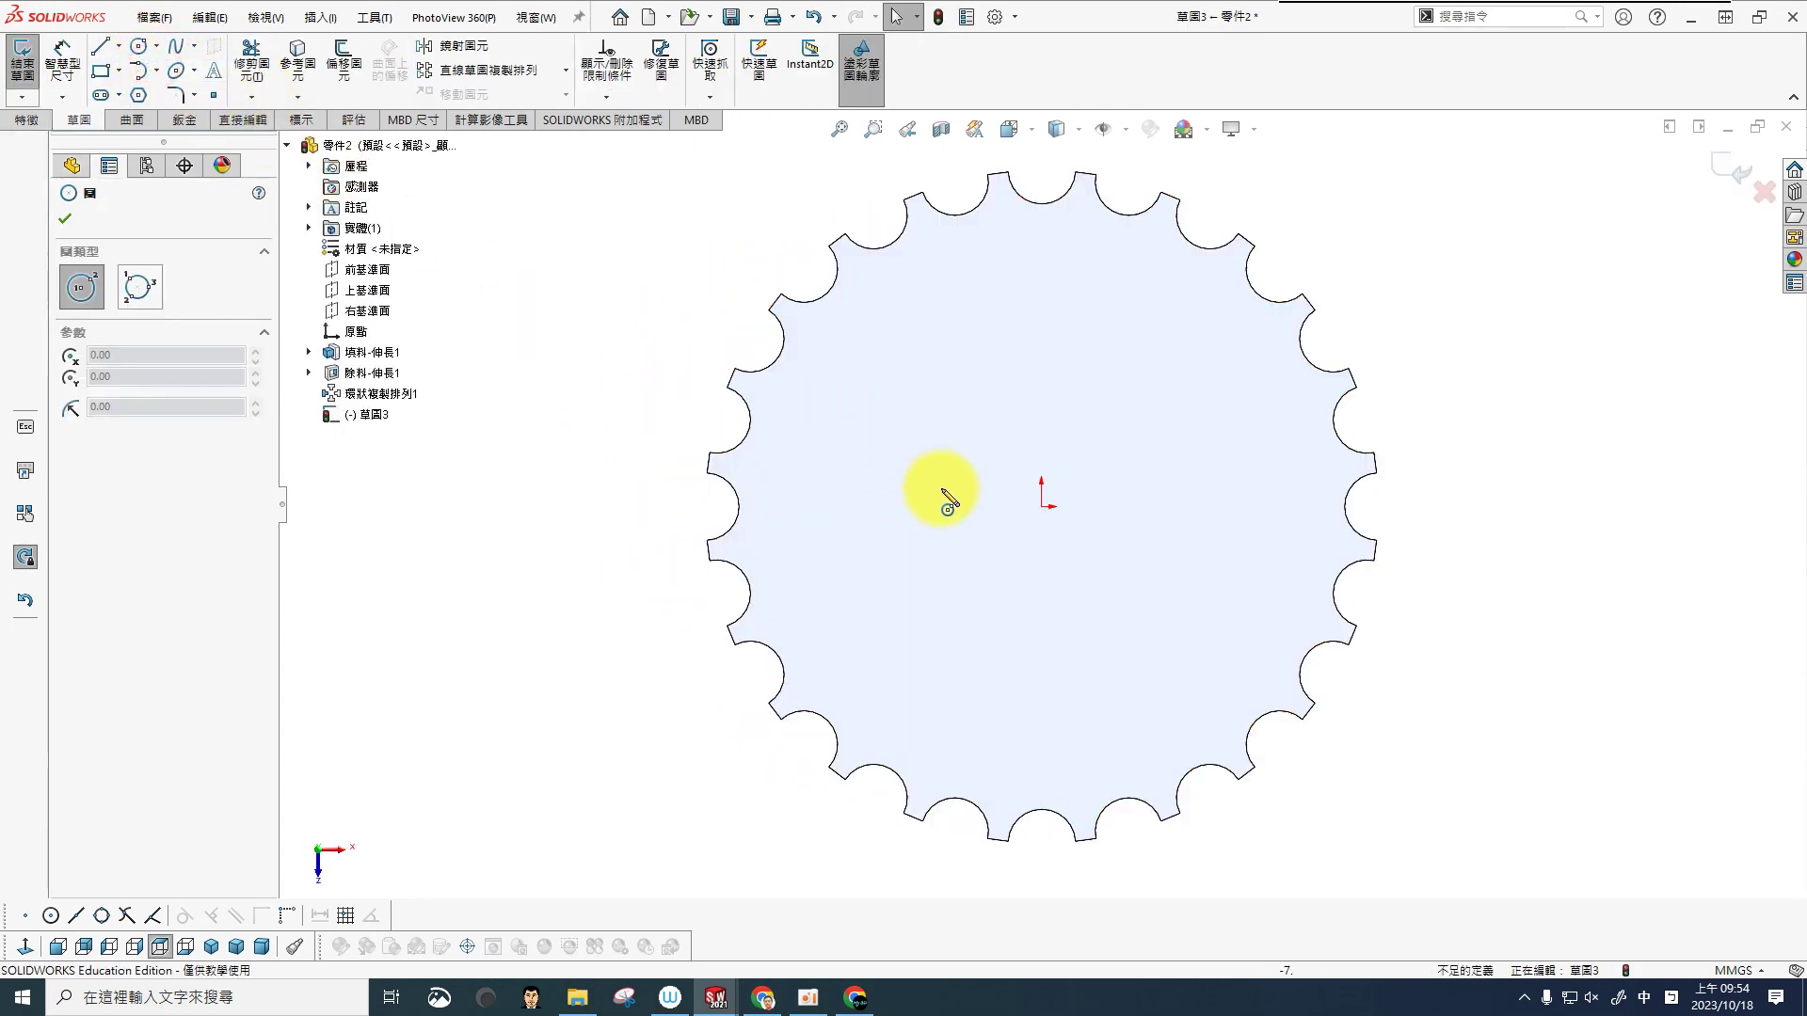
left_click(1042, 506)
left_click(1091, 602)
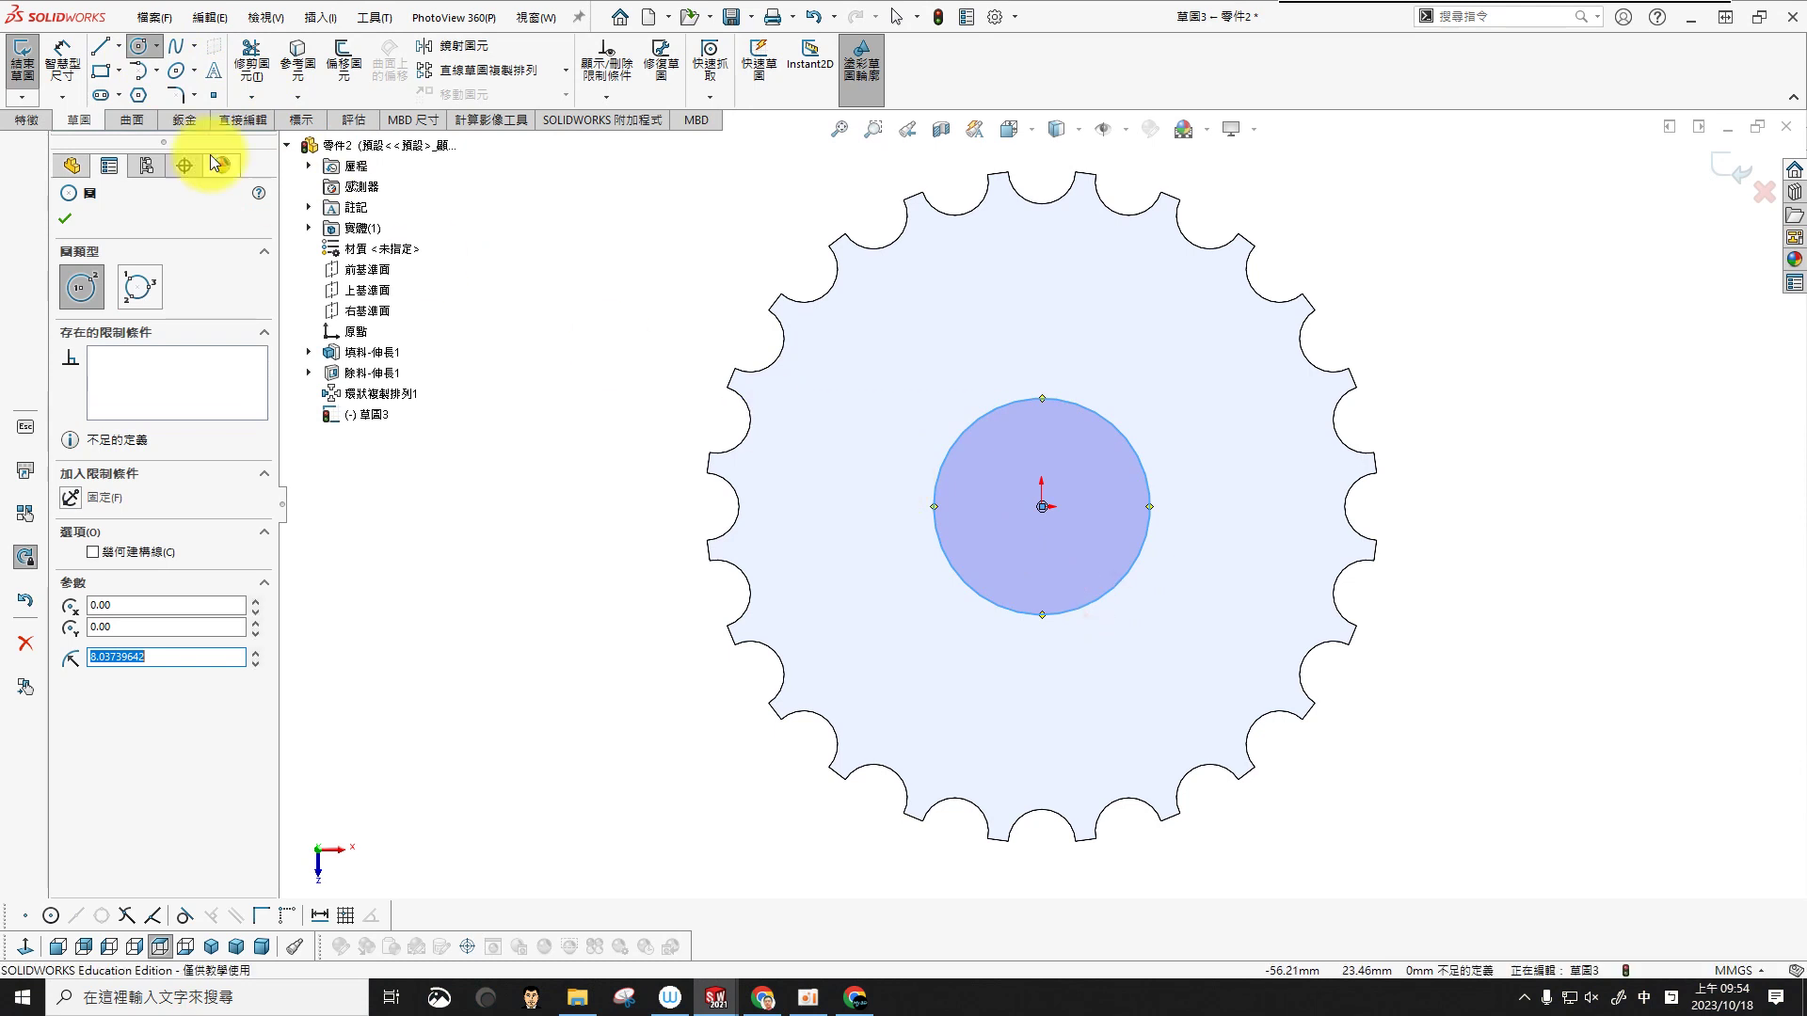
Step: Dimension the centre circle to 15 mm diameter
left_click(60, 55)
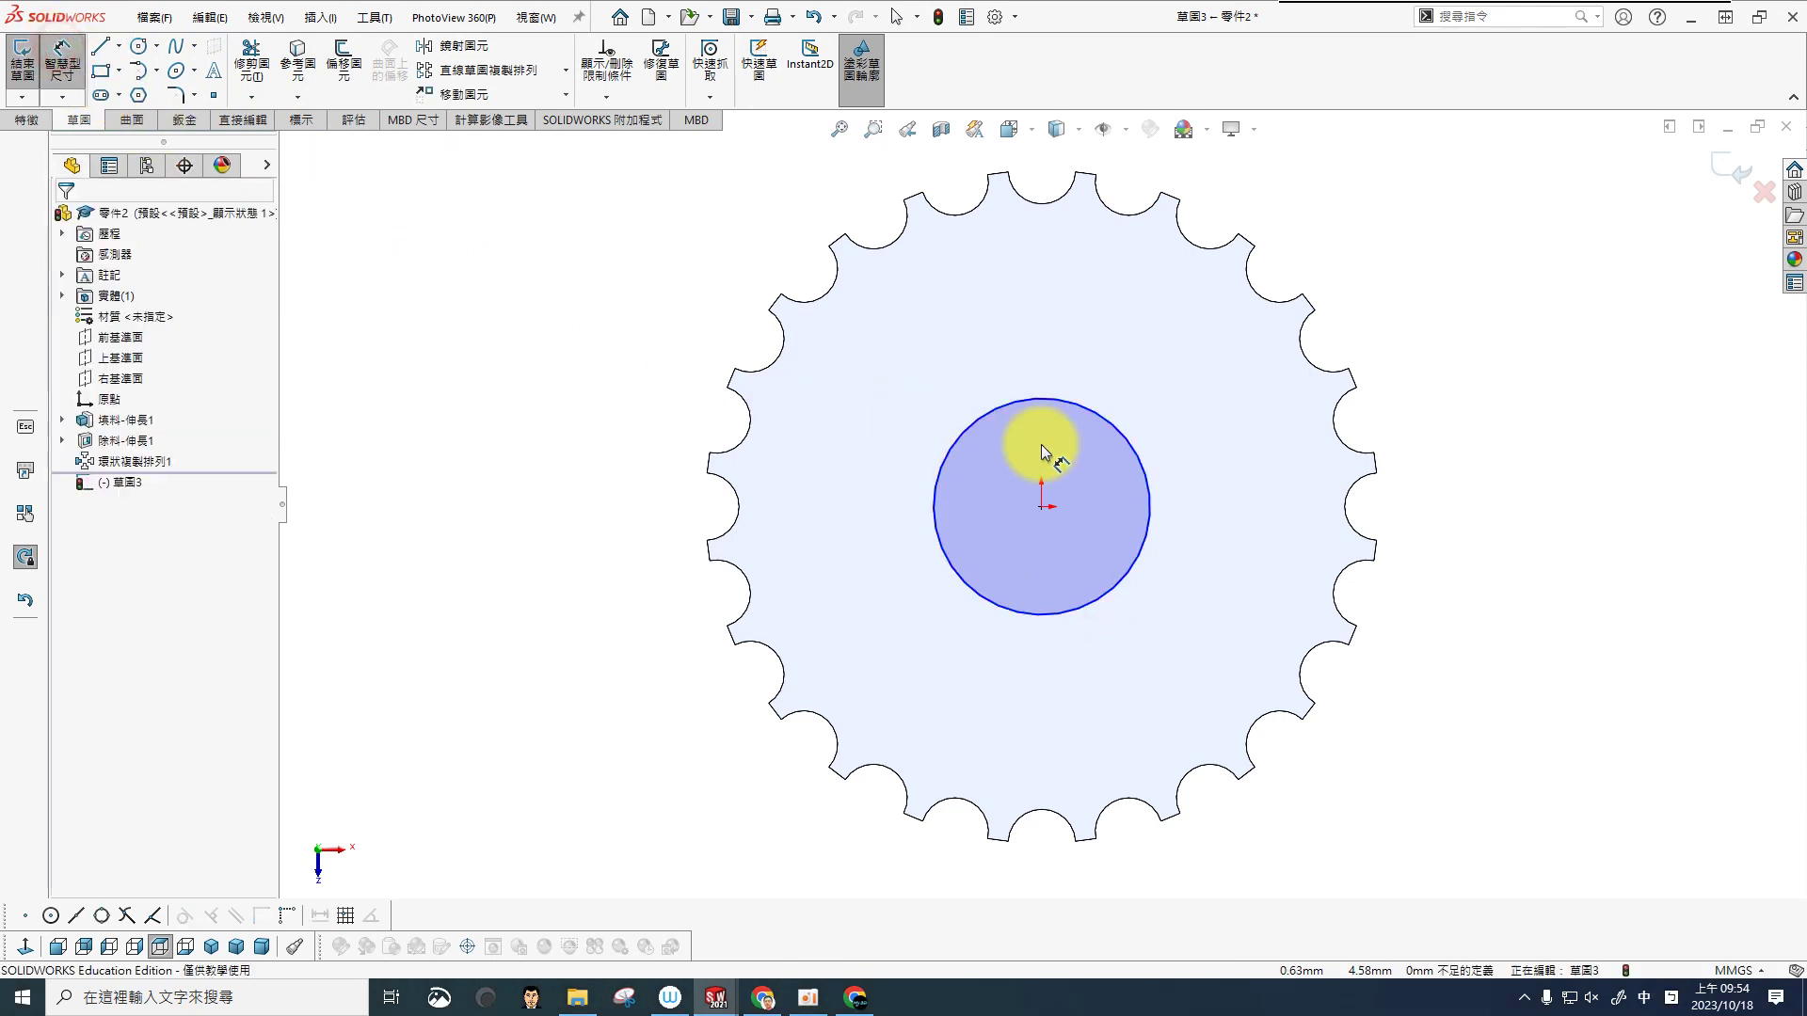
left_click(1135, 455)
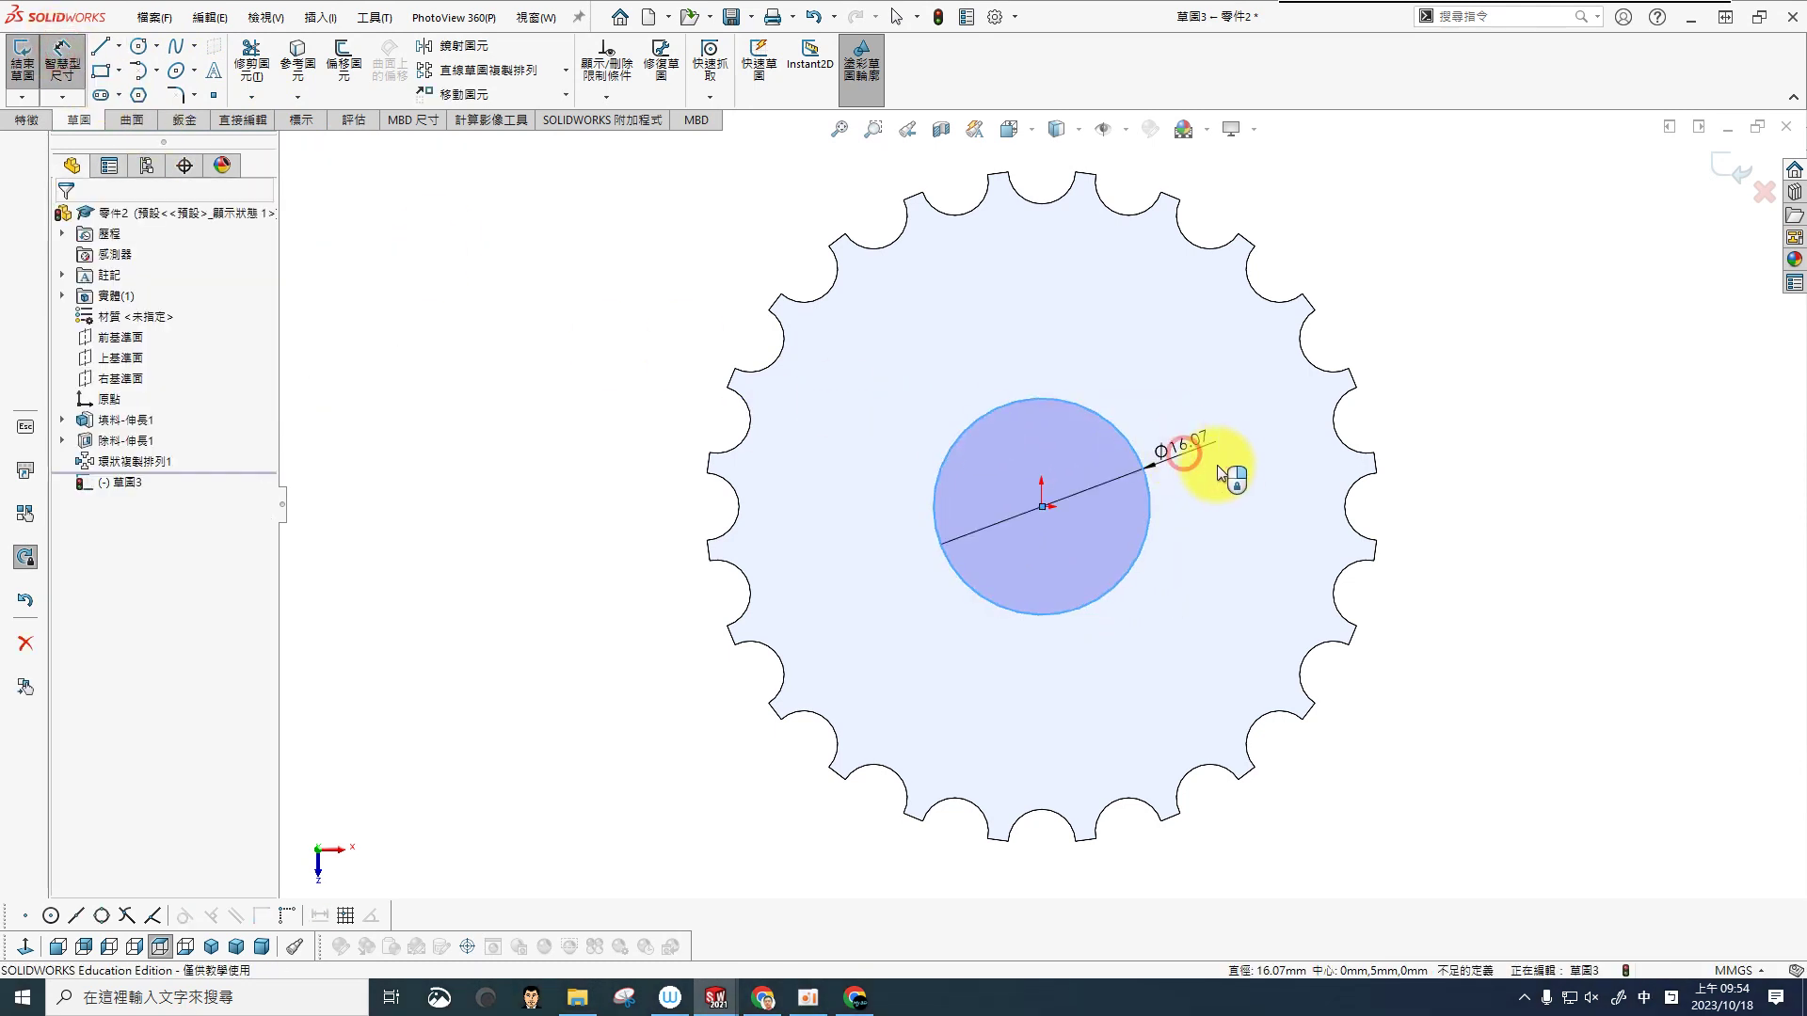
left_click(1225, 474)
type("15")
key("Return")
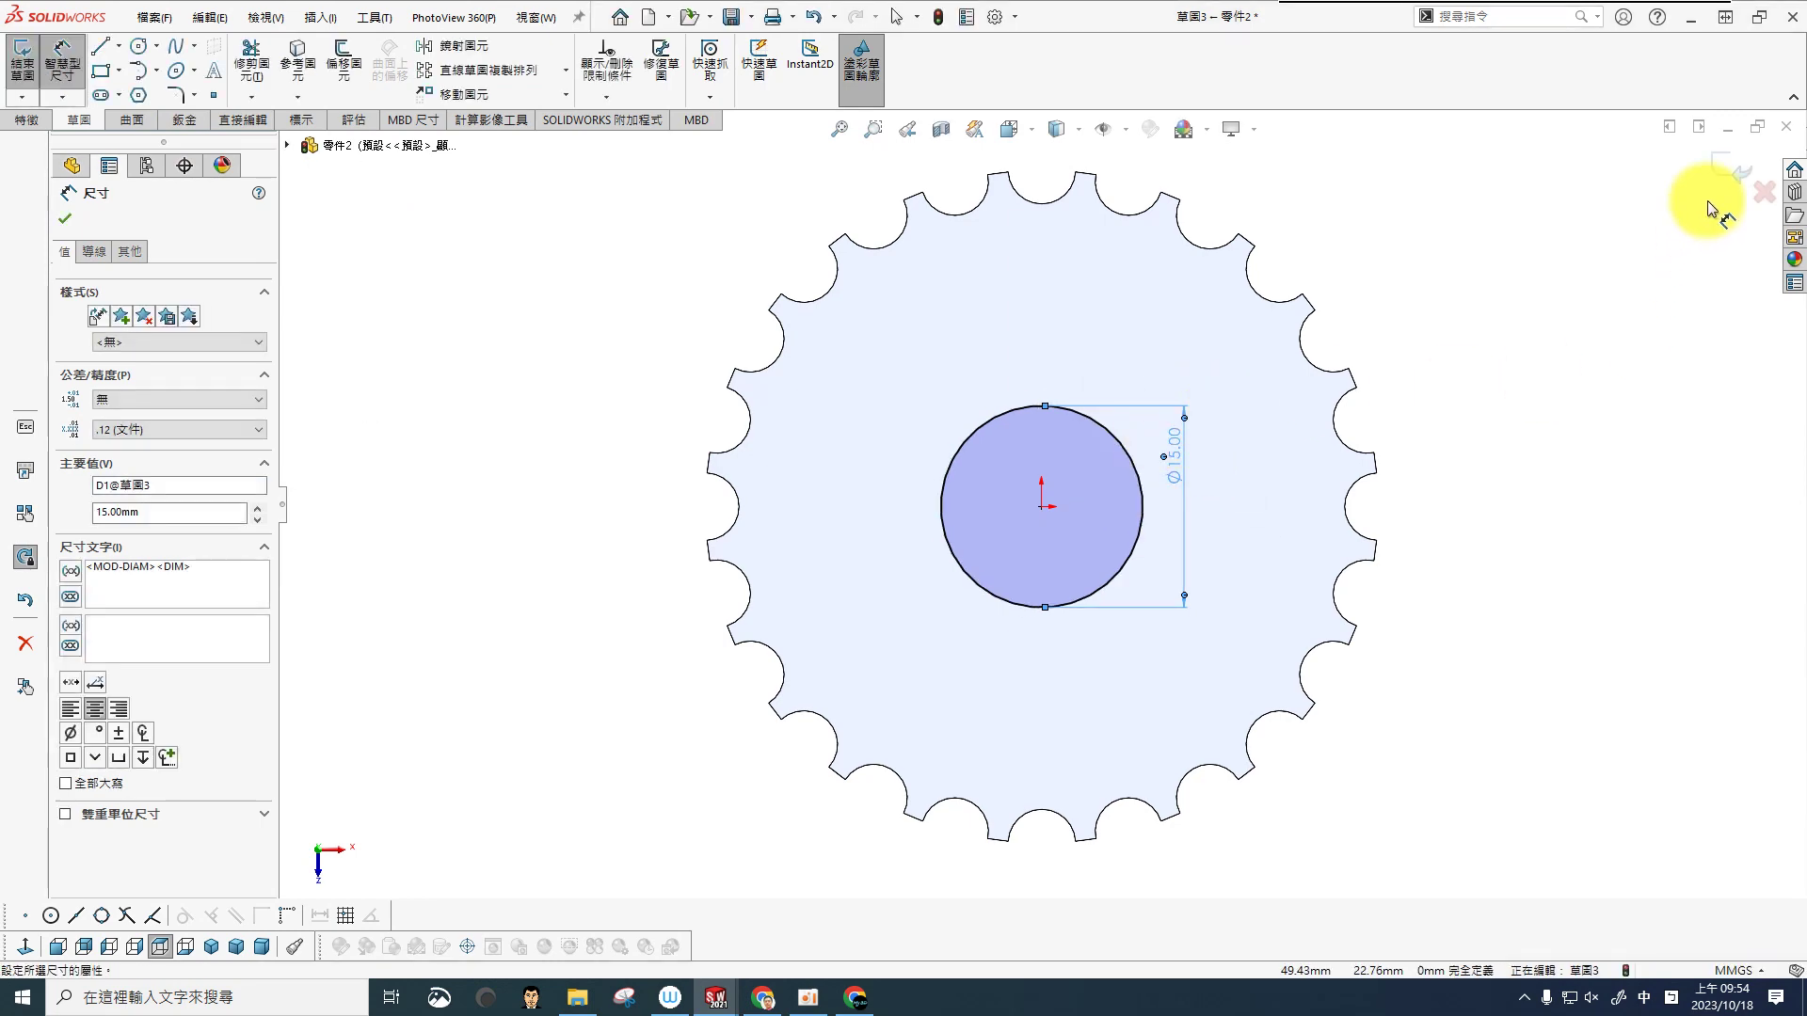
left_click(1729, 167)
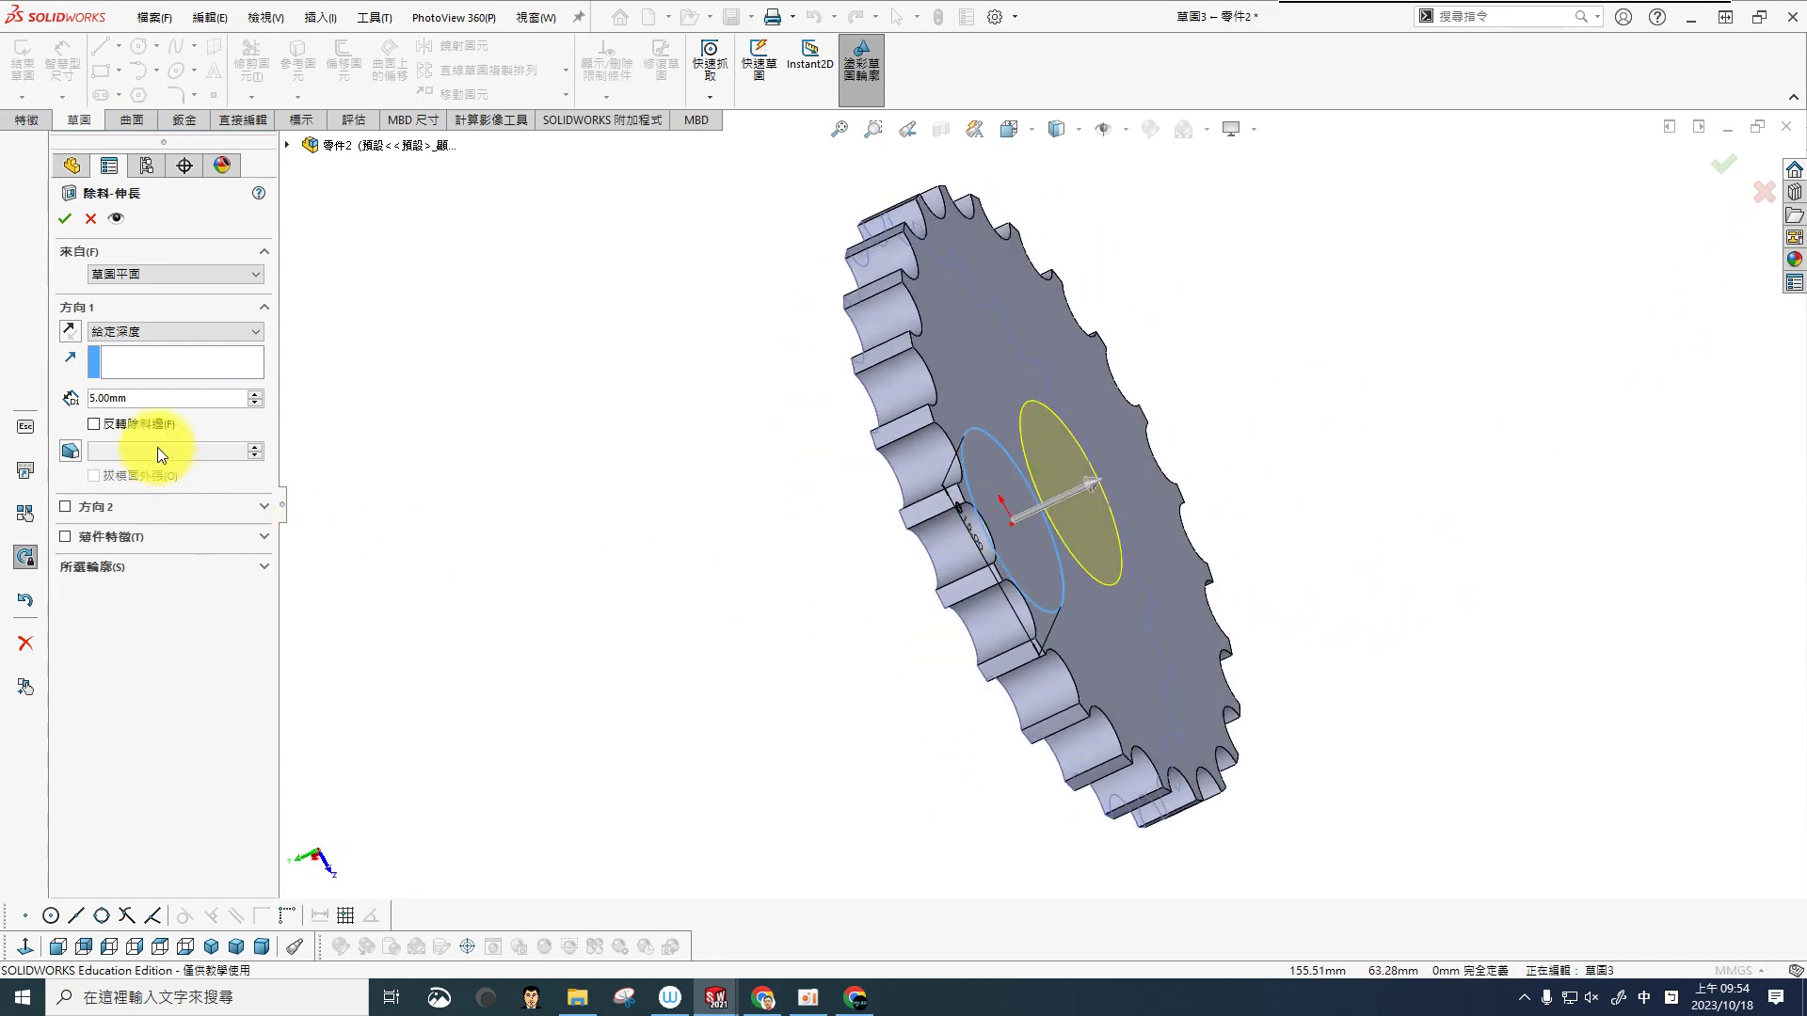
Step: Set the bore cut to Through All and confirm it
left_click(132, 327)
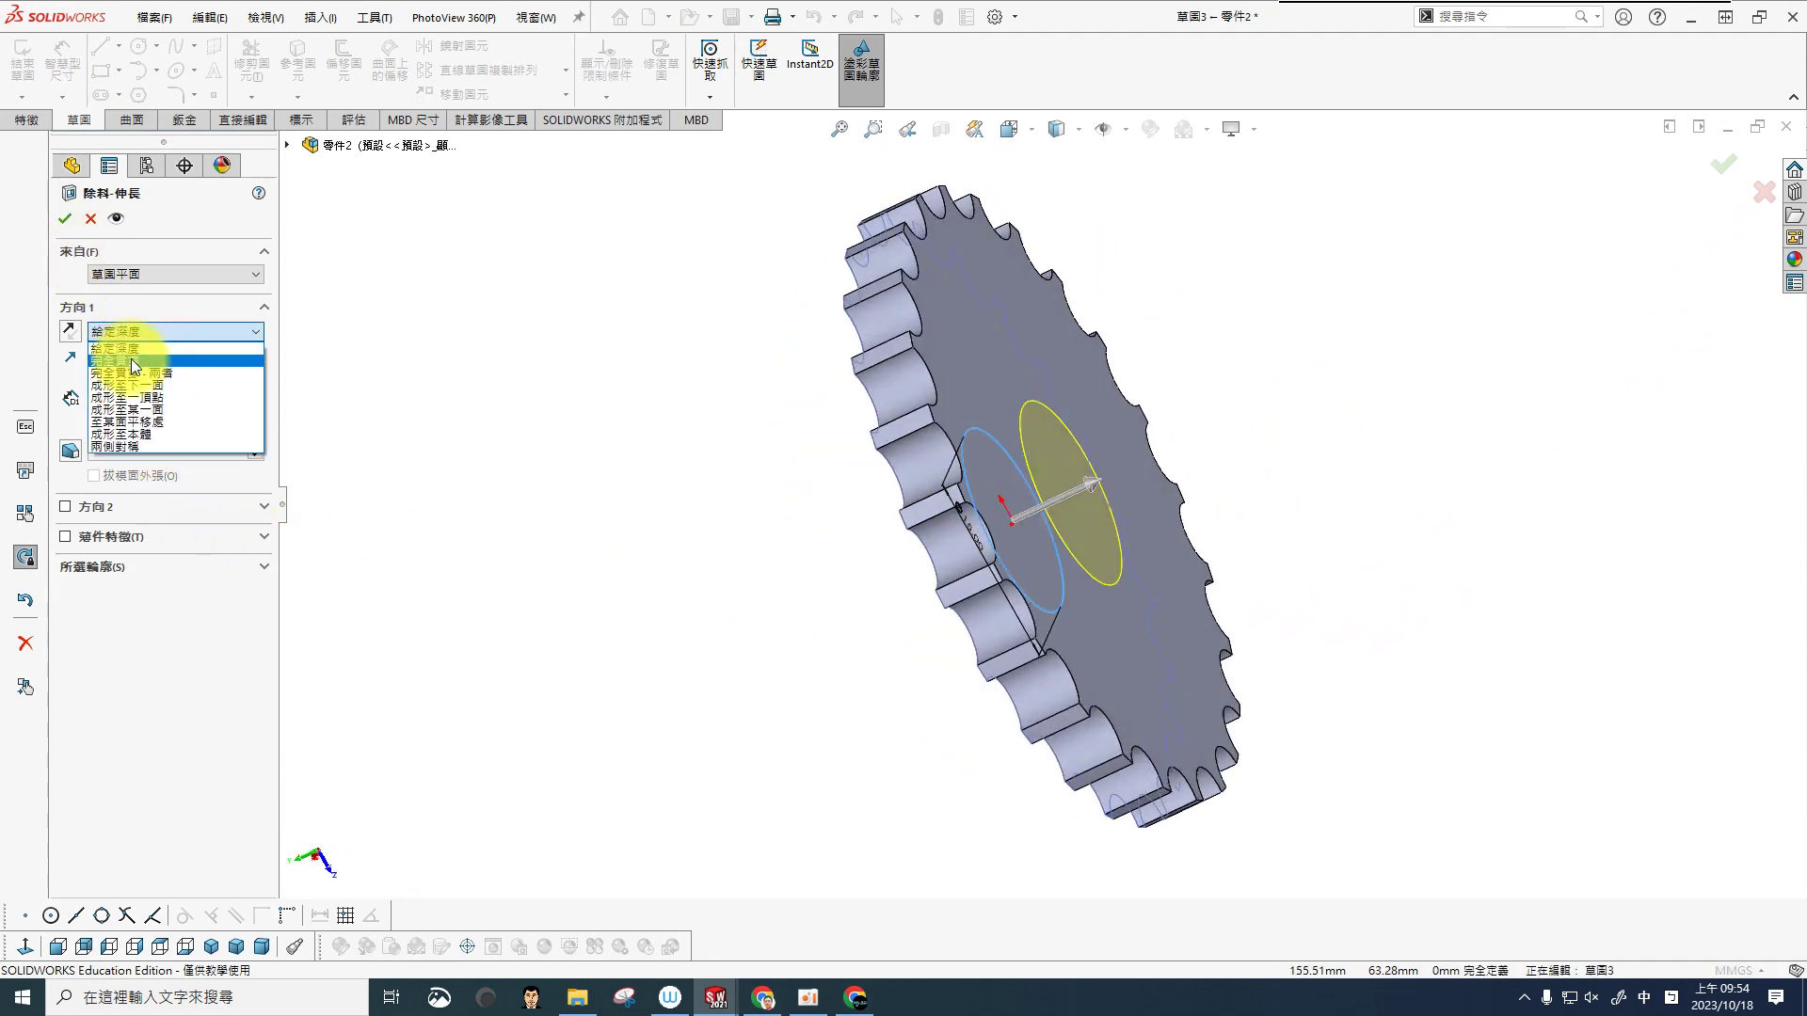
left_click(132, 359)
left_click(65, 226)
right_click_drag(586, 395, 630, 448)
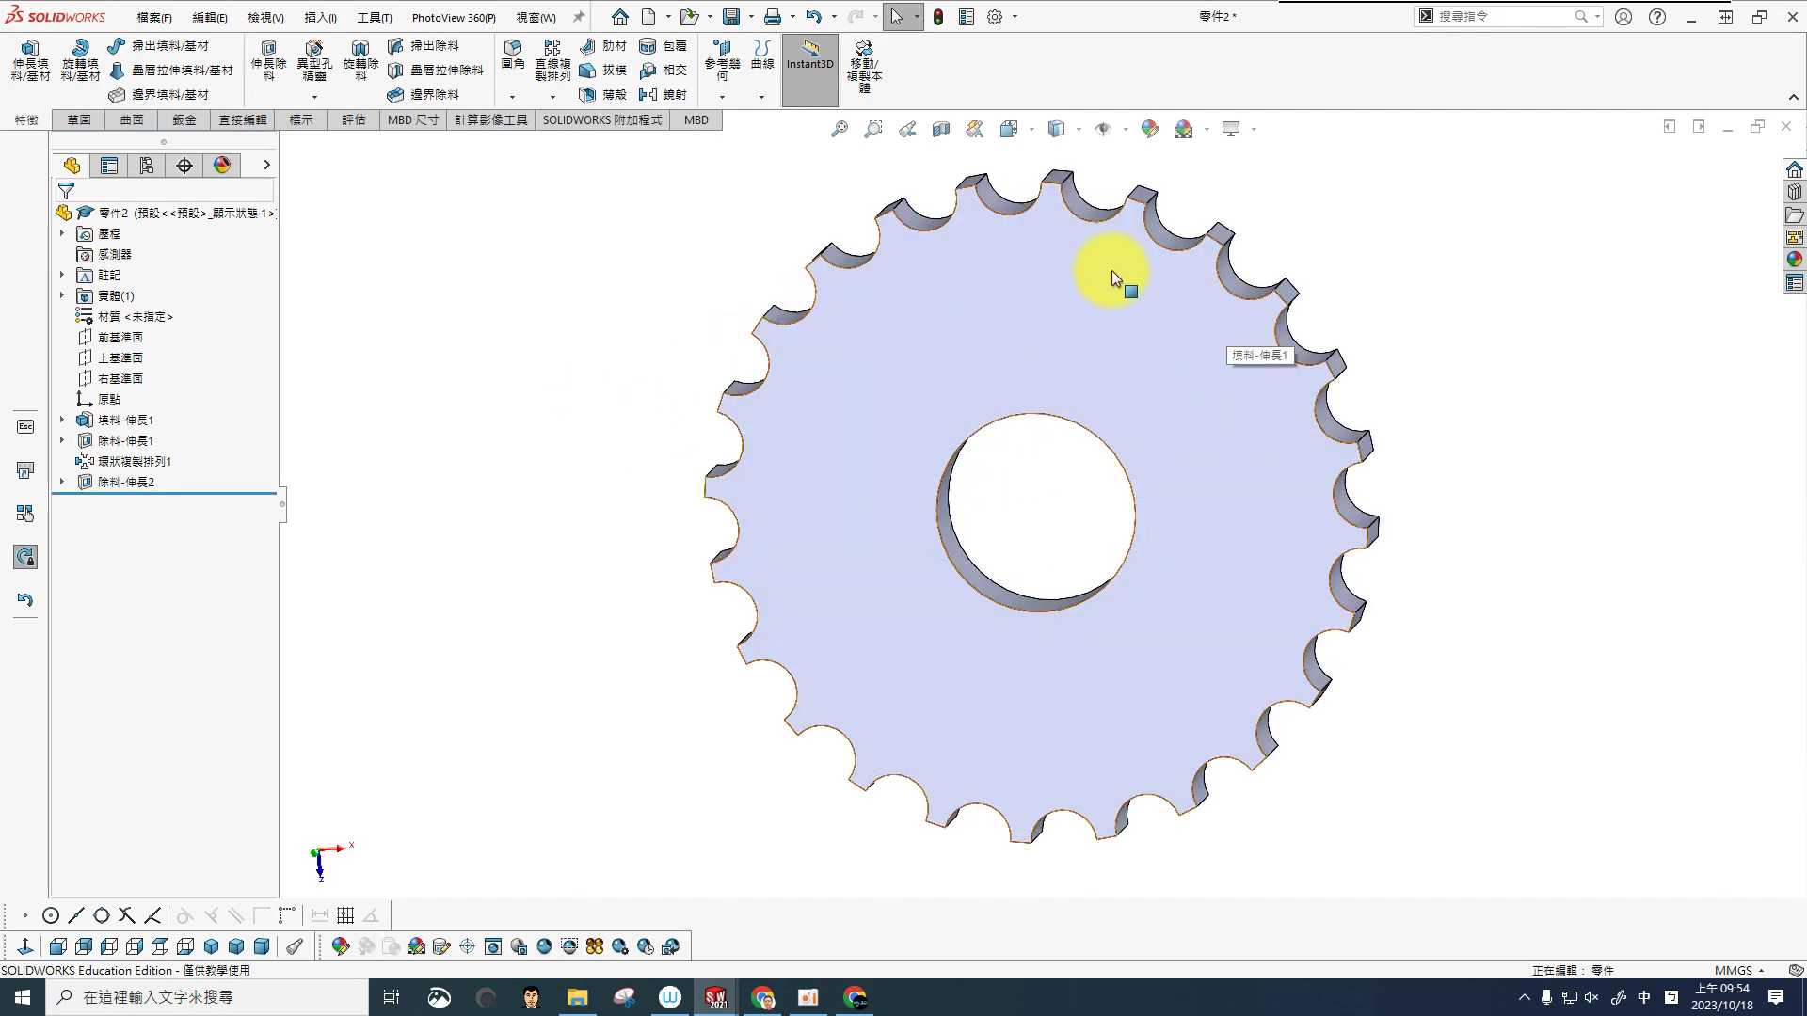
left_click(1583, 354)
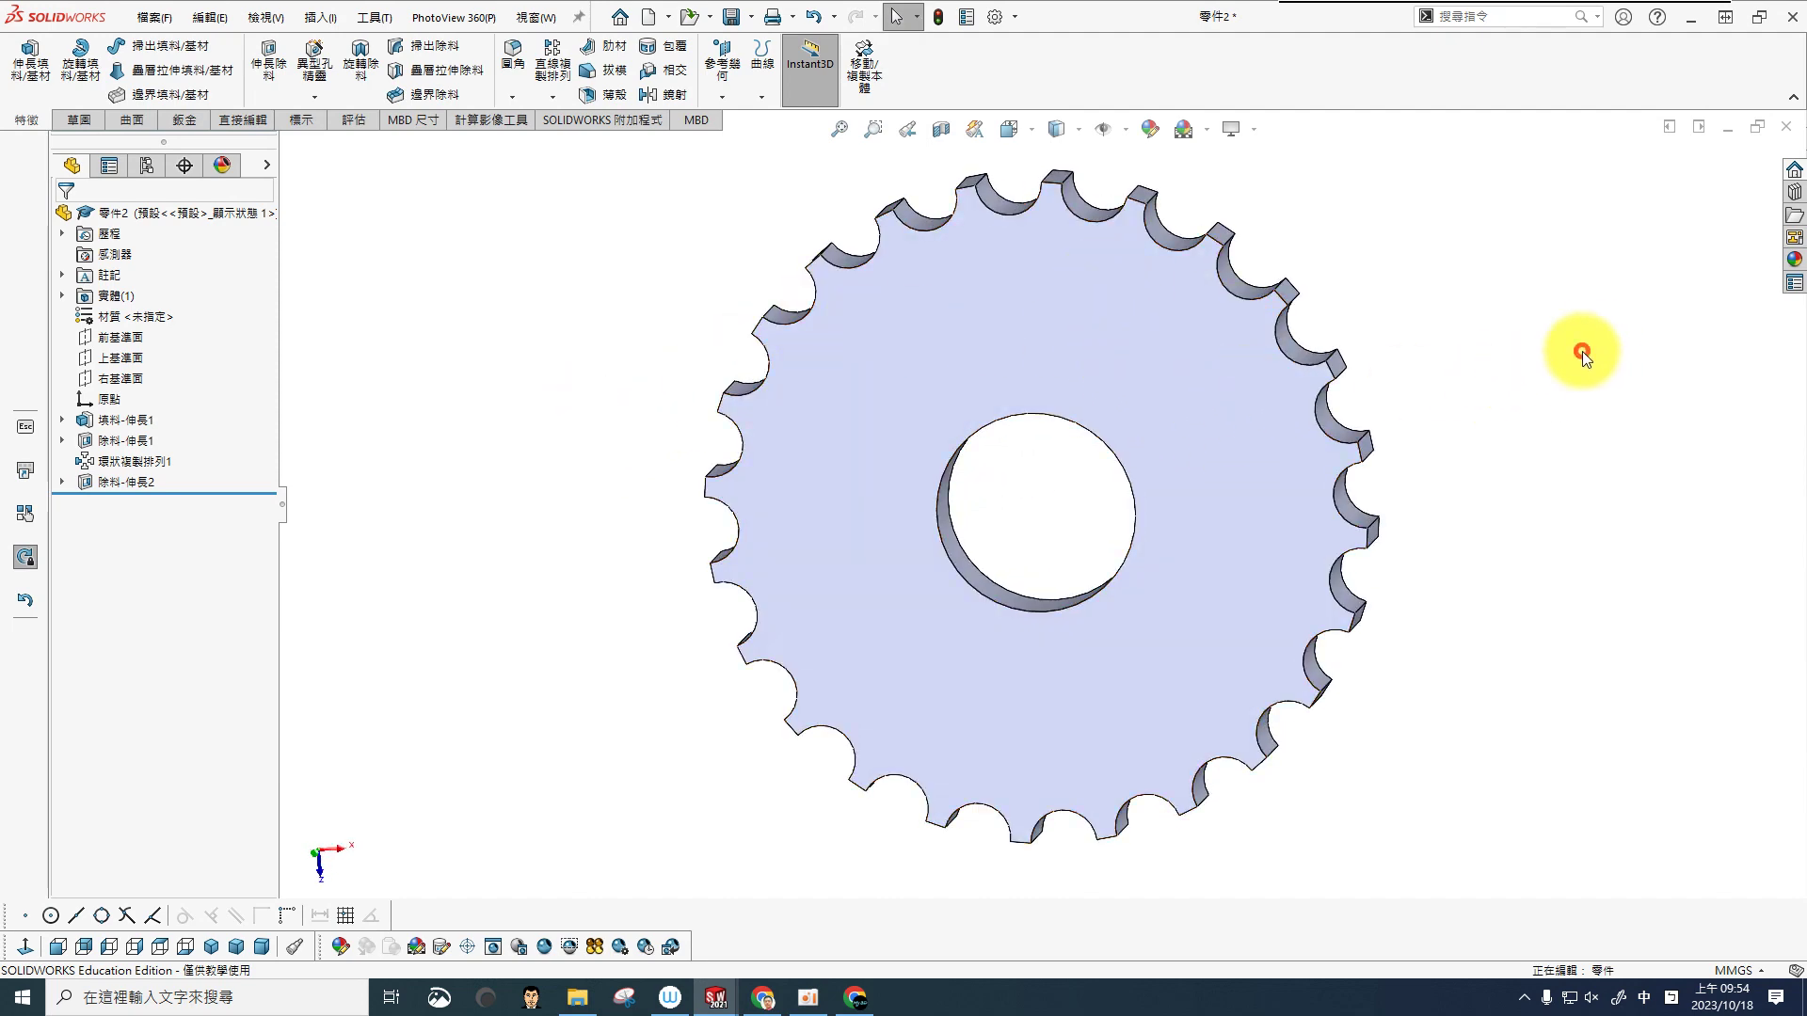
left_click(270, 71)
left_click(1062, 310)
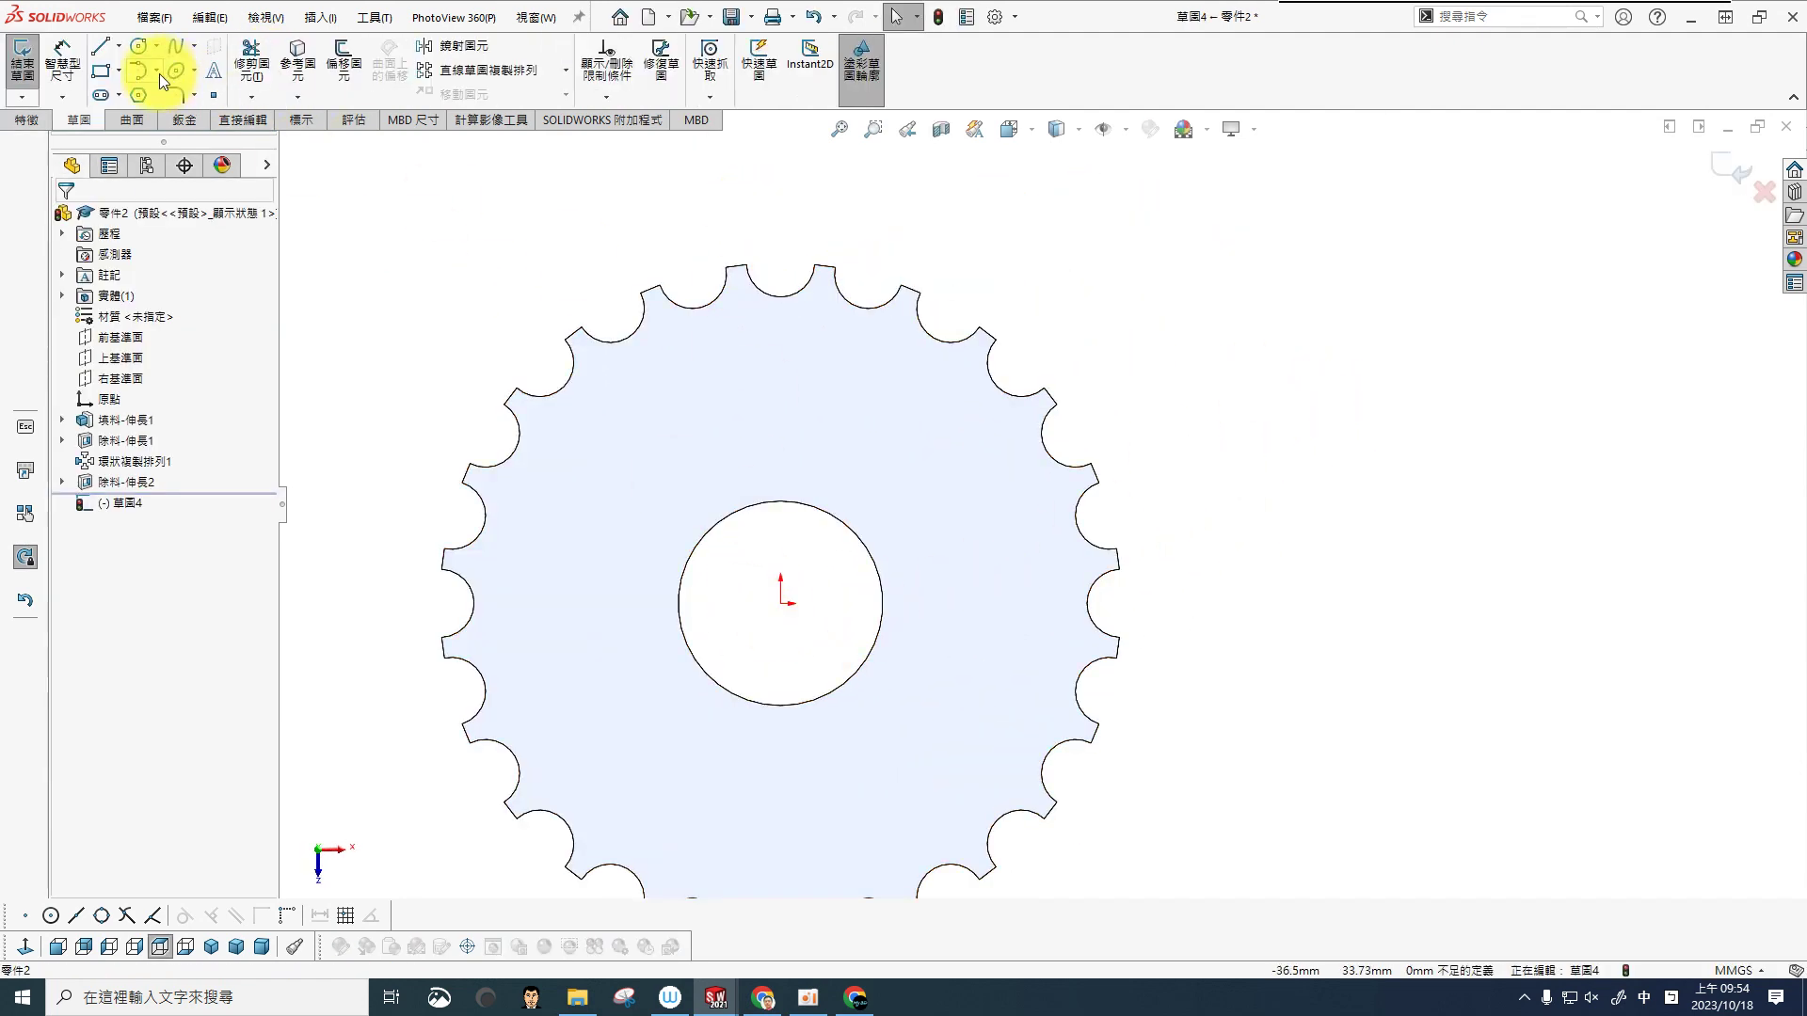
Step: Draw a vertical centerline and an angled centerline out from the origin
left_click(117, 47)
left_click(122, 70)
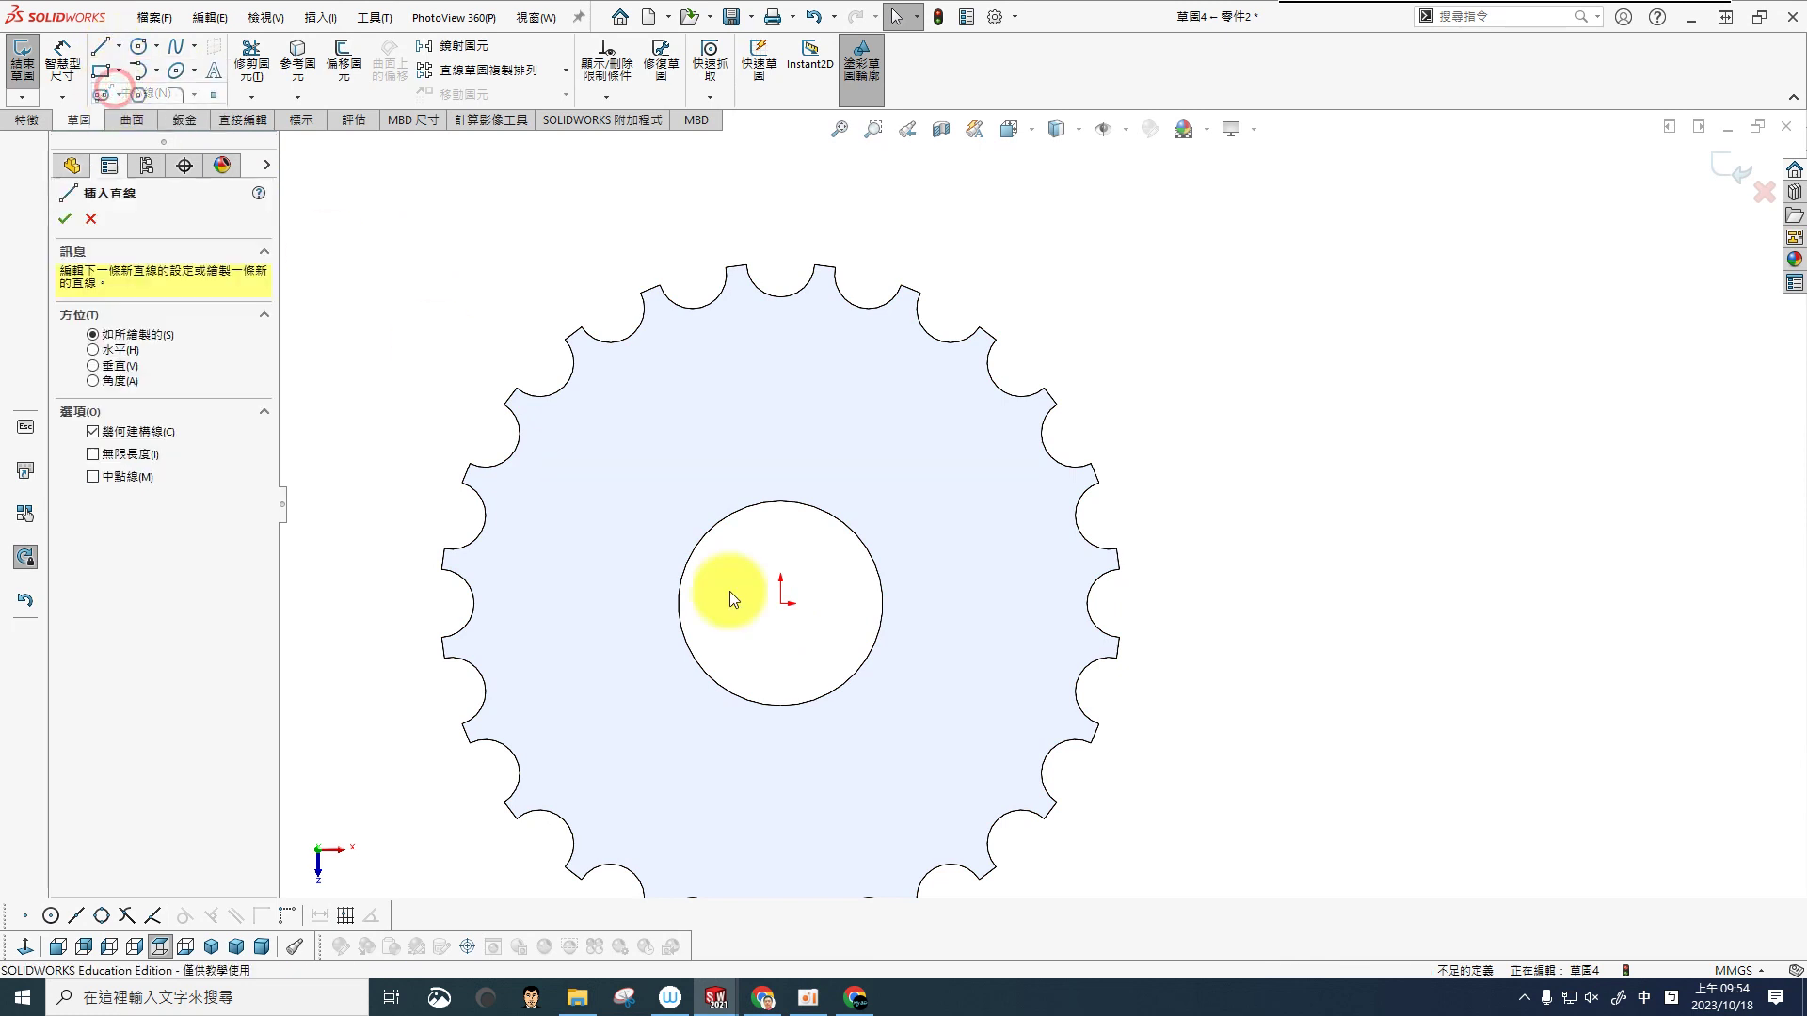
left_click(780, 603)
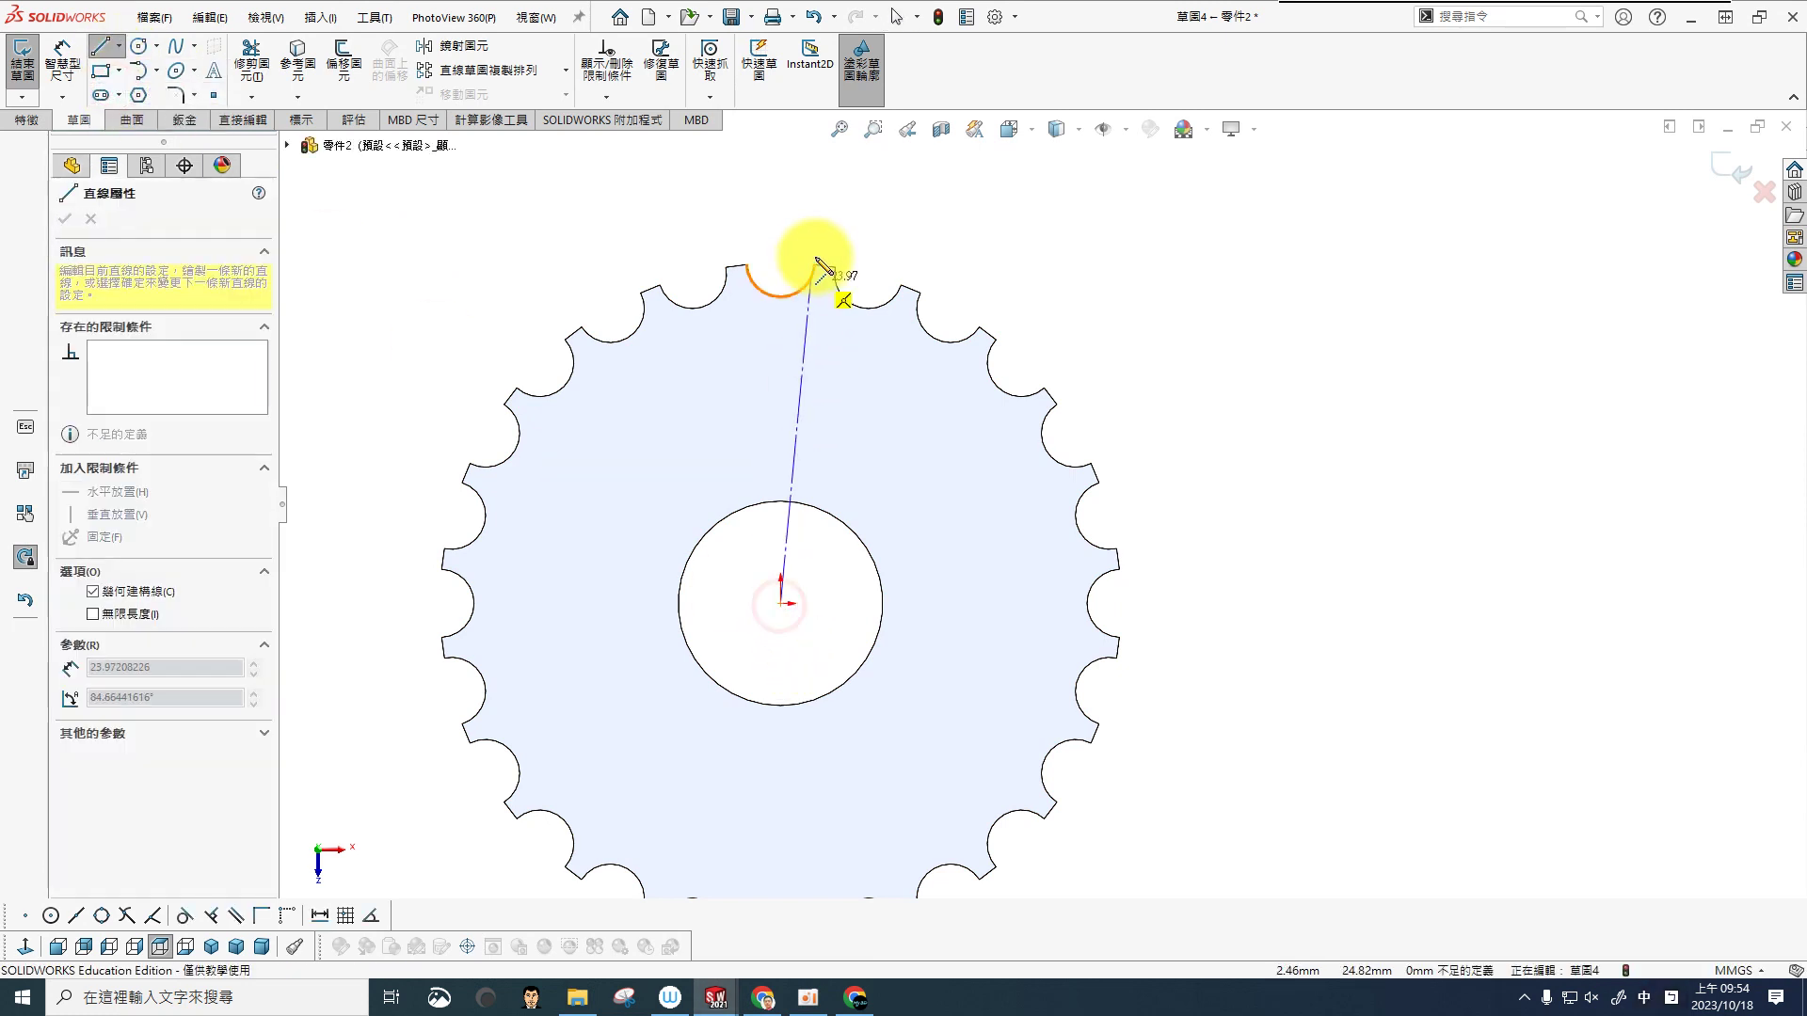
left_click(780, 198)
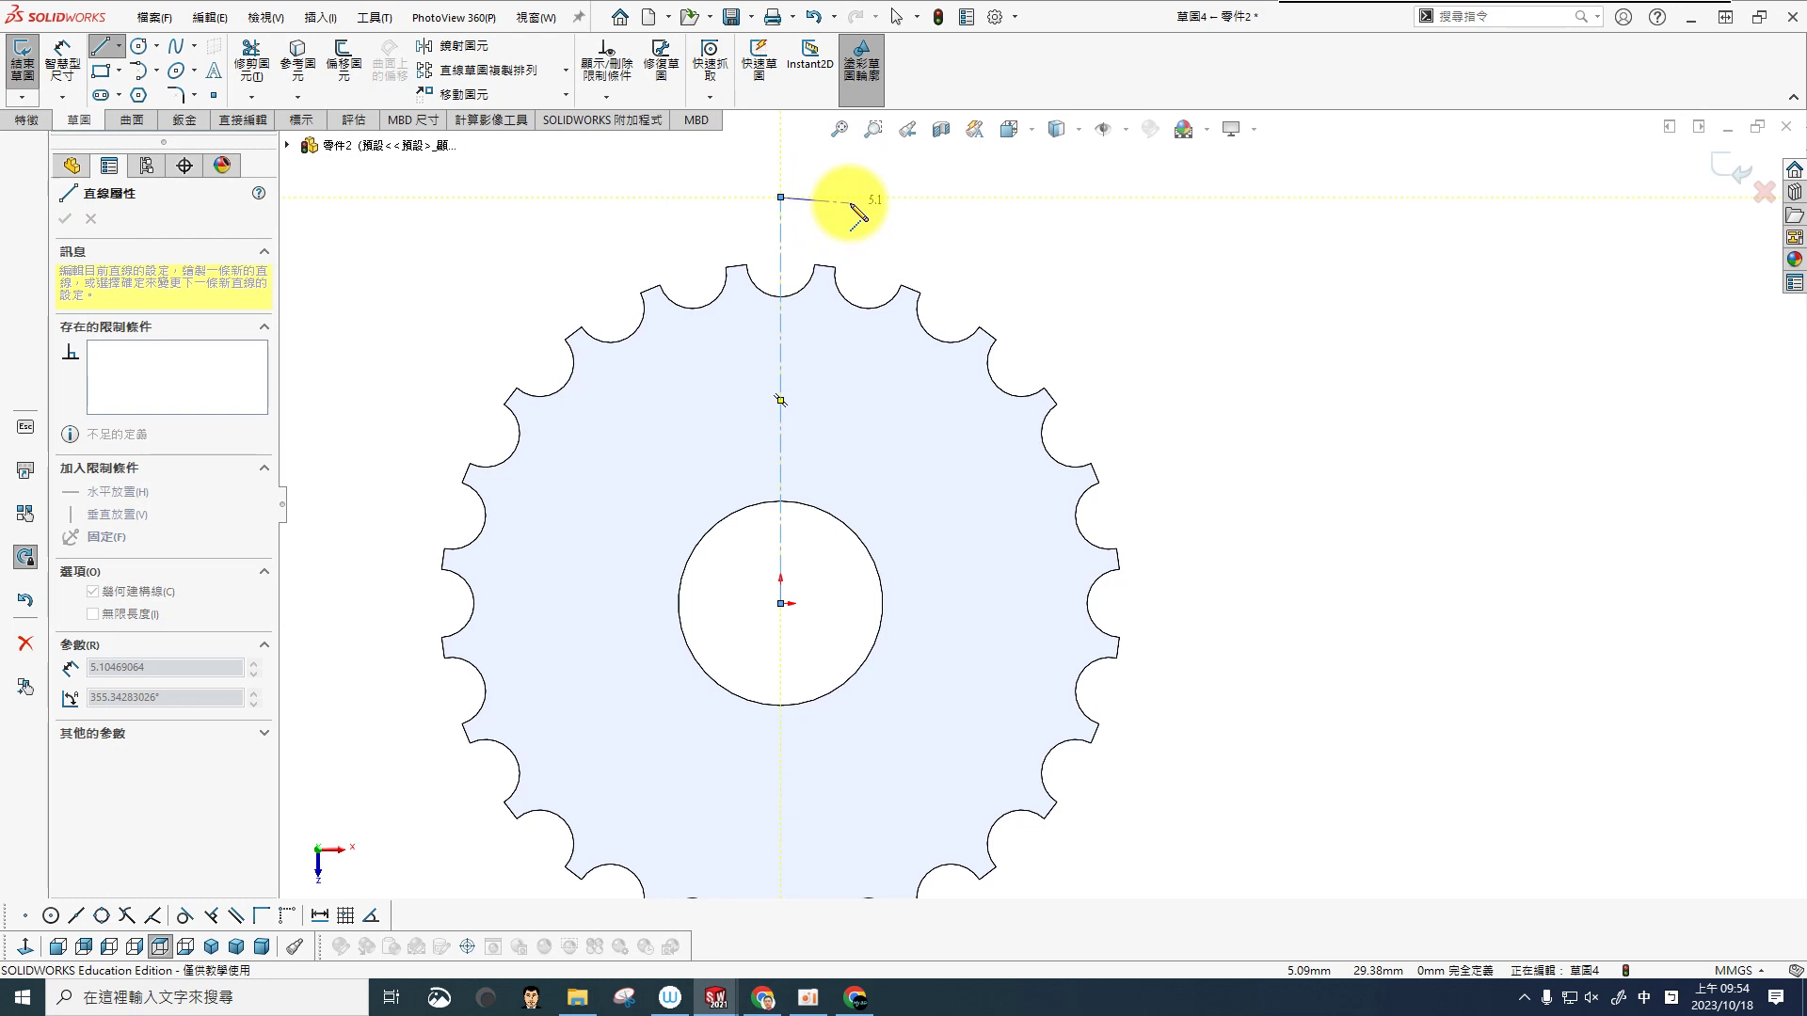
key("Escape")
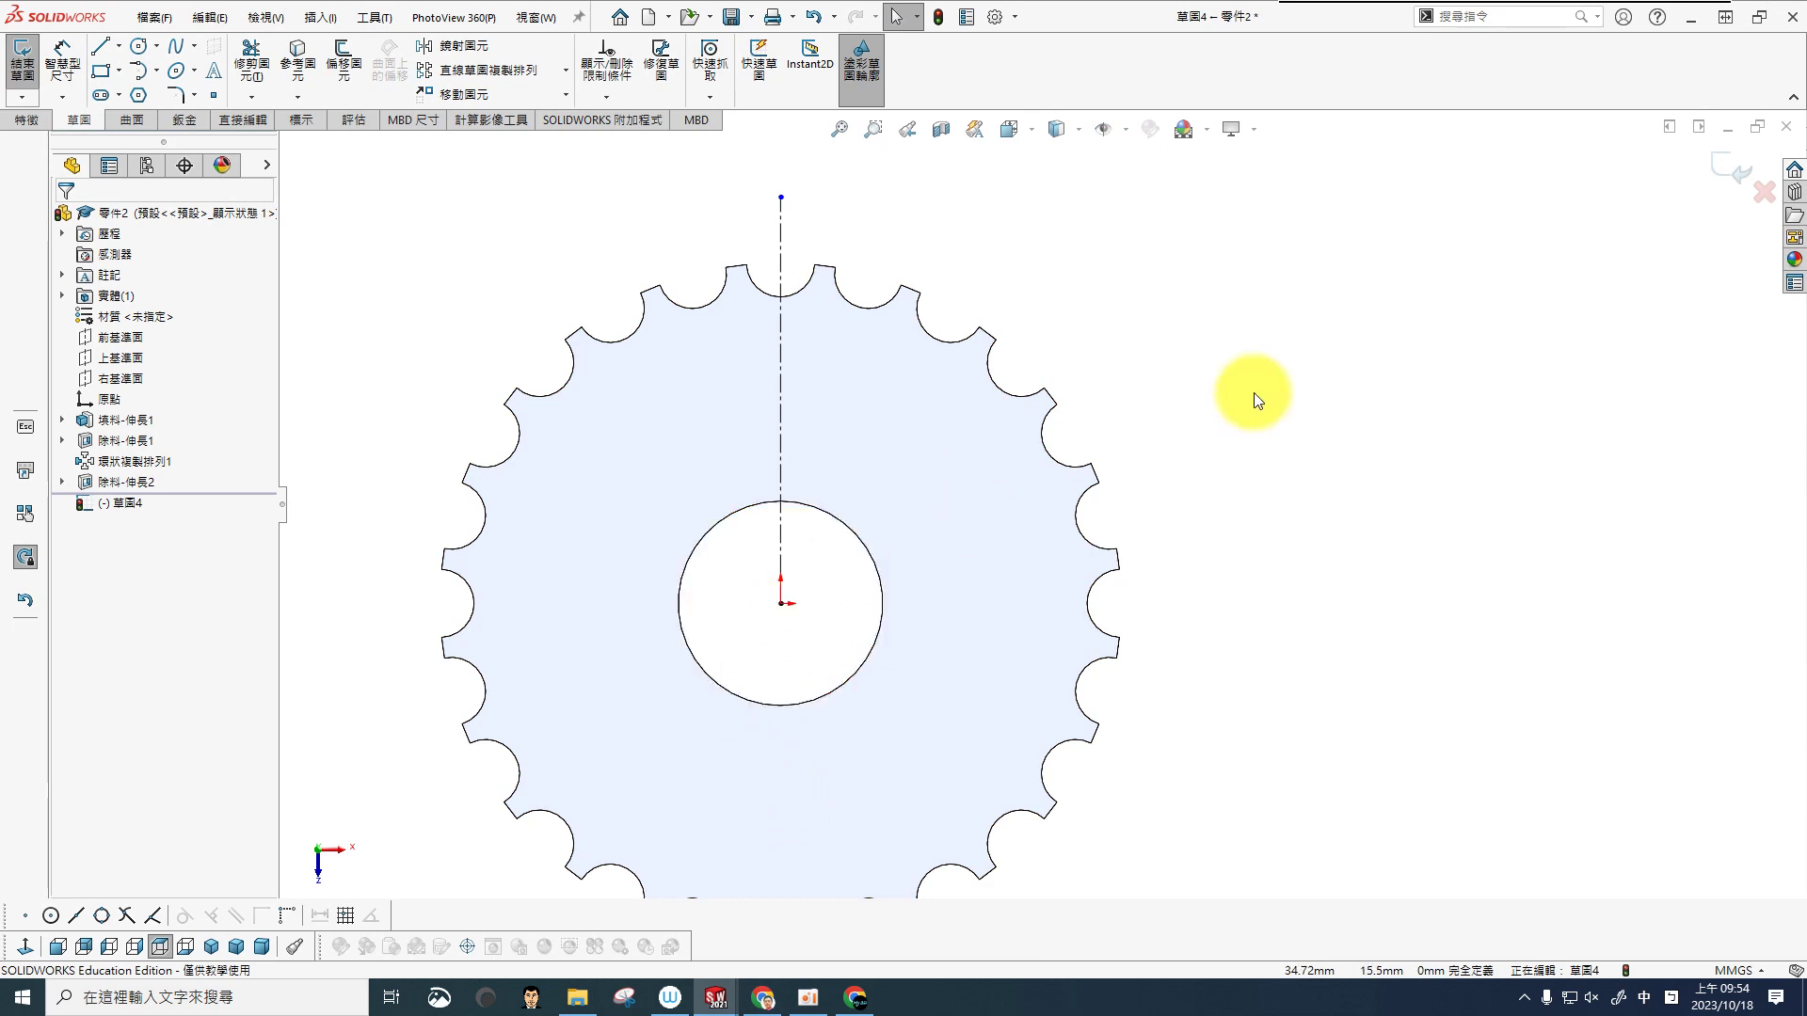
left_click(121, 53)
left_click(127, 96)
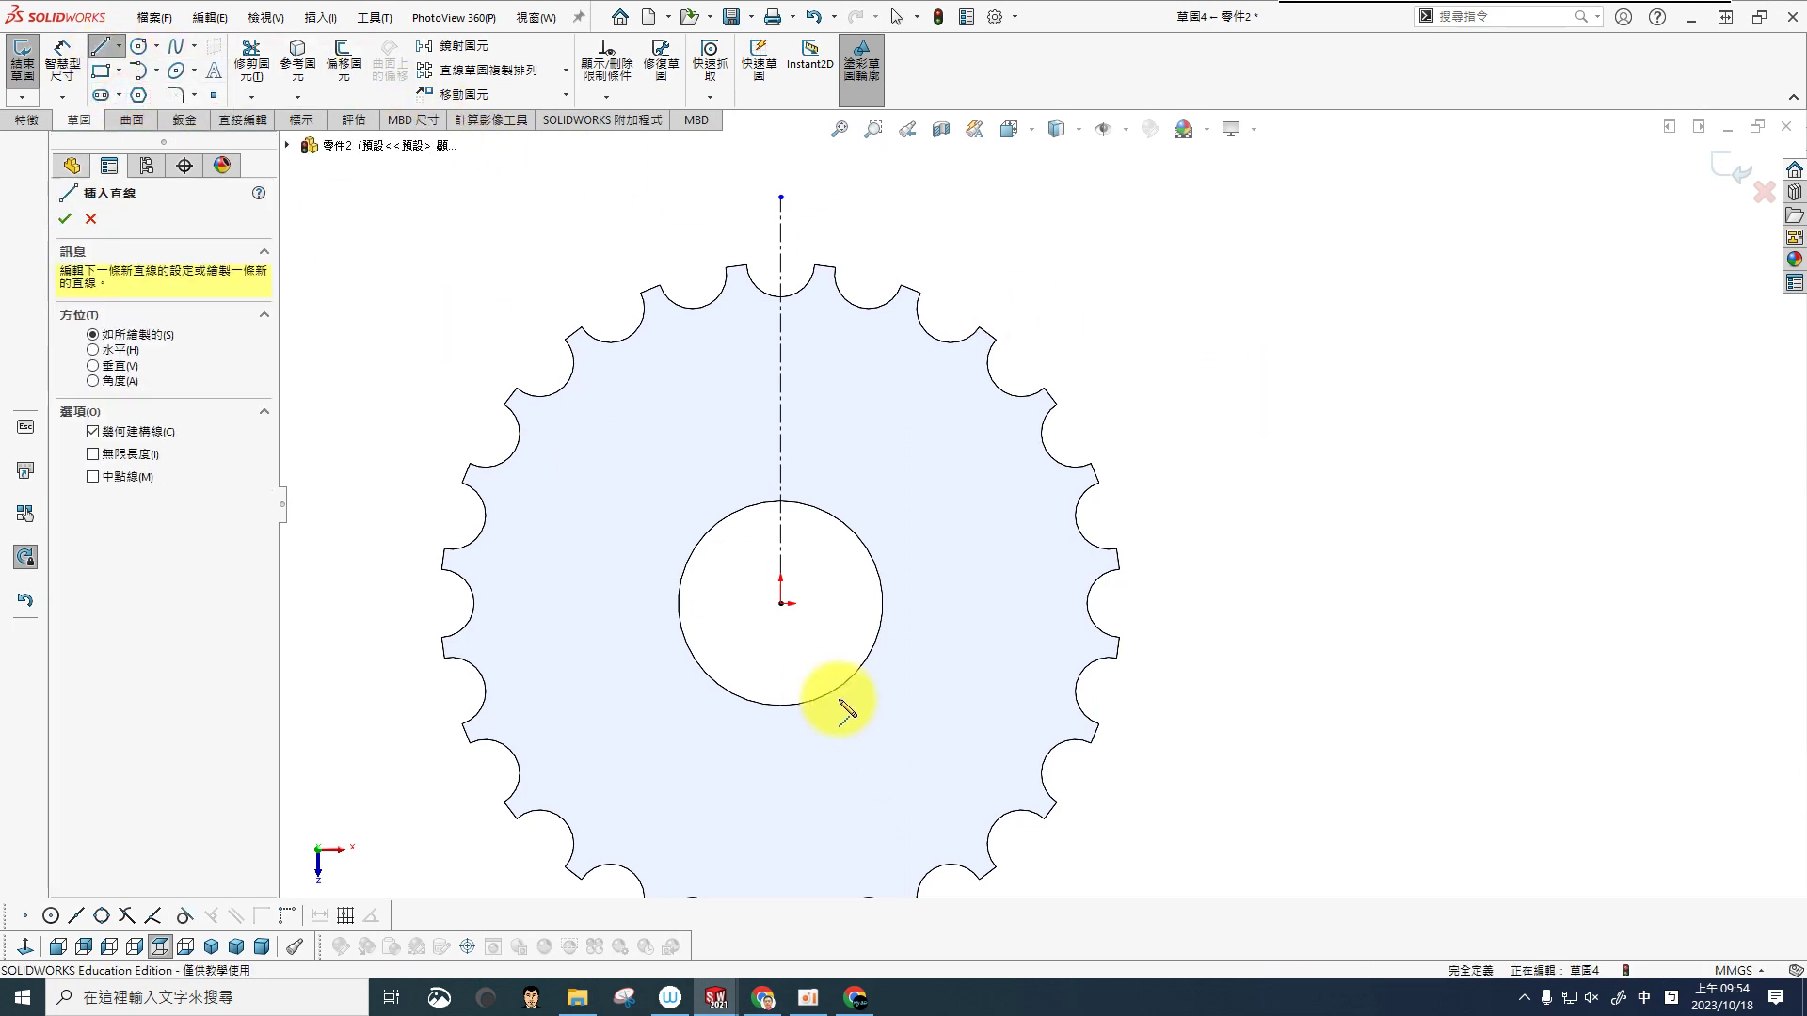
left_click(782, 604)
left_click(1224, 411)
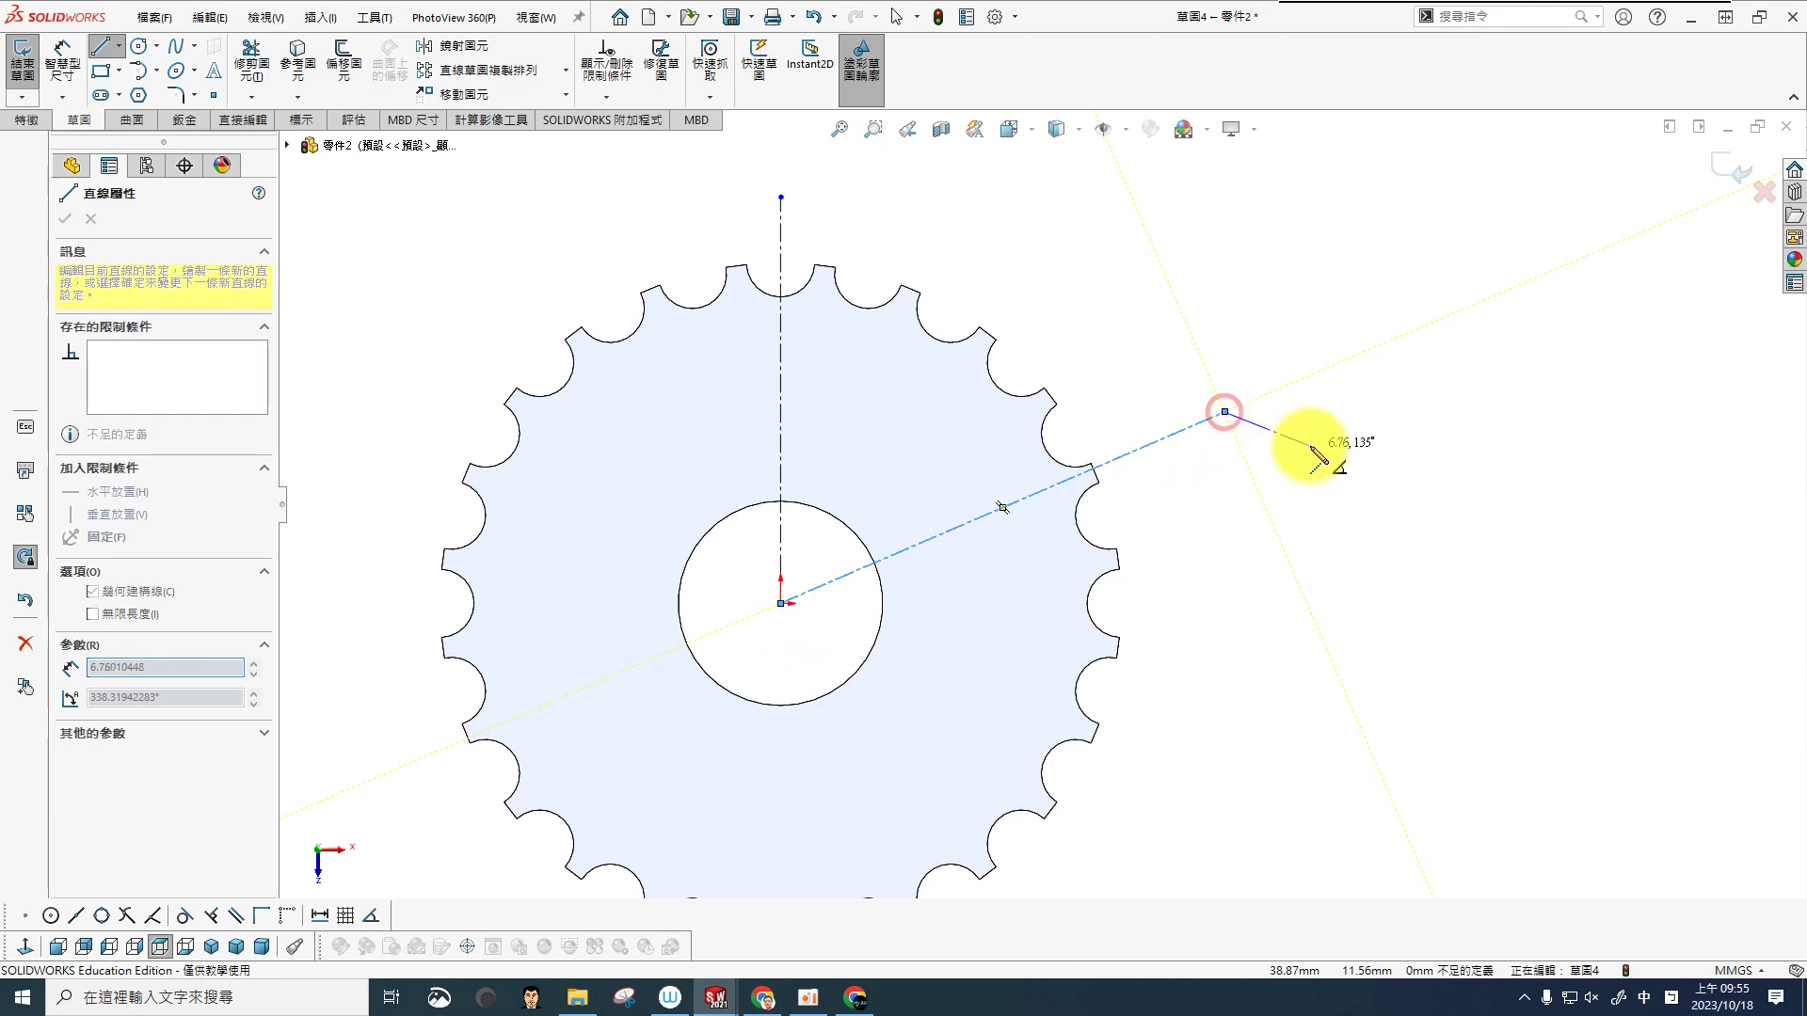
key("Escape")
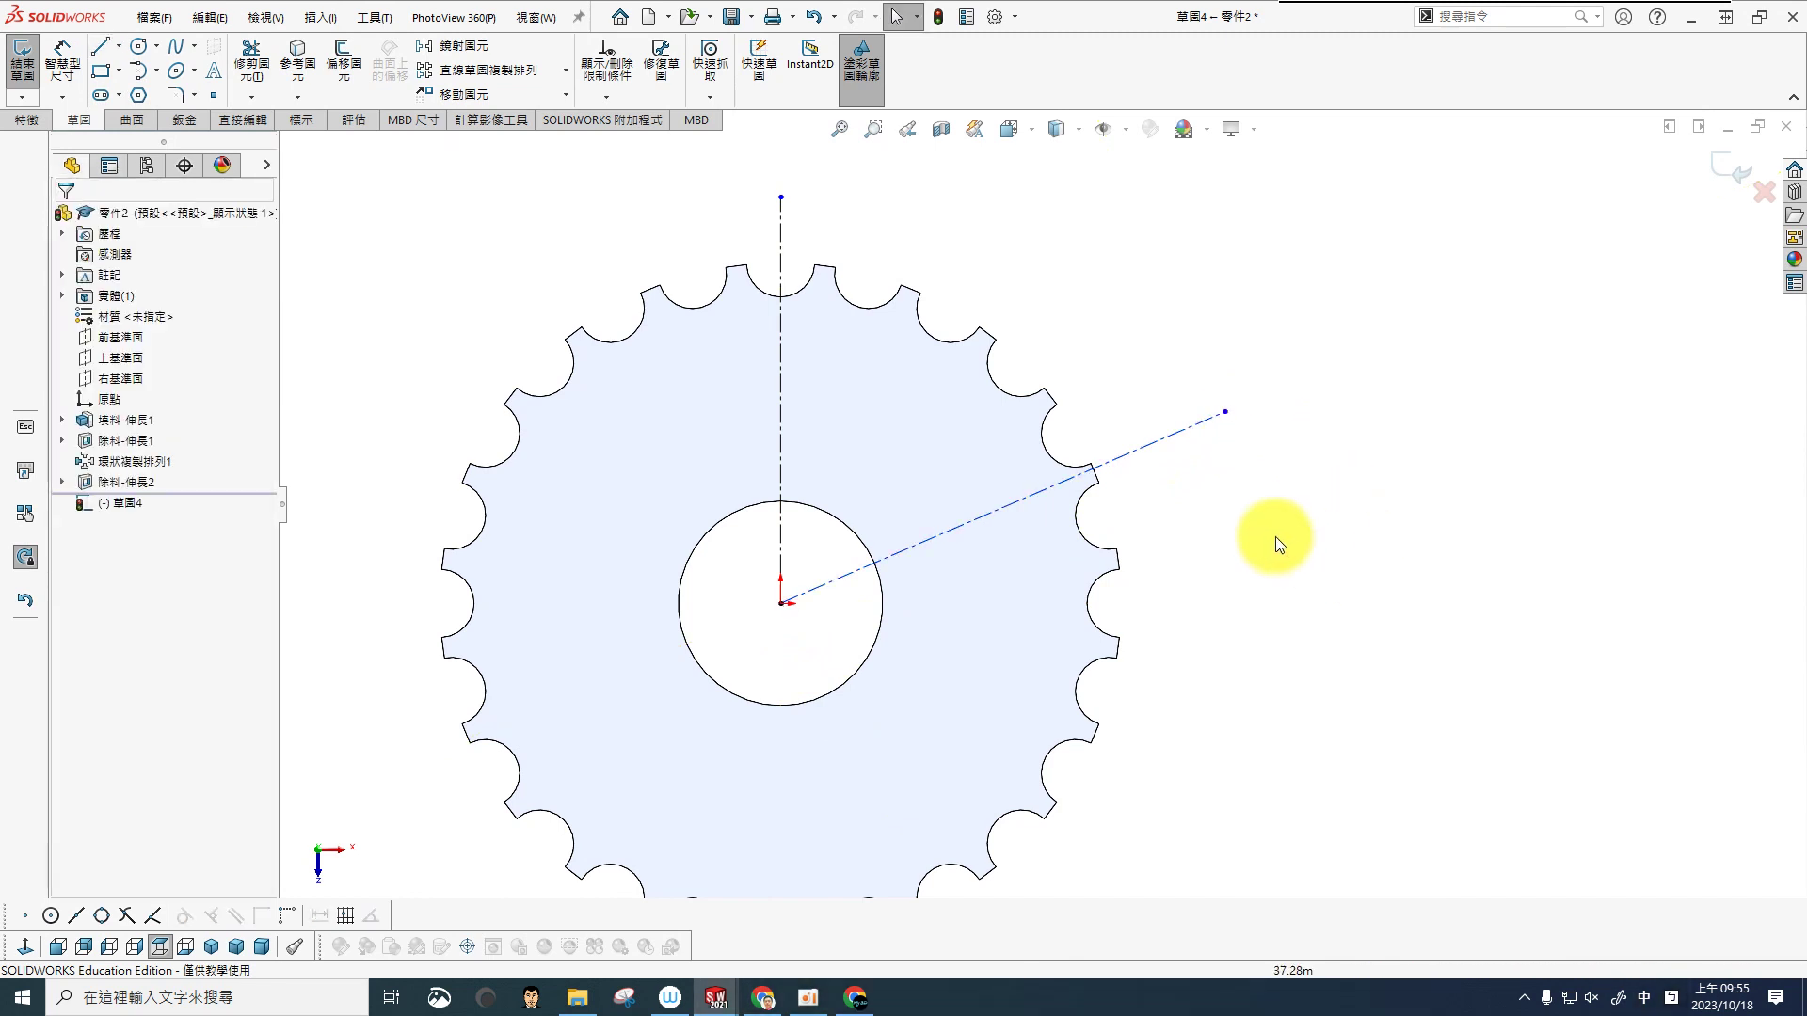
Step: Dimension the angle between the two centerlines as 60°
left_click(62, 59)
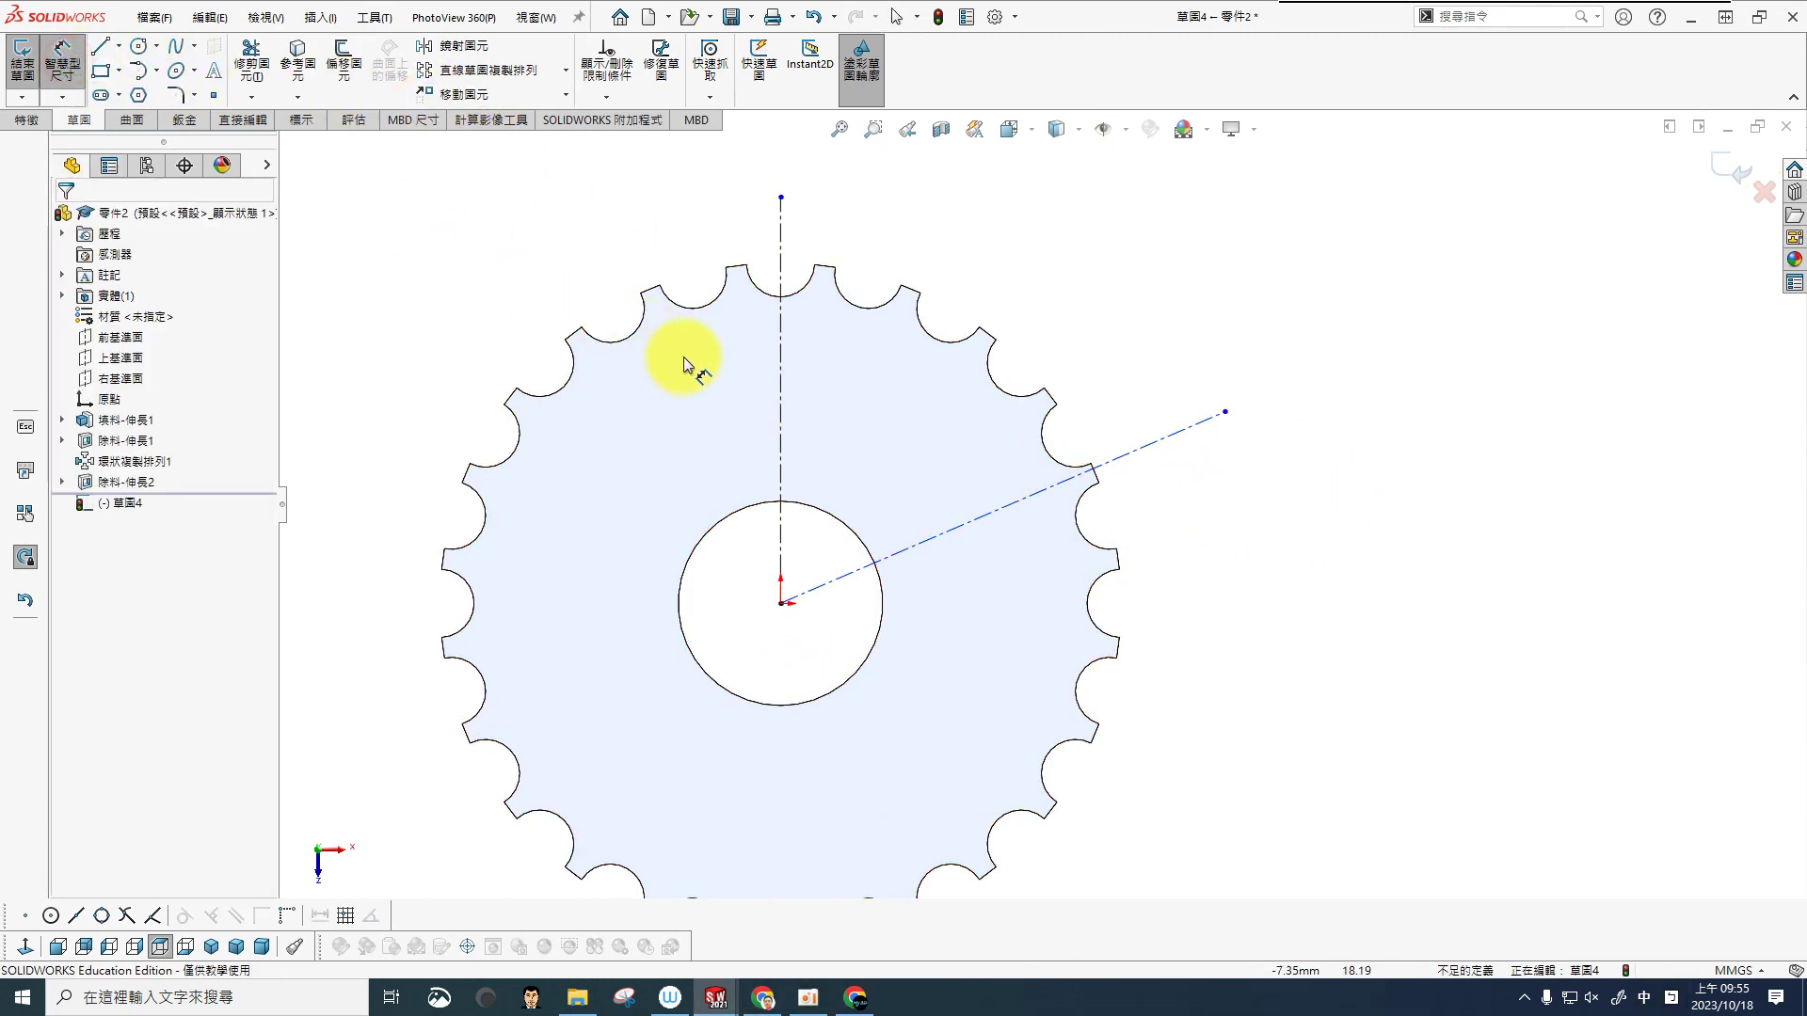
left_click(780, 406)
left_click(935, 537)
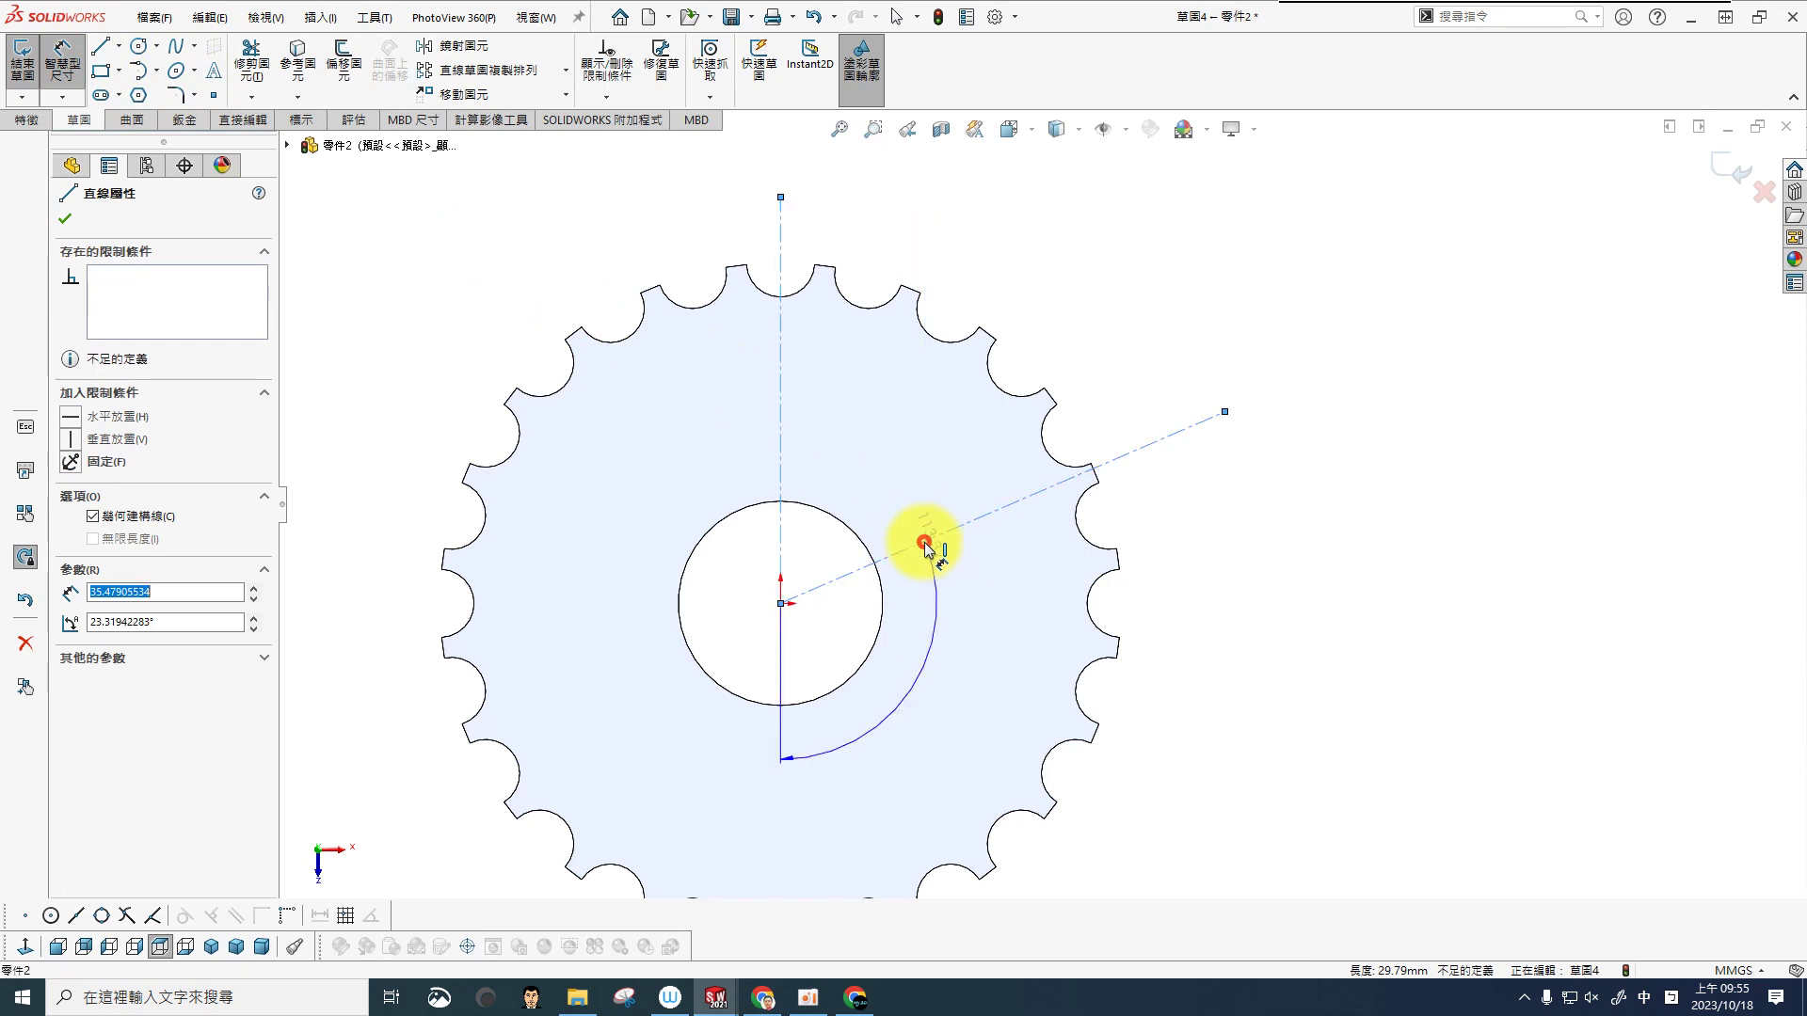
left_click(915, 504)
type("60")
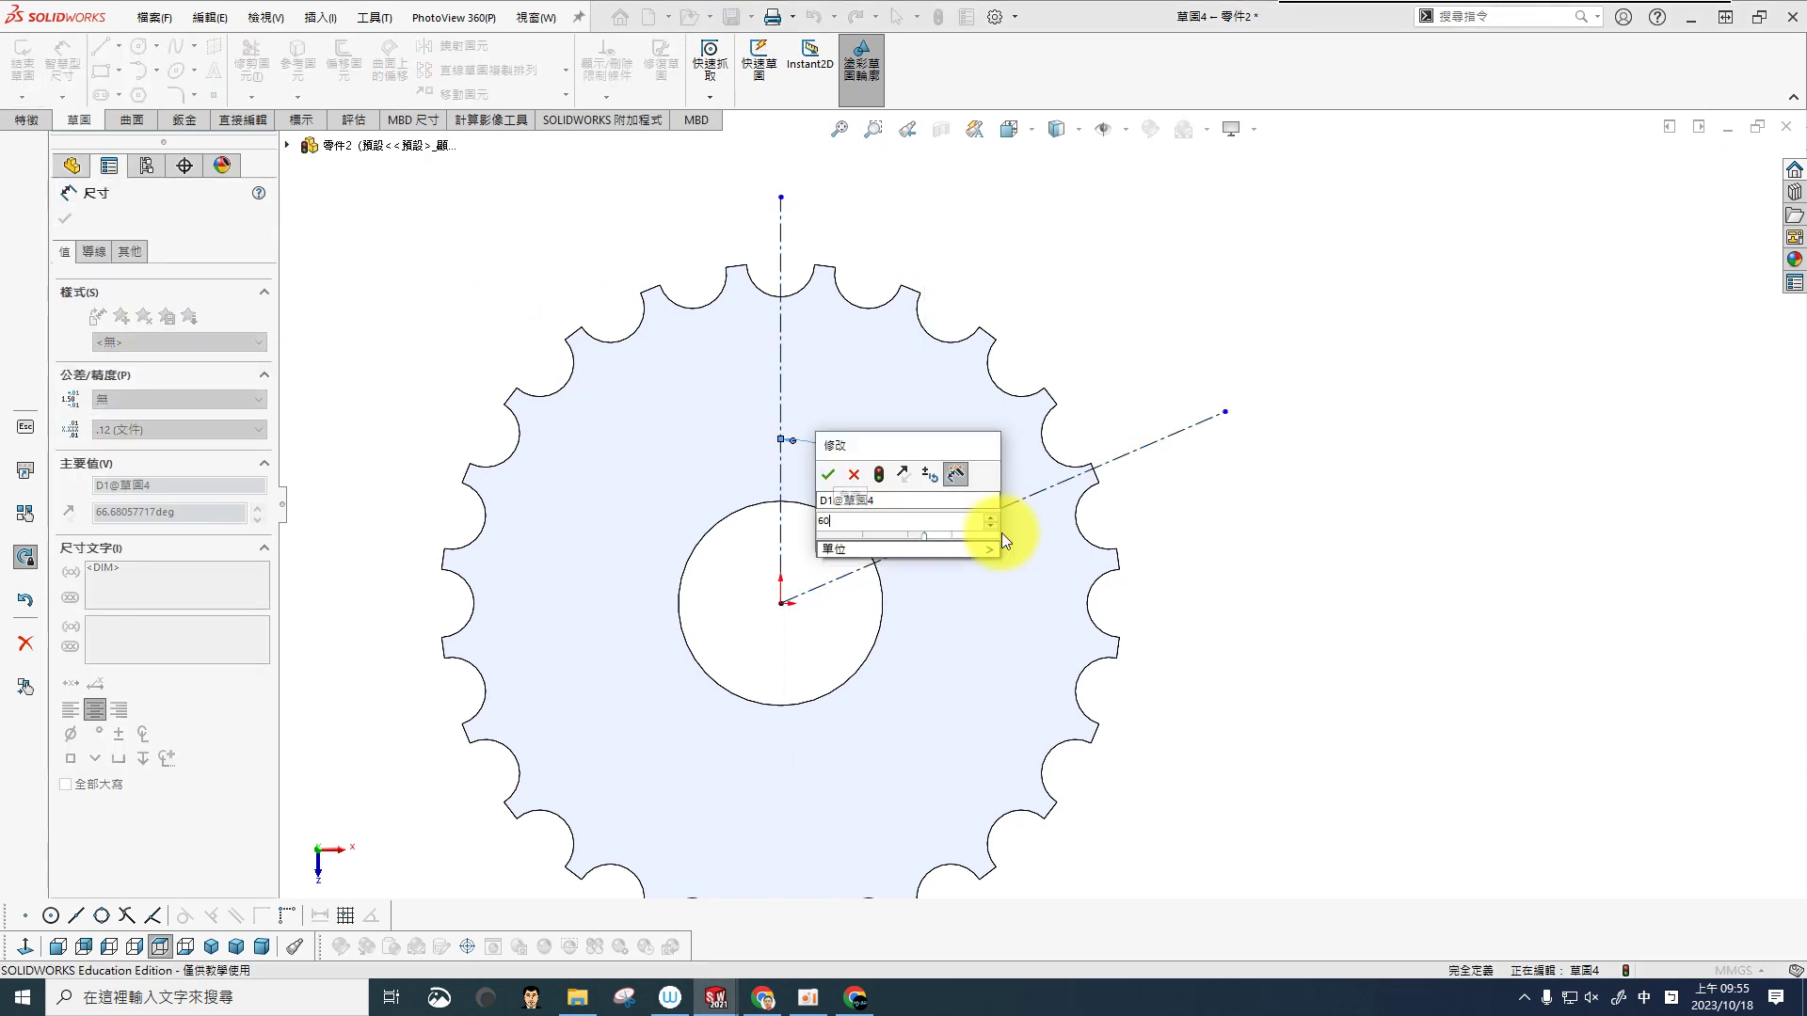
key("Return")
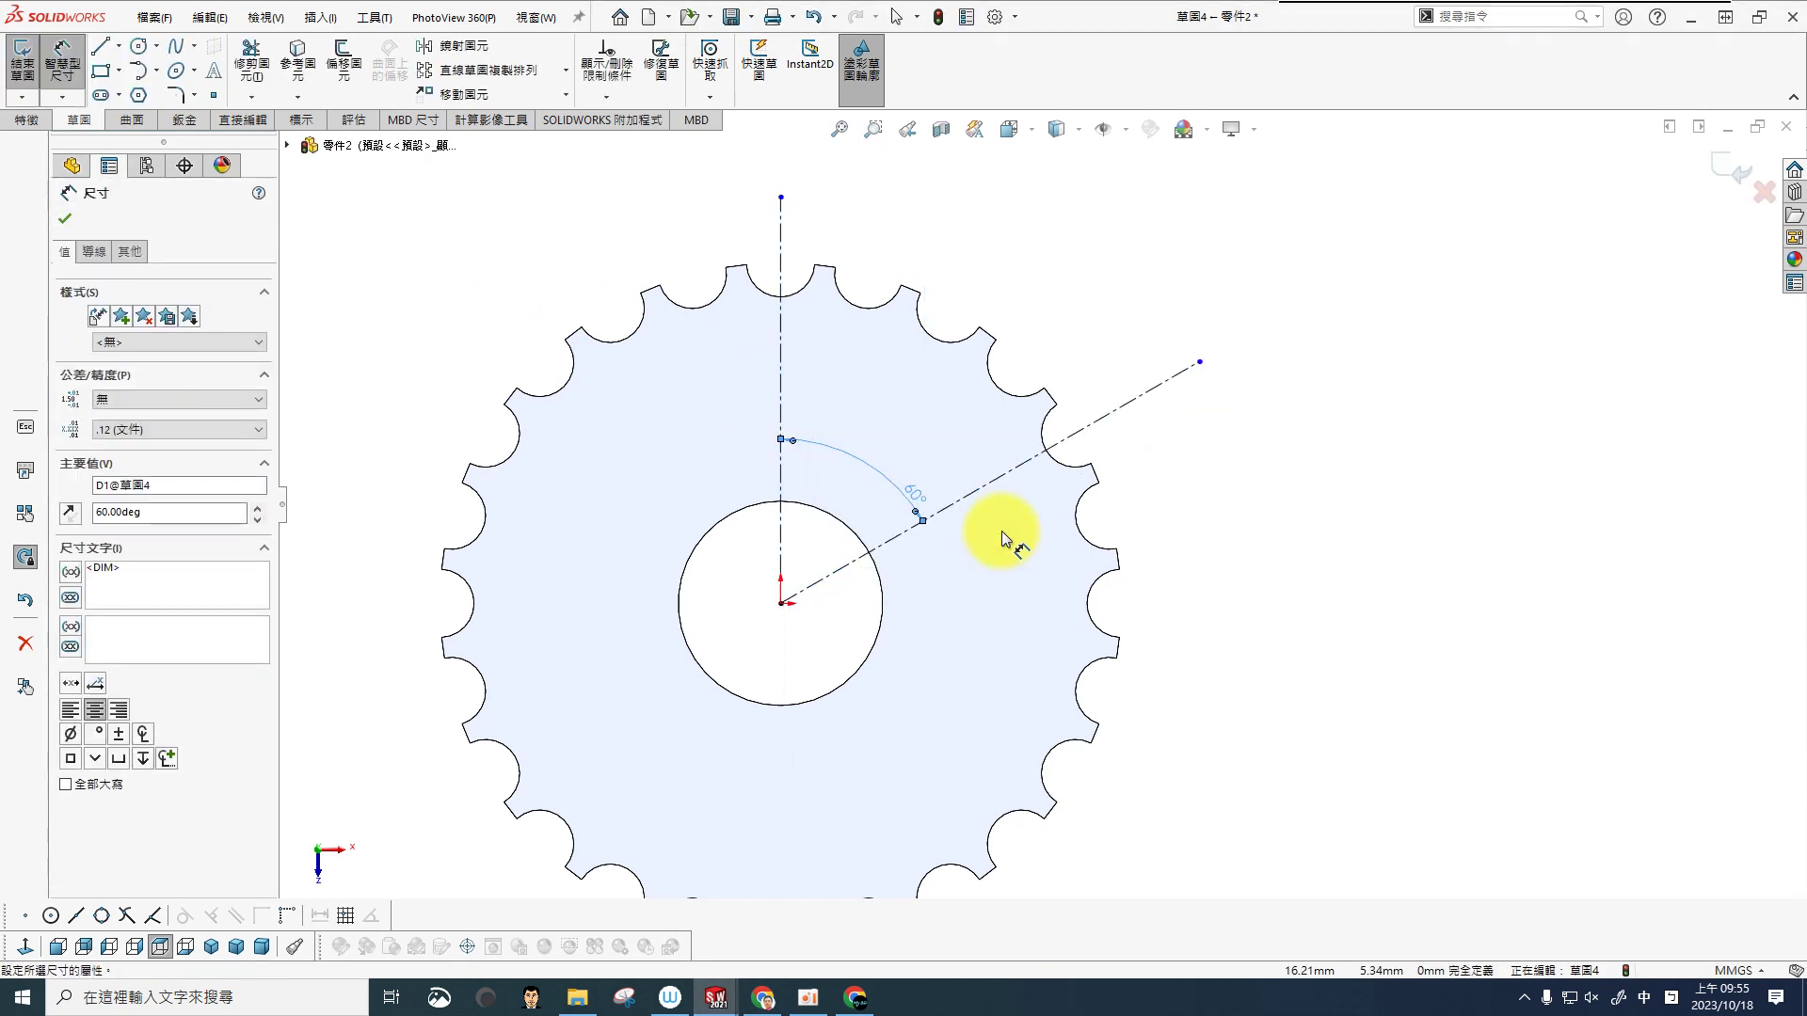
key("Escape")
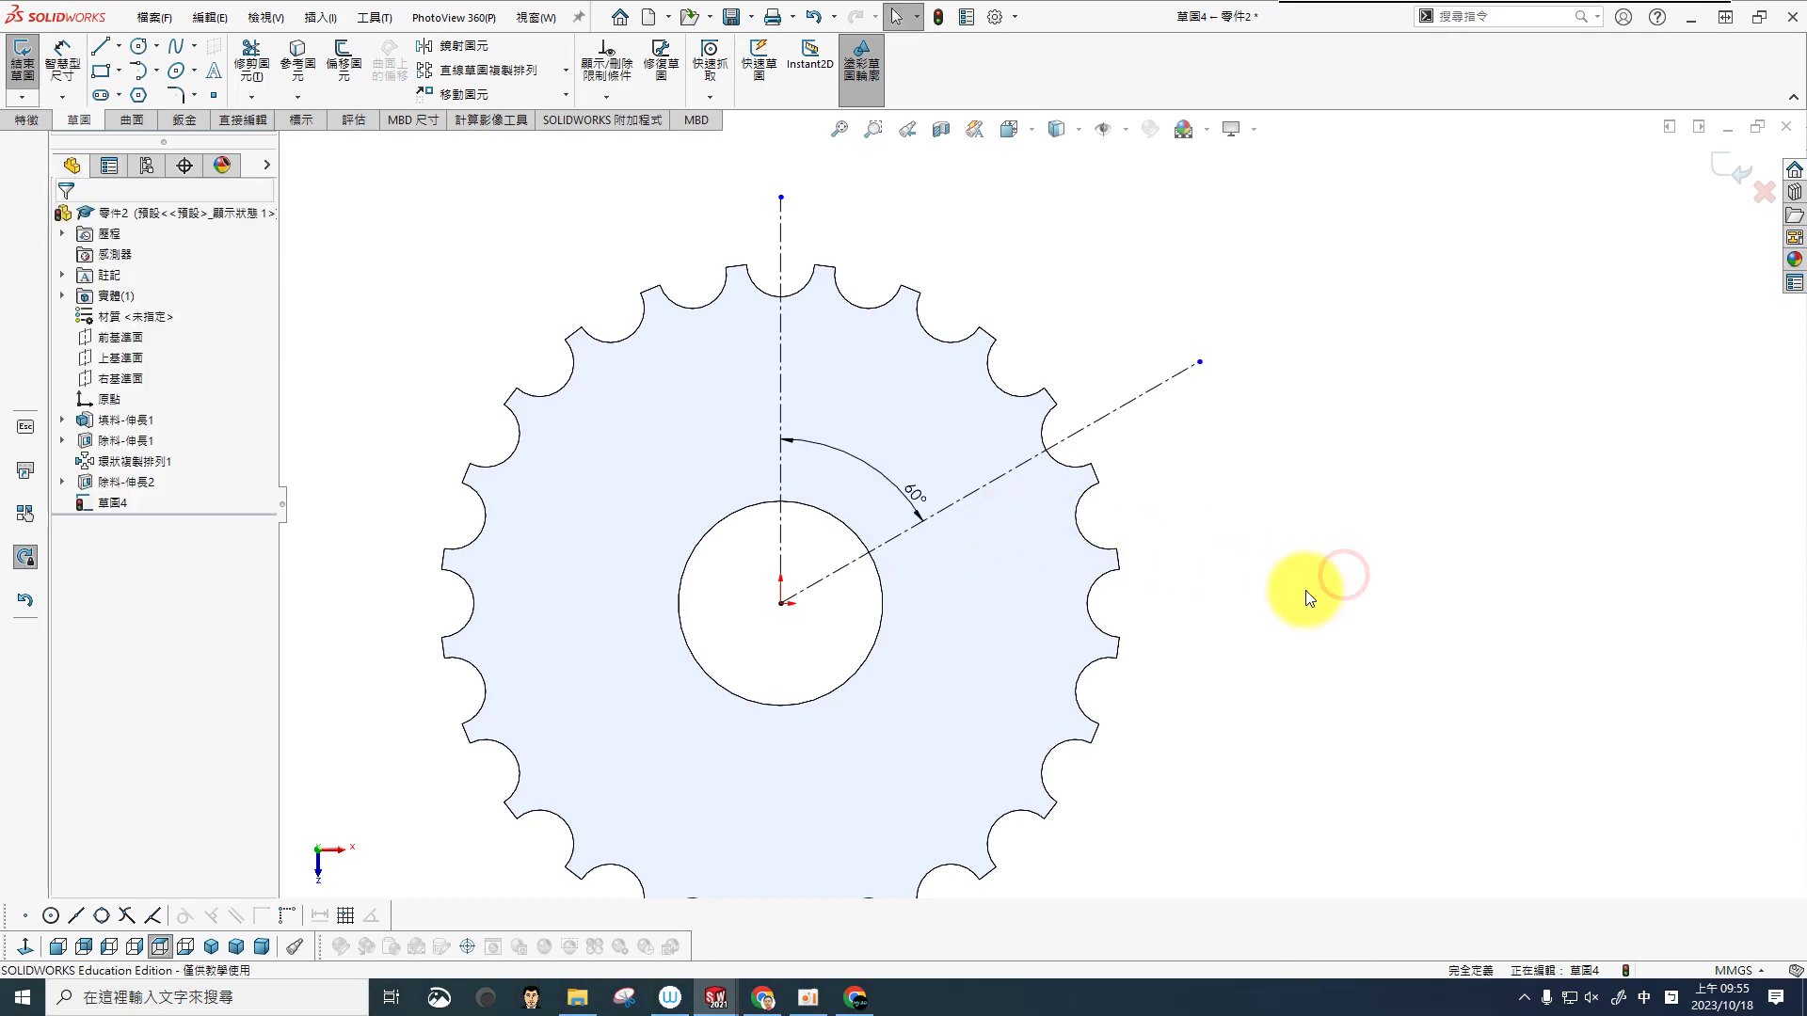
scroll(1314, 590, "down", 1)
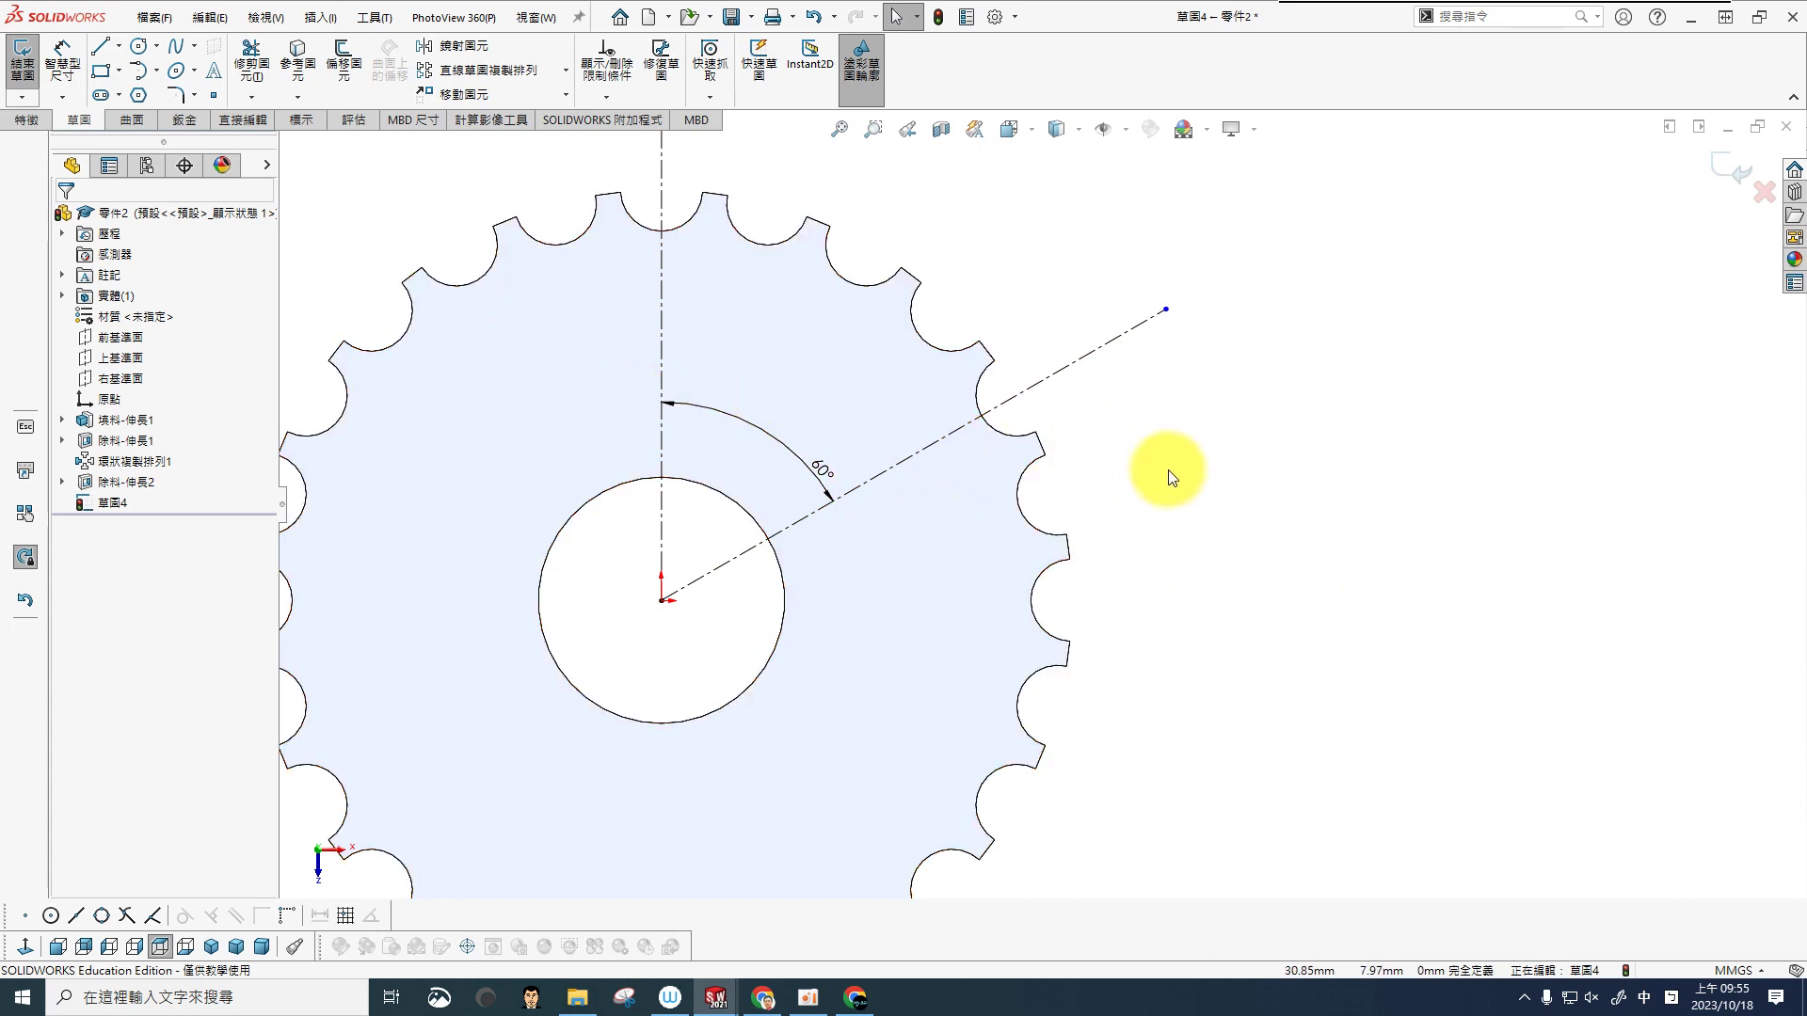
Step: Offset the vertical centerline by 2 mm
scroll(1301, 527, "up", 1)
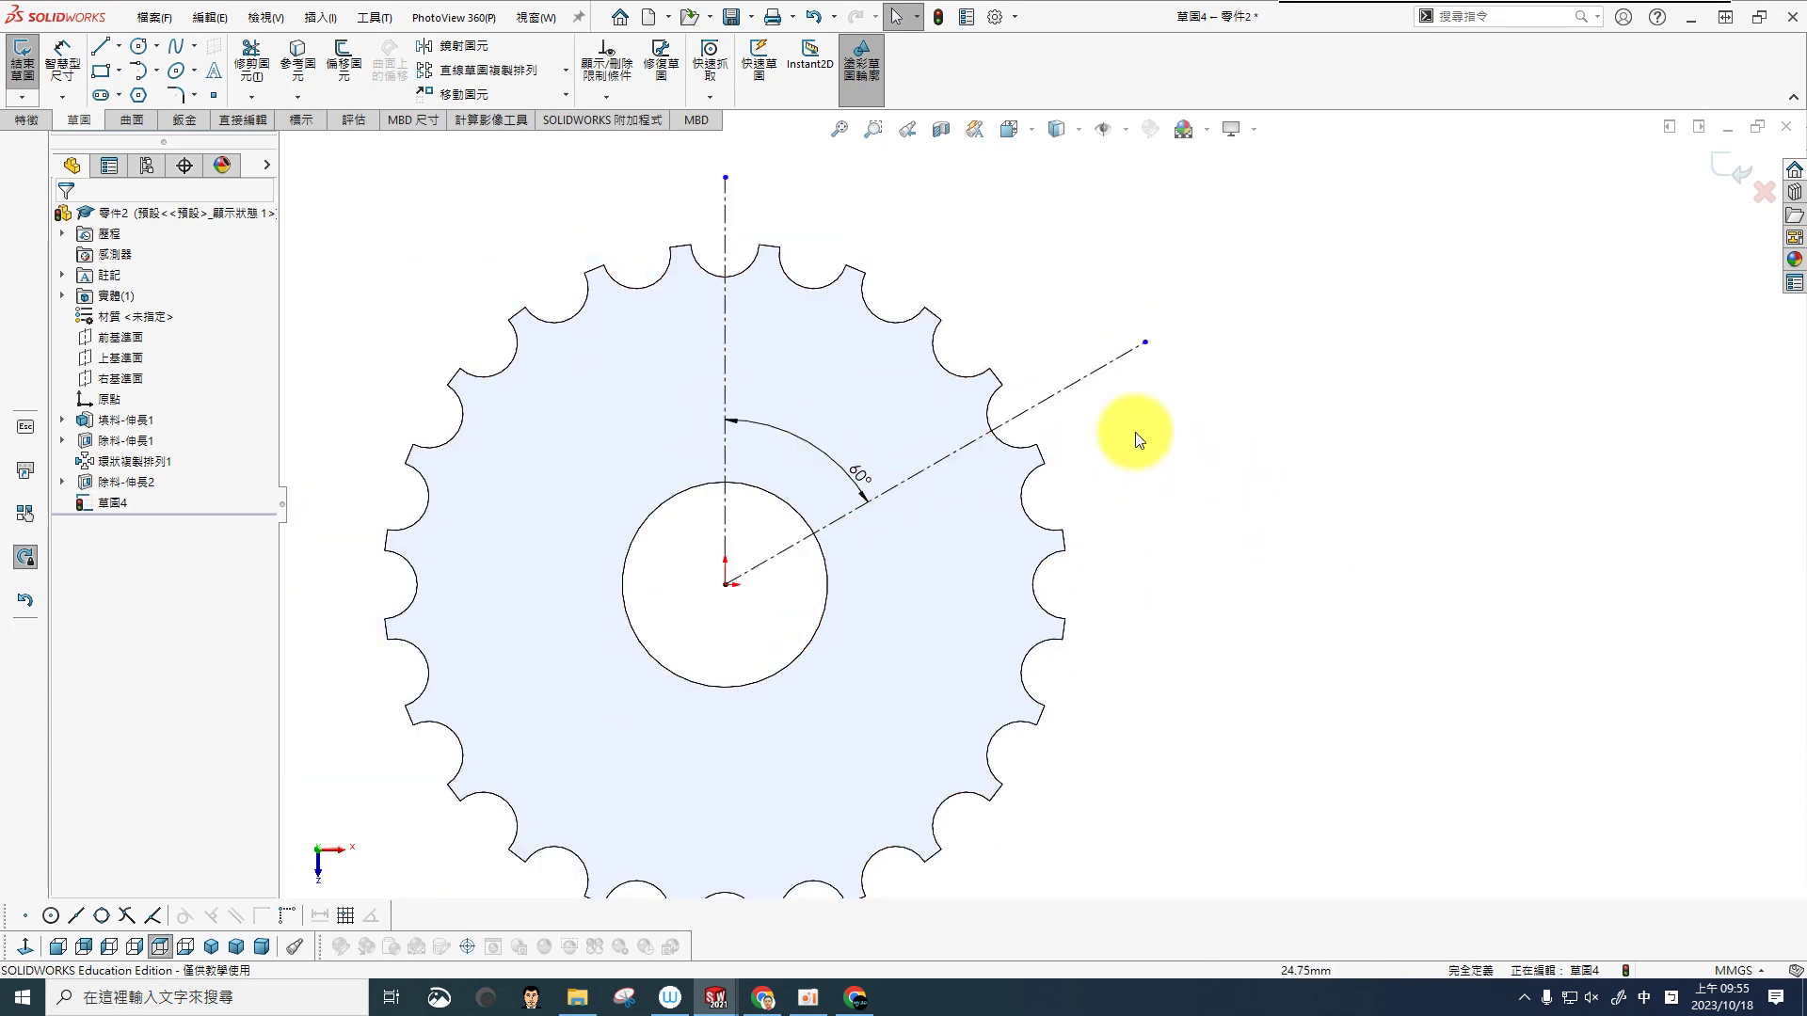
left_click(348, 66)
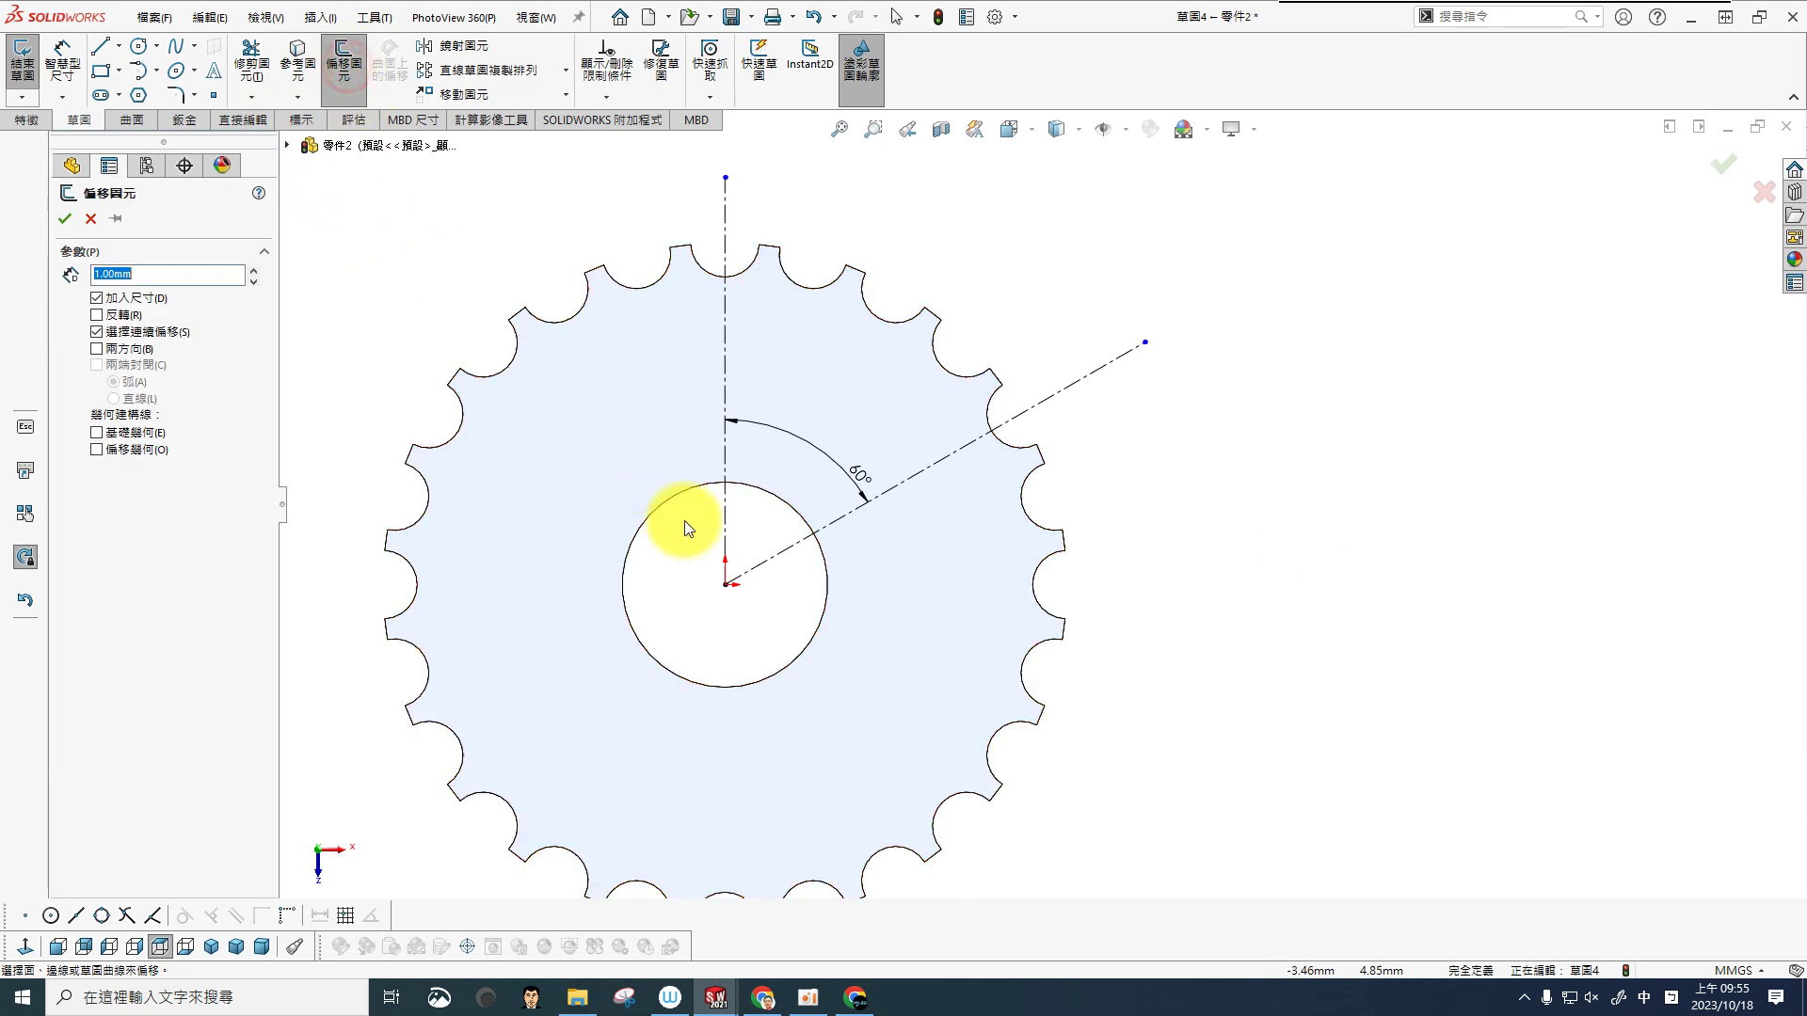
left_click(726, 379)
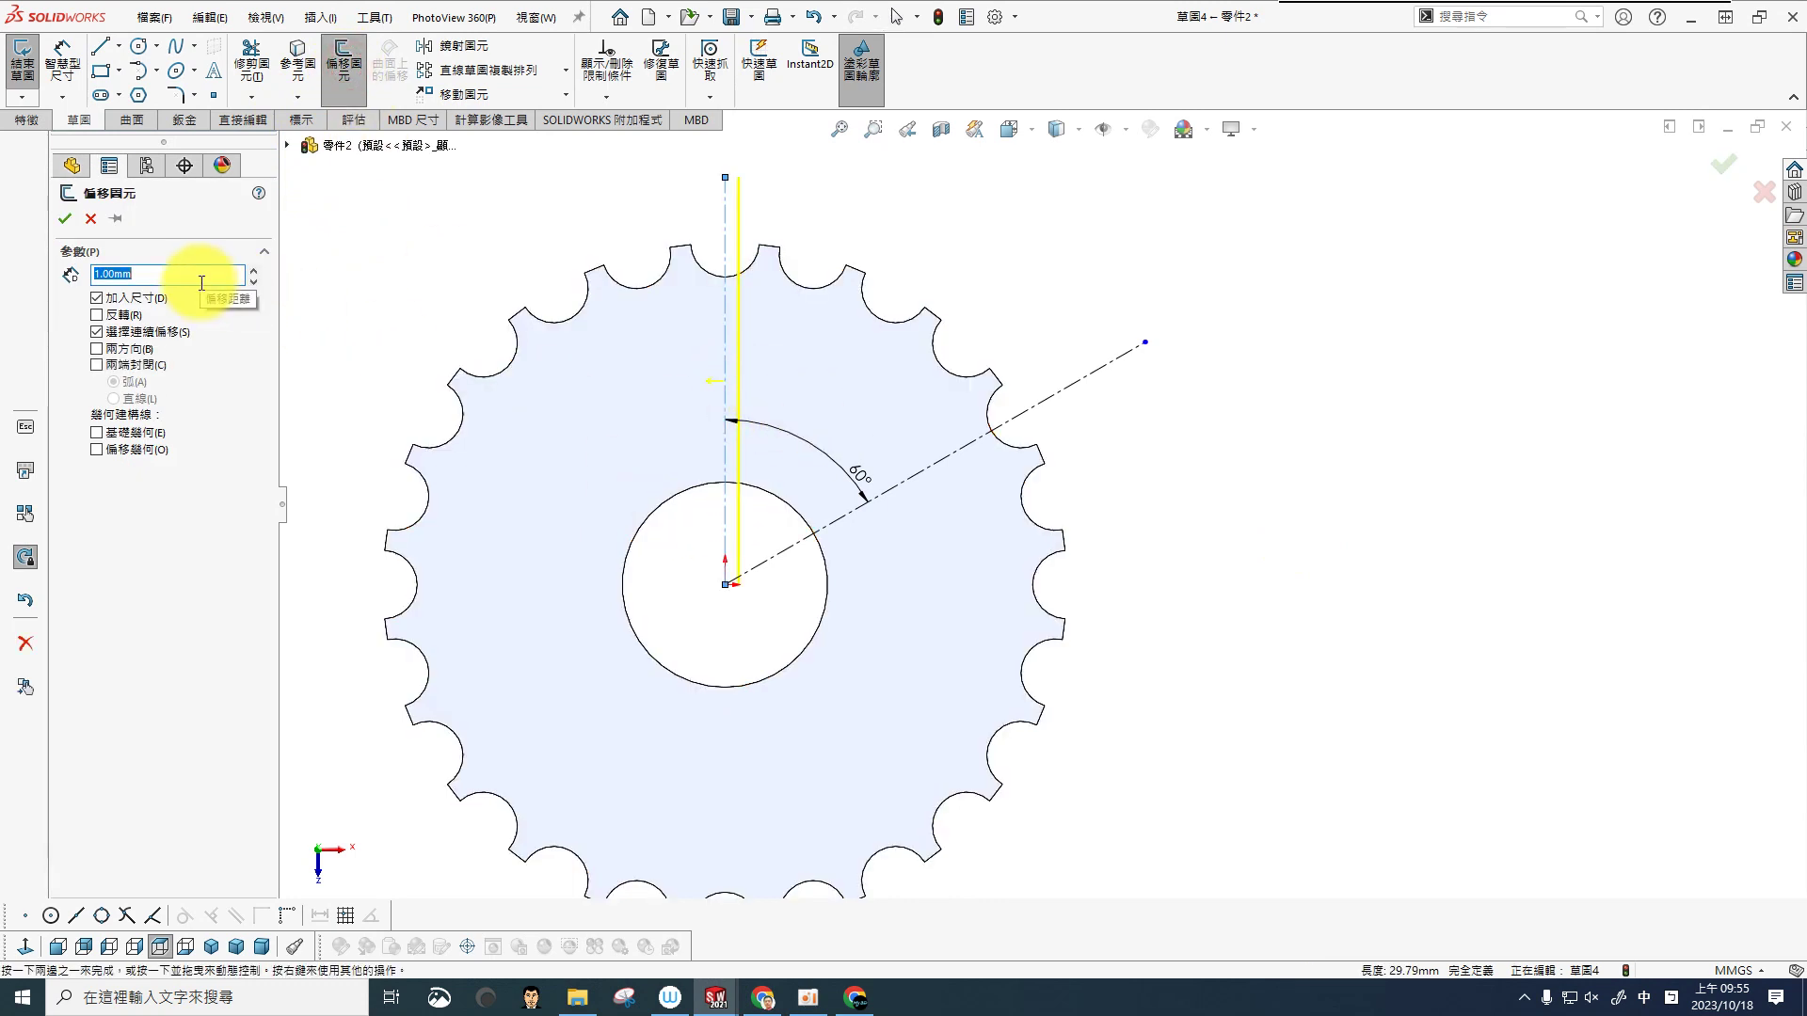
scroll(201, 282, "up", 1)
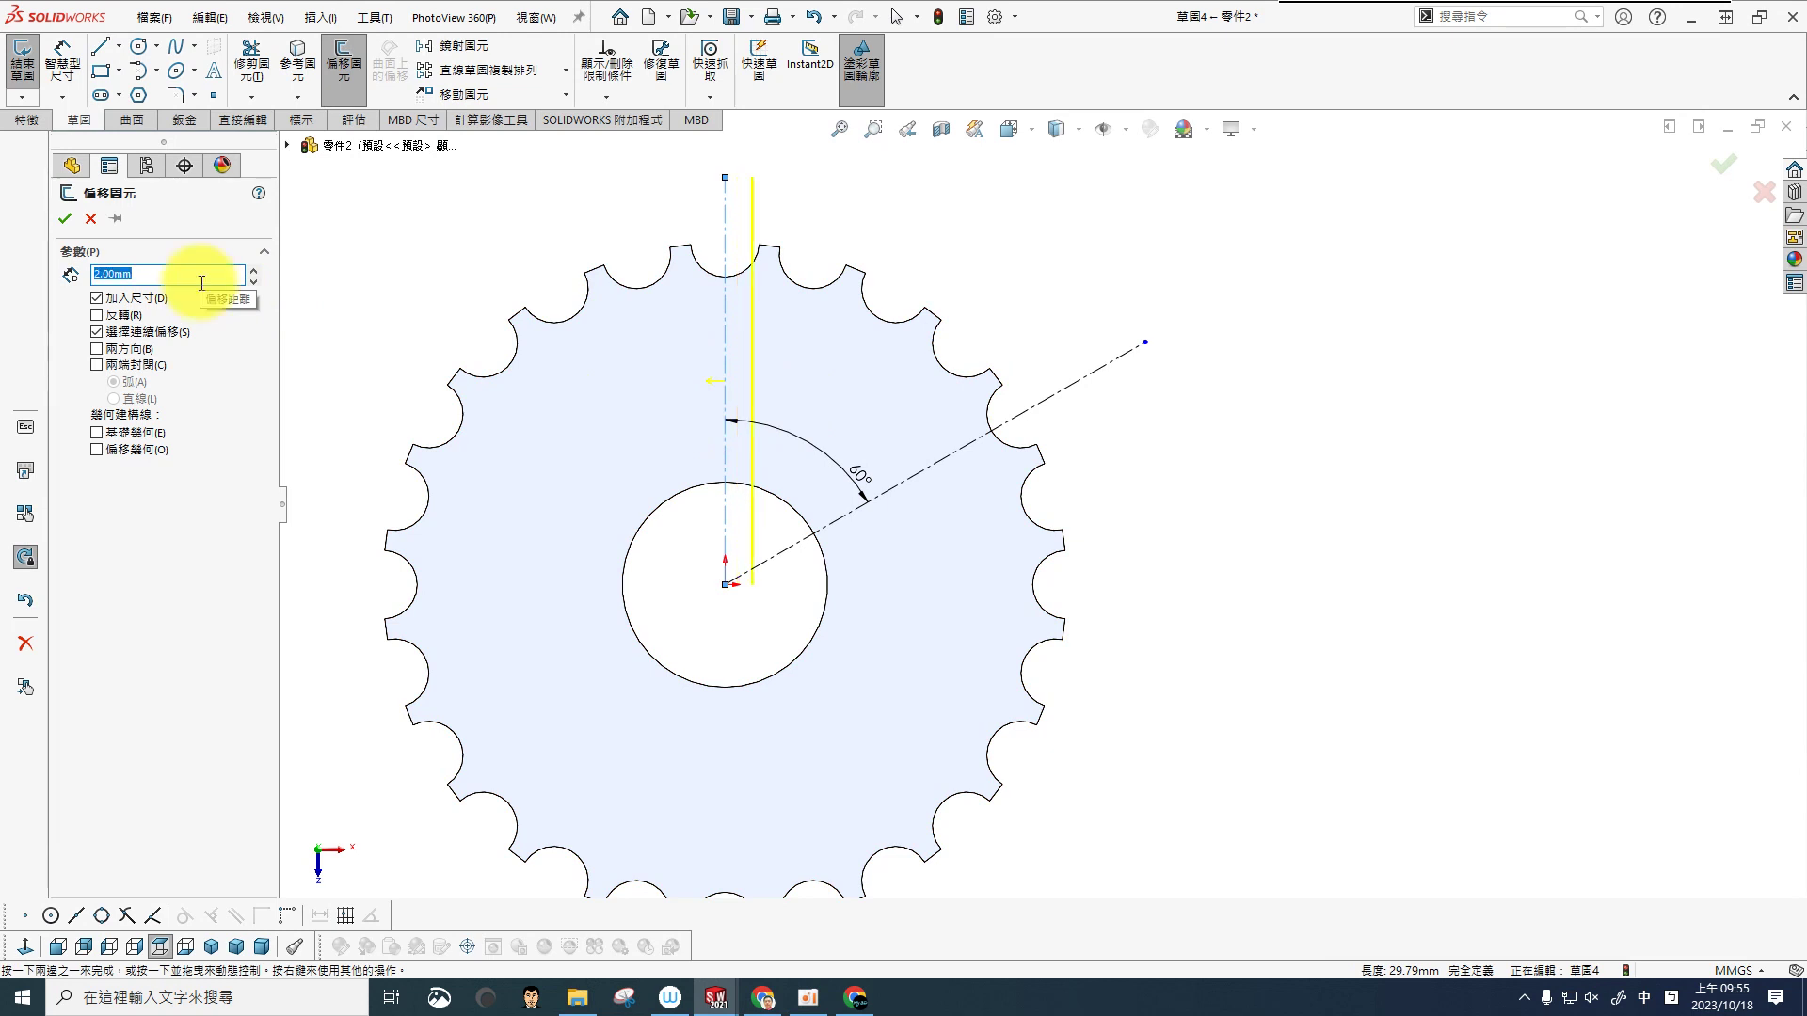
left_click(68, 218)
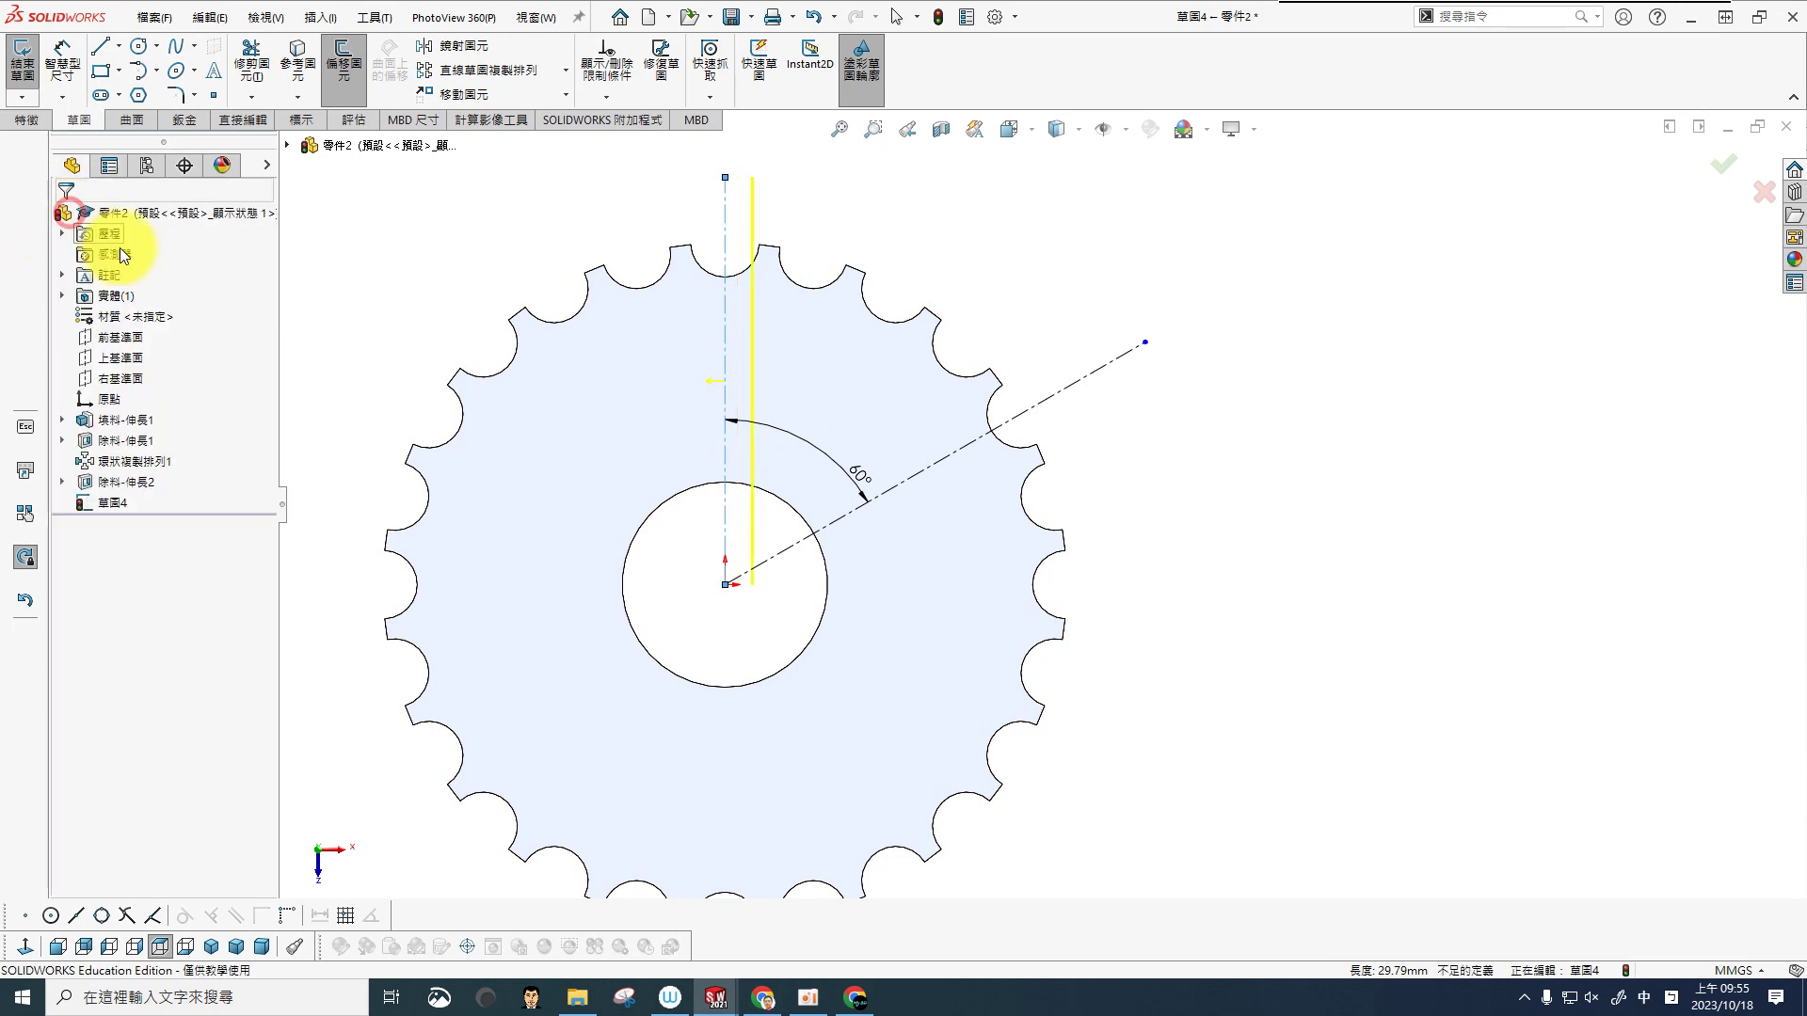
left_click(907, 465)
left_click(1276, 571)
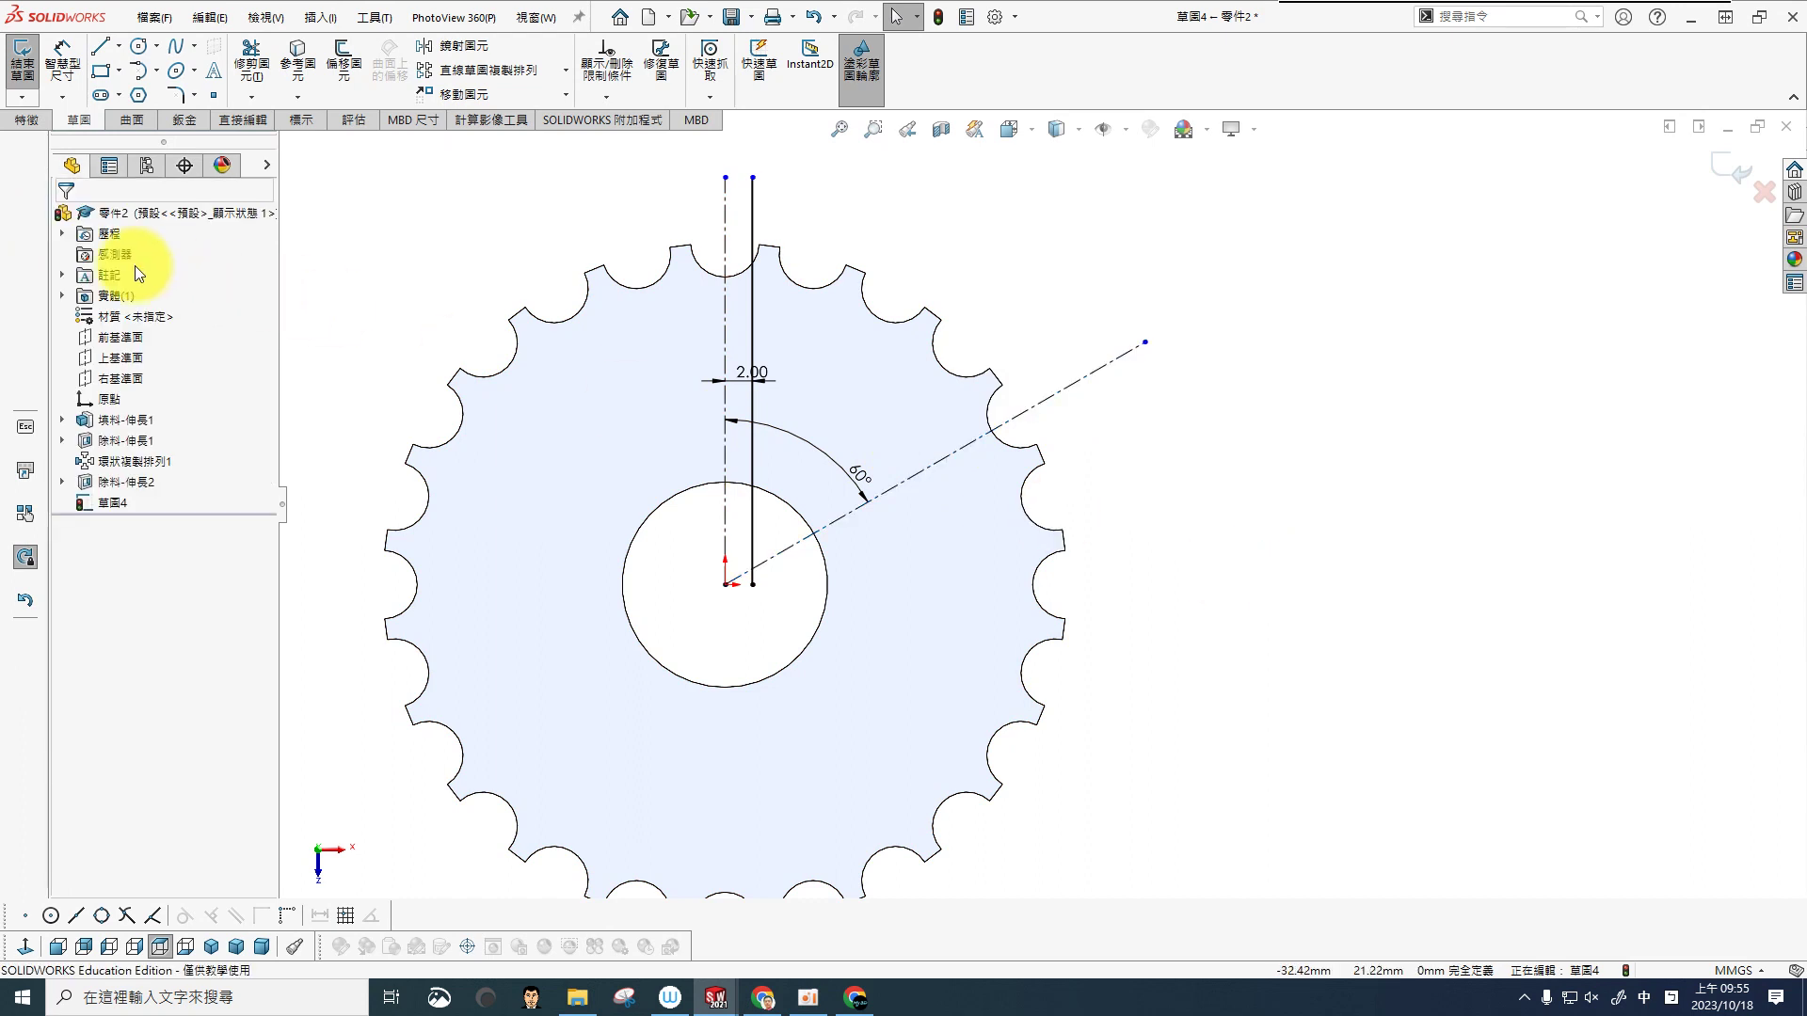
left_click(1315, 374)
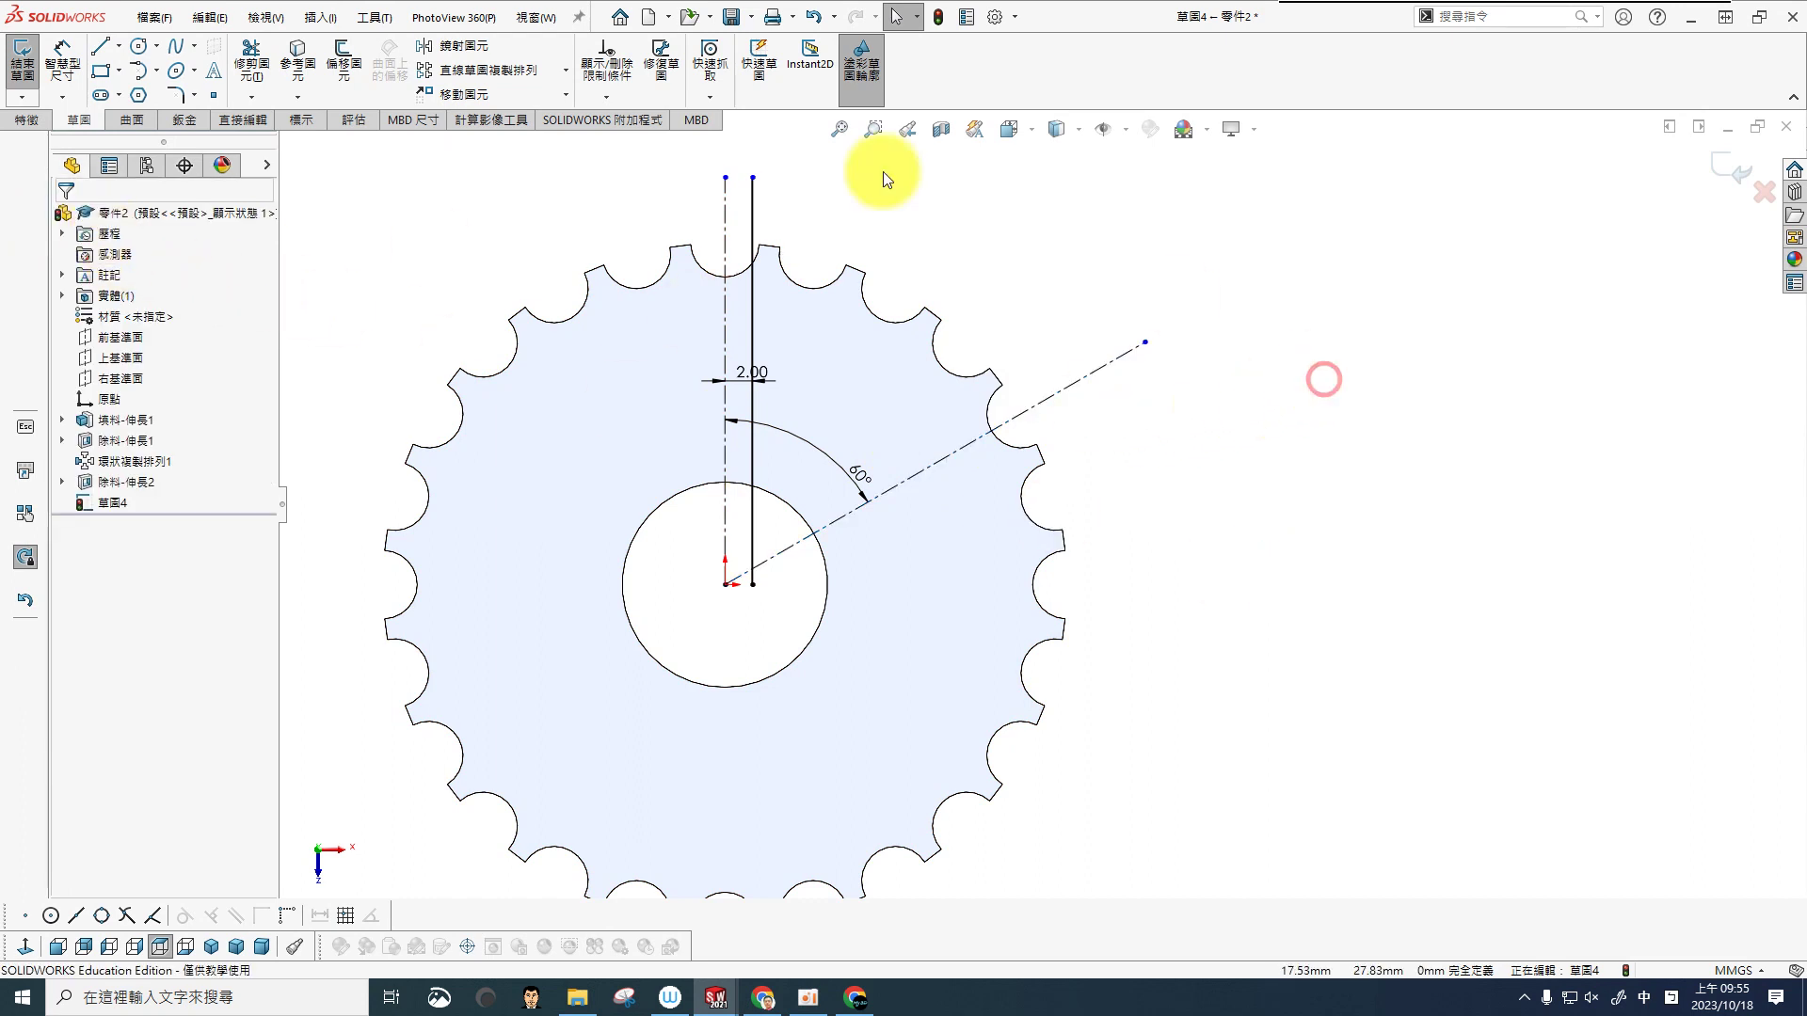
Step: Offset the slanted centerline by 2 mm with the direction reversed
left_click(336, 62)
left_click(924, 467)
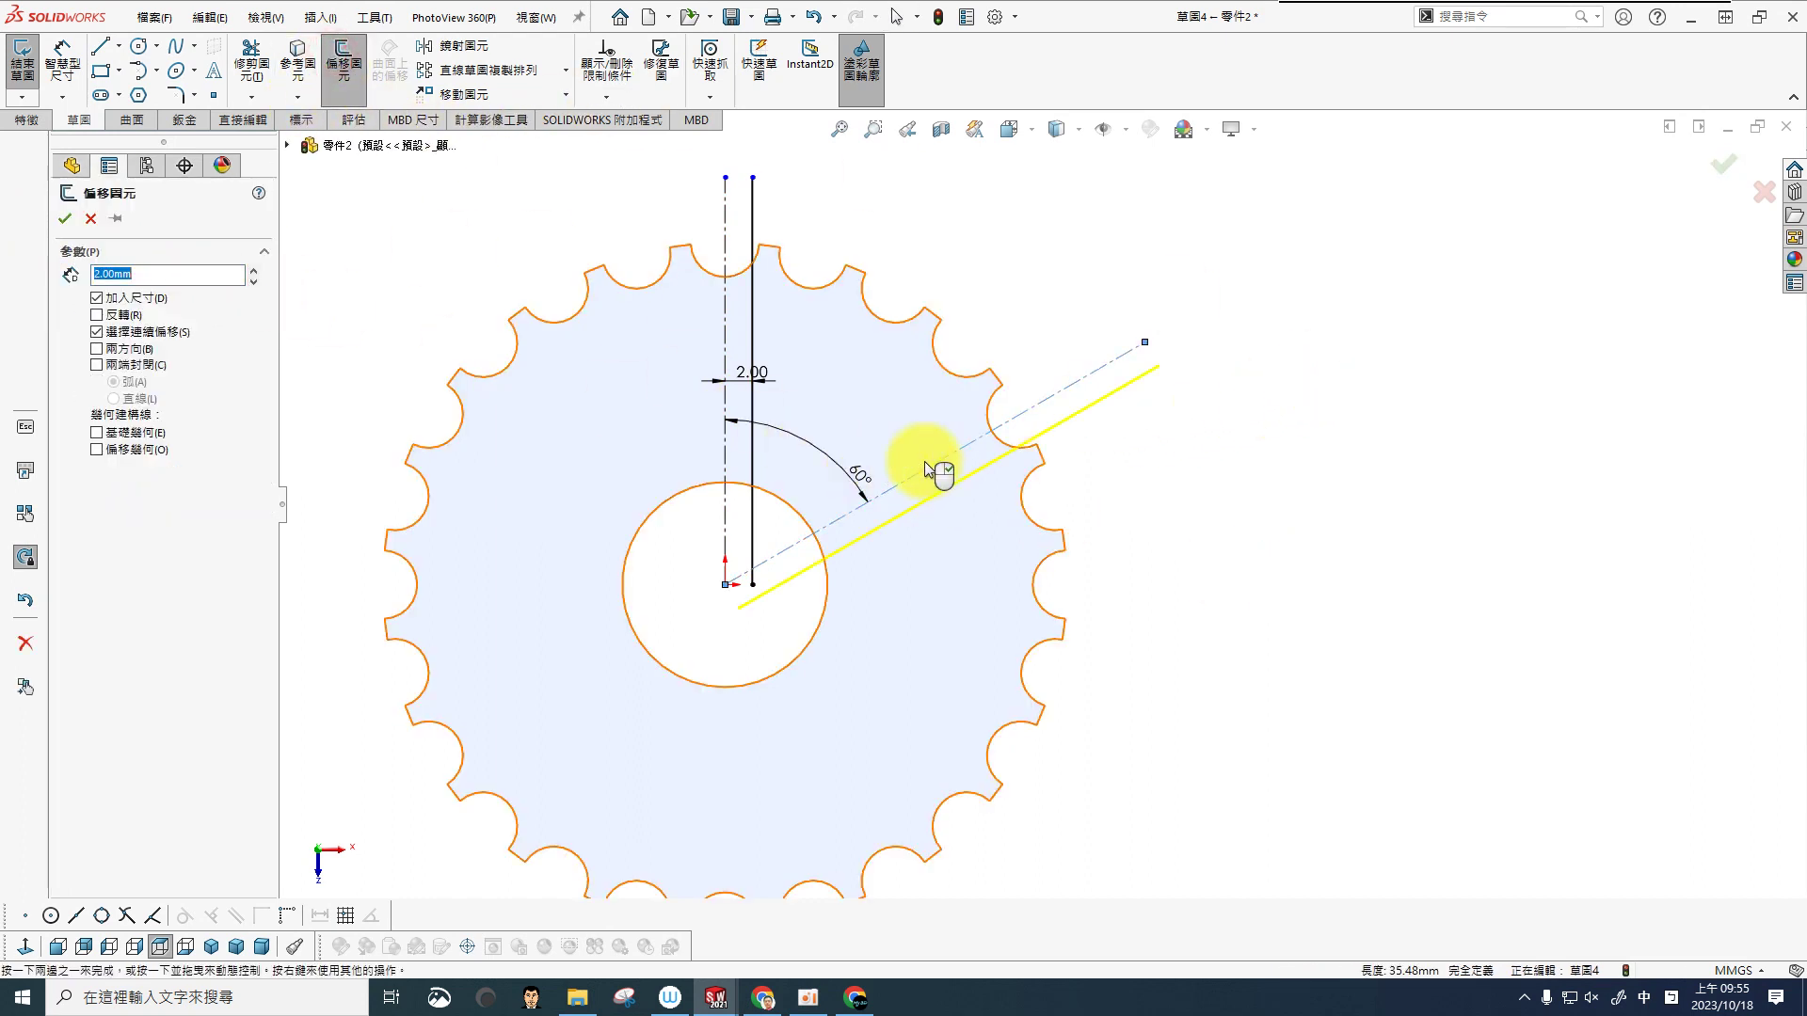
left_click(97, 315)
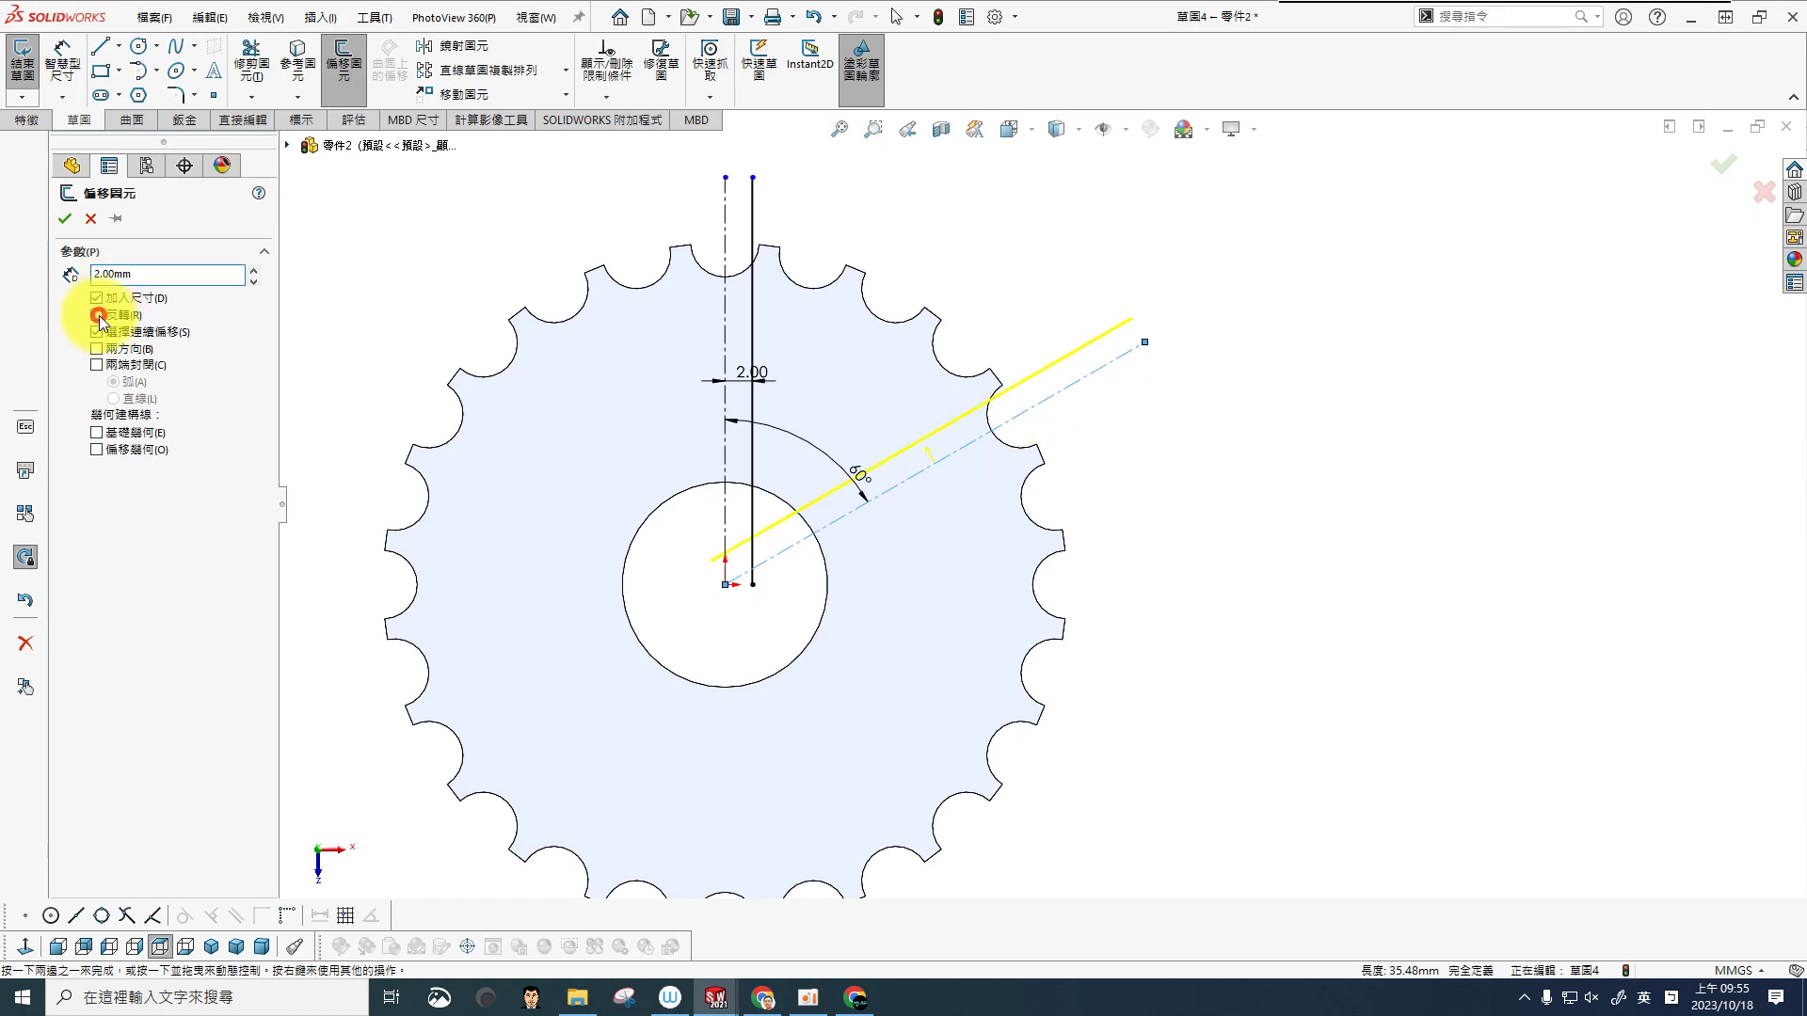
left_click(1082, 583)
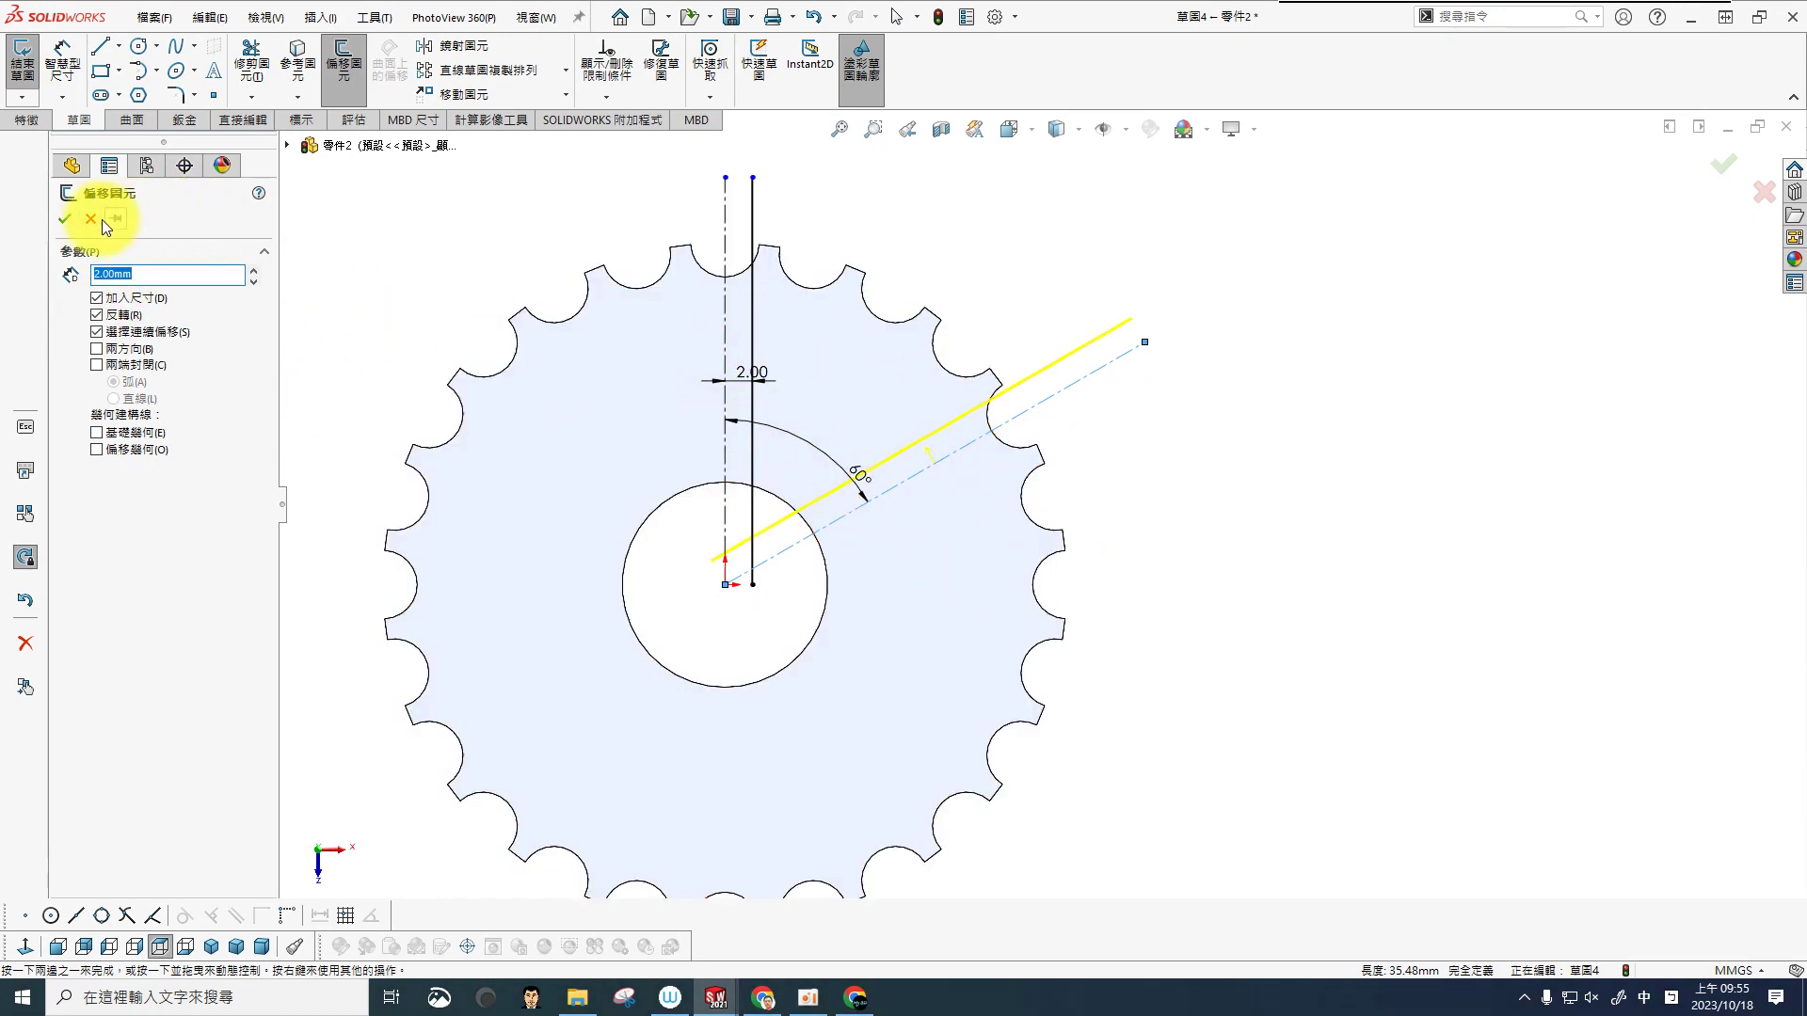
left_click(70, 221)
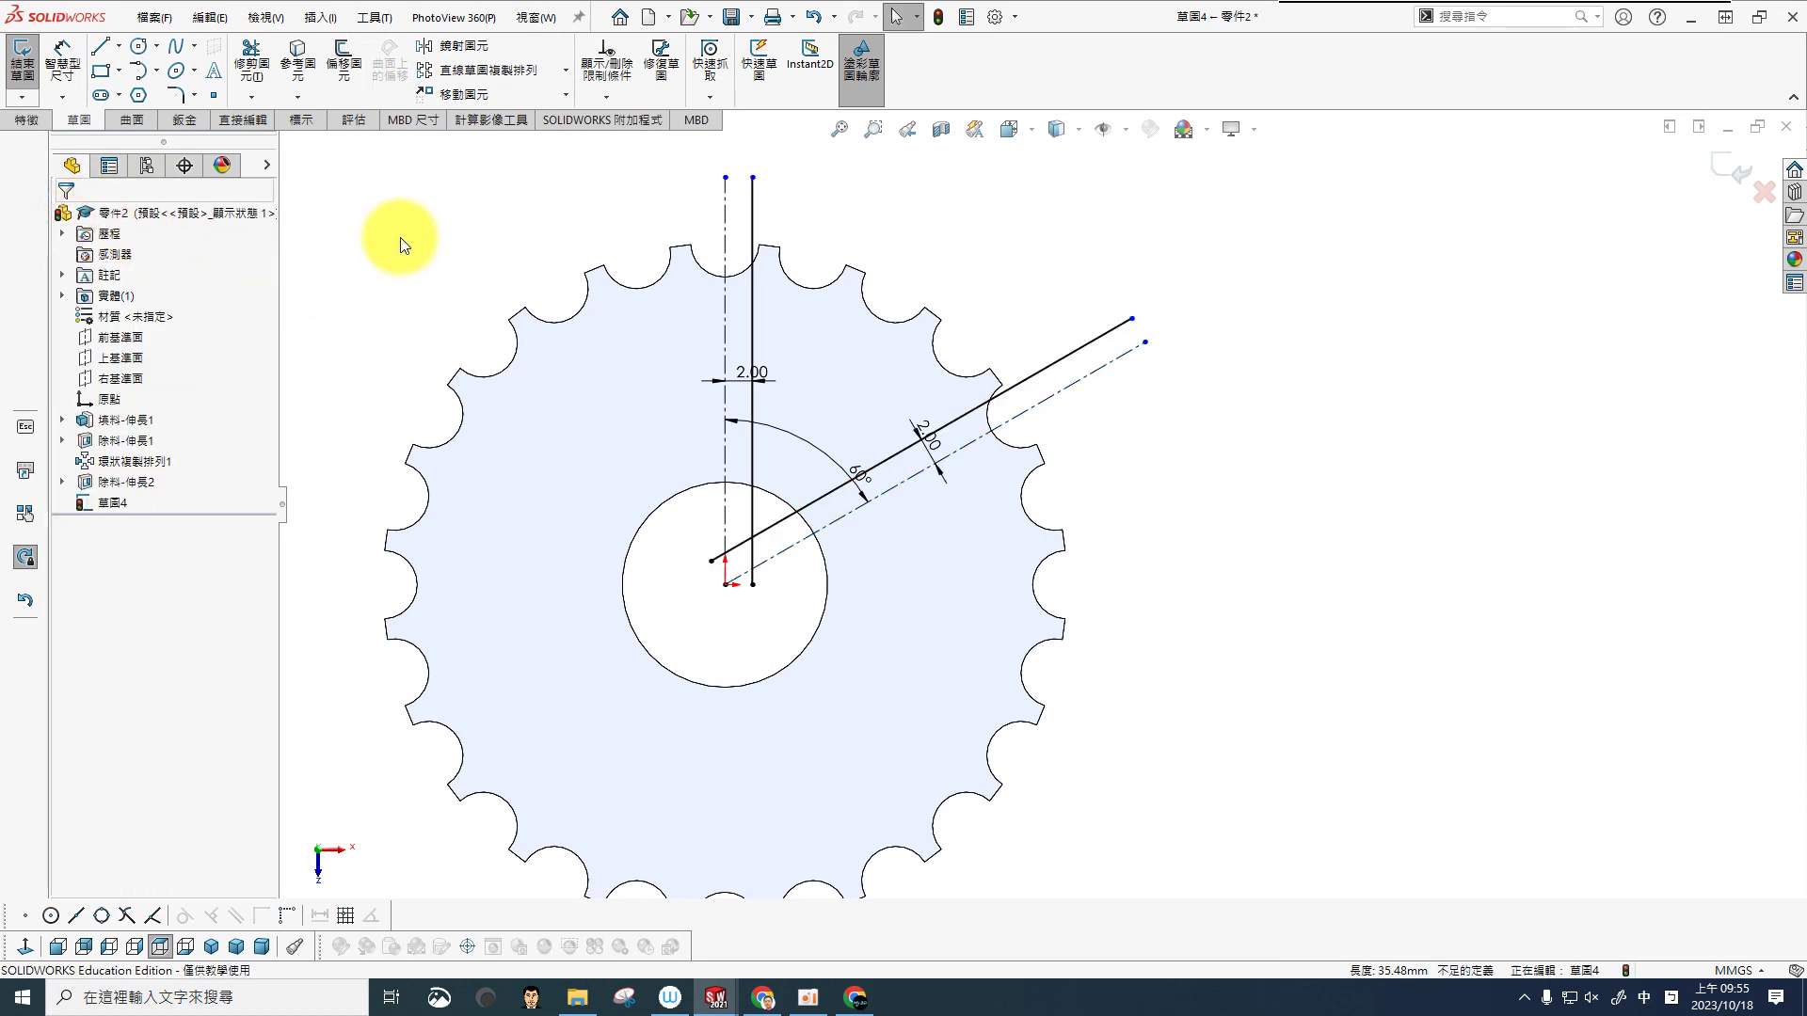
scroll(1050, 414, "down", 2)
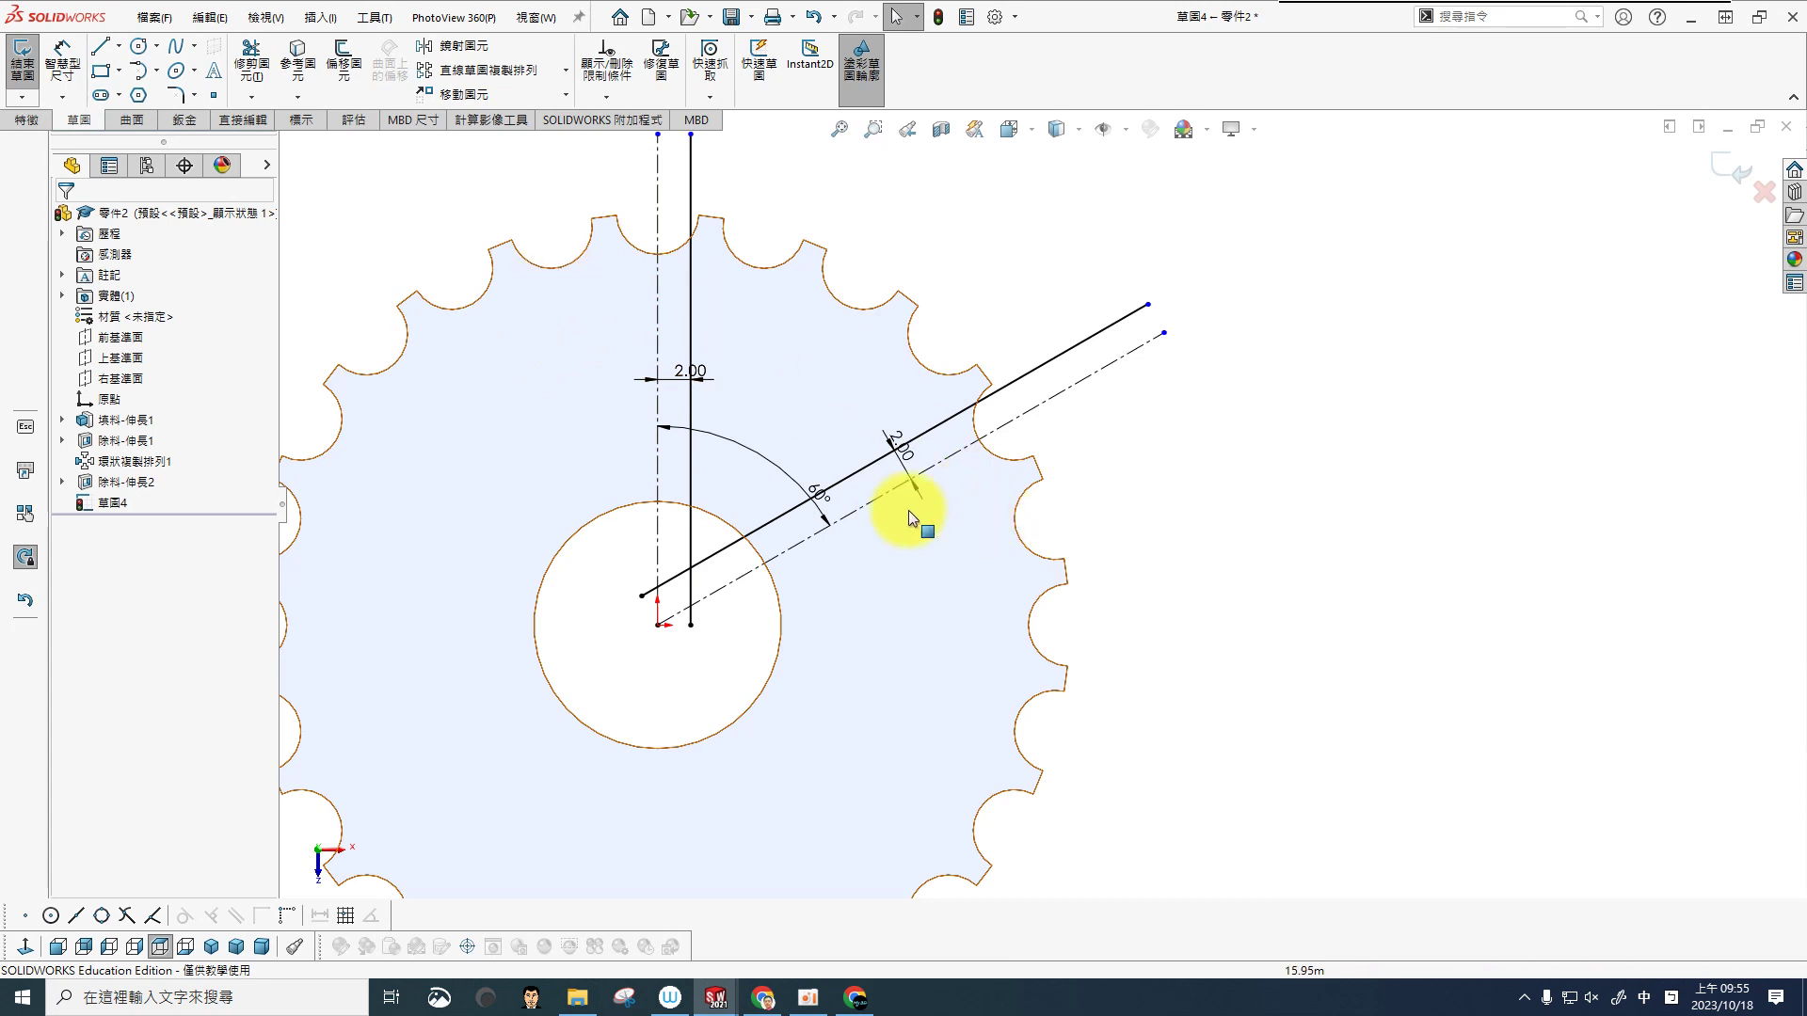
left_click(148, 49)
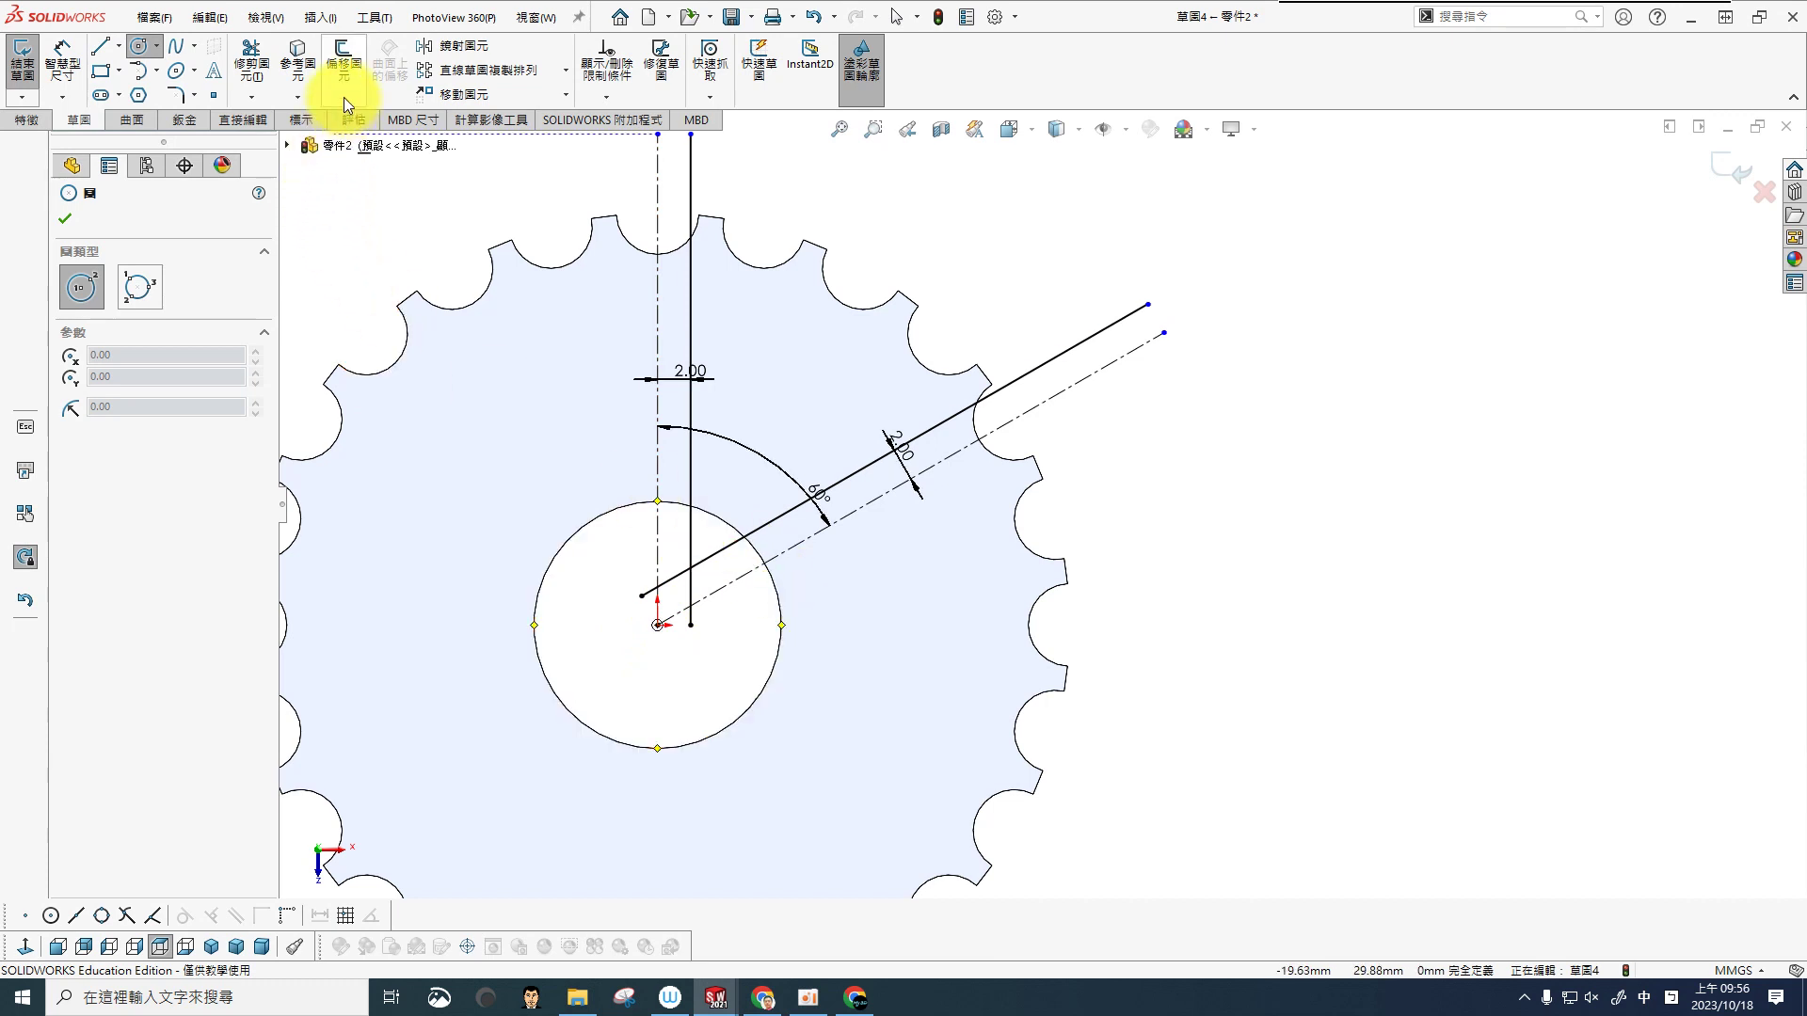
Step: Offset the bore circle 2 mm outward
left_click(341, 62)
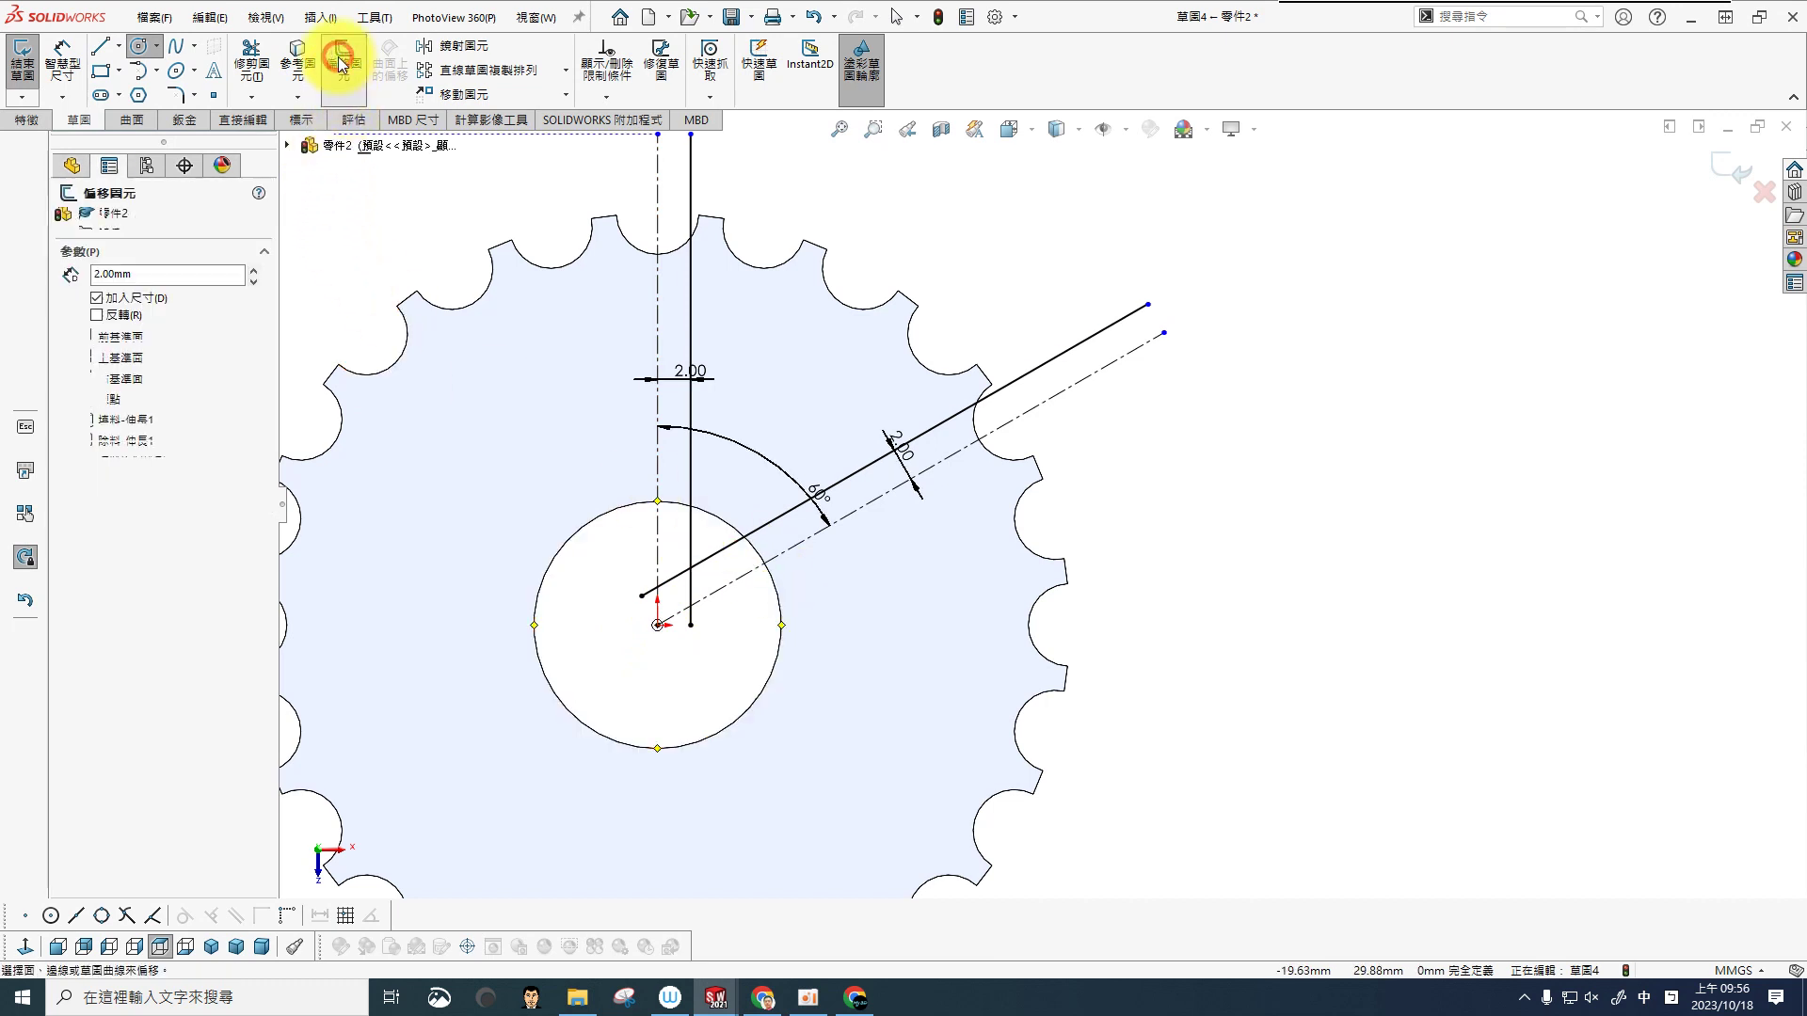
left_click(602, 517)
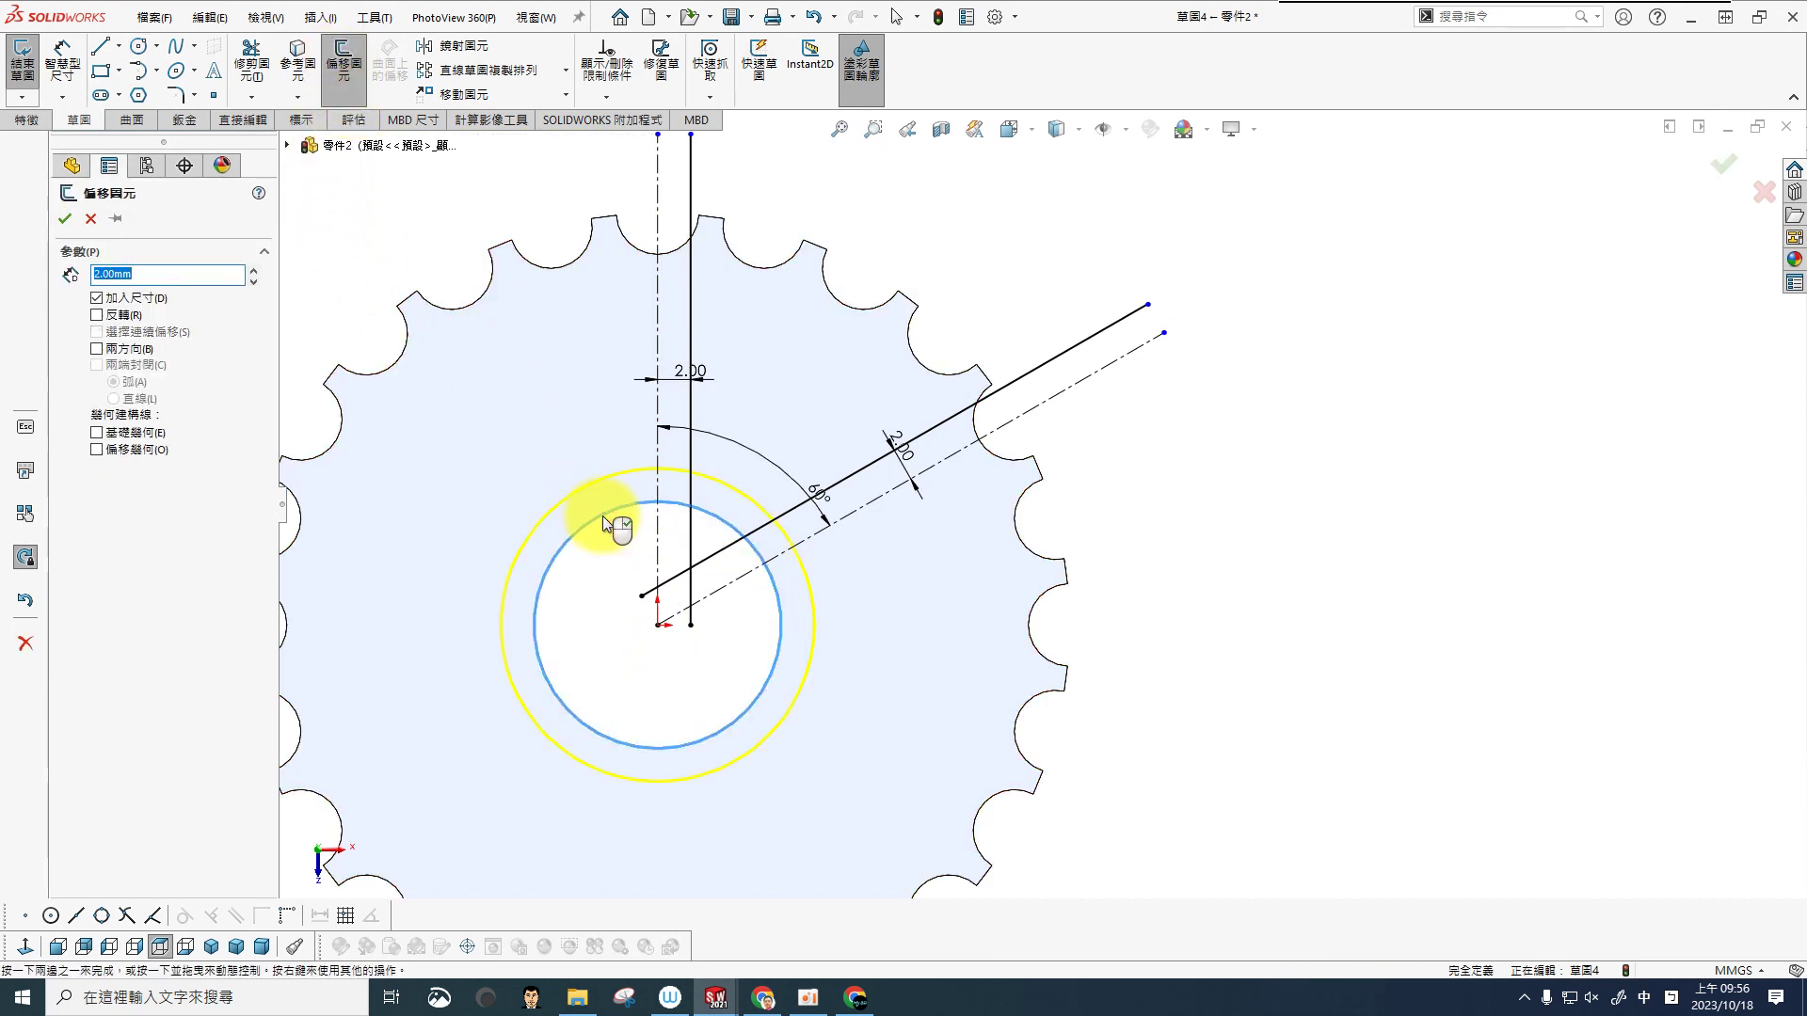
left_click(65, 220)
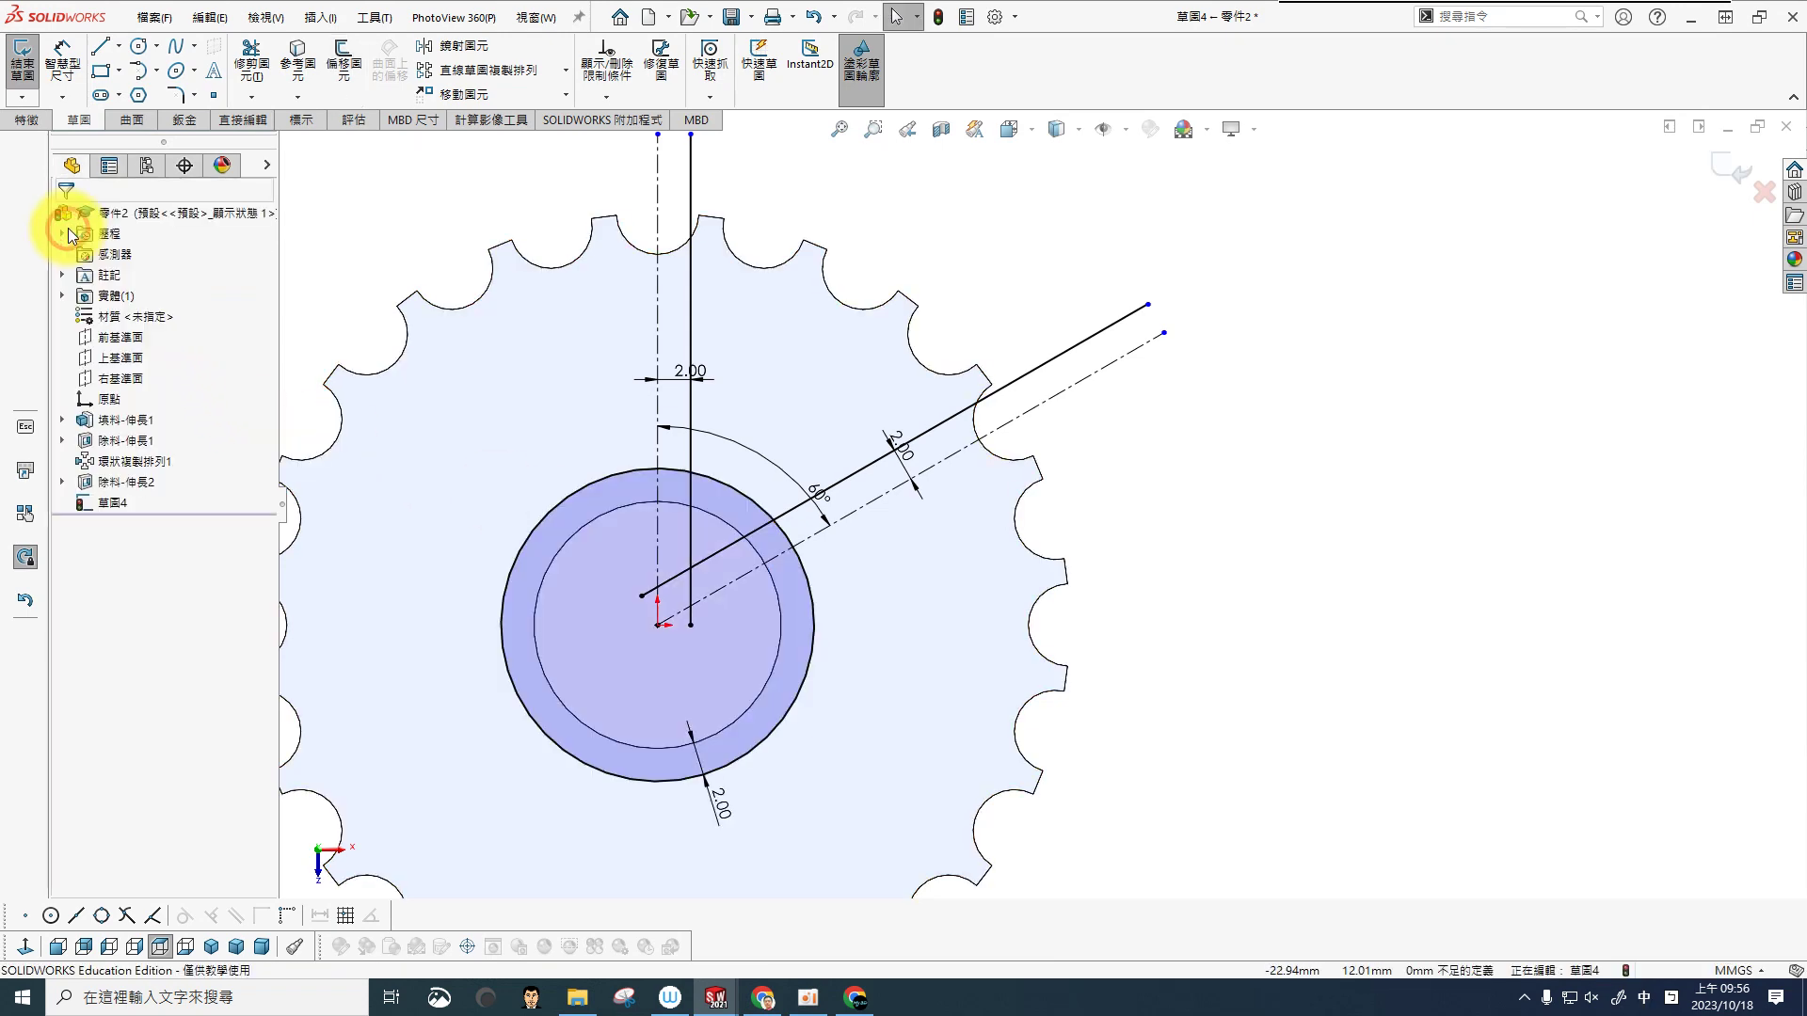
left_click(1251, 670)
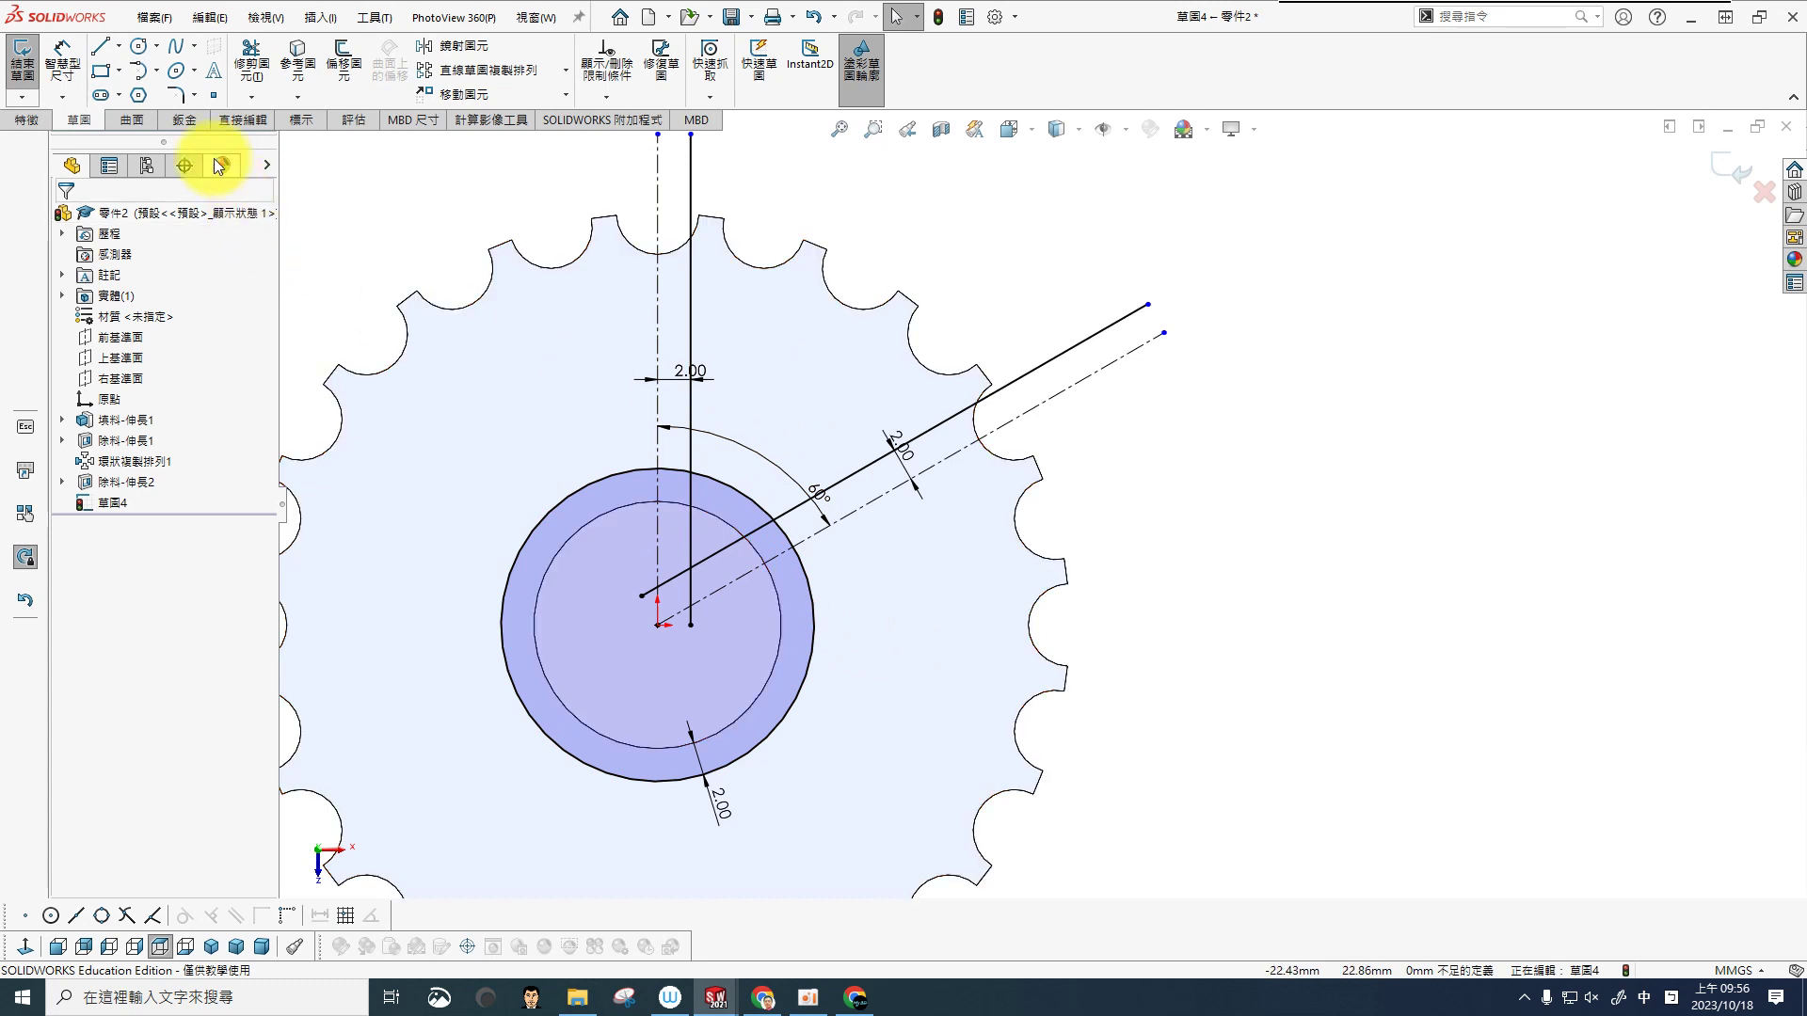
Step: Offset the new circle a further 10 mm outward
left_click(346, 68)
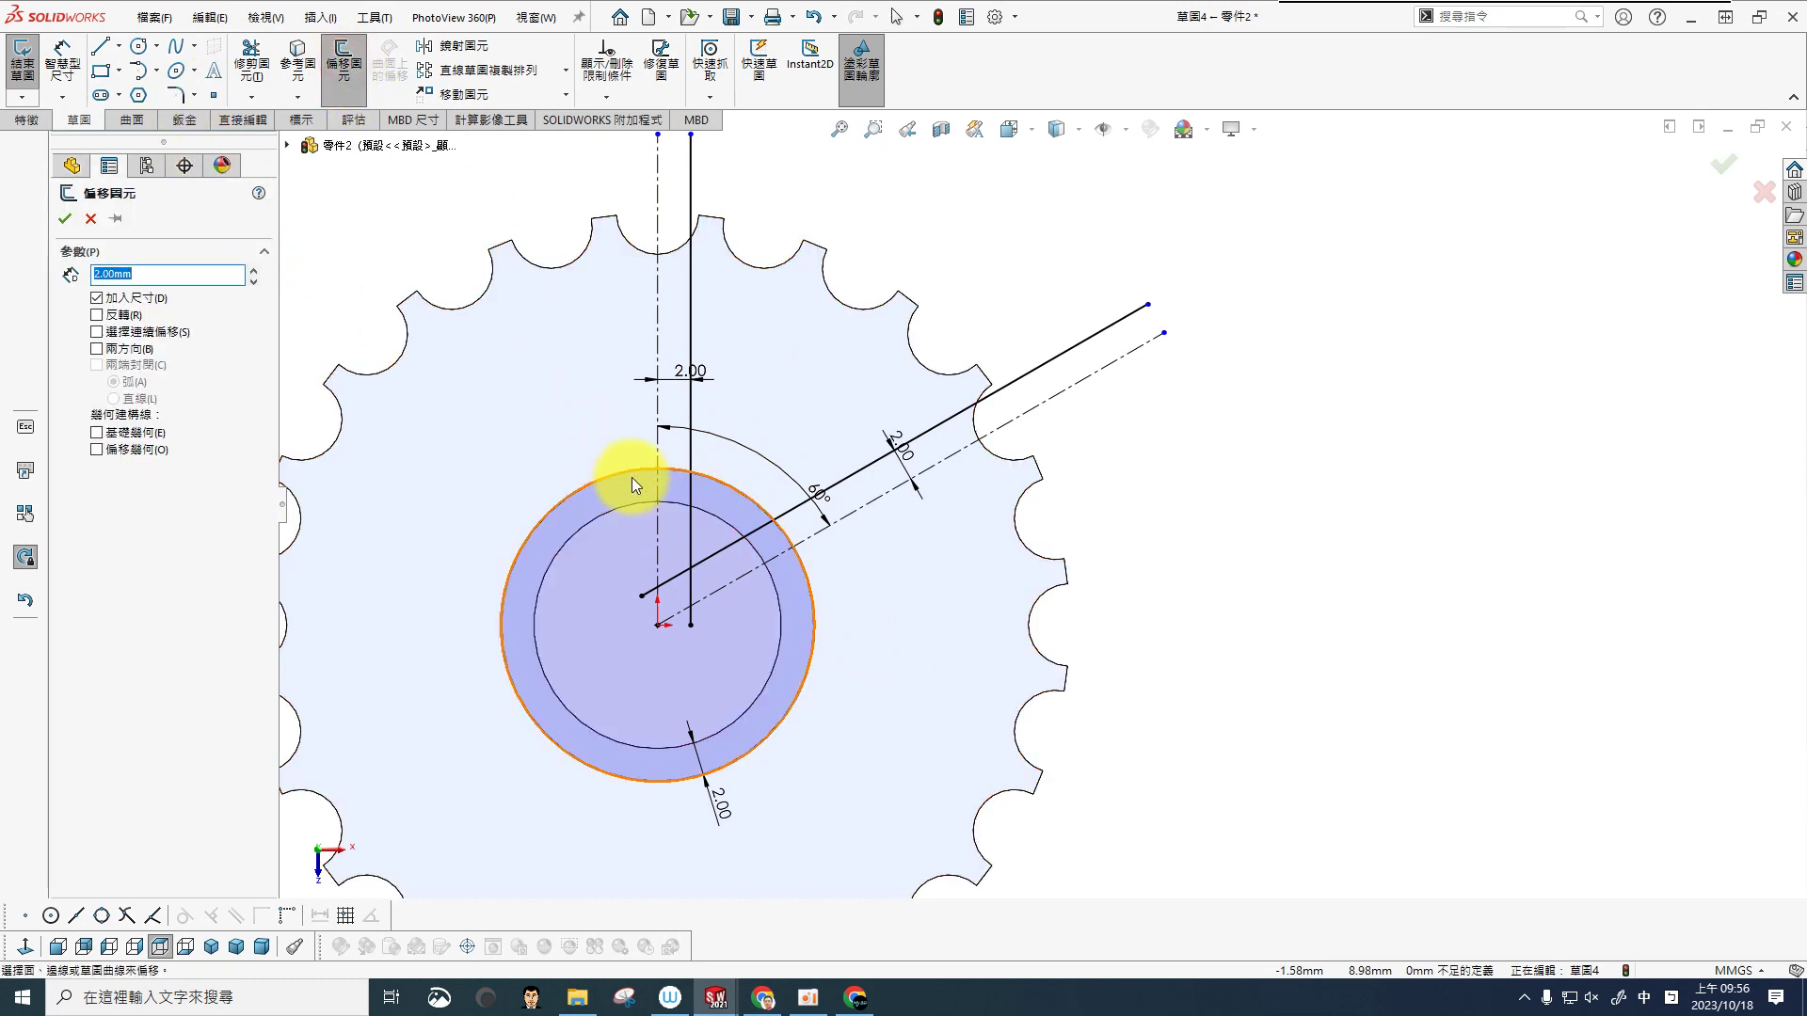
left_click(635, 474)
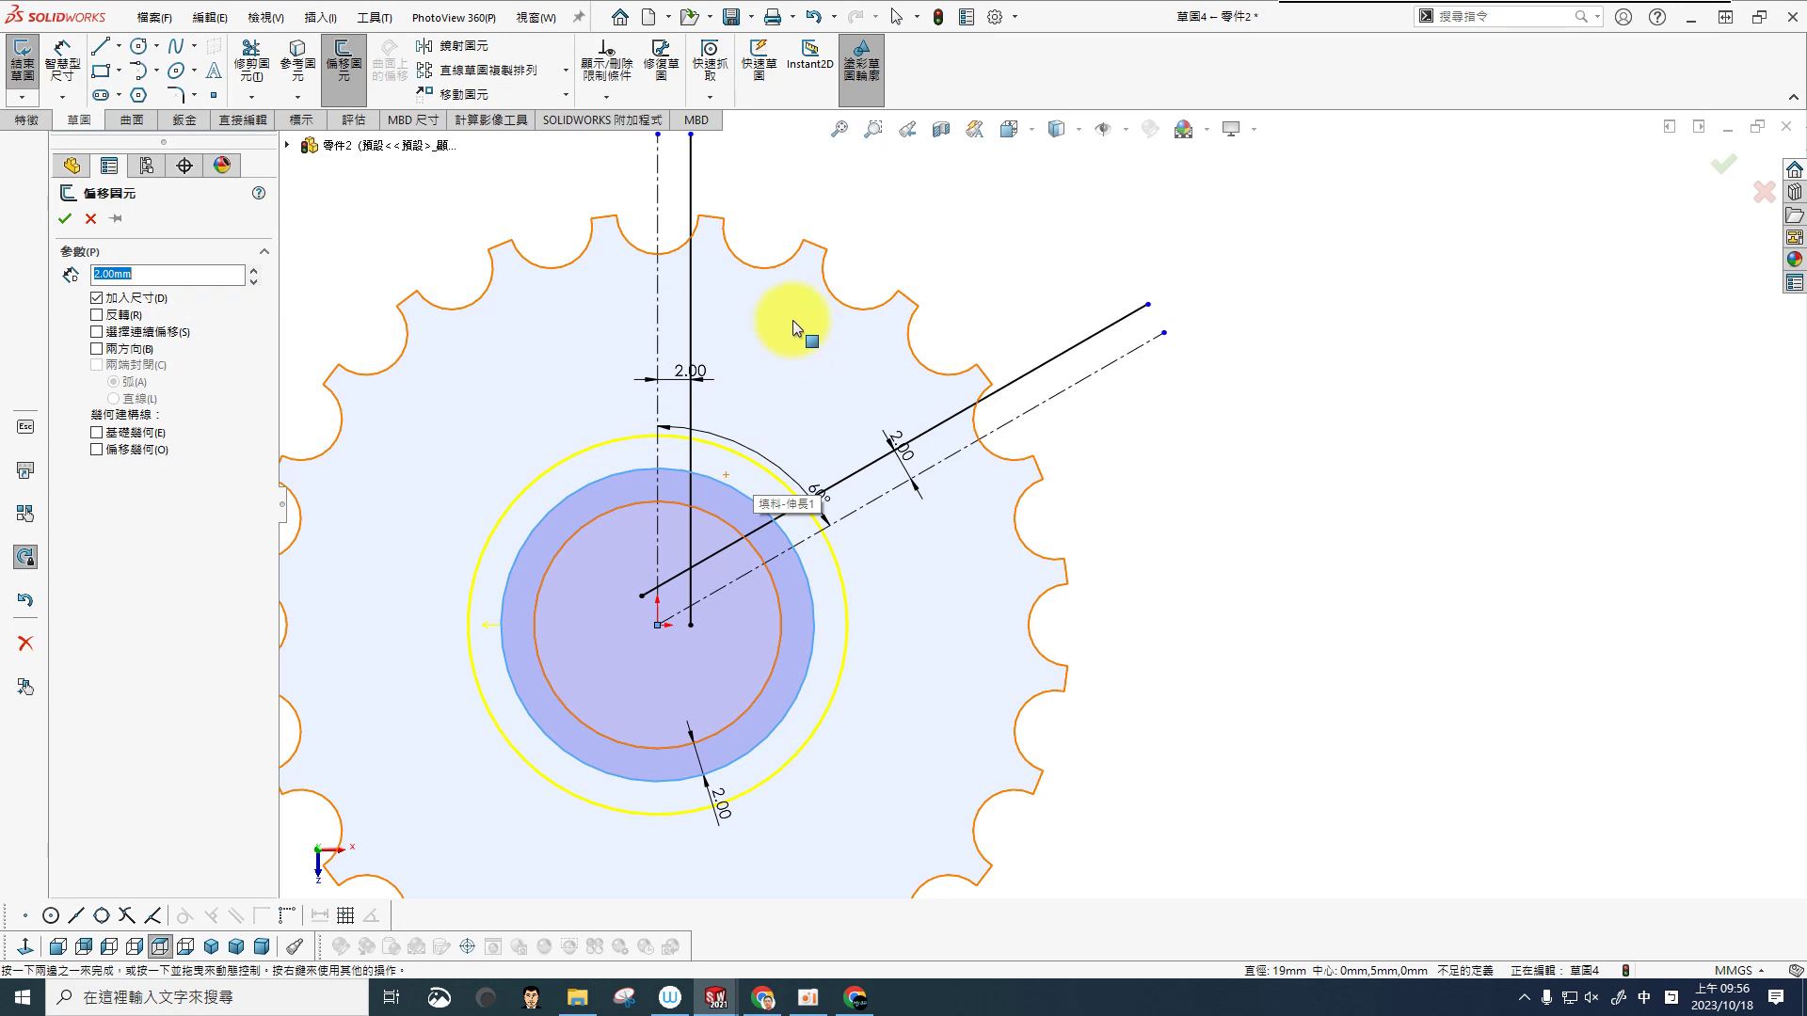
left_click(254, 270)
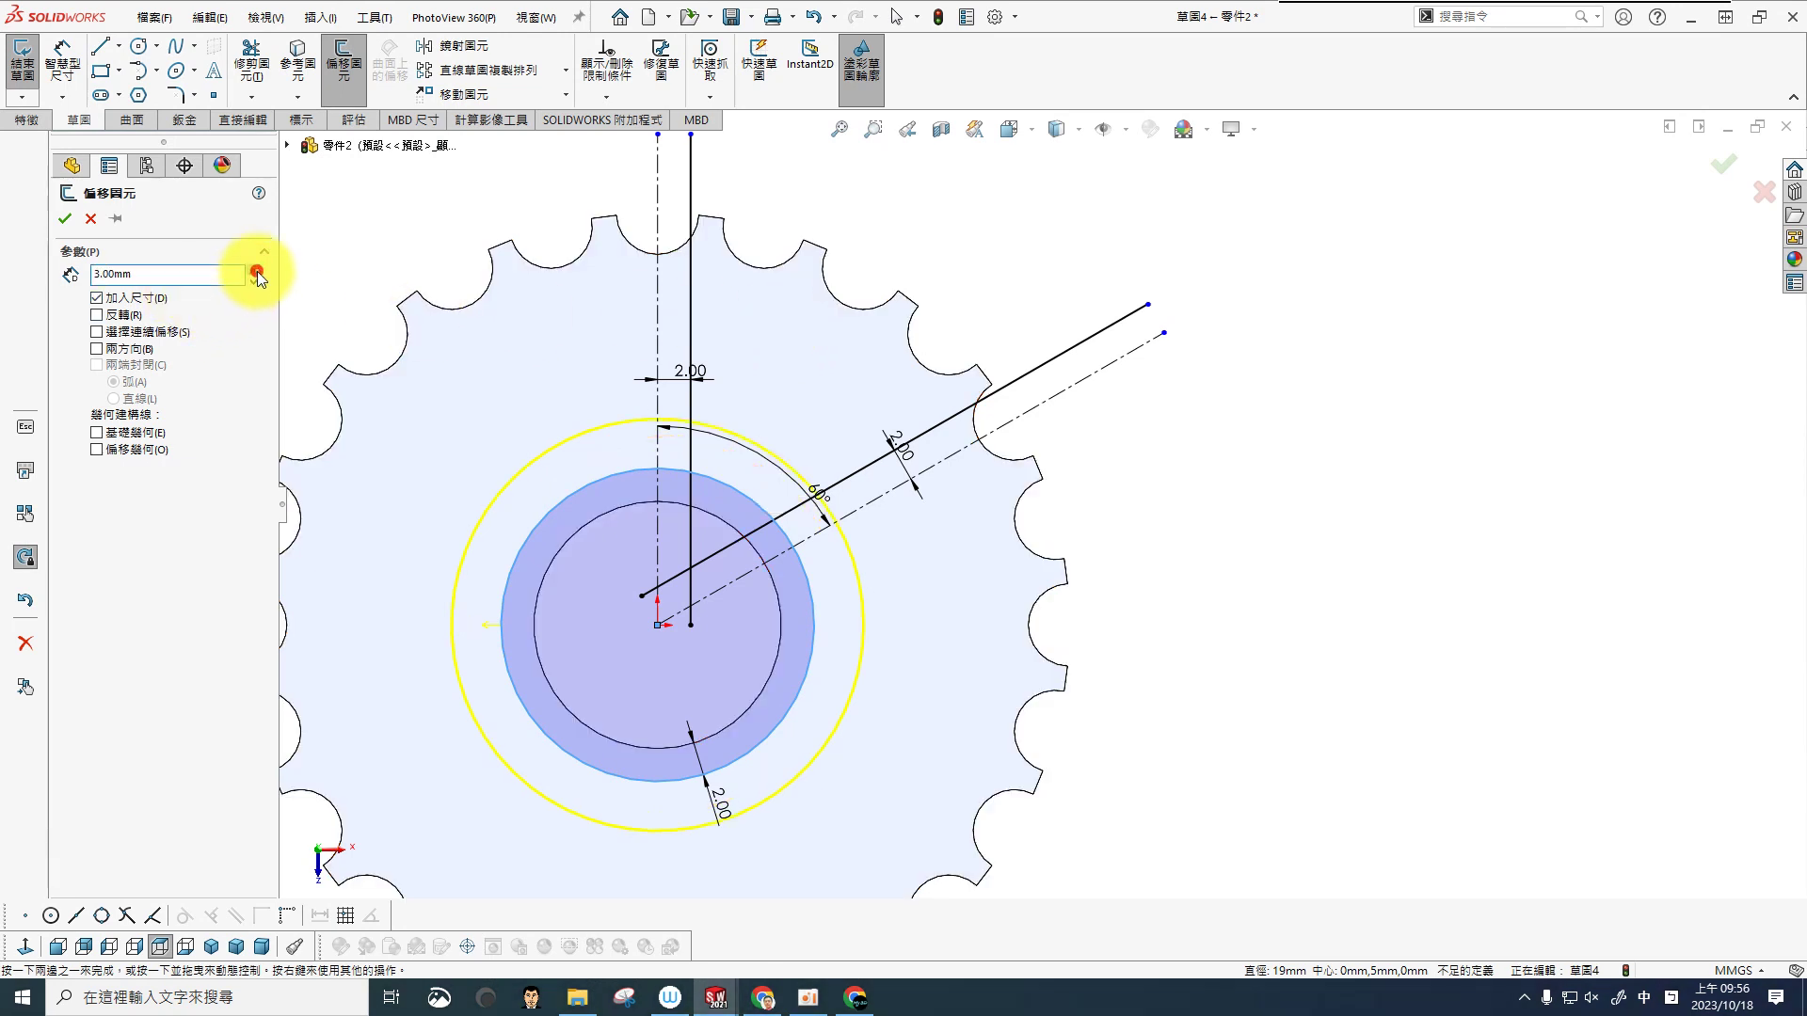
left_click(257, 271)
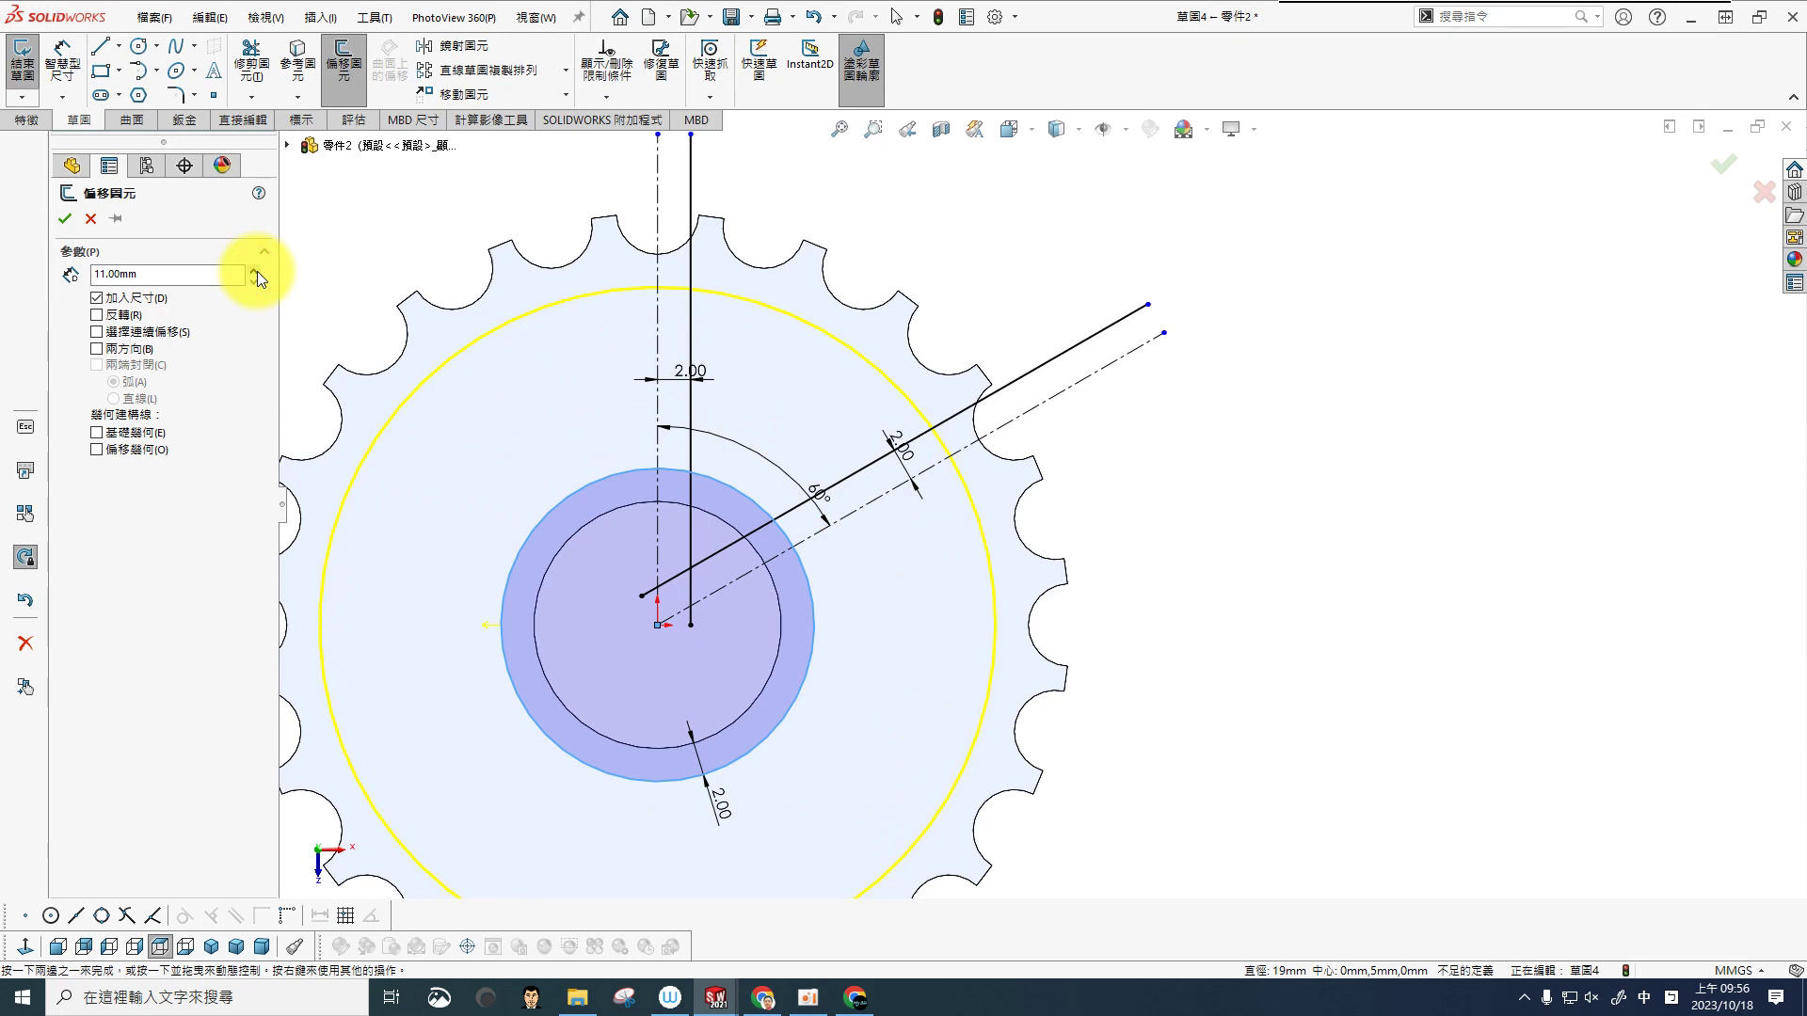
left_click(254, 280)
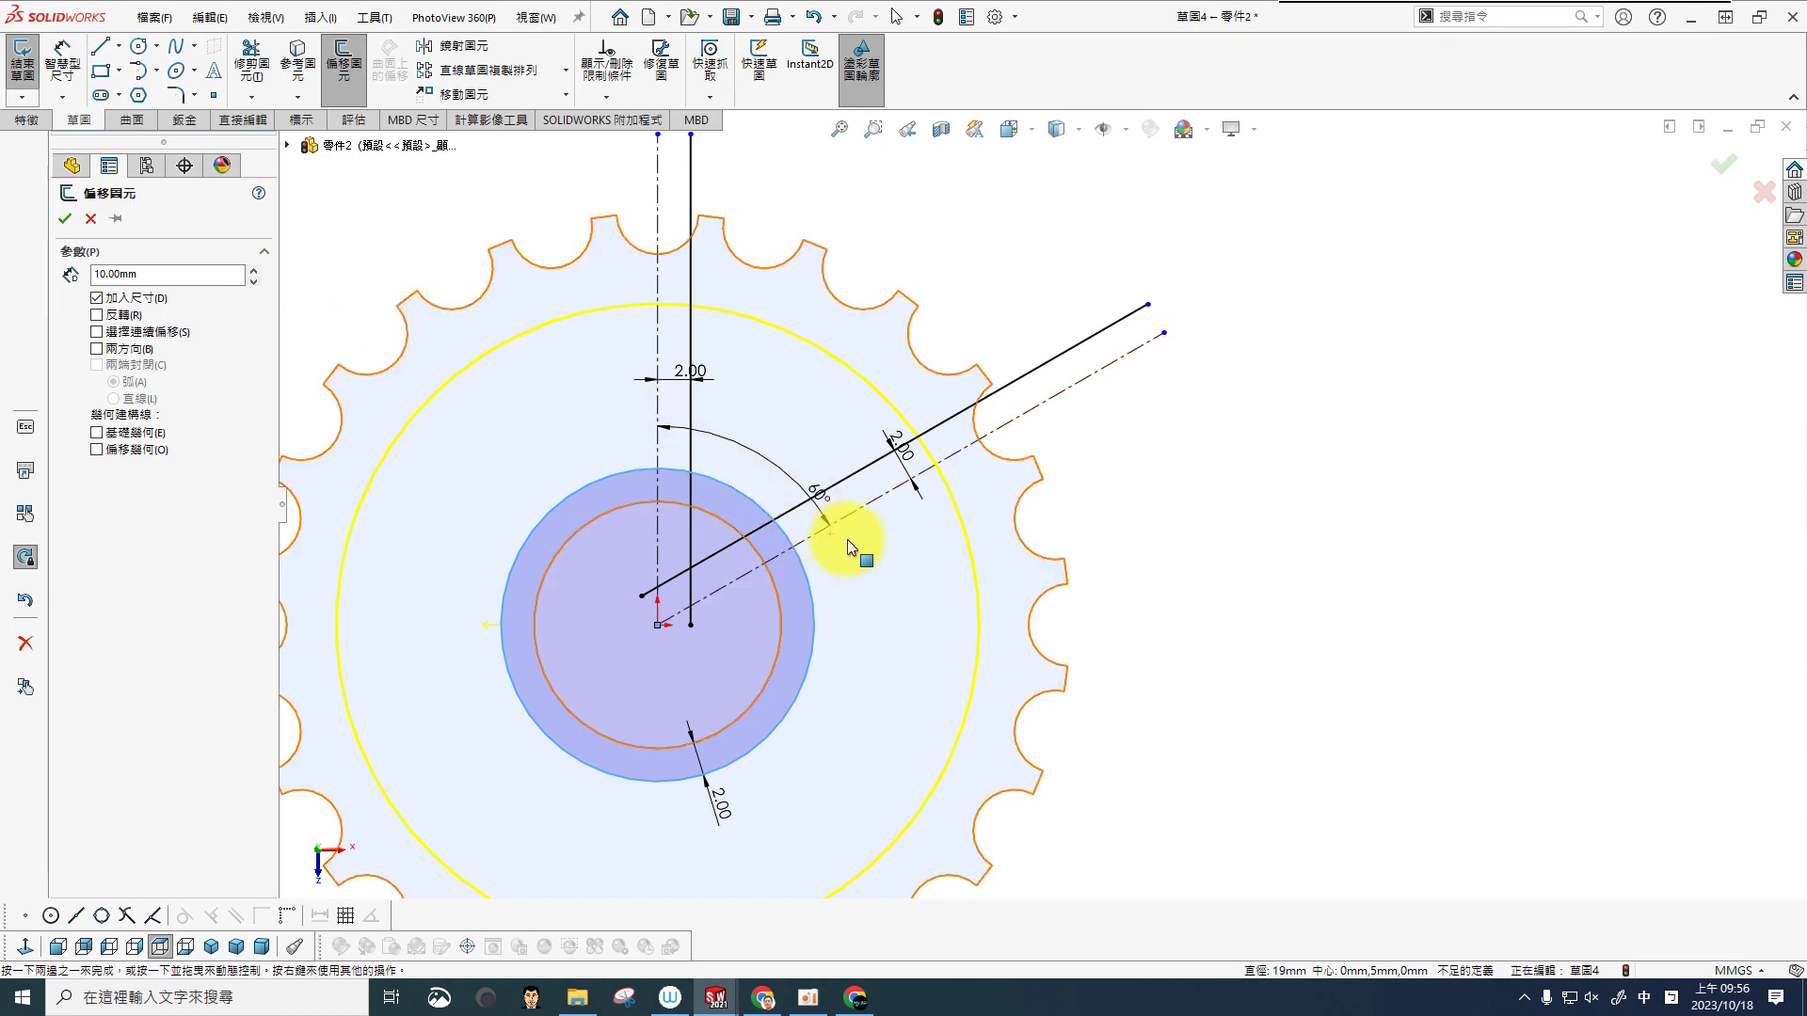
left_click(63, 218)
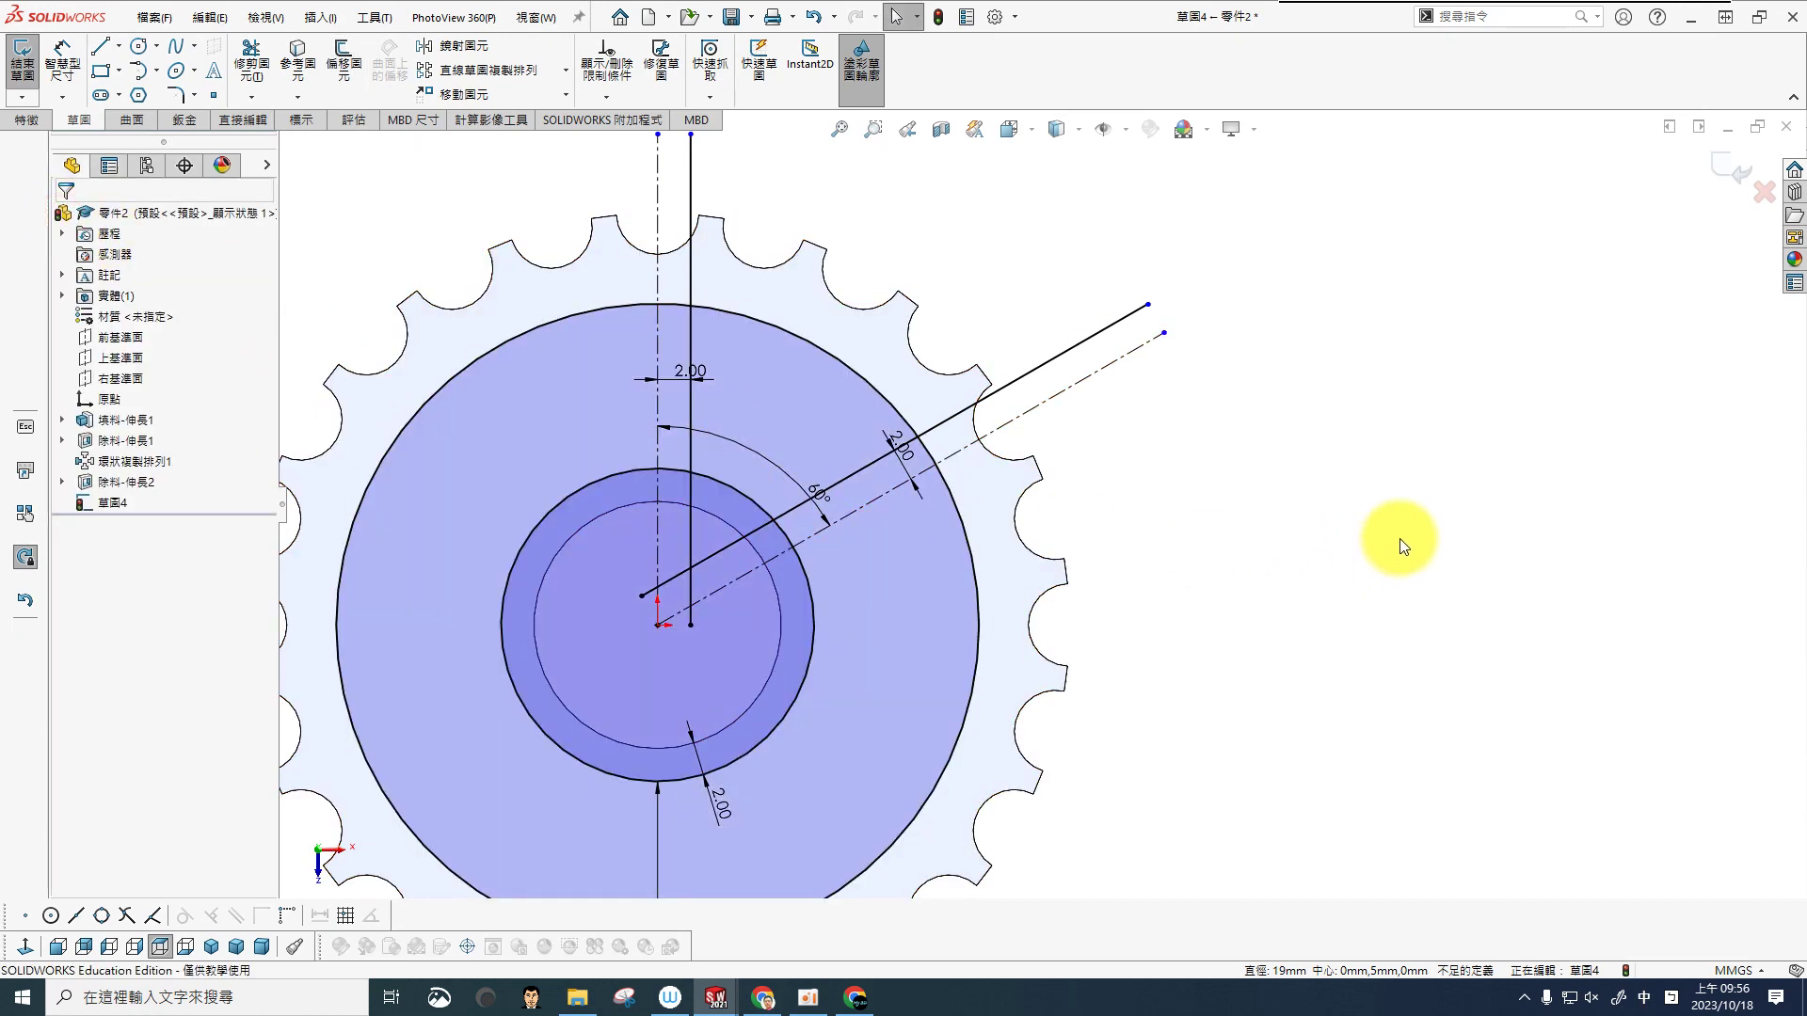
Step: Trim part of the large outer circle, then undo that trim
scroll(1012, 475, "up", 2)
scroll(1012, 466, "down", 1)
scroll(1013, 466, "down", 1)
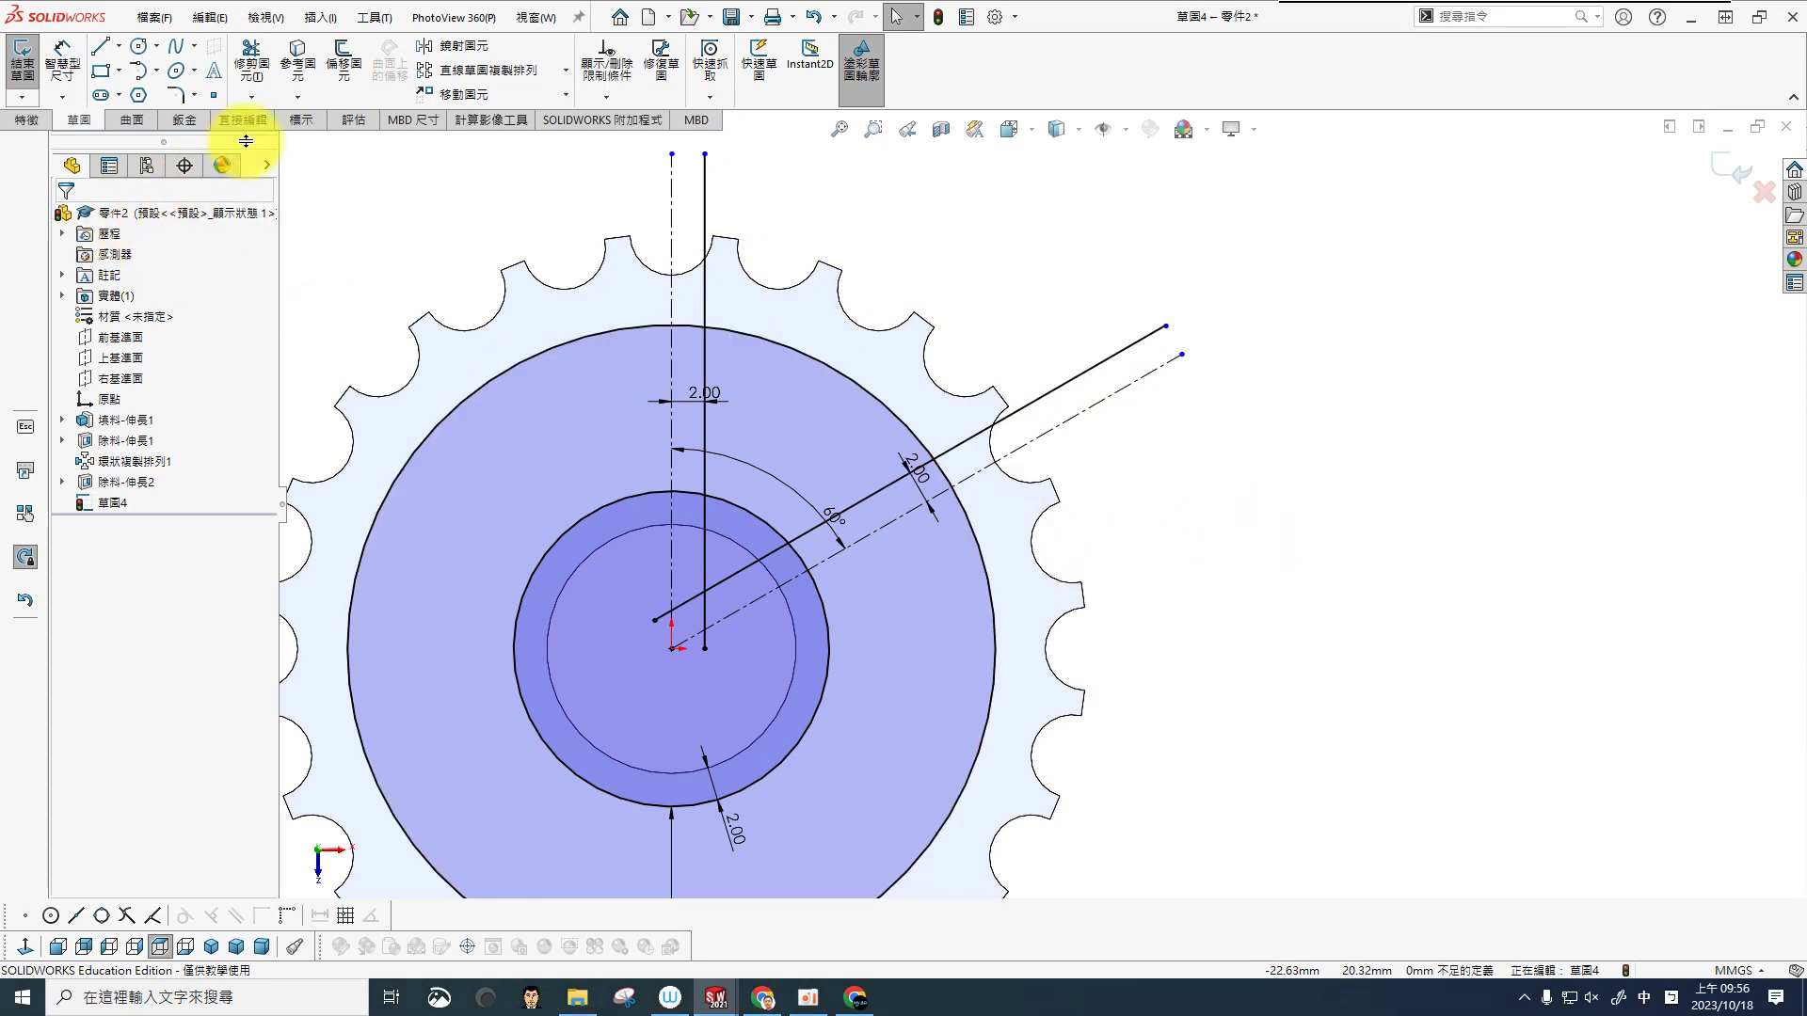
left_click(251, 66)
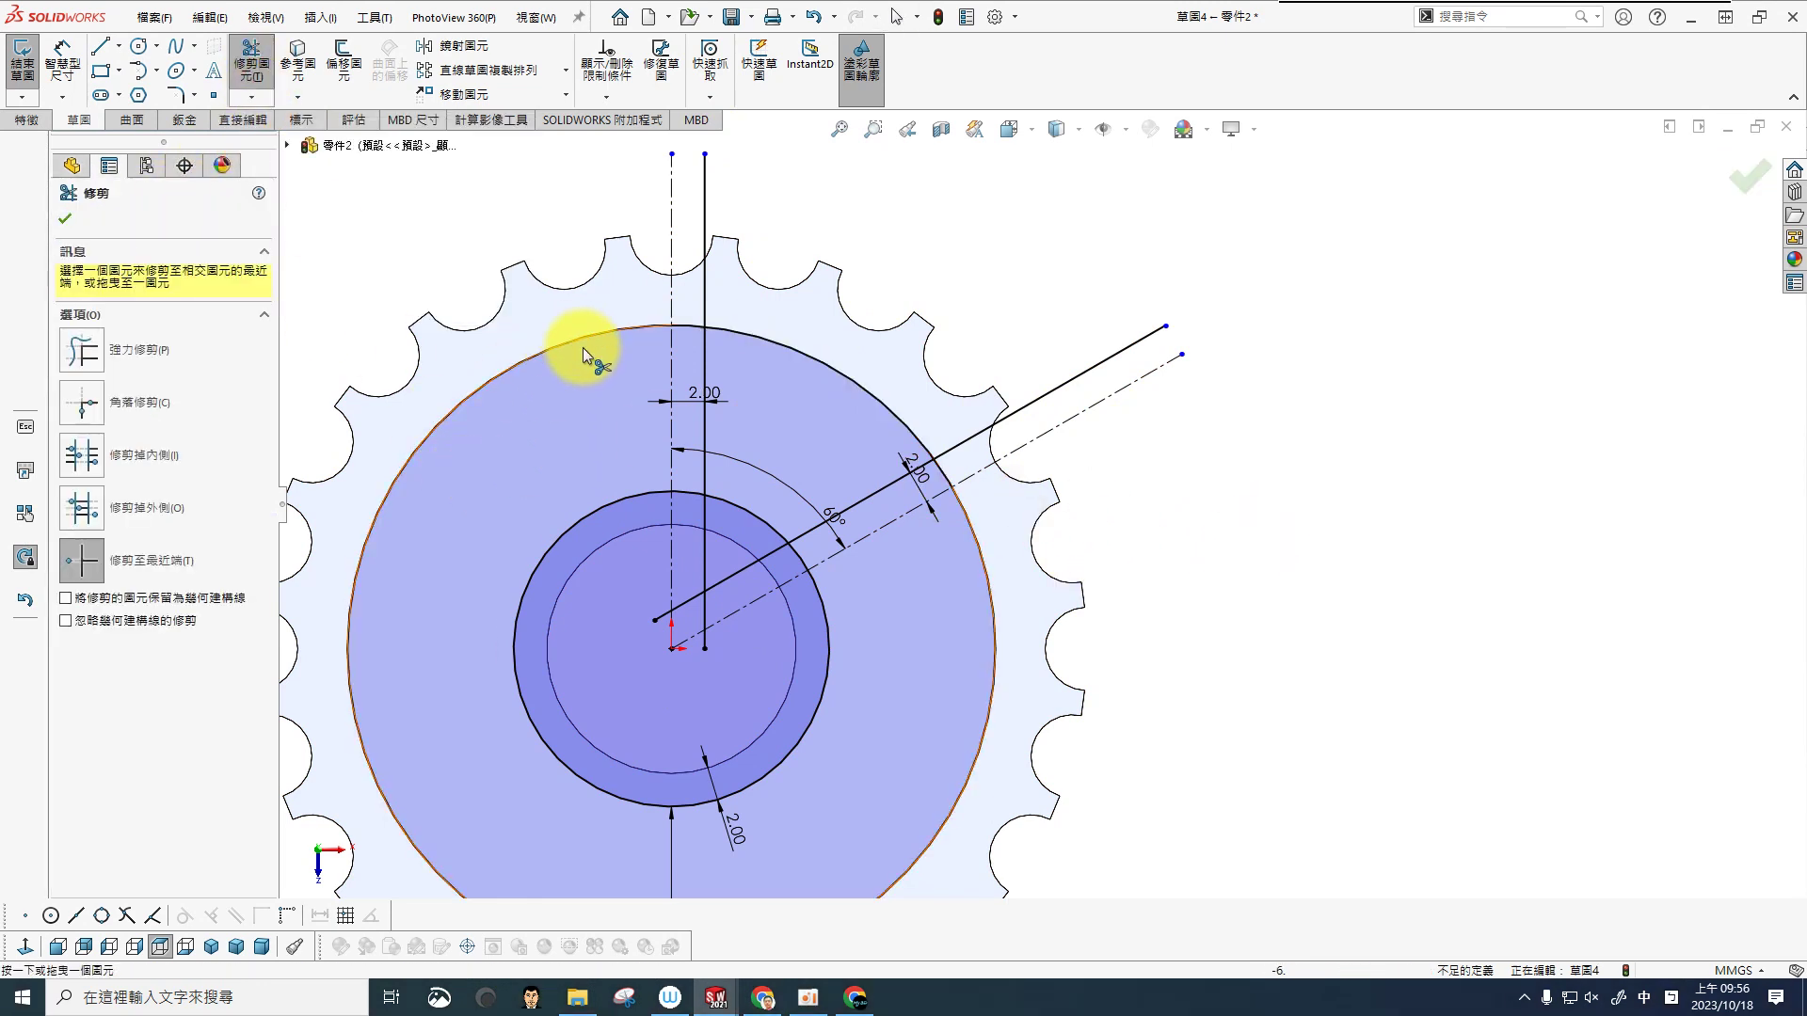
left_click(580, 397)
left_click(621, 308)
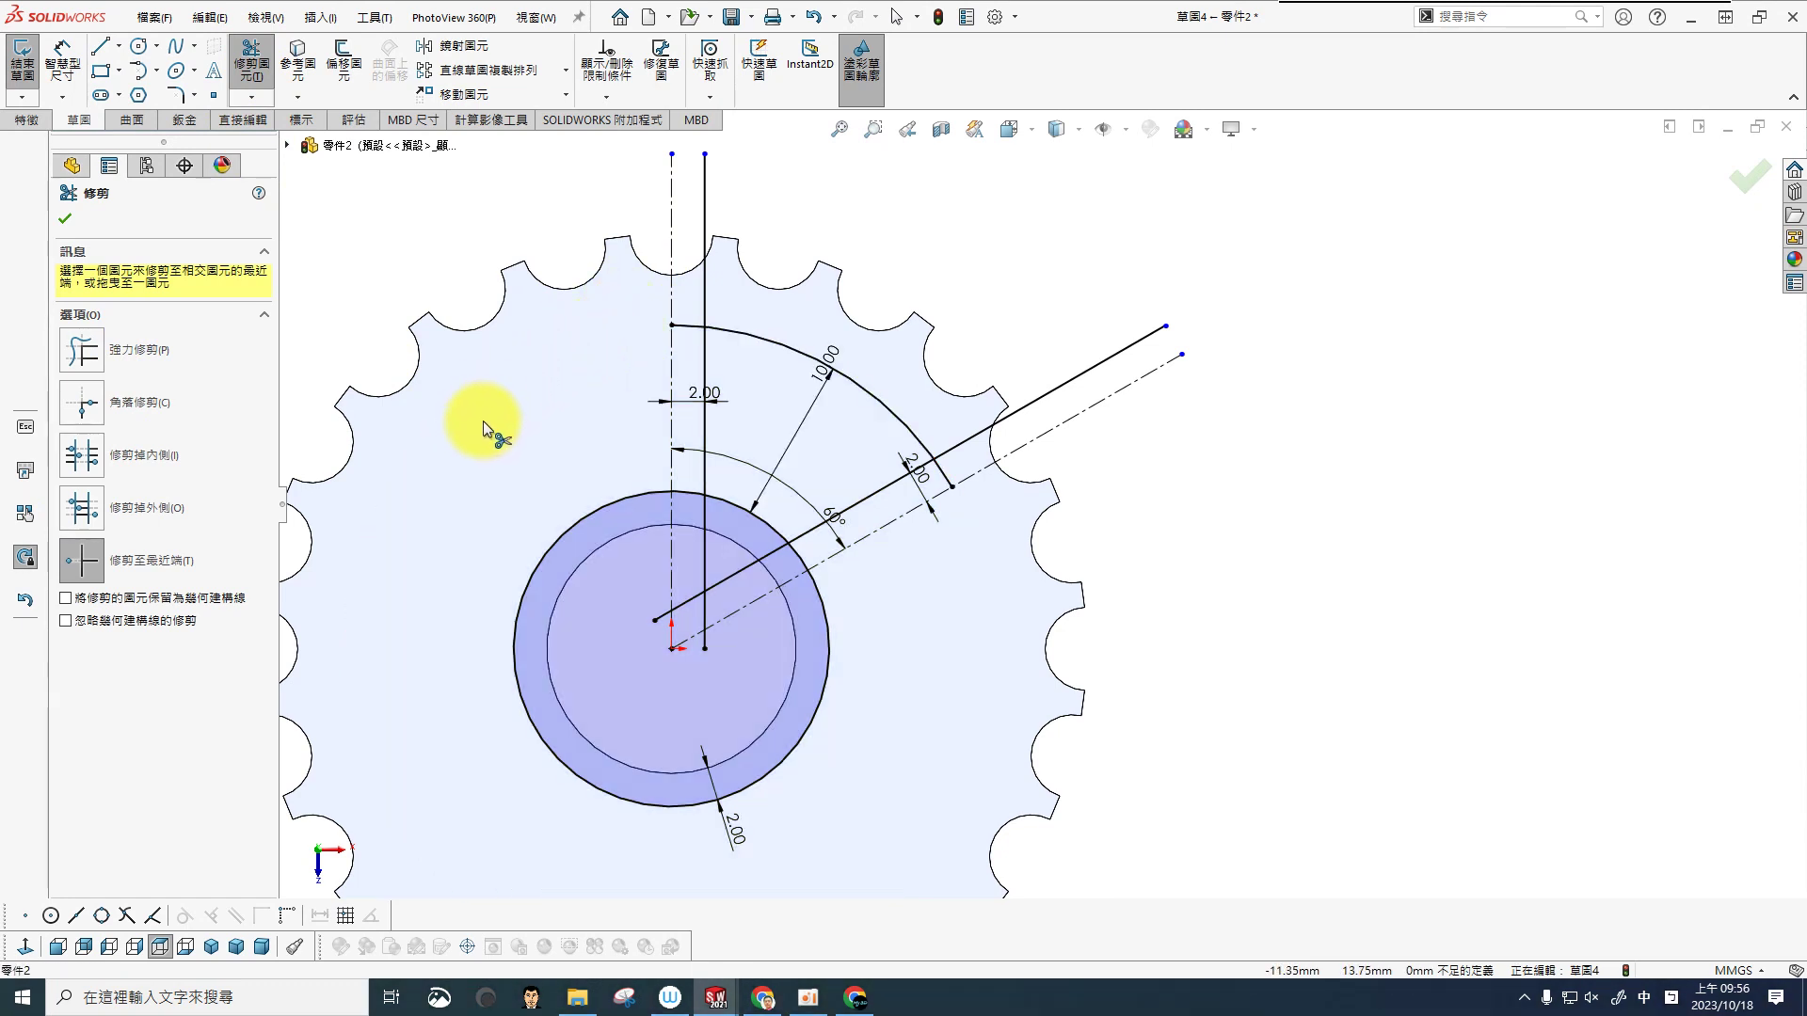
key("ctrl+z")
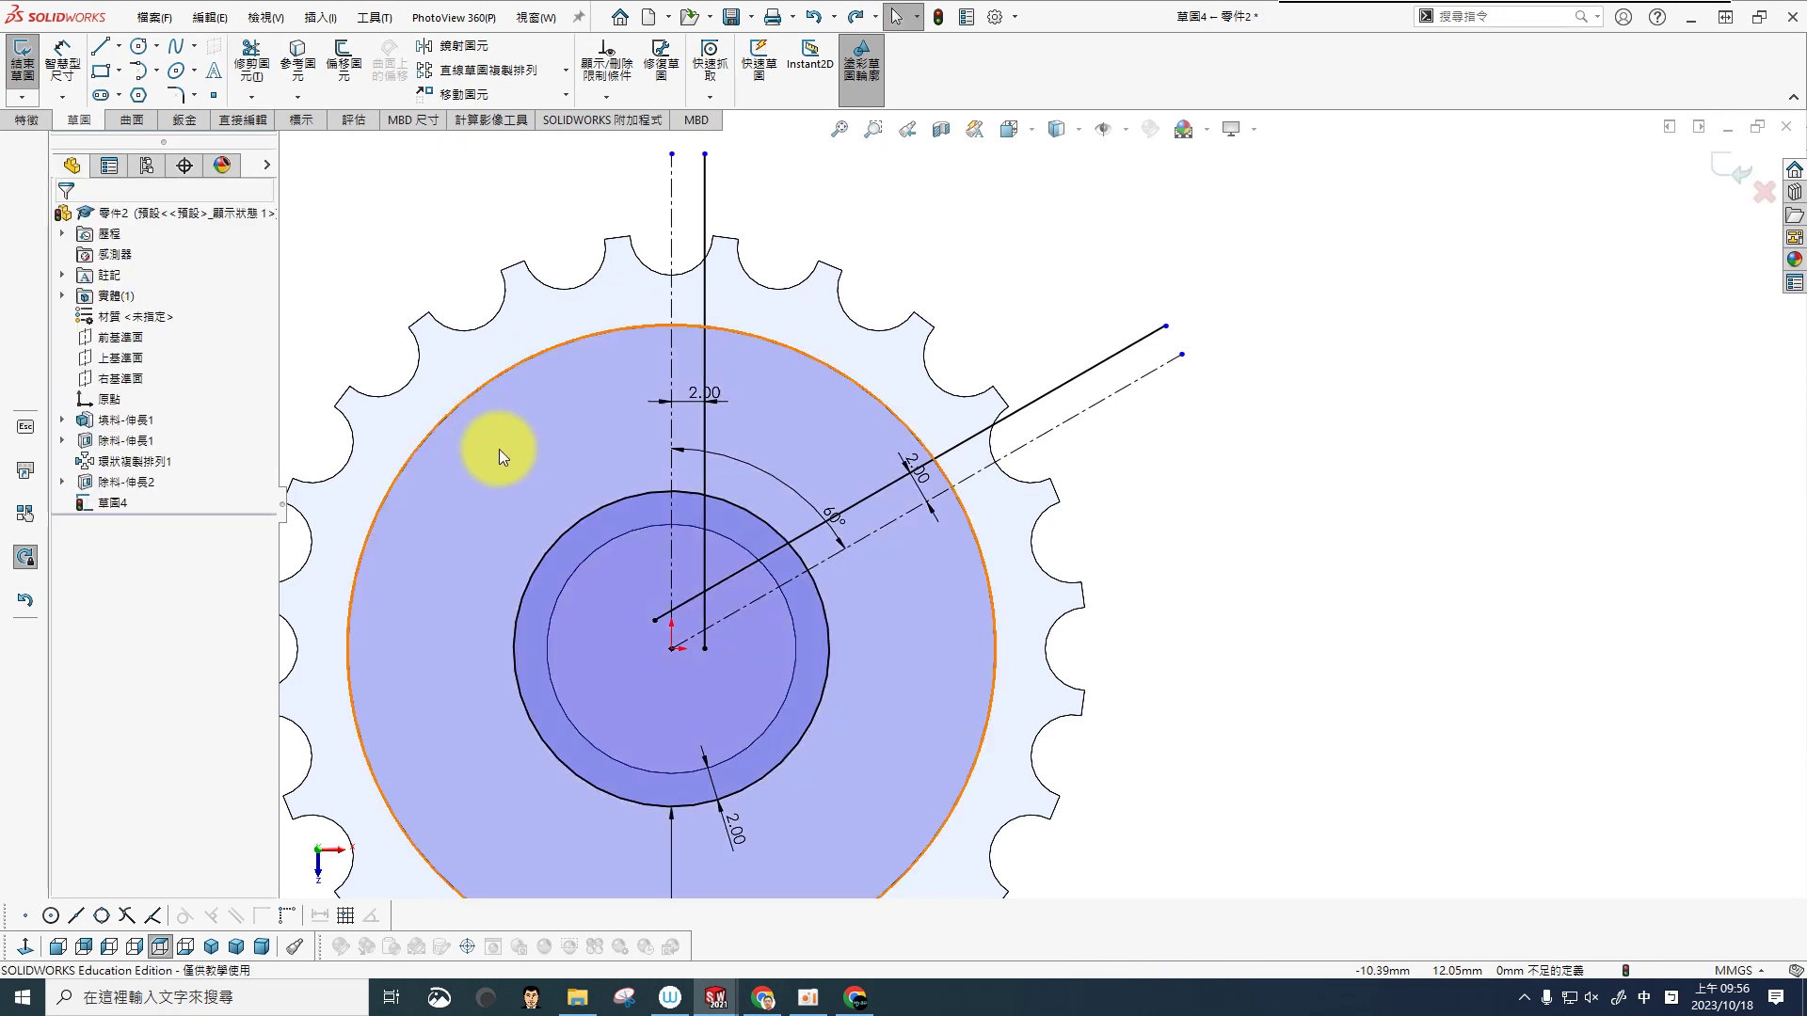
Step: Power-trim the outer circle, extra lines and arc stubs, leaving the 60° sector outline
left_click(252, 58)
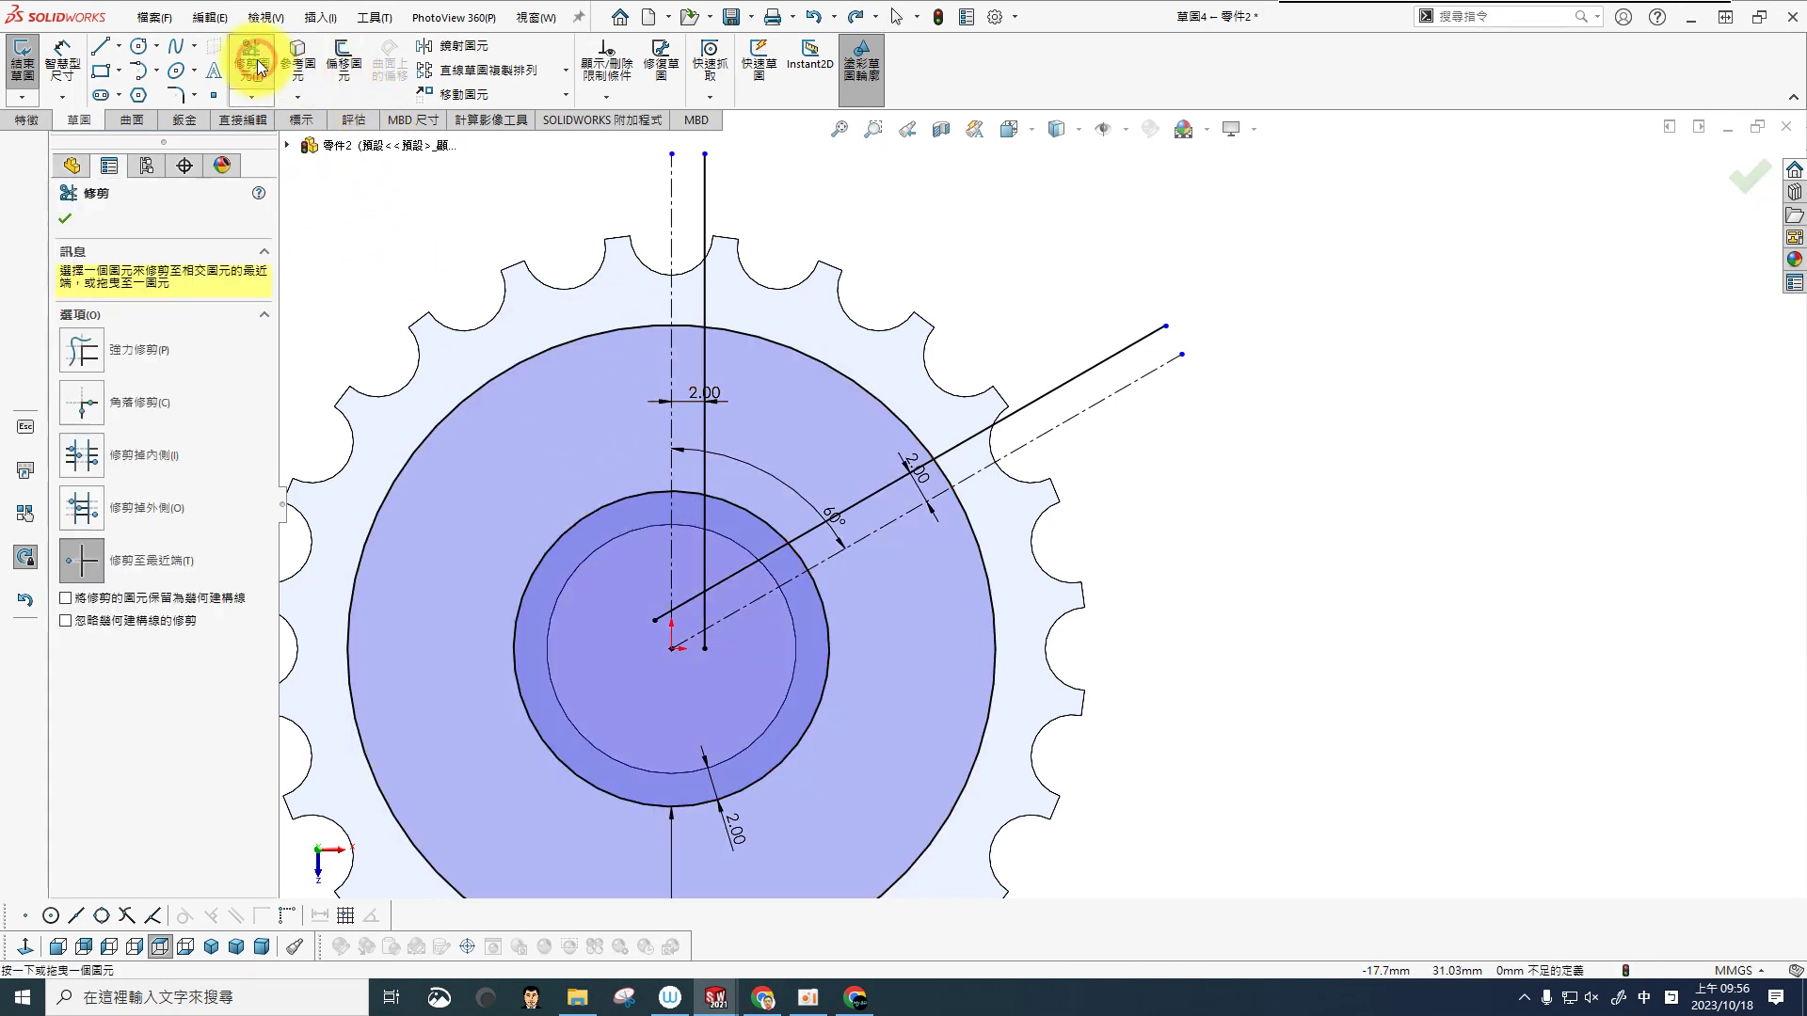
left_click(89, 353)
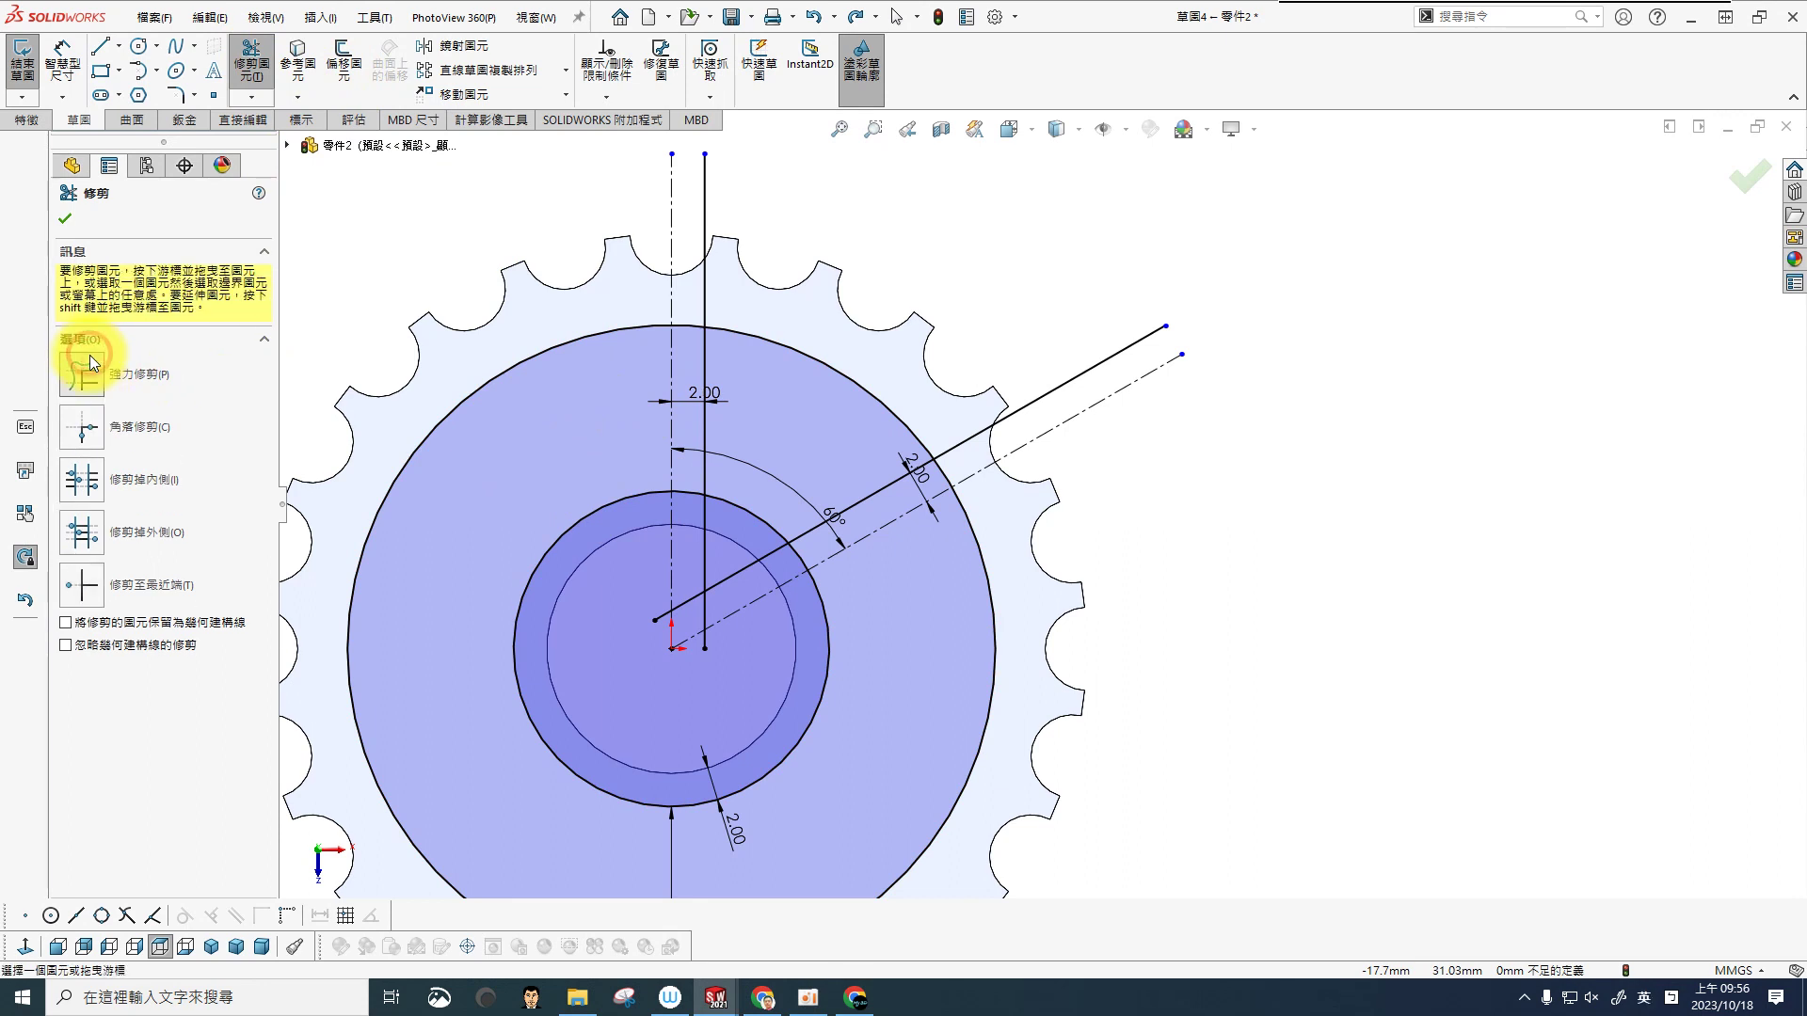
mouse_move(597, 311)
left_mouse_down()
mouse_move(589, 387)
mouse_move(670, 605)
mouse_move(718, 573)
mouse_move(685, 544)
mouse_move(624, 223)
left_mouse_up()
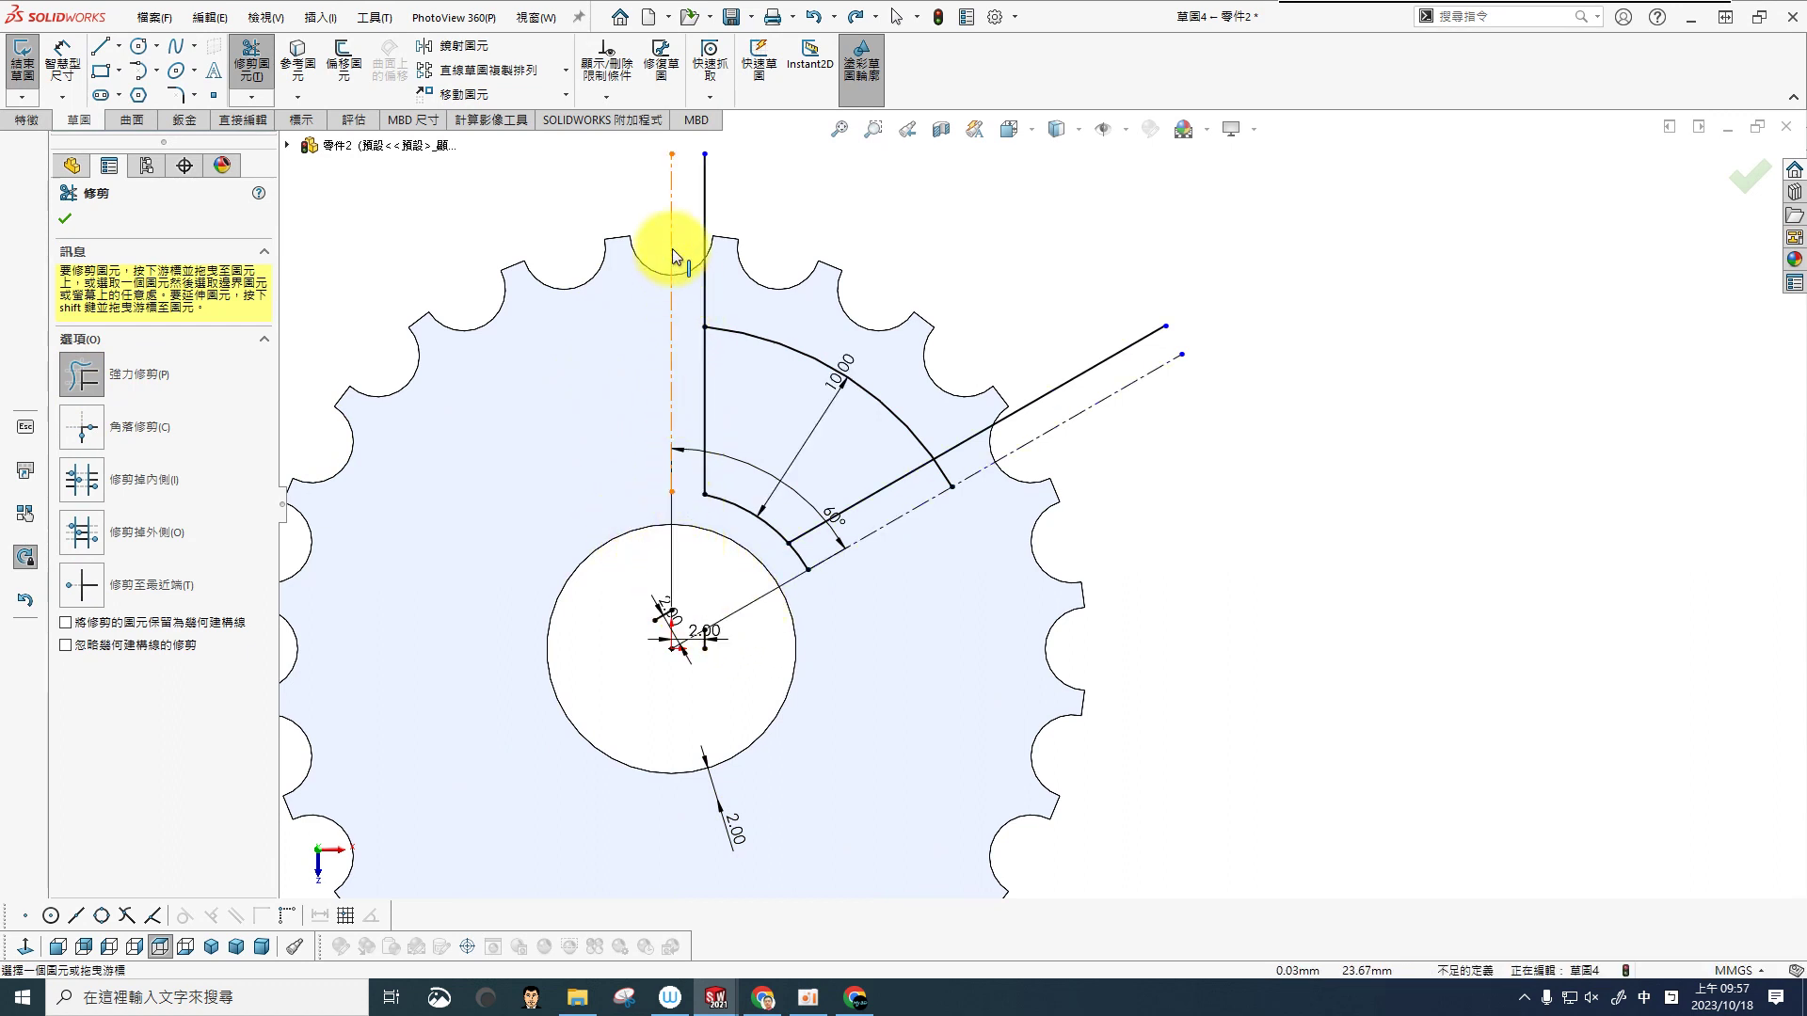
mouse_move(623, 312)
left_mouse_down()
mouse_move(747, 311)
mouse_move(906, 354)
mouse_move(986, 472)
mouse_move(1019, 576)
left_mouse_up()
scroll(934, 580, "down", 2)
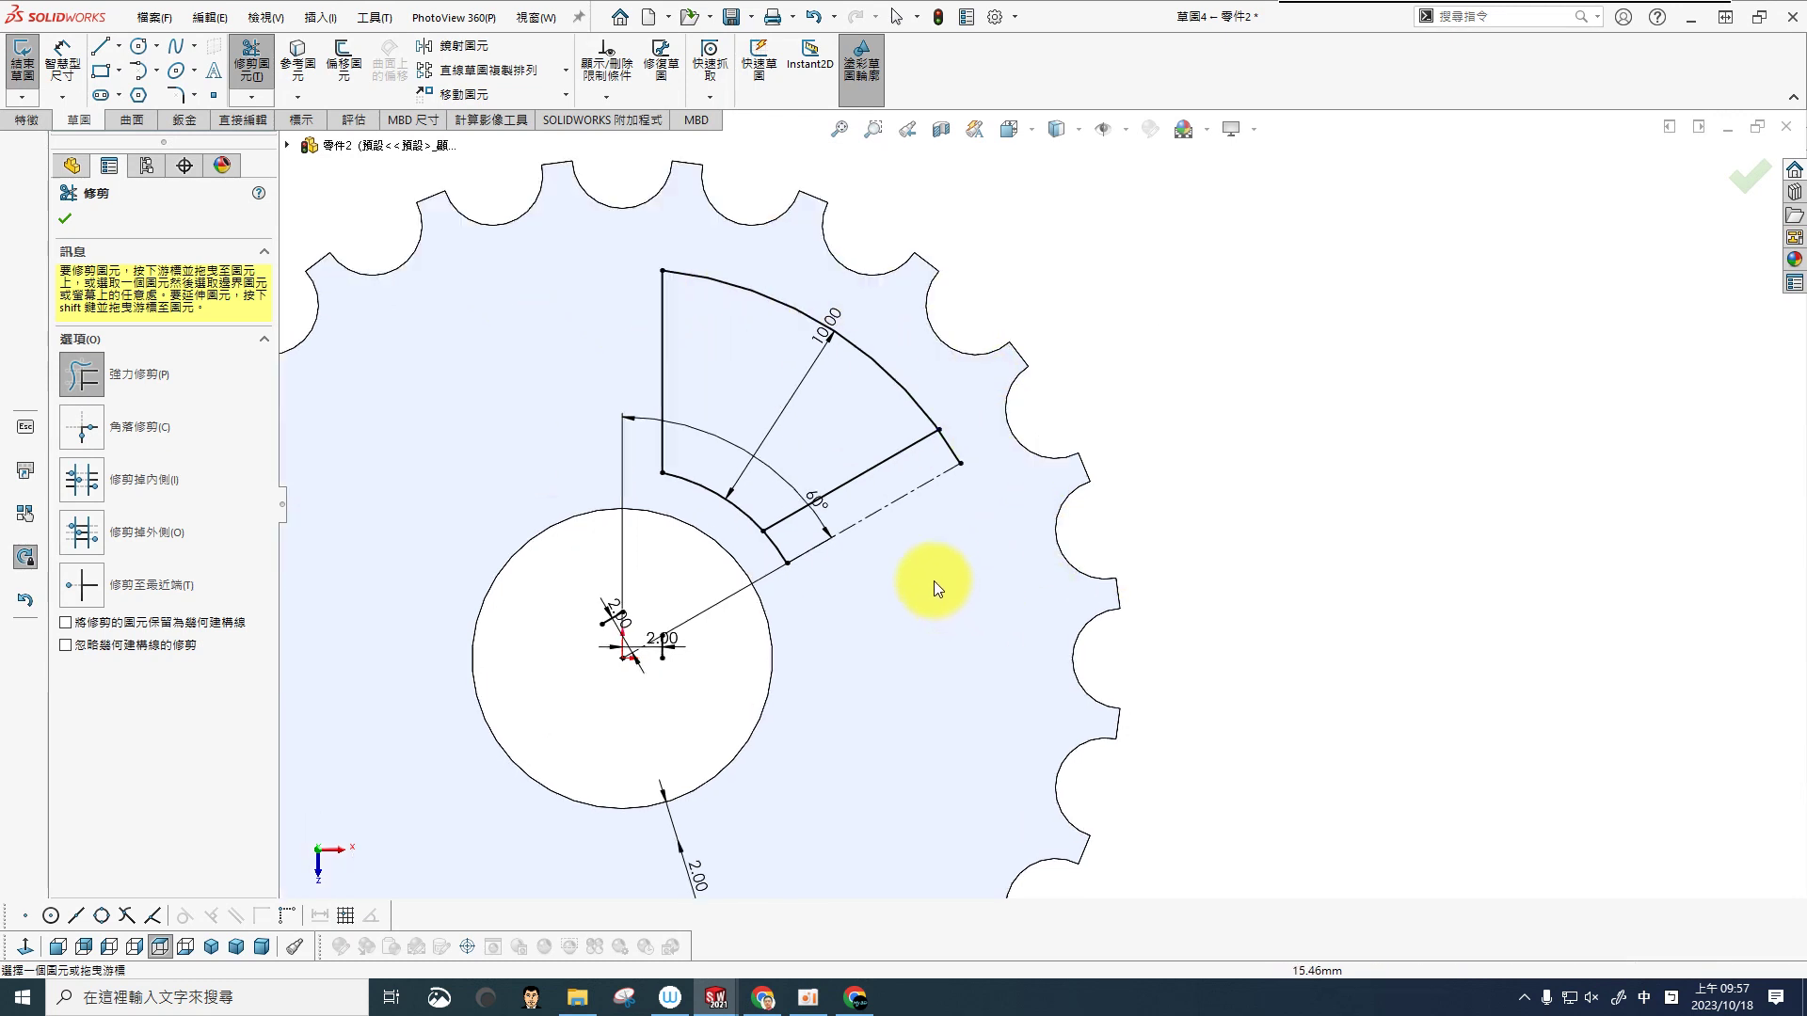
mouse_move(831, 560)
left_mouse_down()
mouse_move(775, 524)
mouse_move(755, 552)
mouse_move(985, 443)
left_mouse_up()
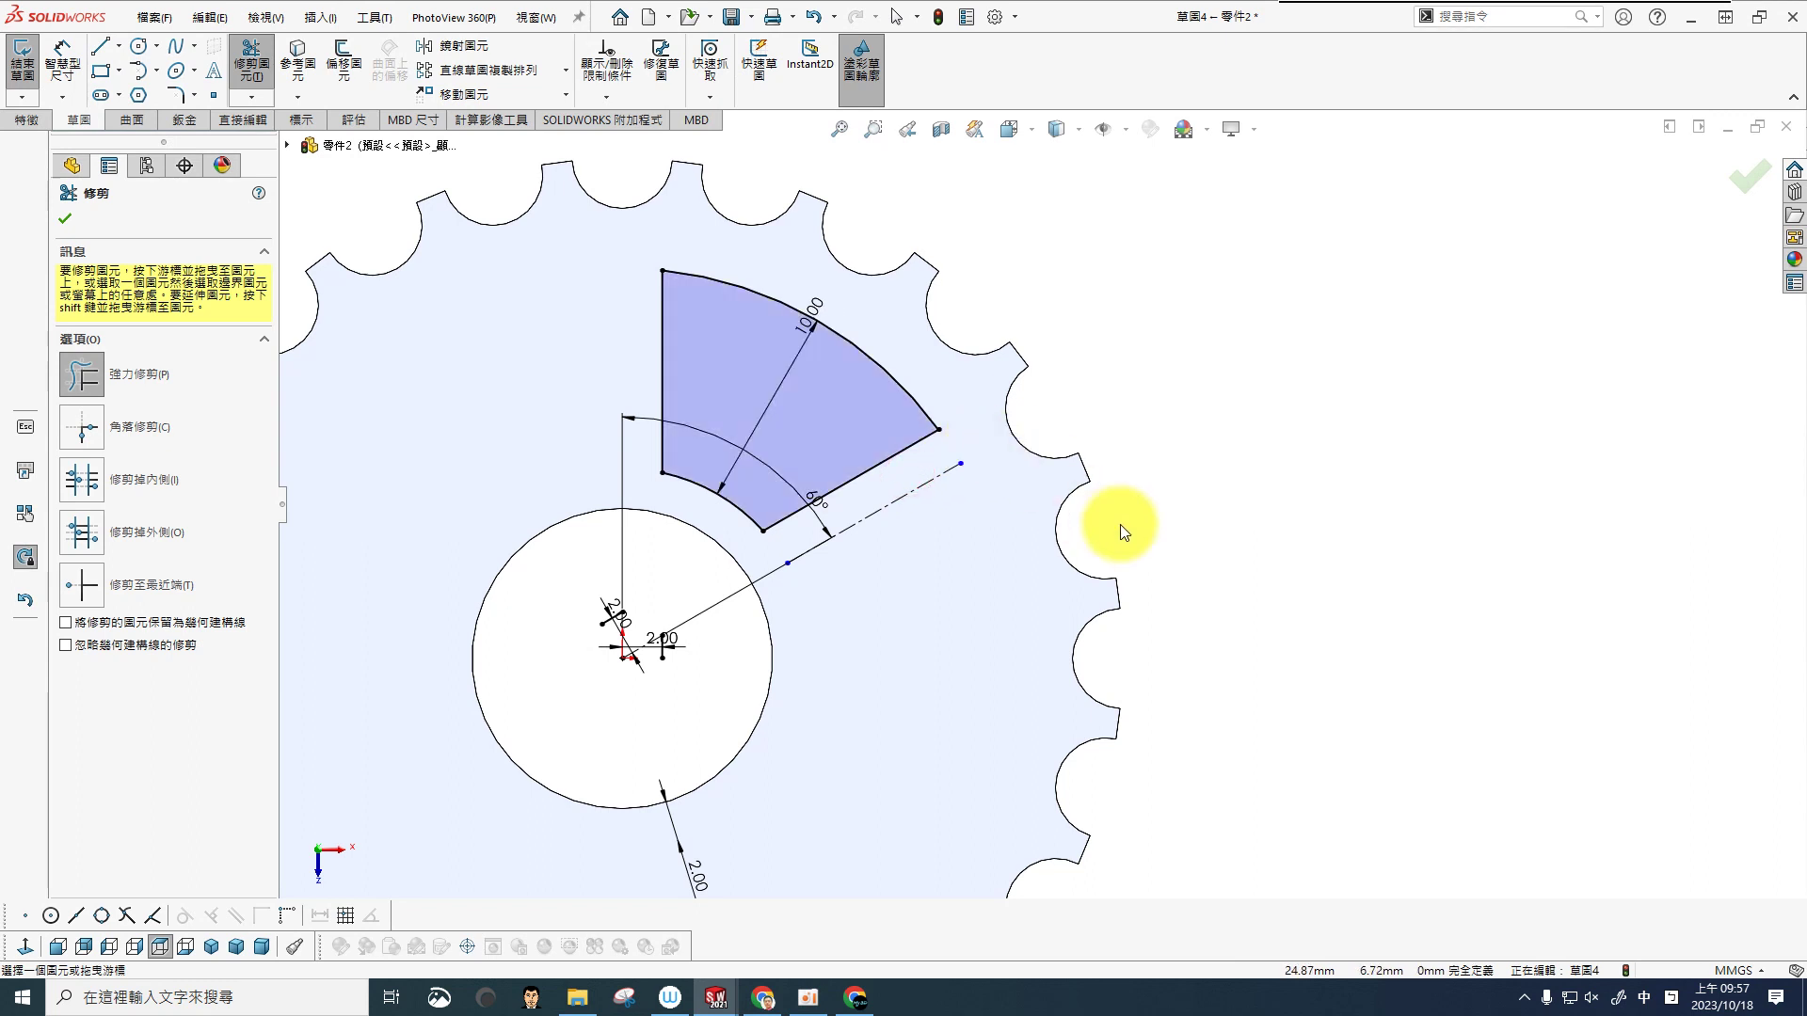
scroll(1020, 483, "up", 3)
scroll(1030, 491, "down", 2)
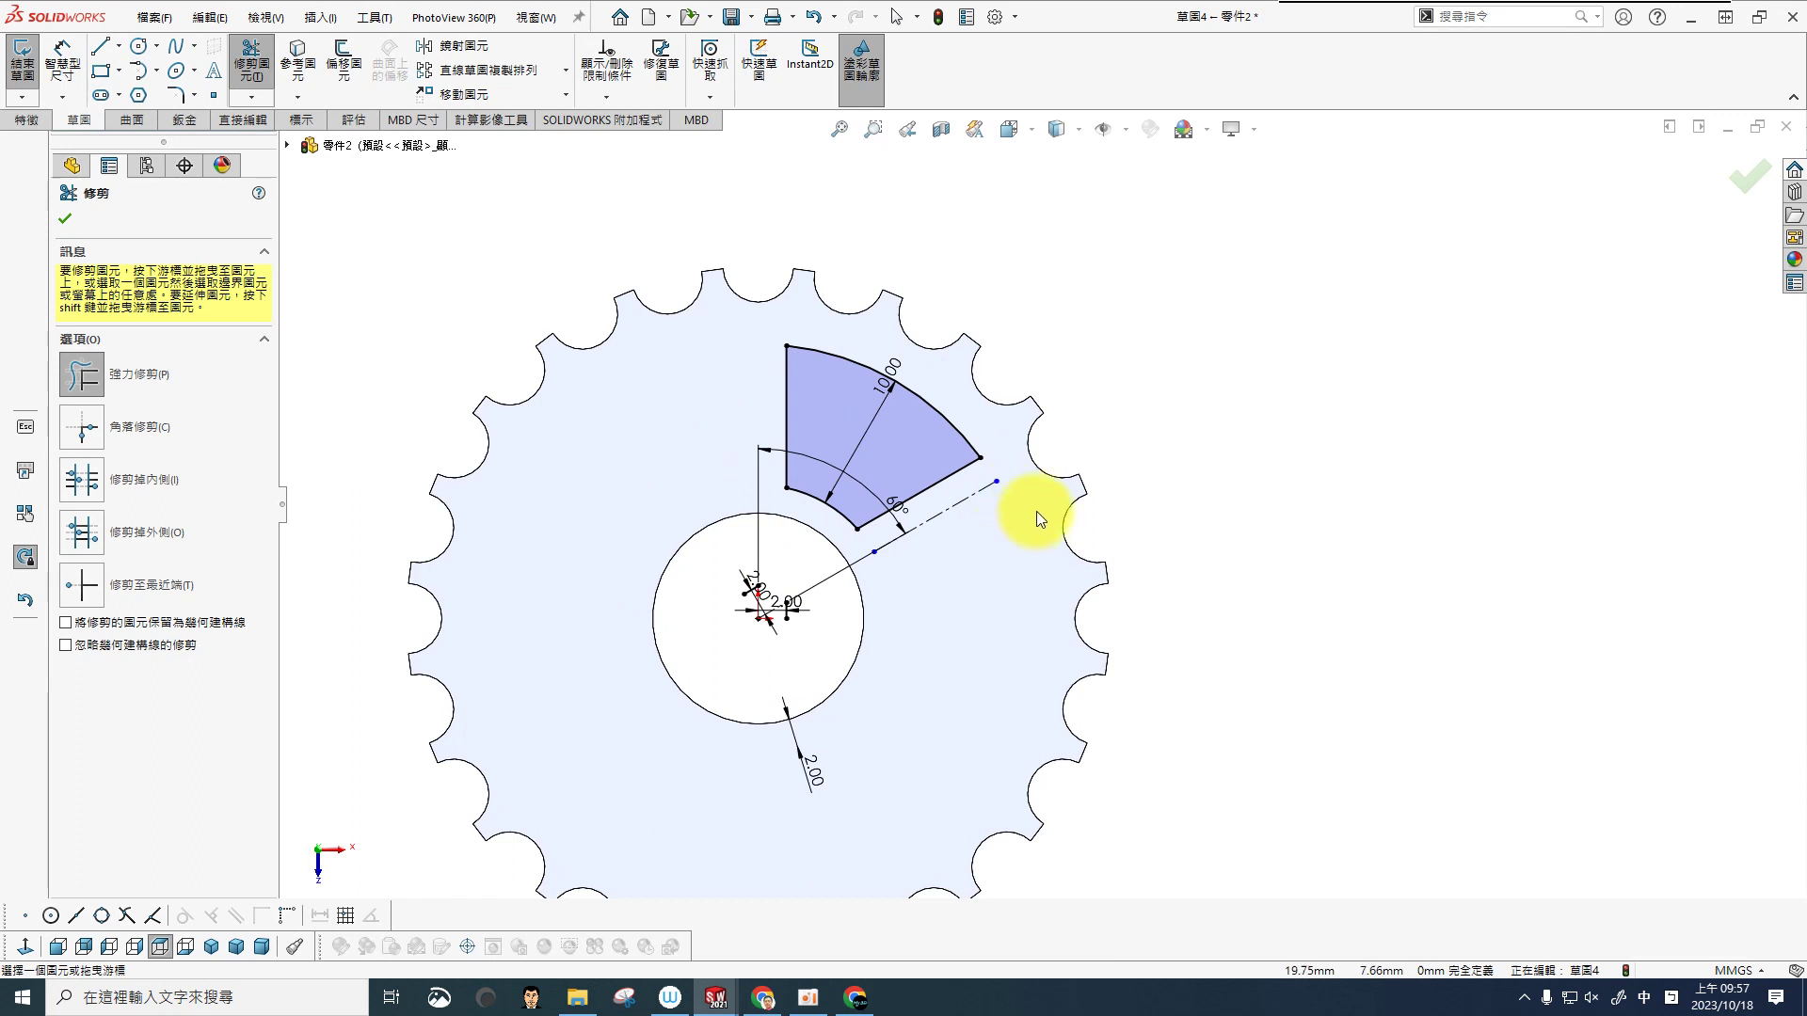
scroll(1036, 511, "down", 2)
left_click(1741, 188)
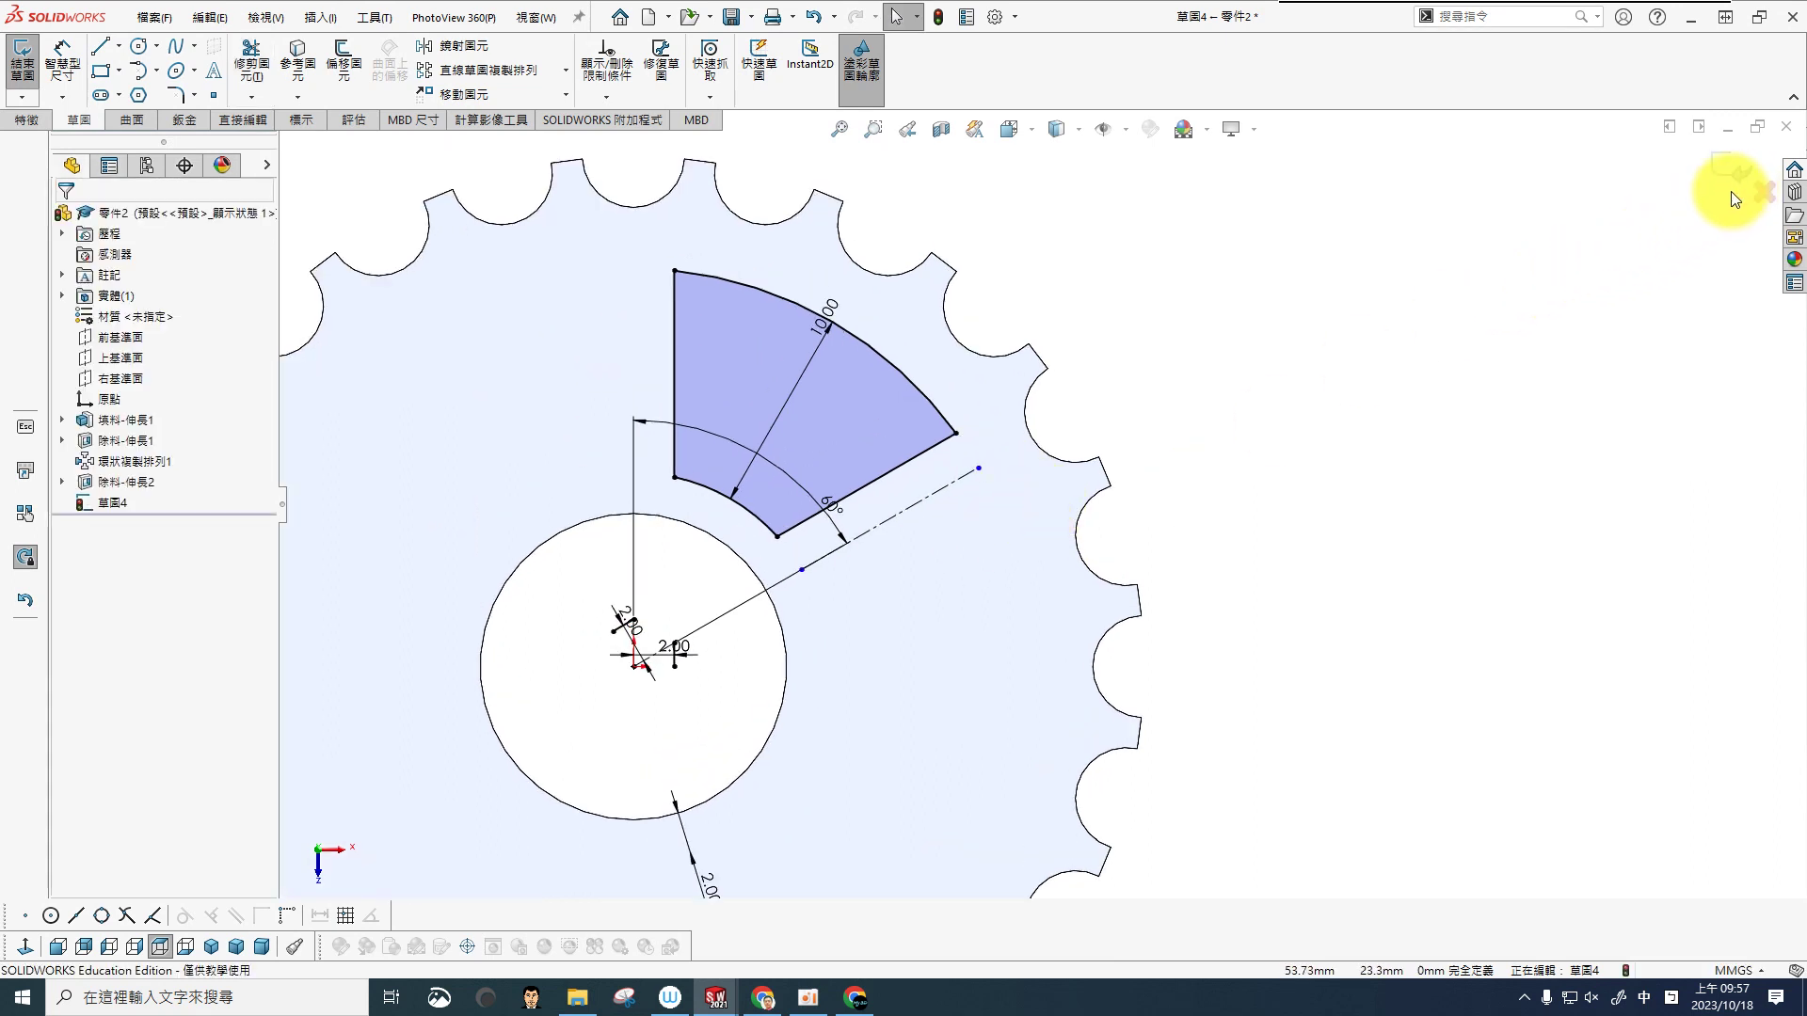
Step: Exit the sketch and cut the trimmed sector contour through the gear
left_click(1729, 172)
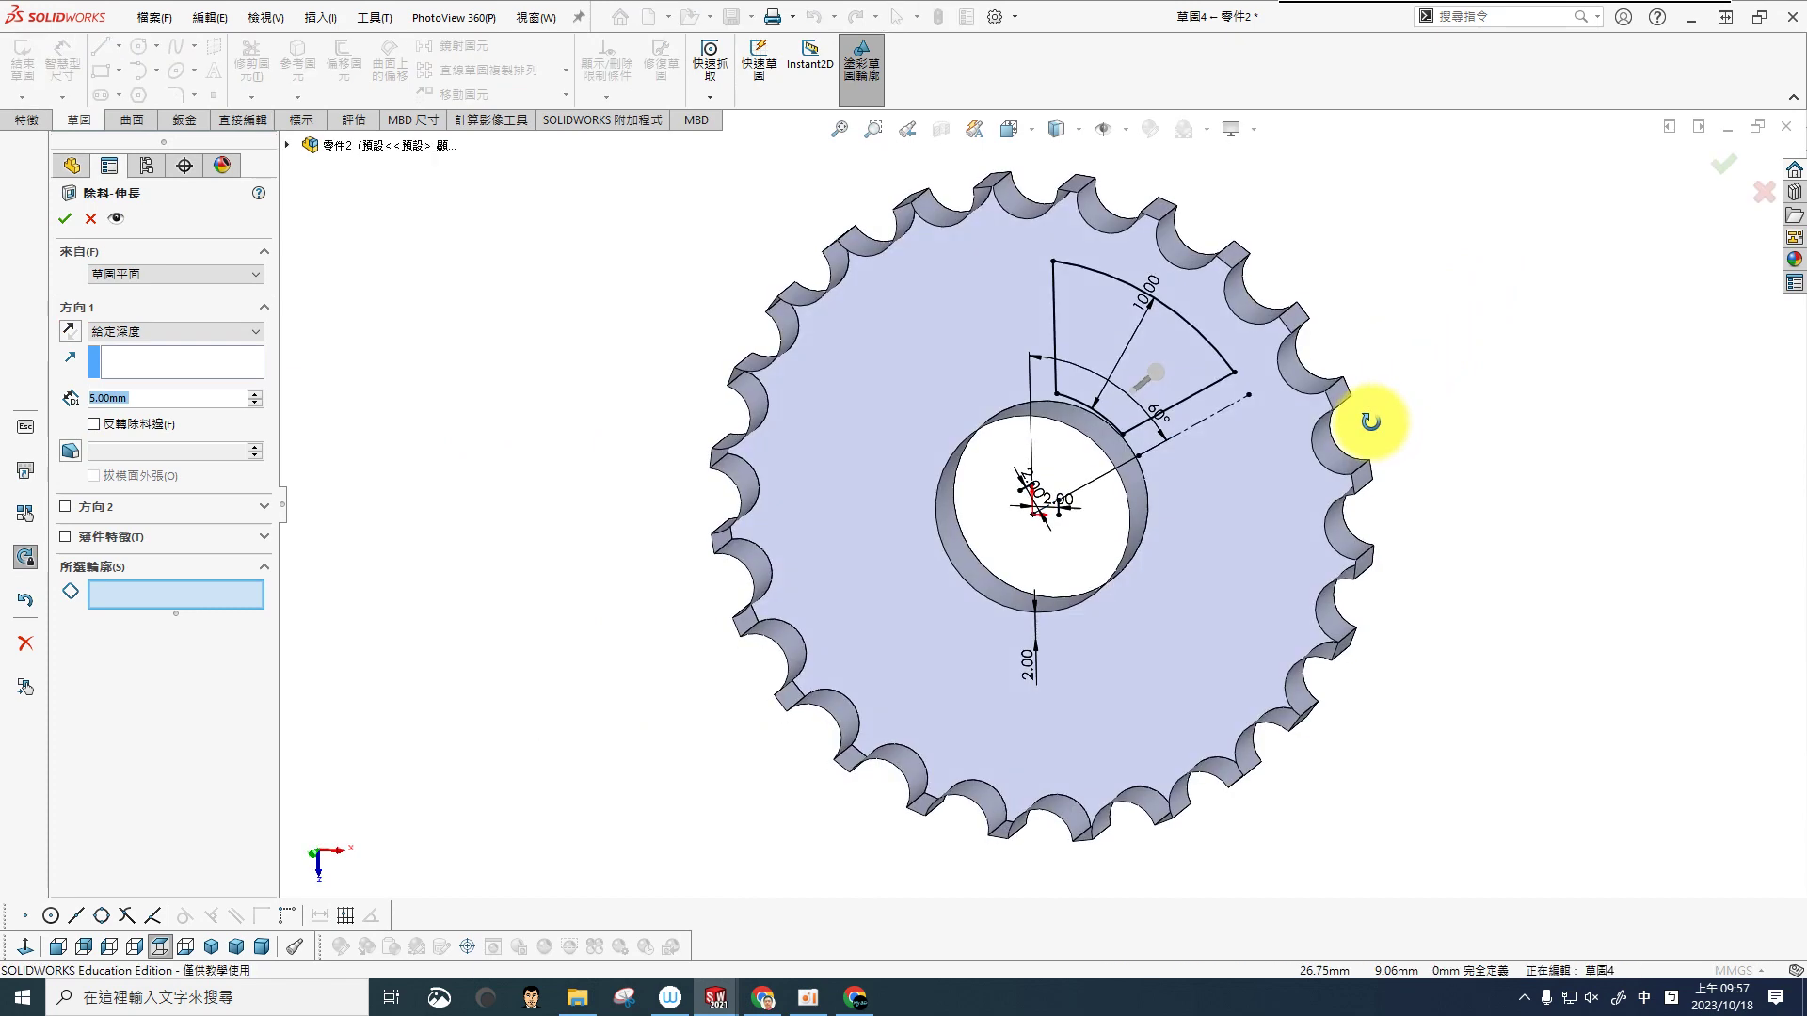
scroll(1374, 412, "down", 4)
scroll(621, 435, "down", 3)
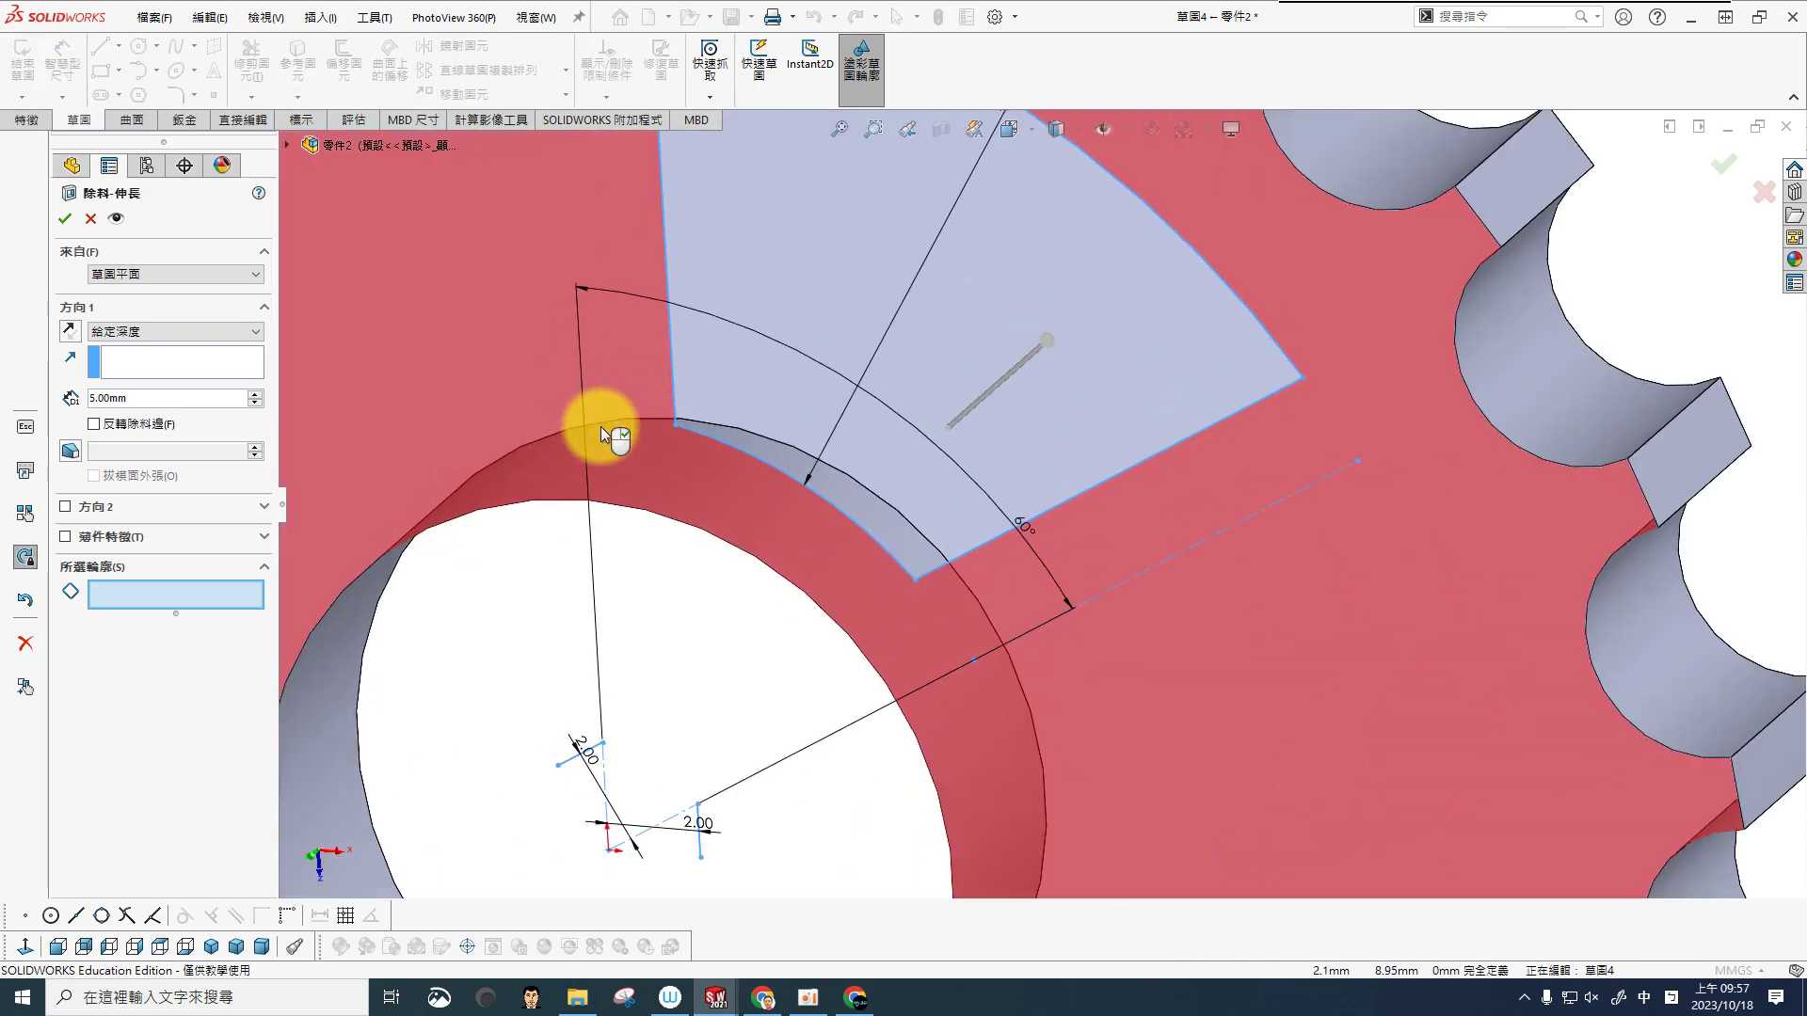
scroll(1041, 505, "up", 4)
left_click(1084, 444)
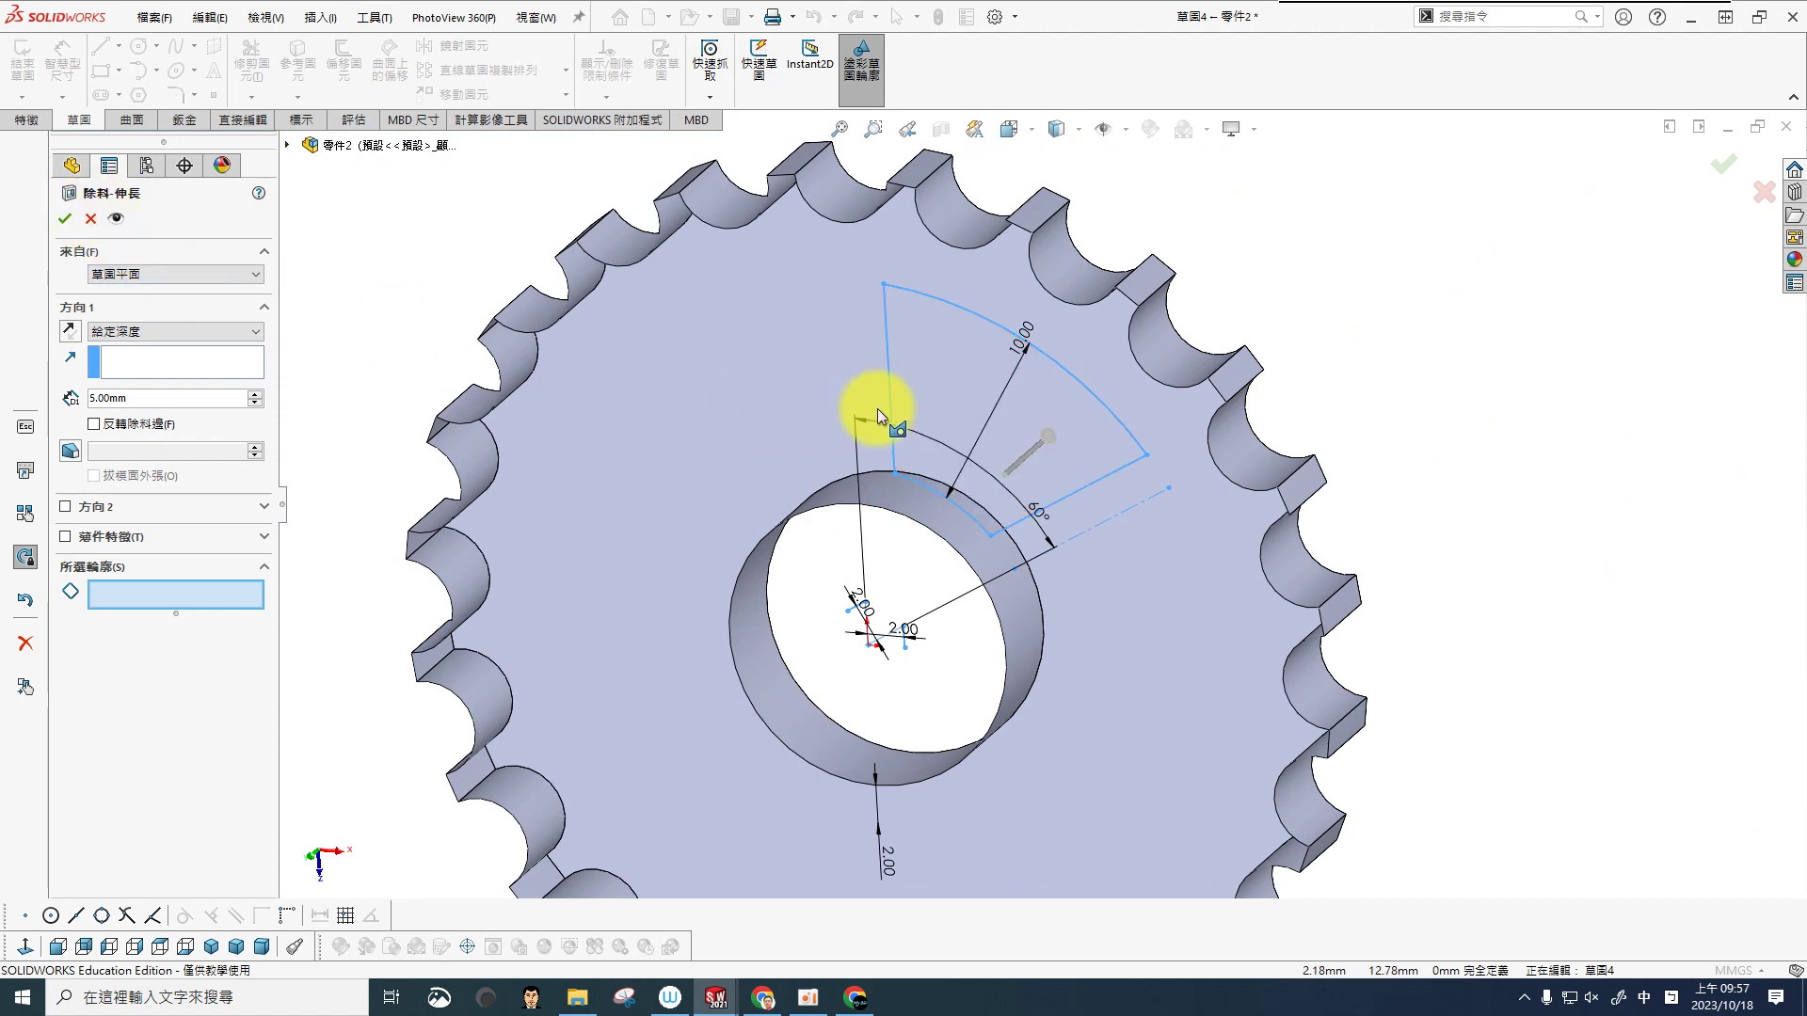
left_click(1018, 426)
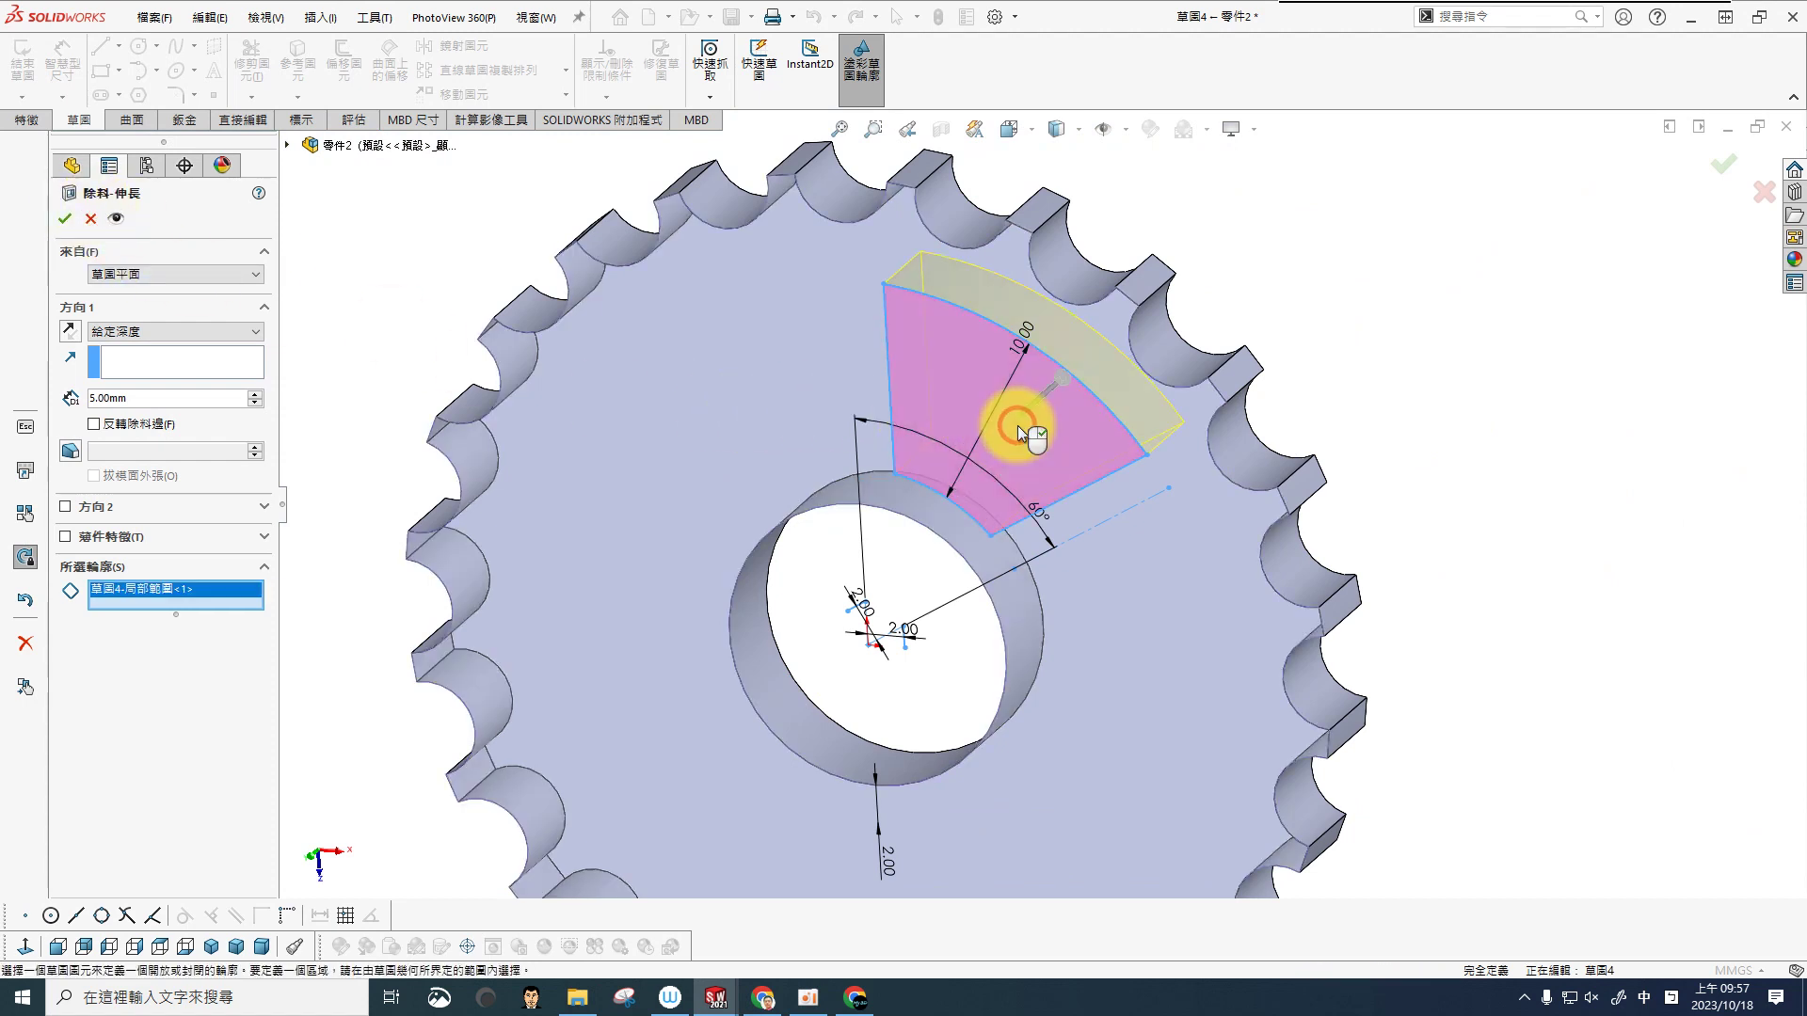
left_click(1717, 161)
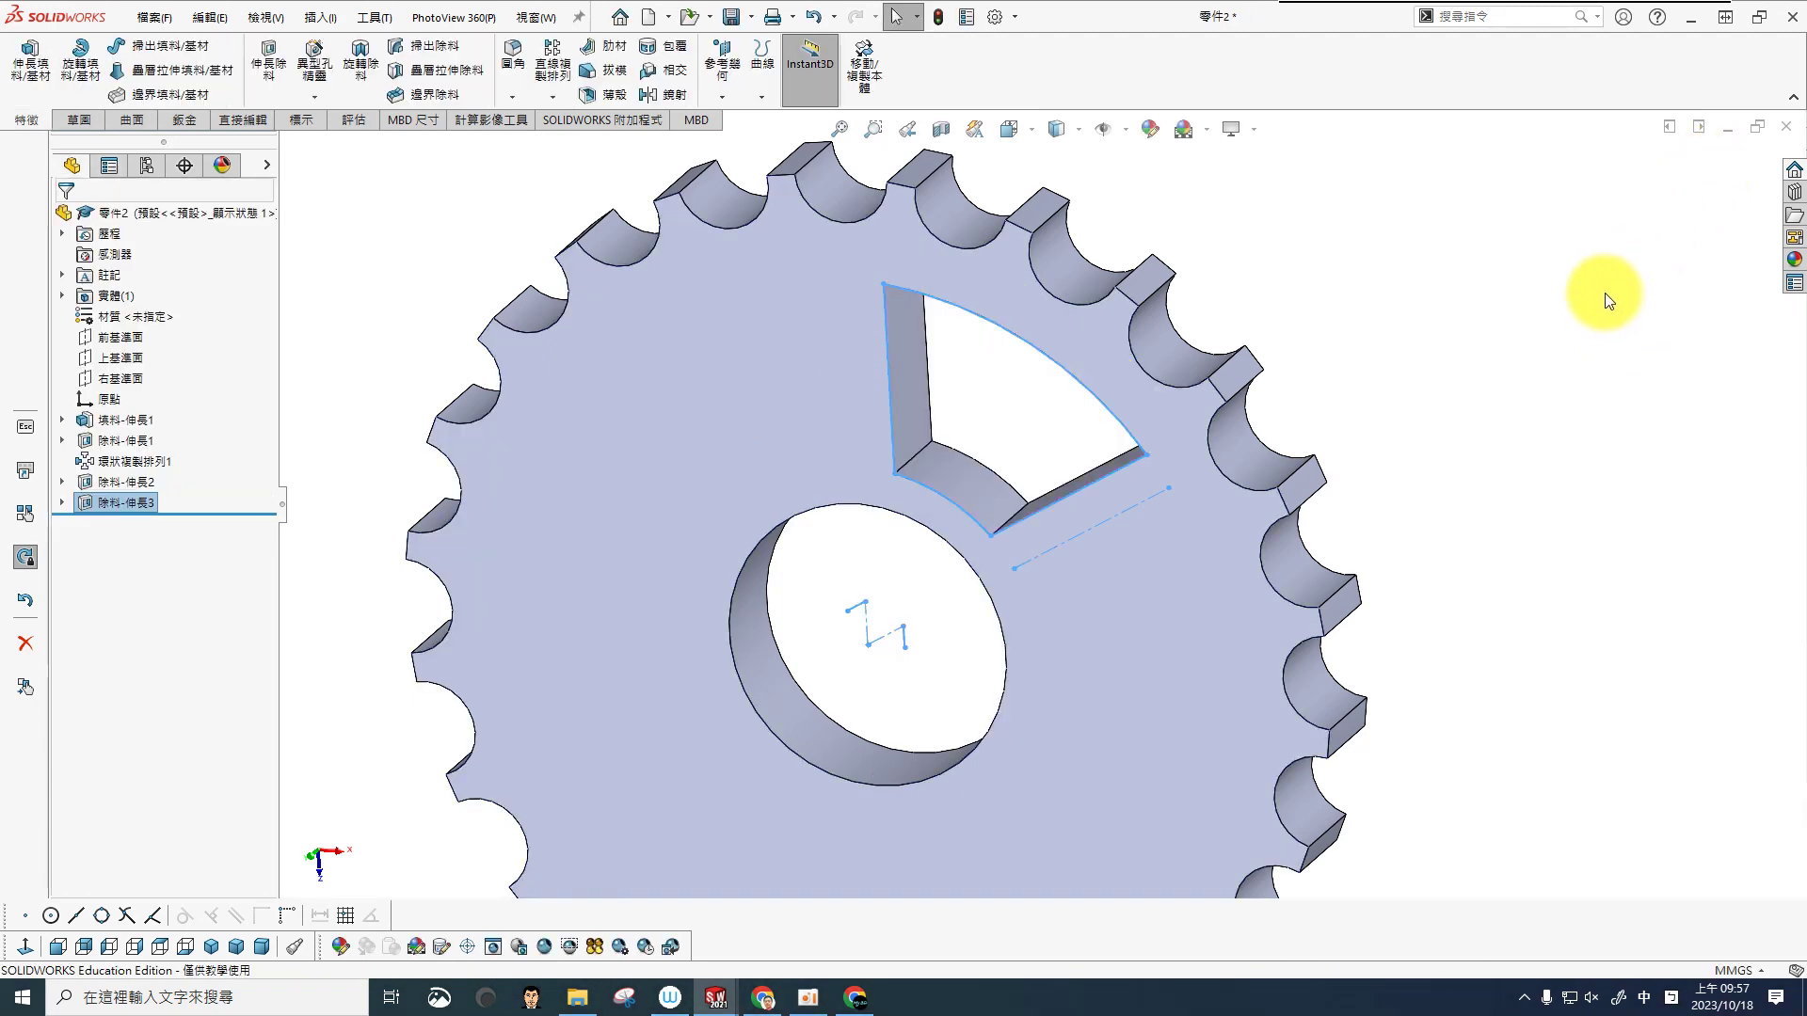
Step: Orbit and zoom around the gear to inspect the new wedge cut's side walls
middle_click_drag(1605, 295, 1517, 425)
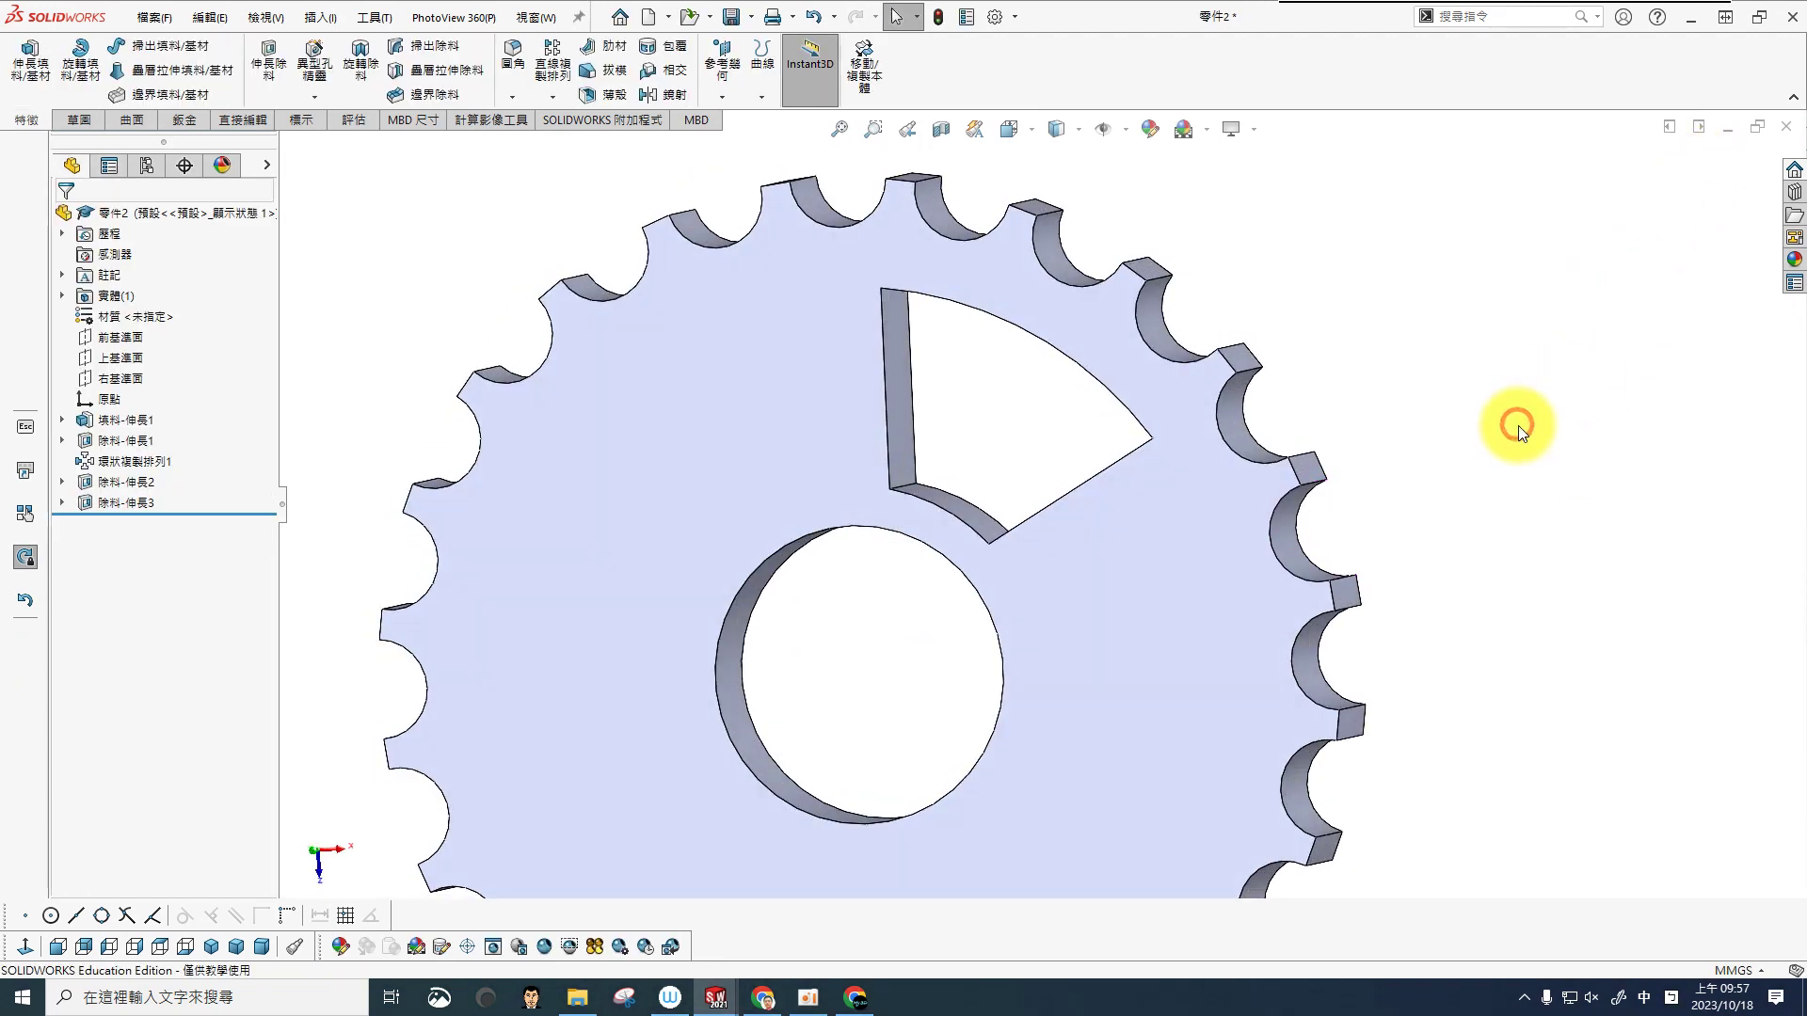
scroll(1104, 497, "down", 3)
scroll(1132, 479, "down", 3)
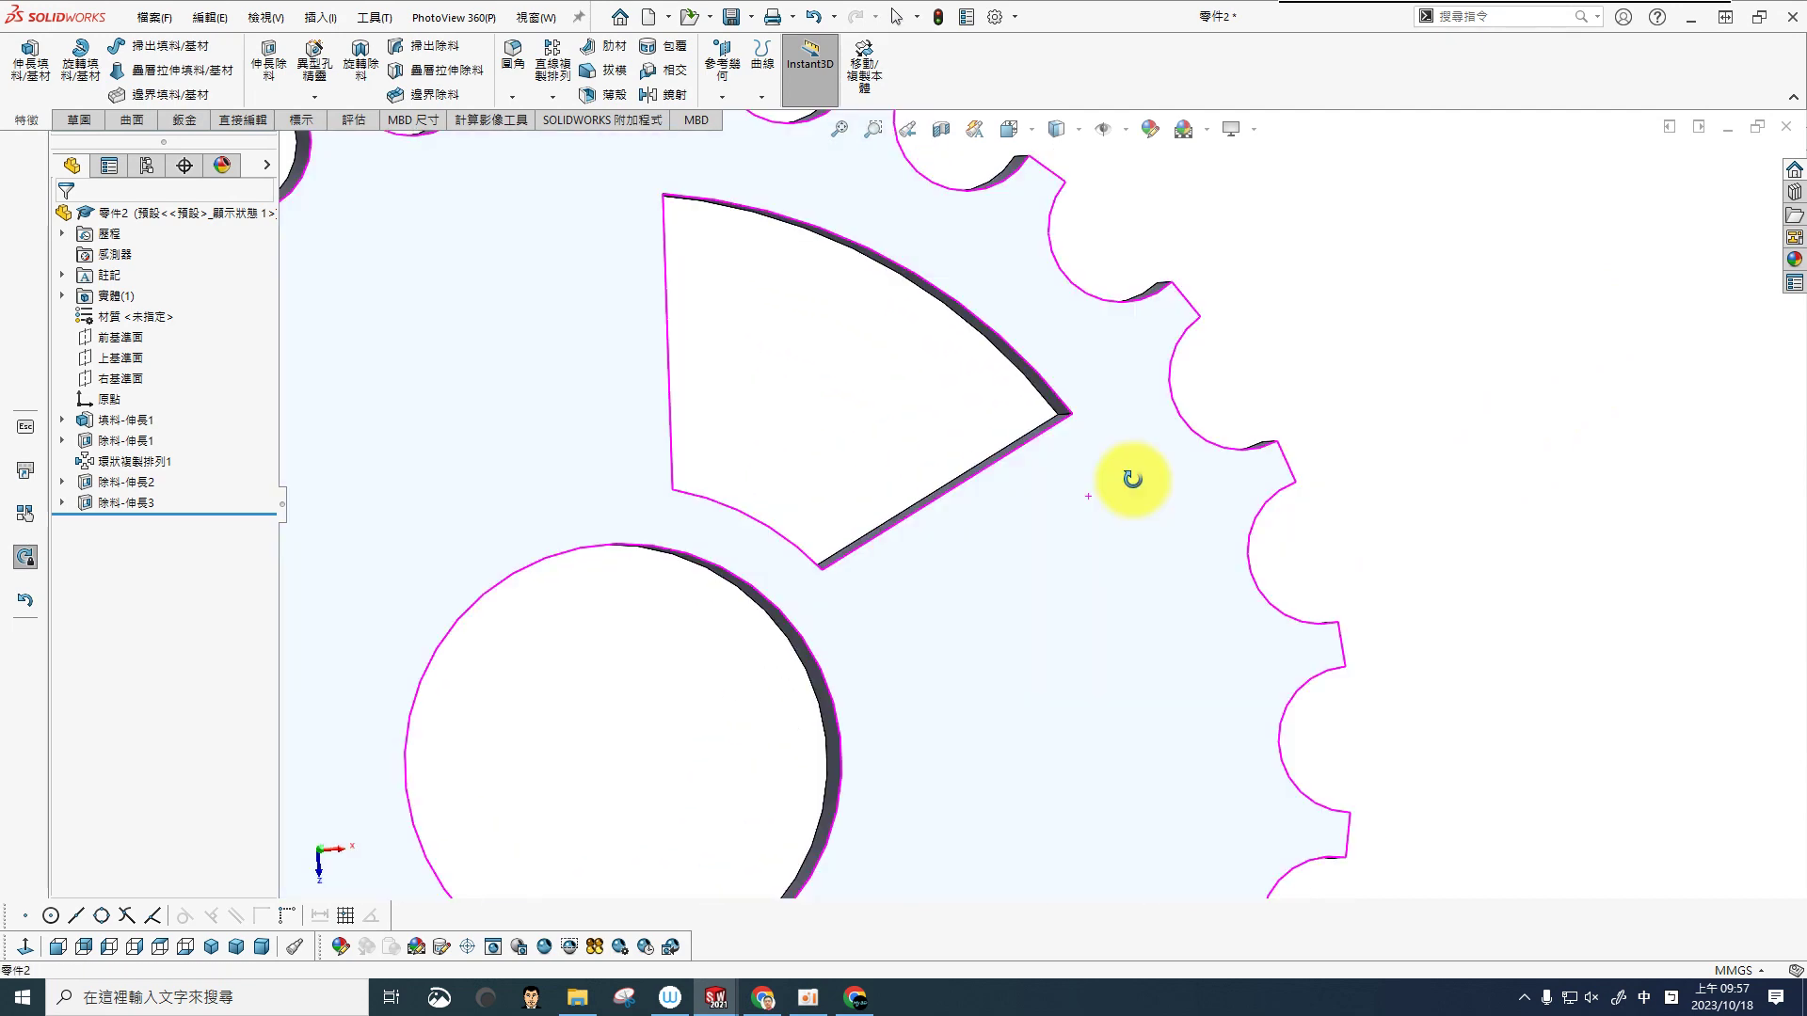
middle_click_drag(1132, 479, 1089, 505)
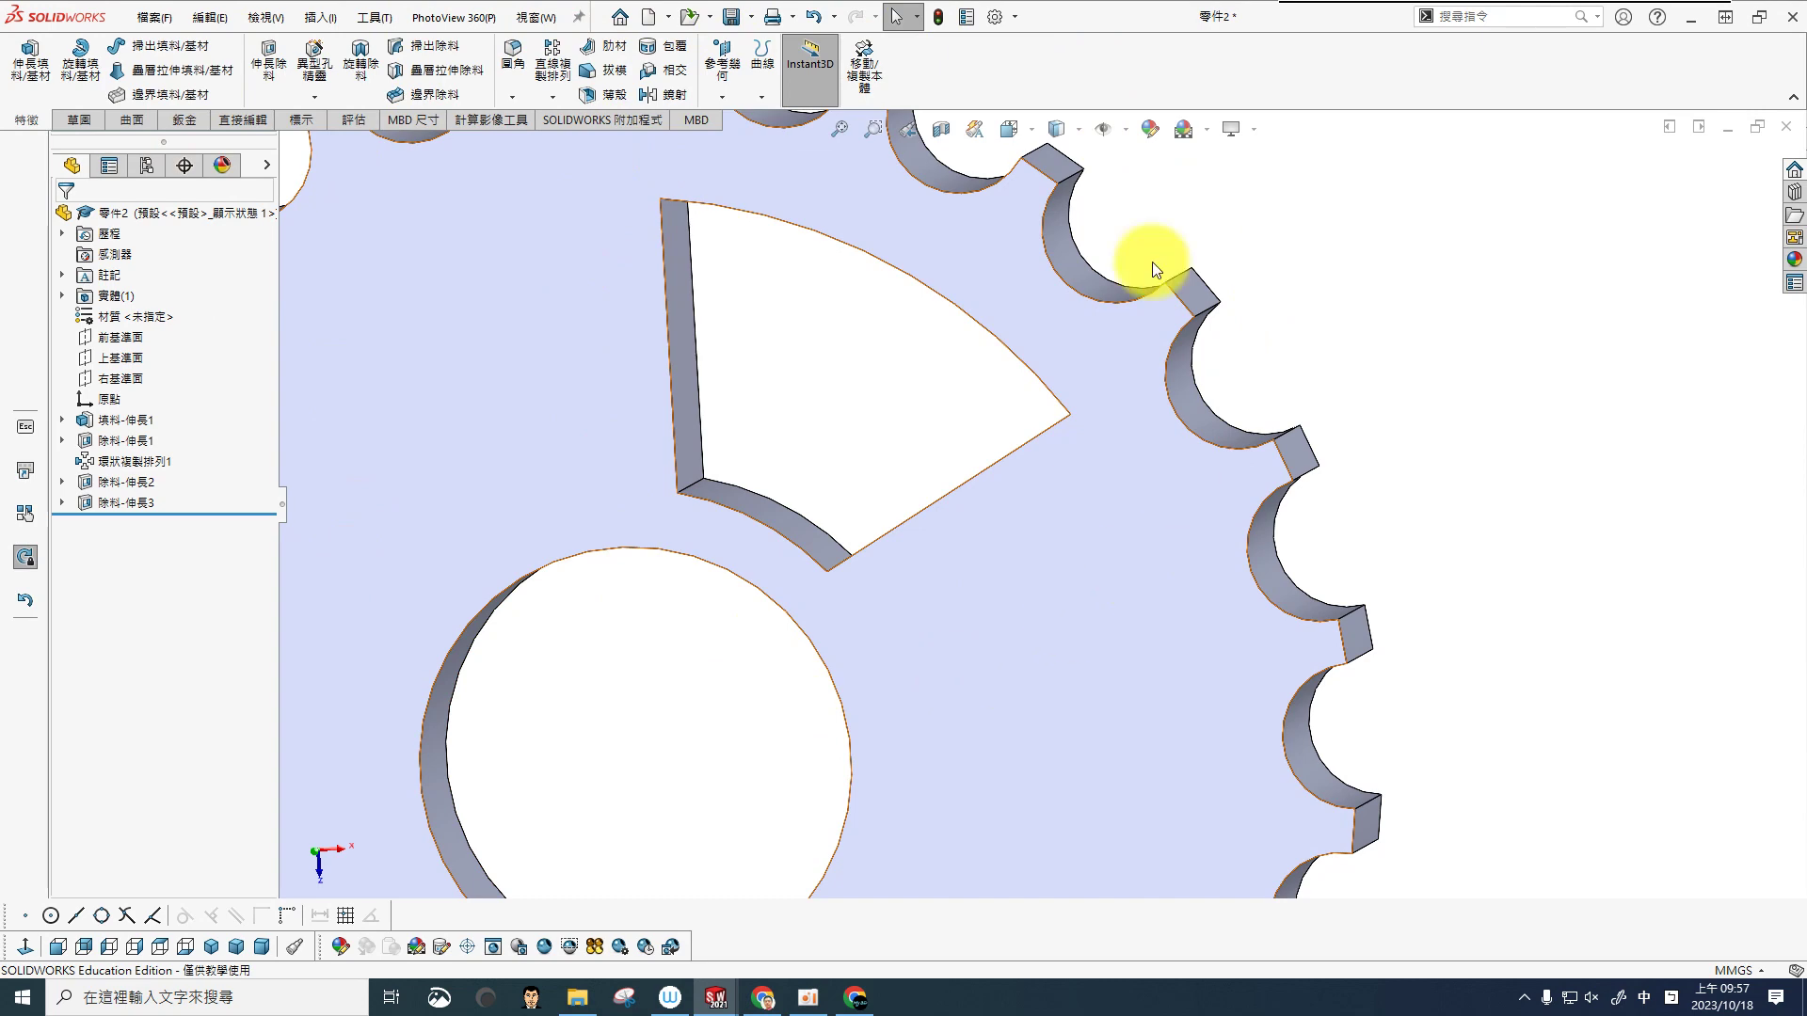
key("f")
mouse_move(1250, 654)
middle_mouse_down()
mouse_move(964, 682)
mouse_move(790, 750)
mouse_move(1169, 686)
middle_mouse_up()
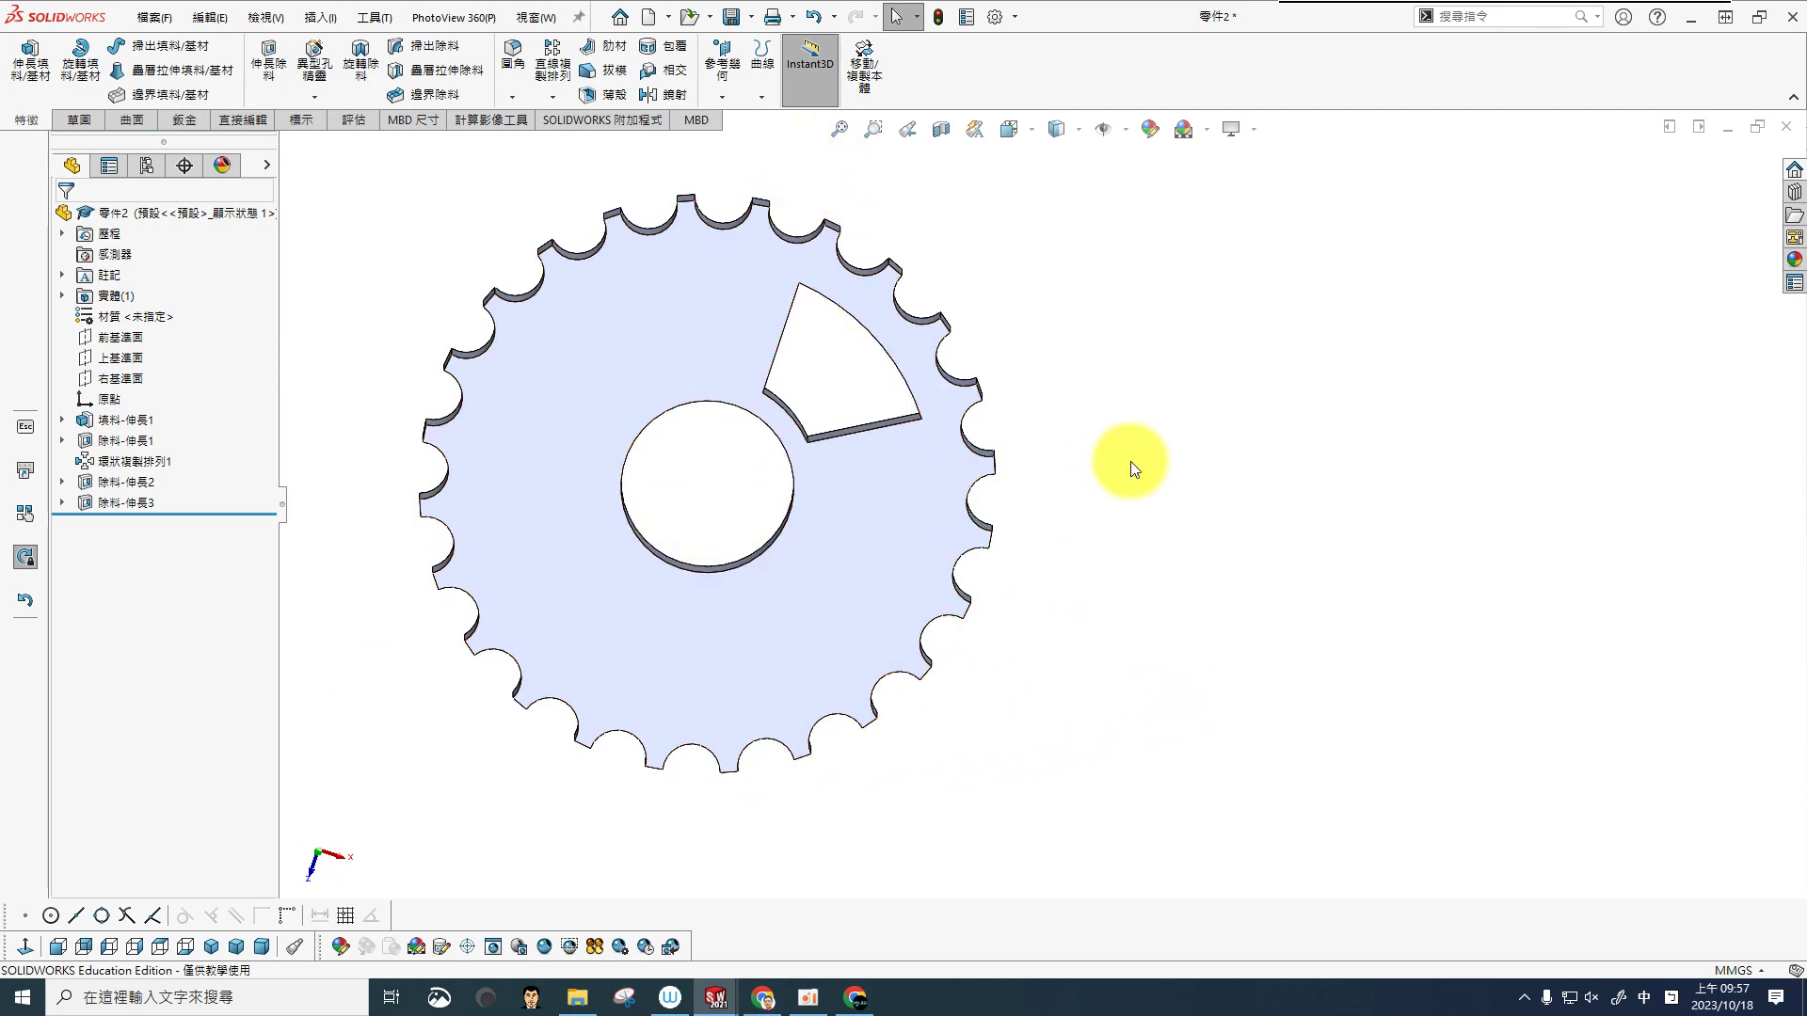
Step: Switch from SOLIDWORKS to the CHYI-IOU classroom control window
left_click(1681, 19)
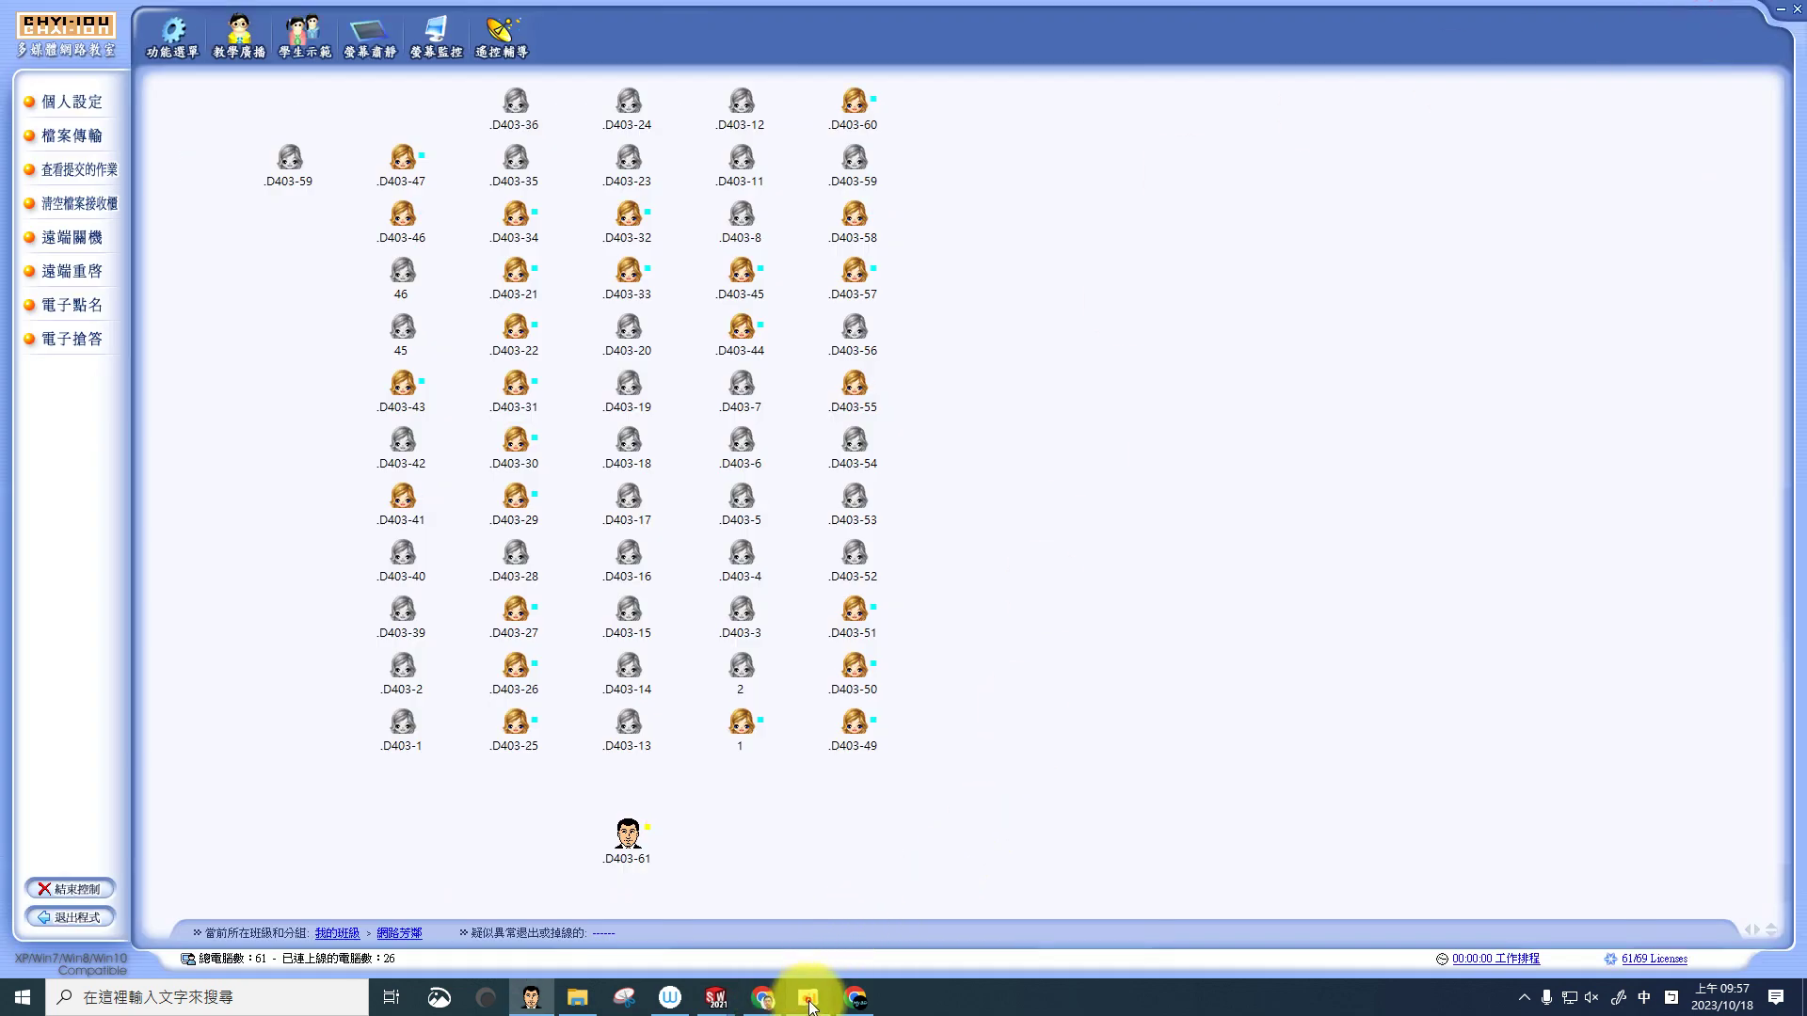
left_click(808, 998)
left_click(538, 472)
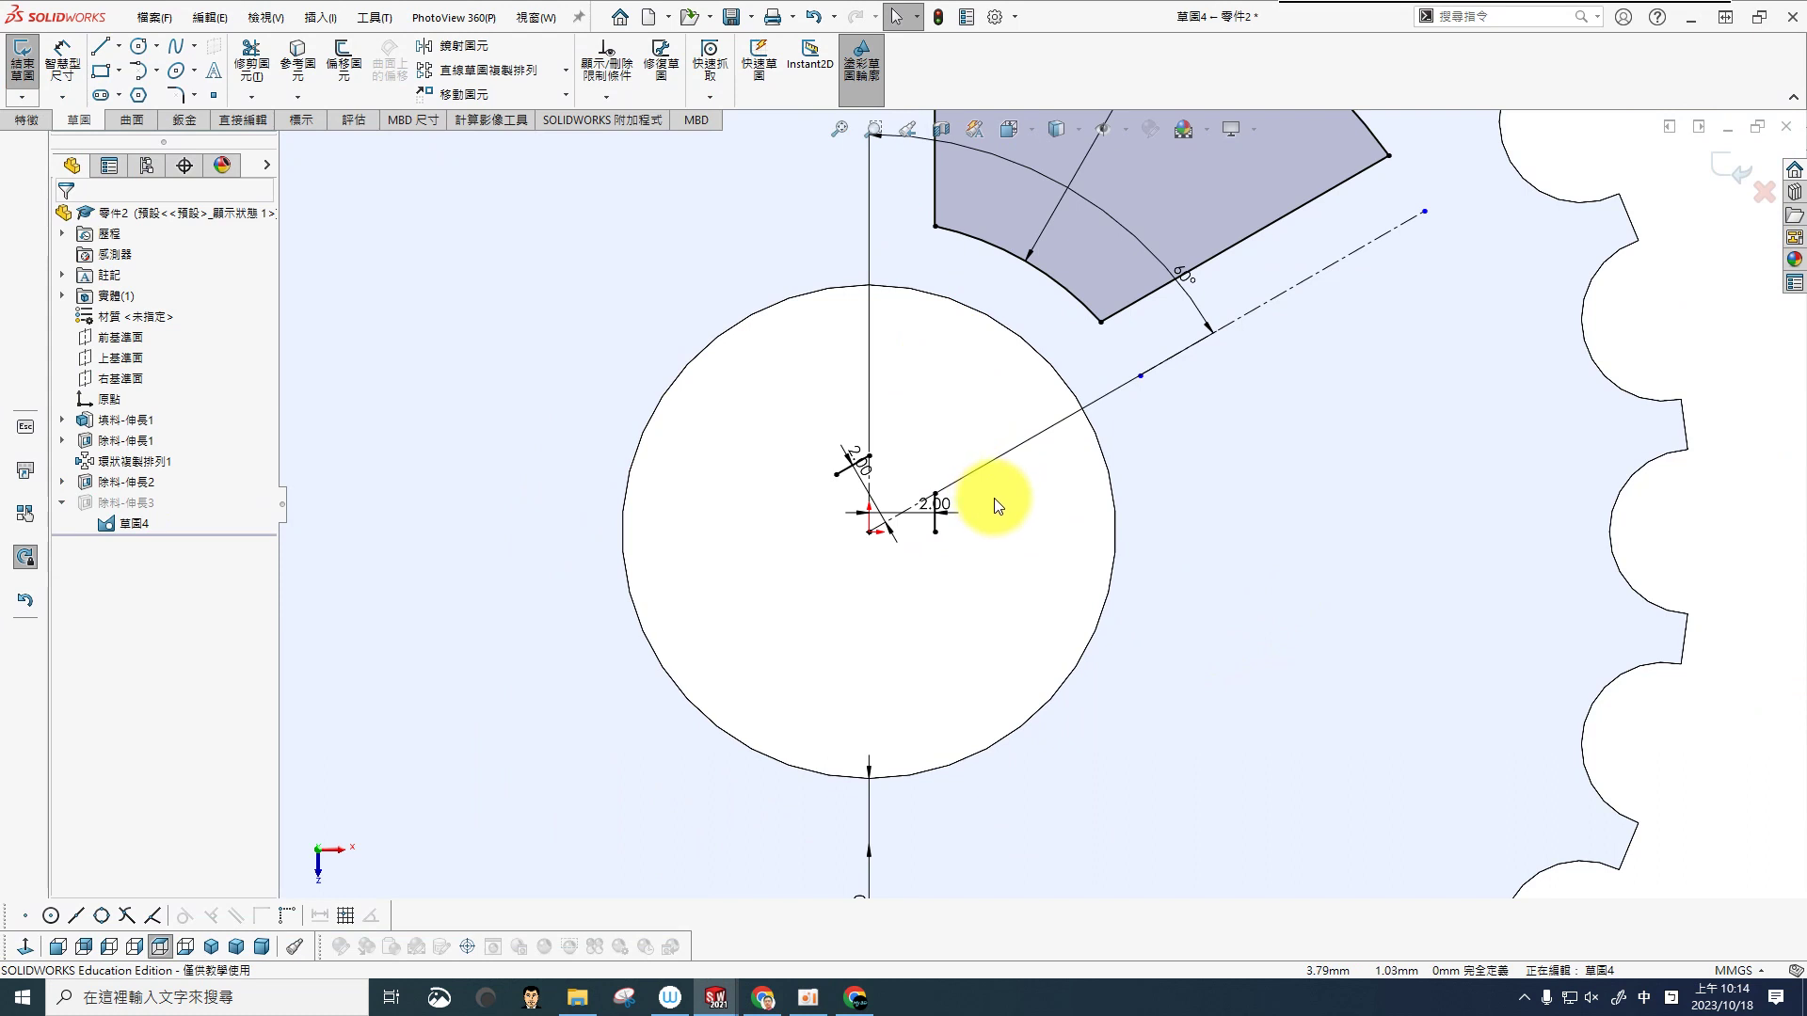
Step: In Sketch4, delete the short line near the origin along with its dimension
scroll(993, 497, "down", 3)
key("Escape")
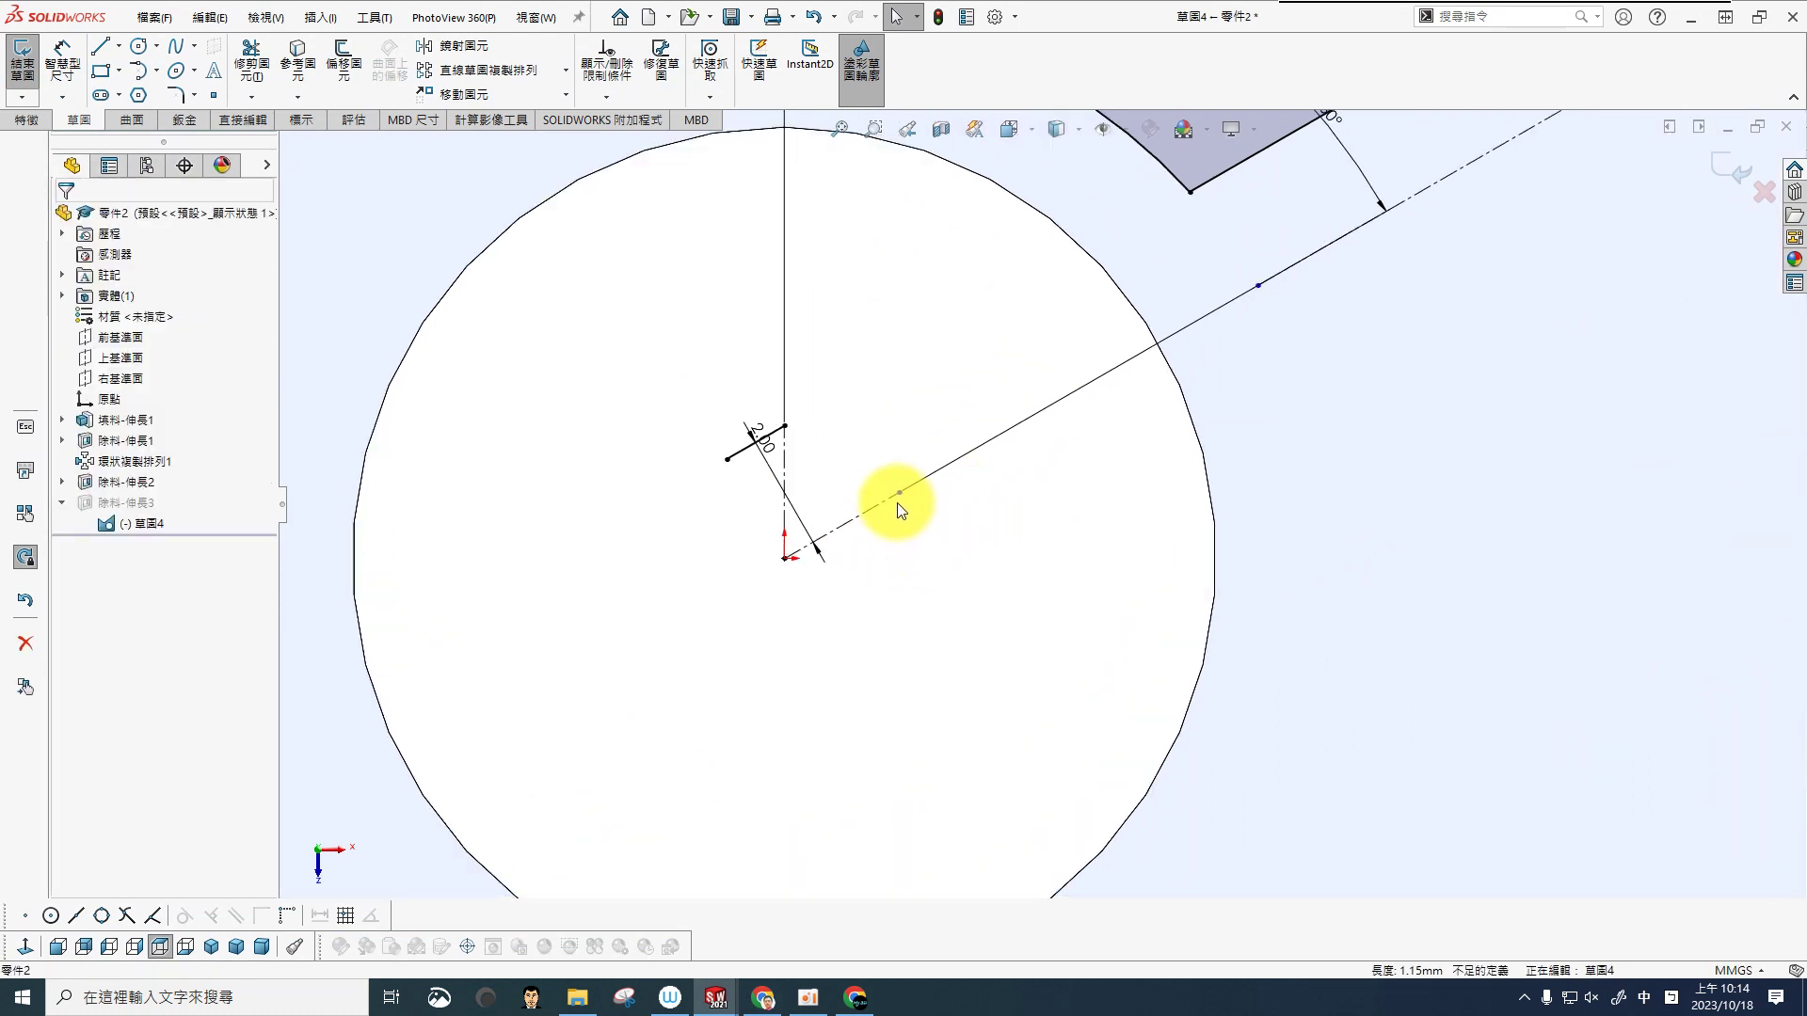
left_click(738, 455)
key("Delete")
Step: Select the 60° angle dimension to check its settings, then close them
scroll(843, 469, "down", 3)
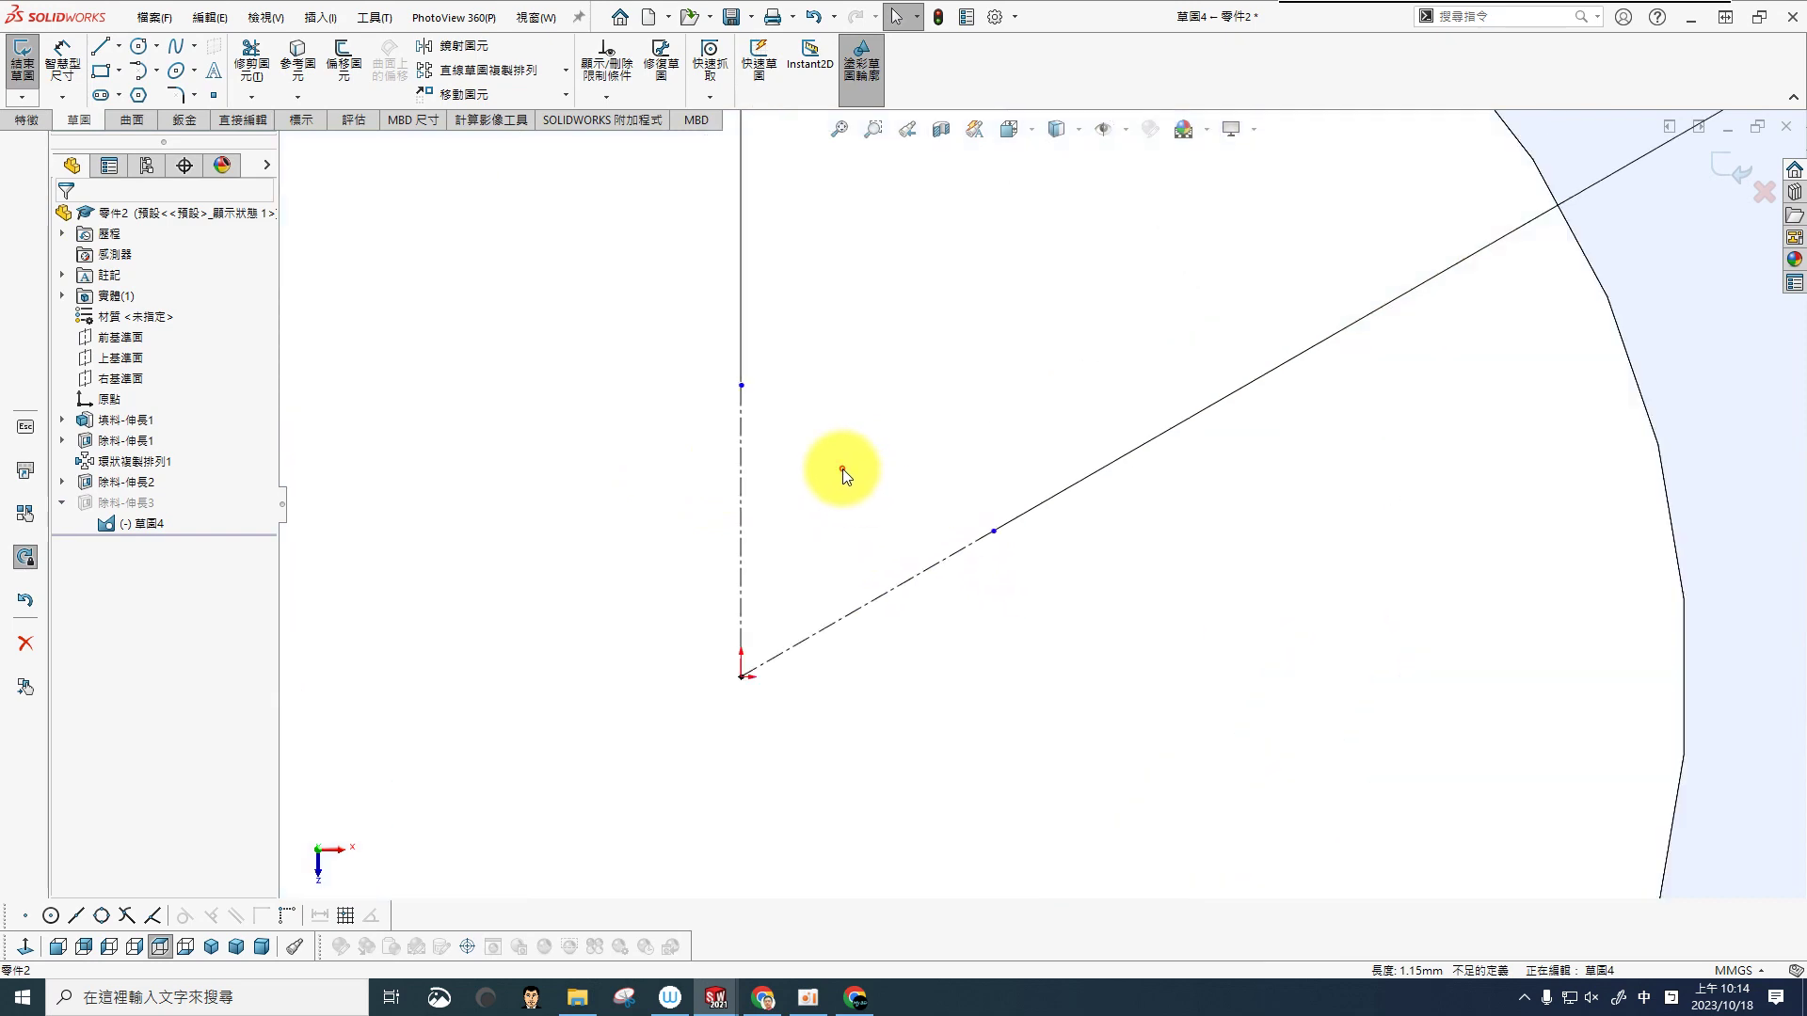
scroll(908, 531, "up", 5)
scroll(1036, 508, "up", 2)
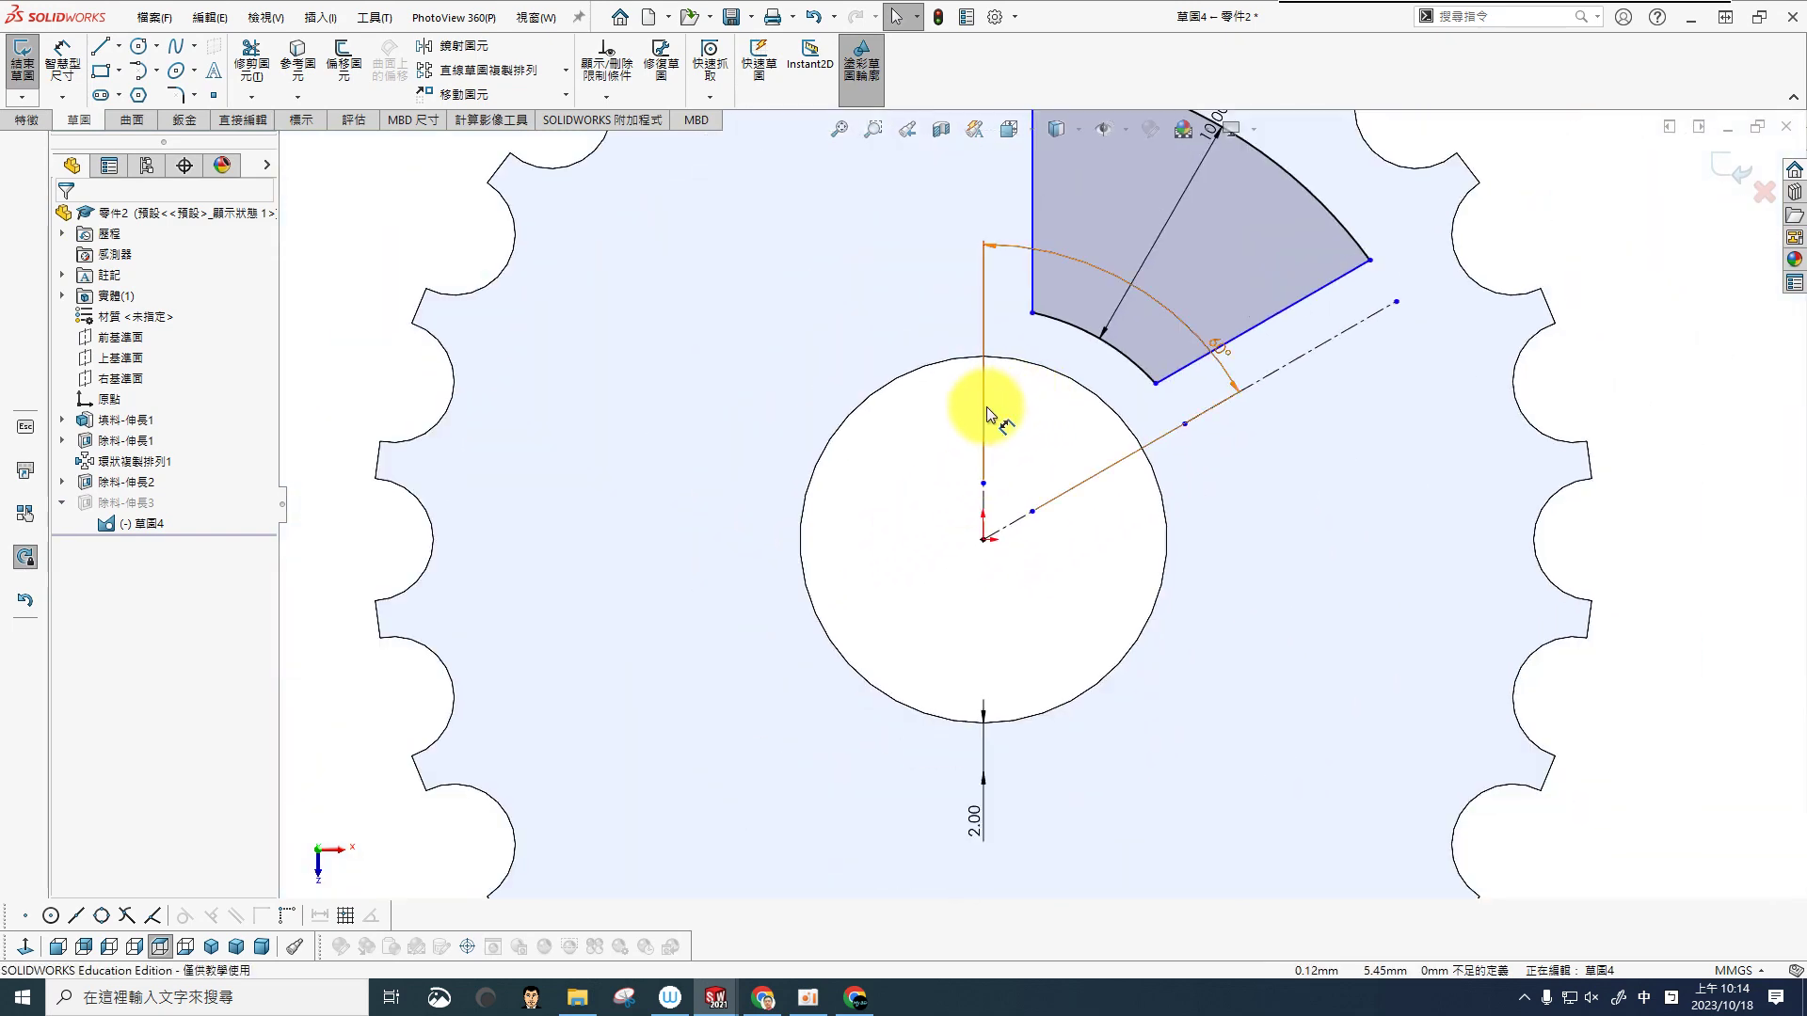
left_click(1092, 459)
scroll(1092, 454, "down", 3)
left_click(1096, 550)
Step: Delete the 2.00 offset dimension below the bore
scroll(1073, 564, "up", 2)
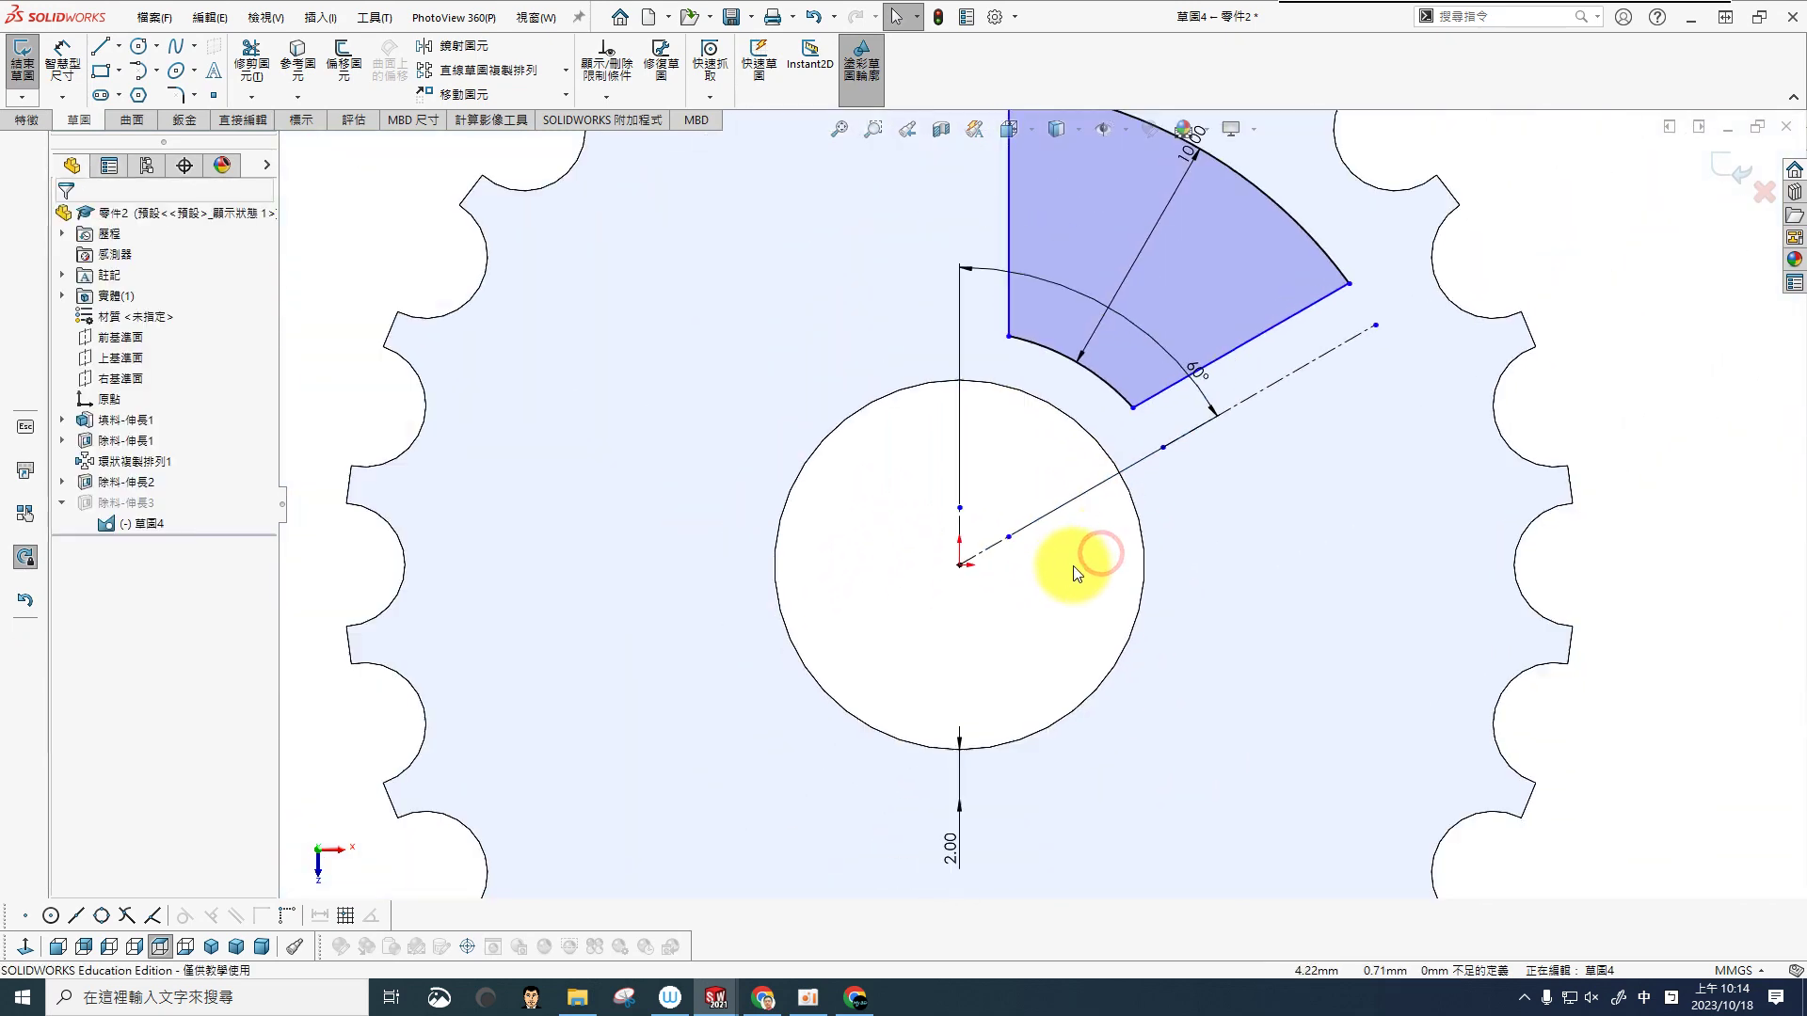
scroll(1039, 740, "up", 2)
scroll(1037, 737, "down", 2)
left_click(944, 612)
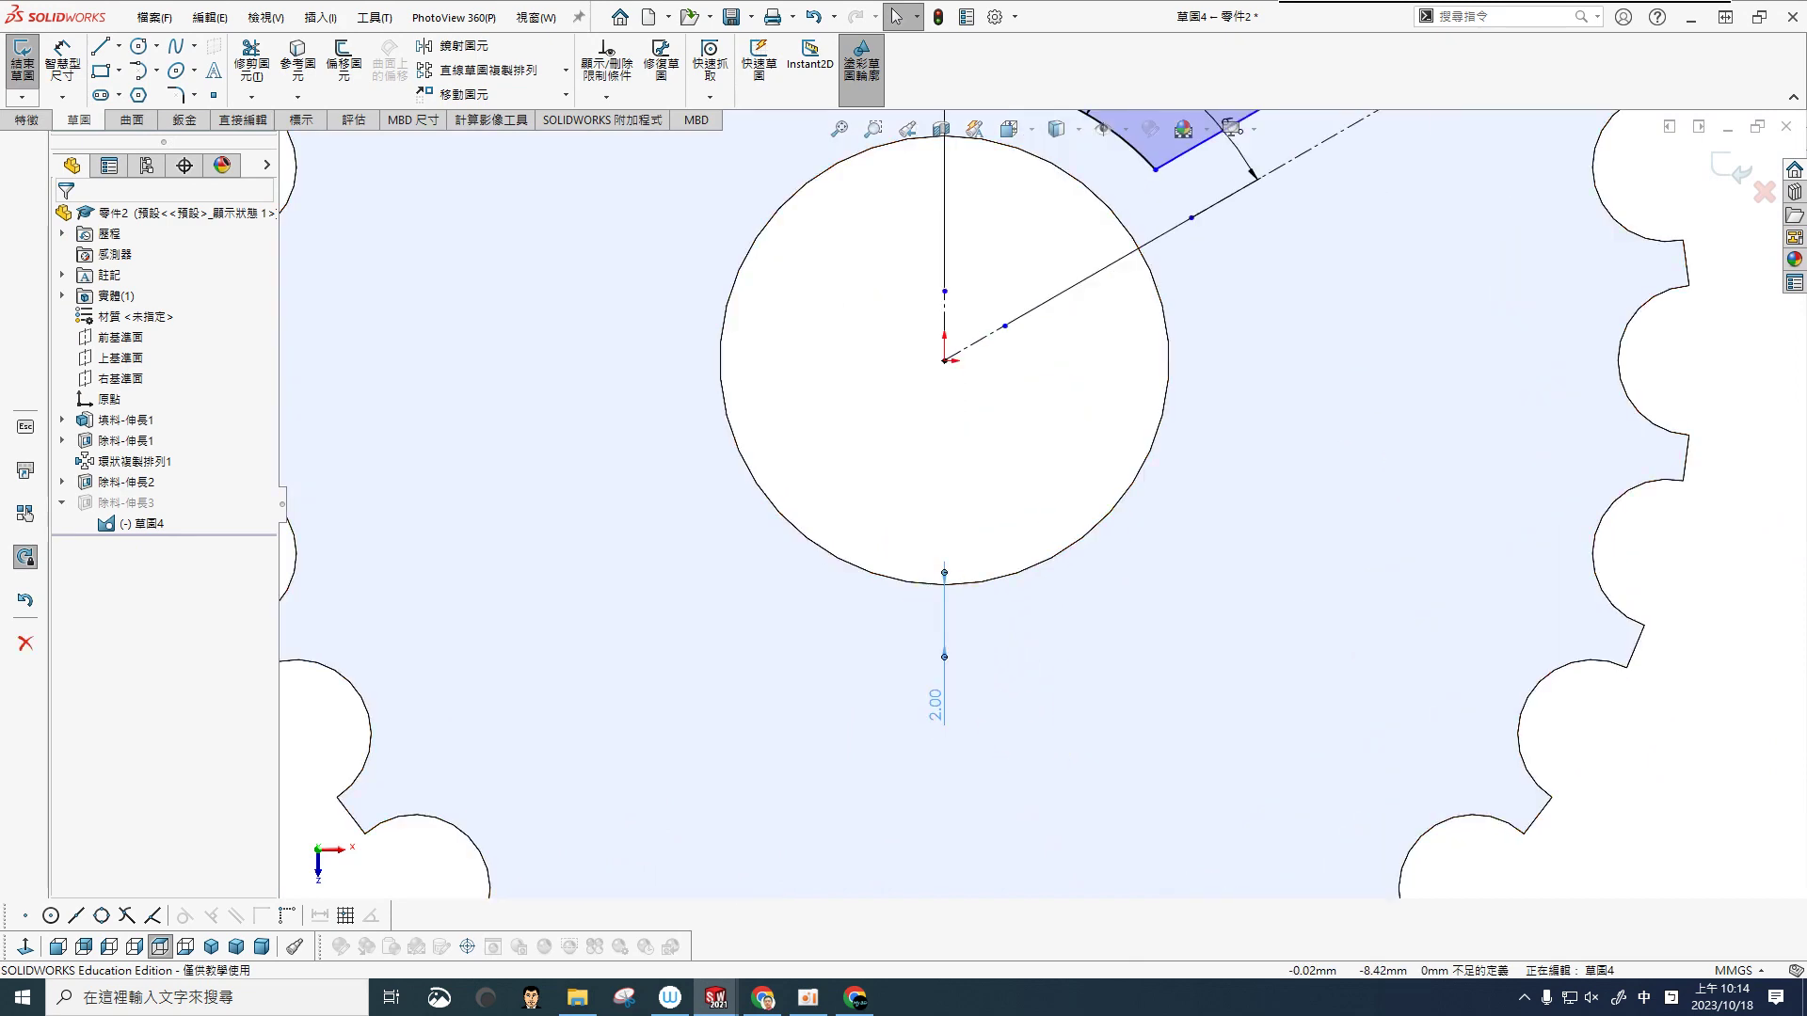
scroll(996, 493, "up", 1)
scroll(998, 493, "up", 3)
key("Delete")
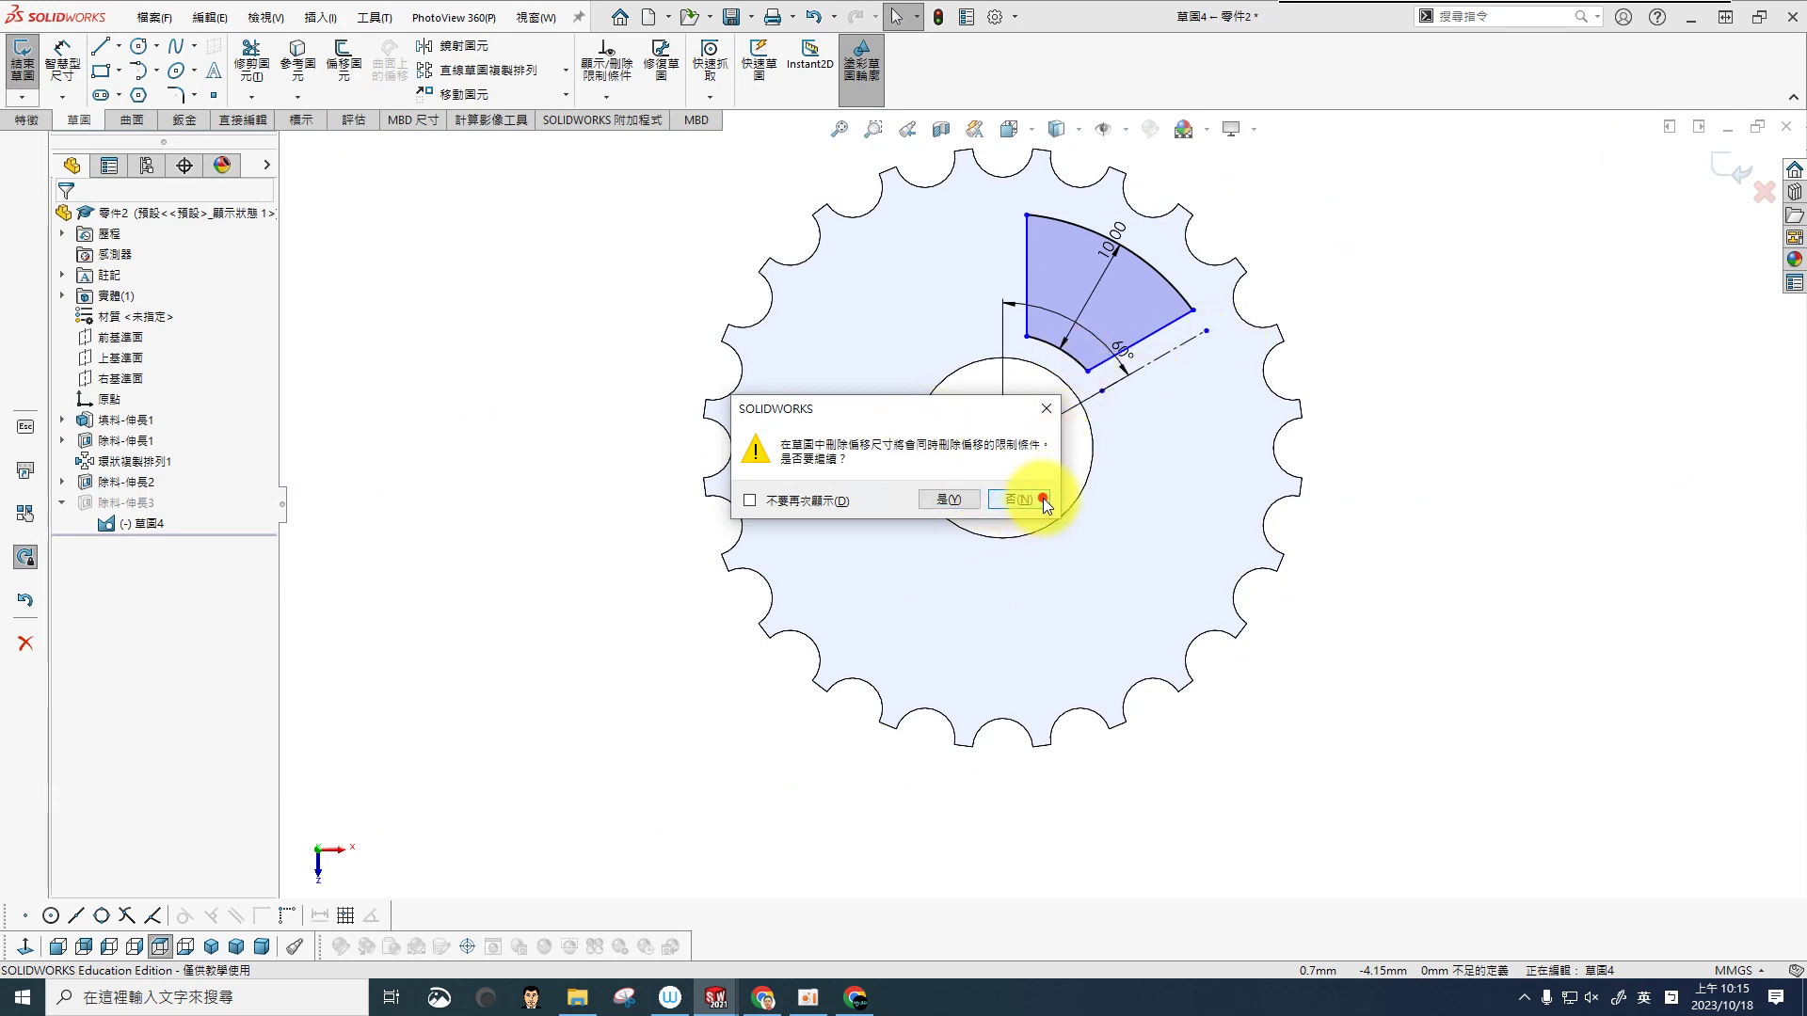
Step: Decline the warning so the 2.00 offset dimension and relation are kept
left_click(1042, 499)
scroll(1137, 433, "down", 3)
scroll(1138, 432, "up", 2)
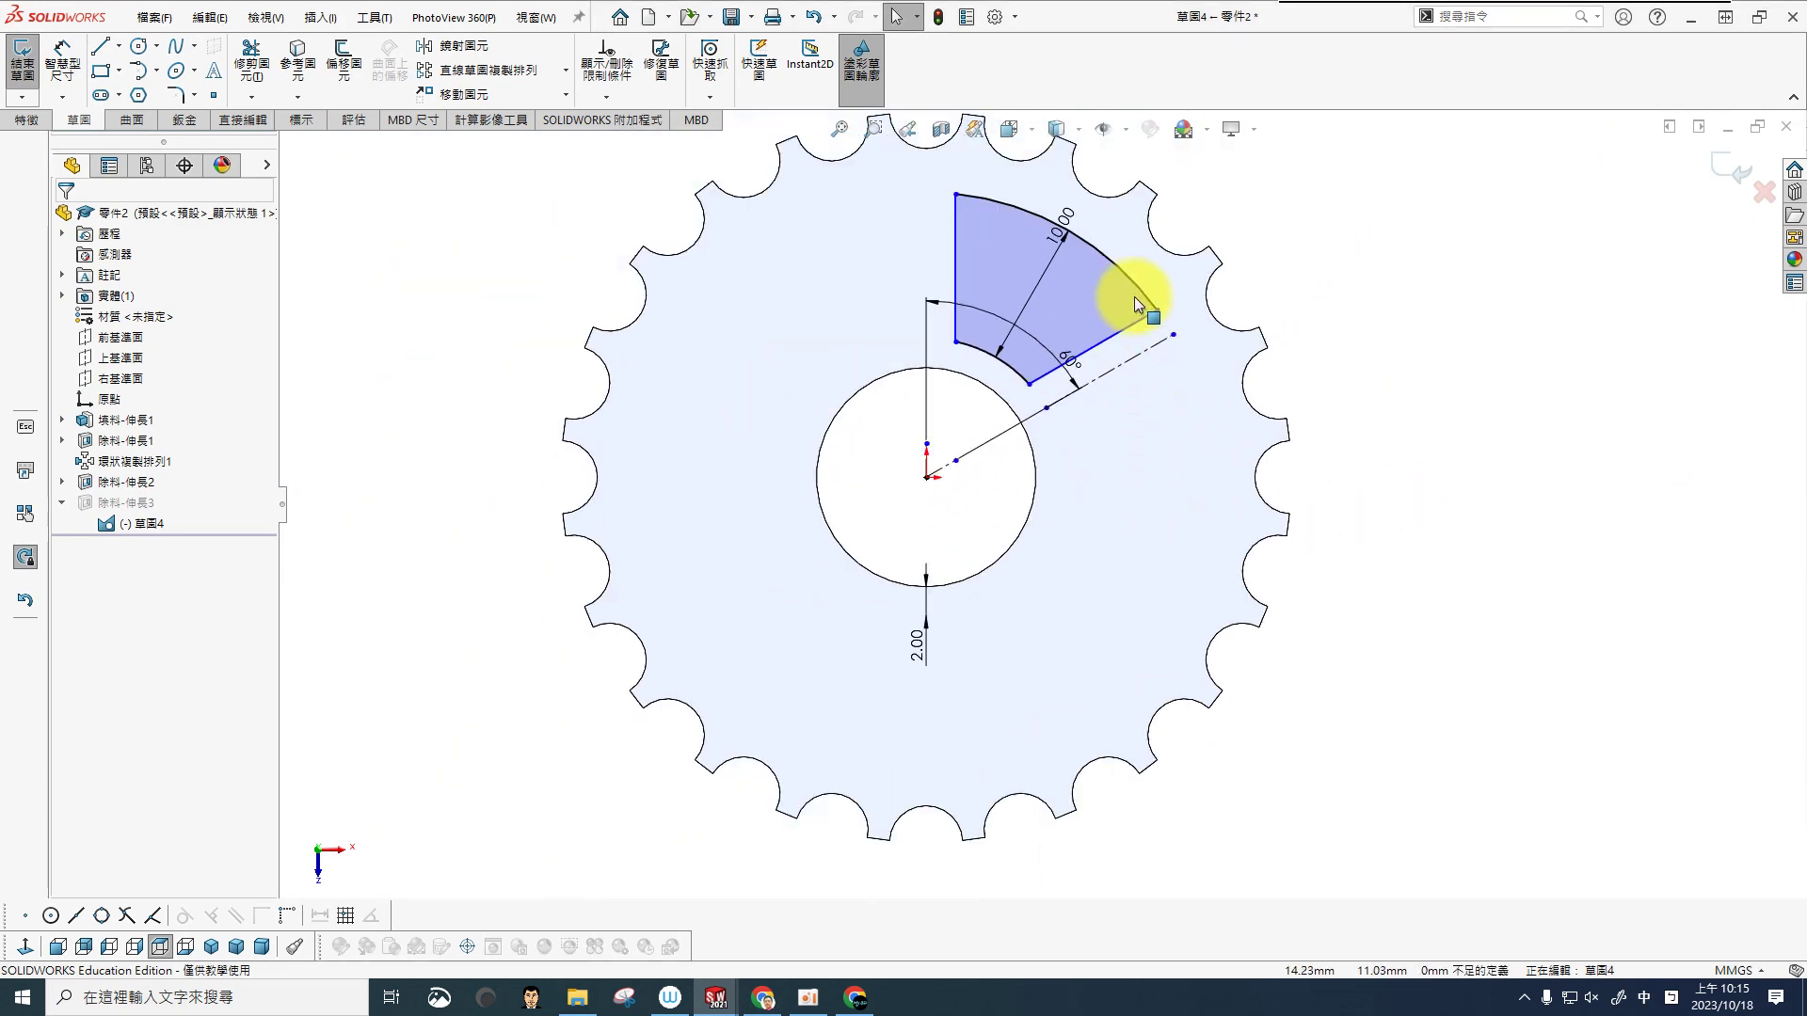
scroll(1138, 252, "down", 2)
scroll(1134, 282, "down", 2)
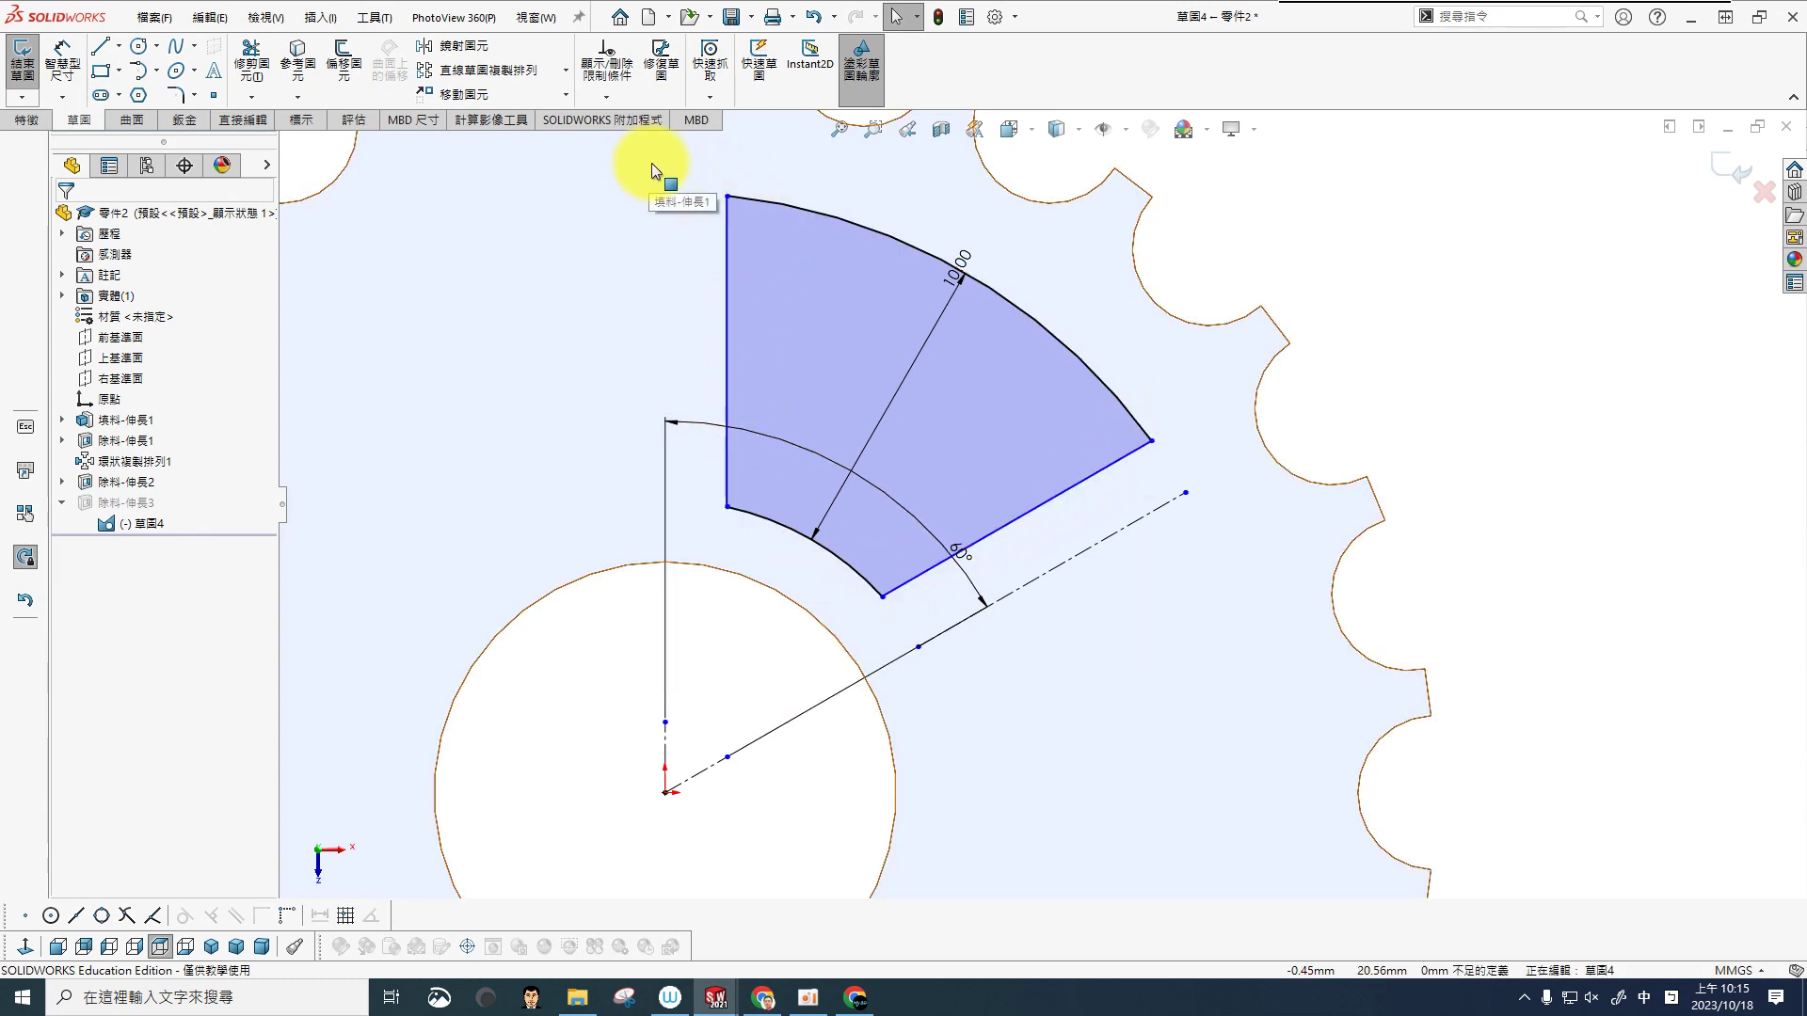
scroll(775, 580, "up", 2)
scroll(1043, 506, "up", 3)
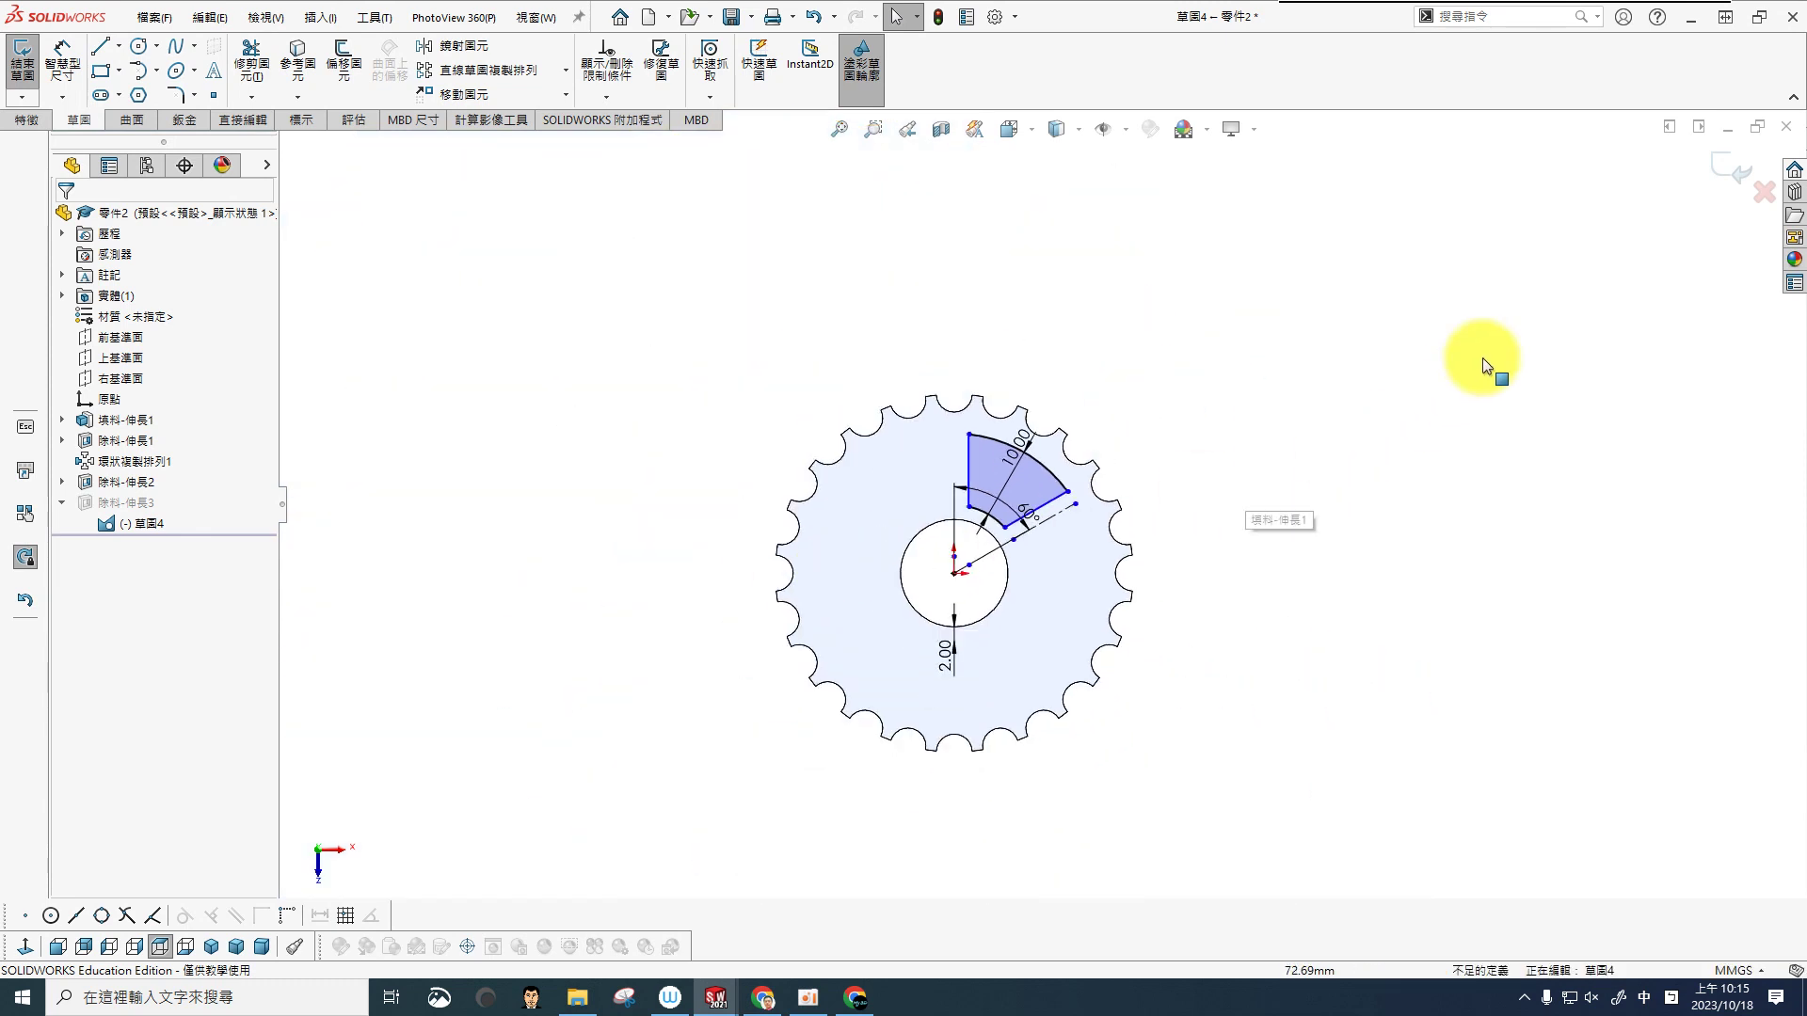
Step: Exit Sketch4 to rebuild the sector cut through the disc and orbit to view it
left_click(1726, 169)
left_click(1487, 410)
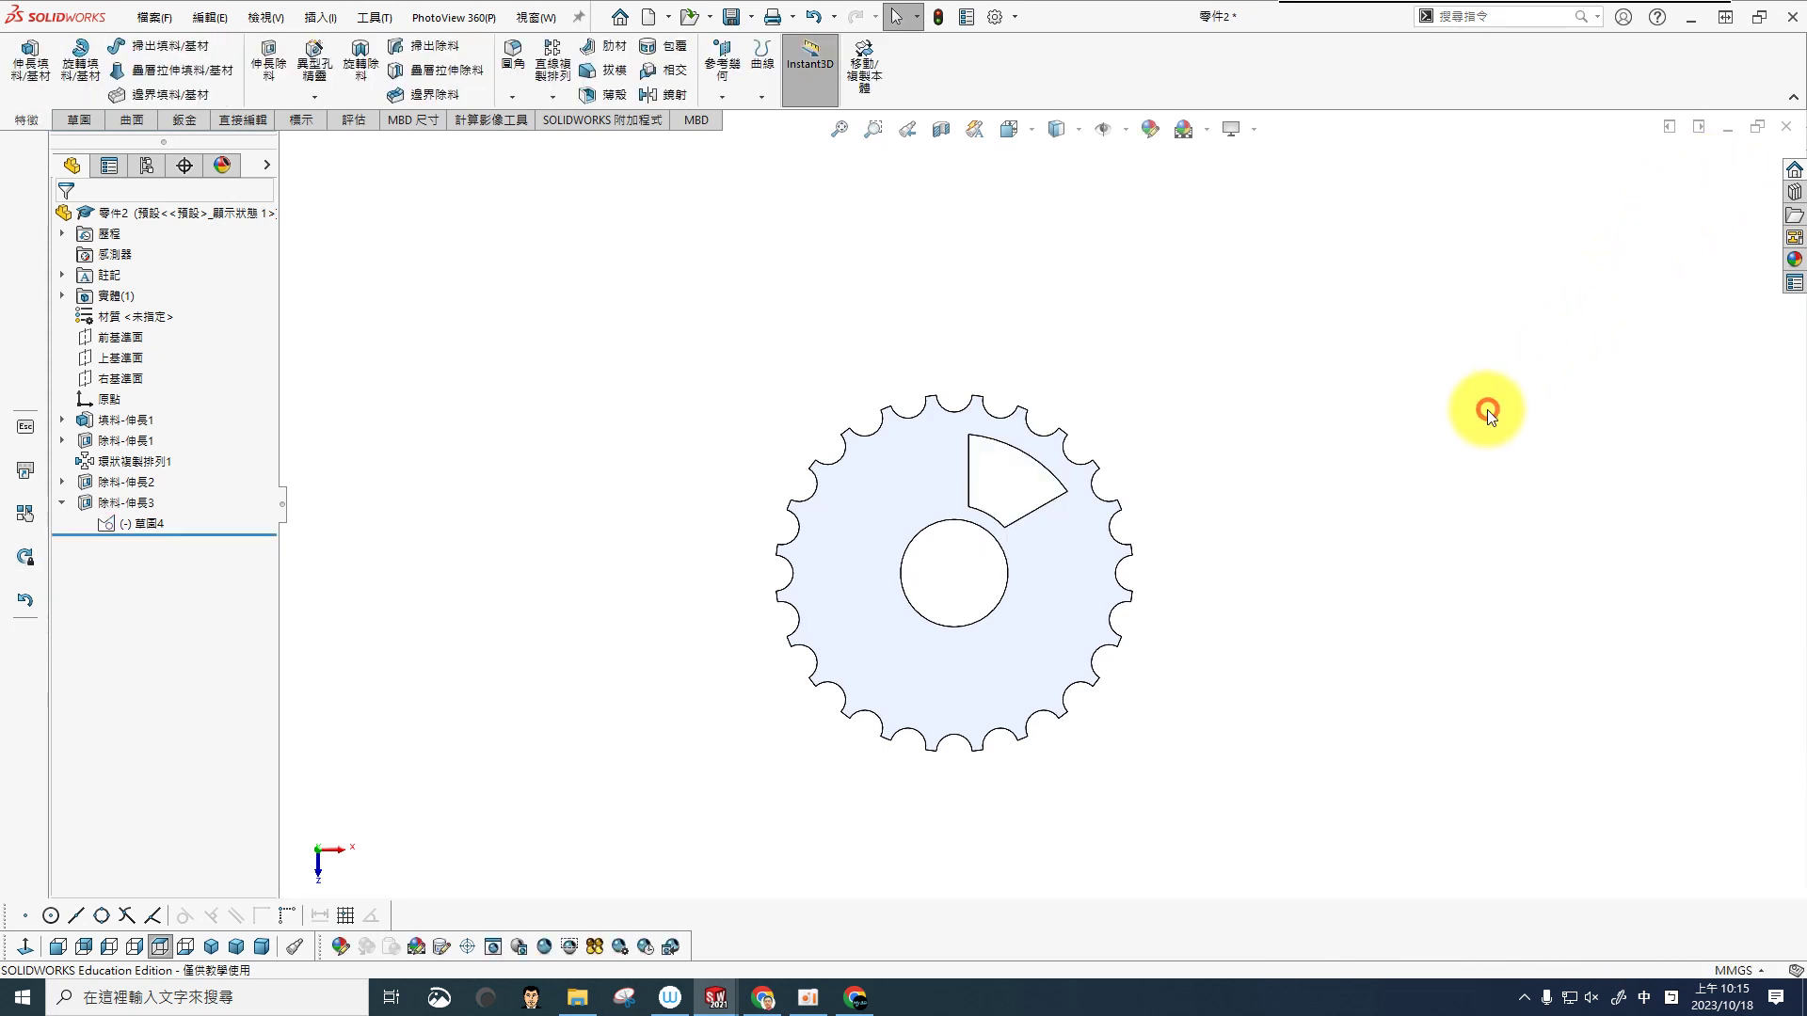
middle_click_drag(1432, 427, 1145, 537)
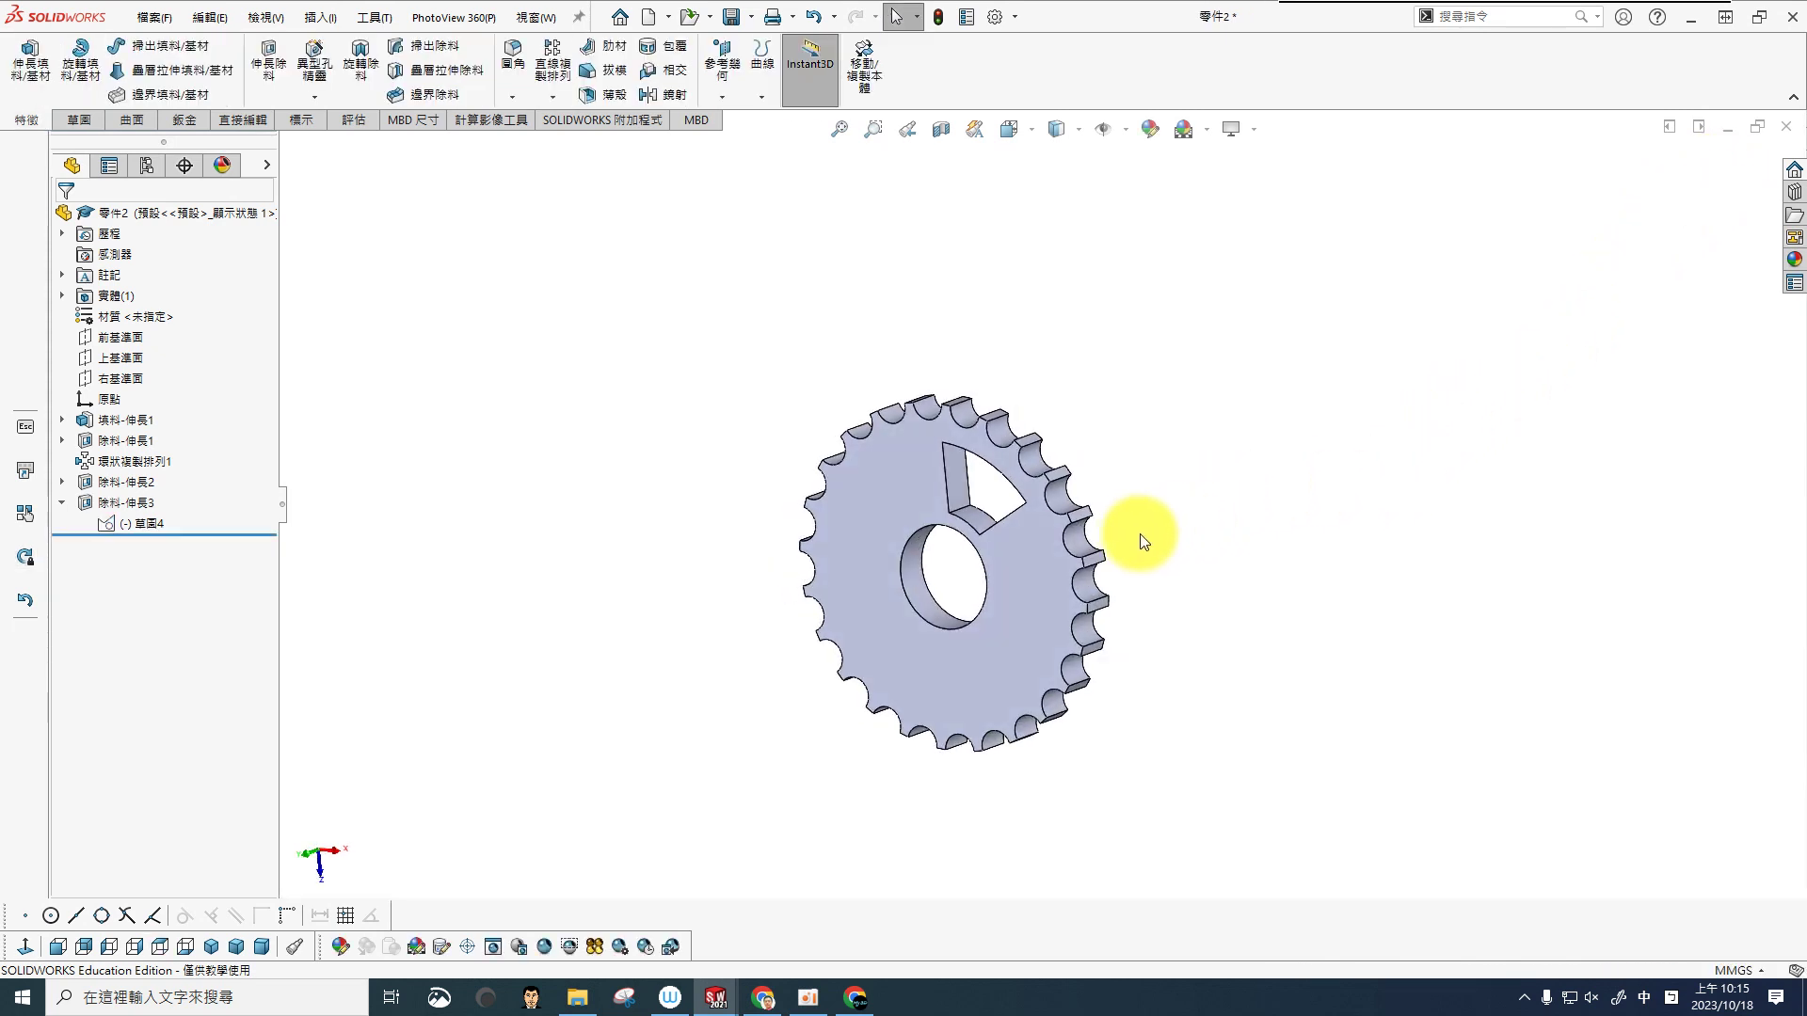
scroll(1130, 520, "down", 4)
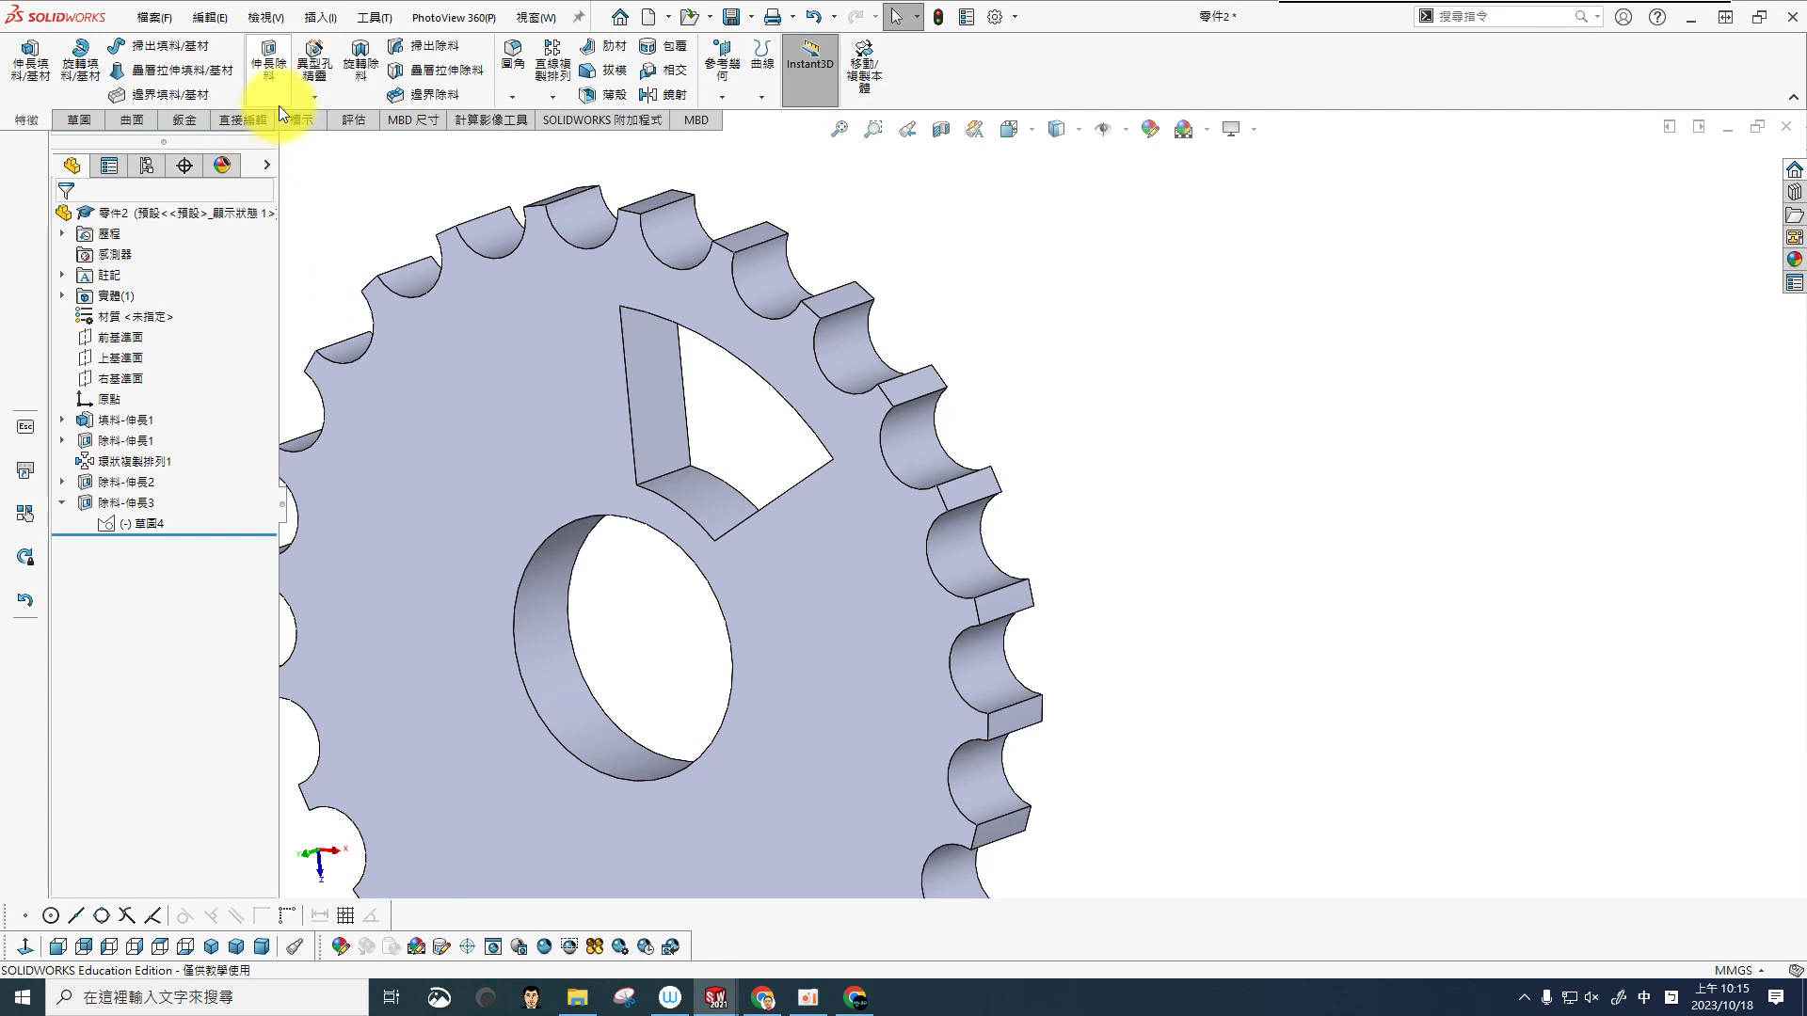
left_click(514, 63)
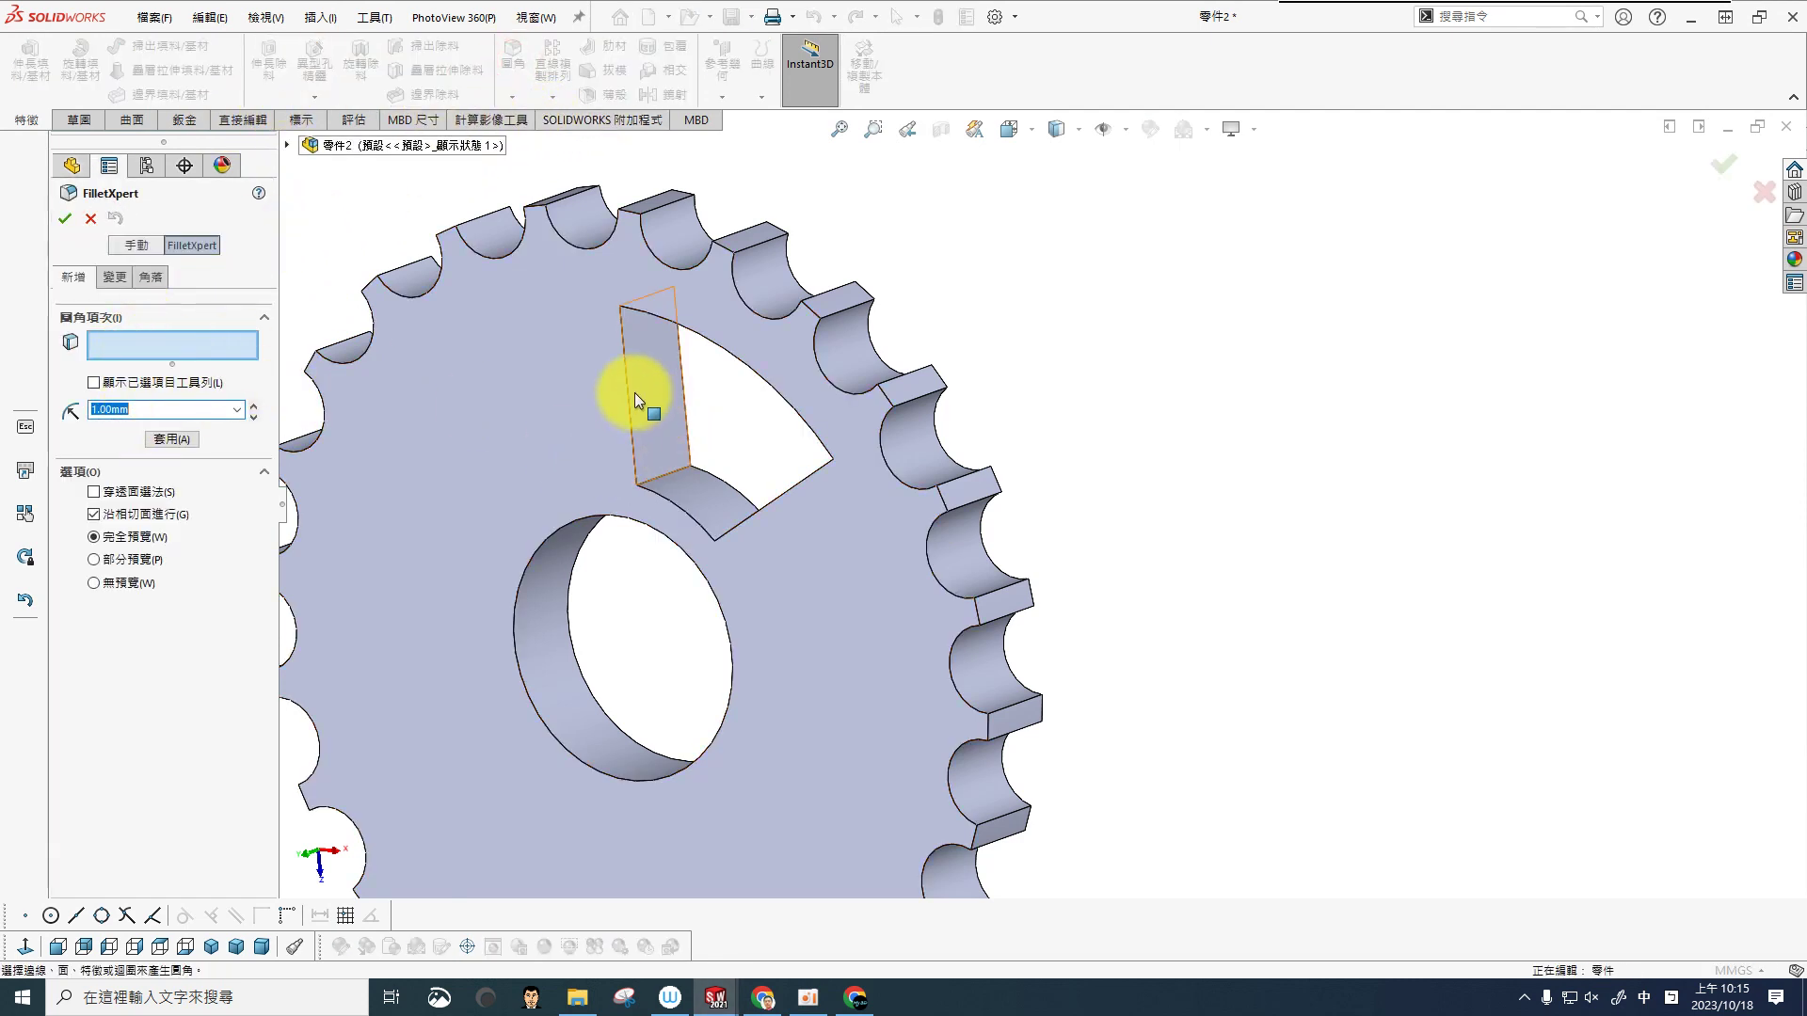
Step: Fillet the window's four corner edges at 1.00mm radius
left_click(653, 478)
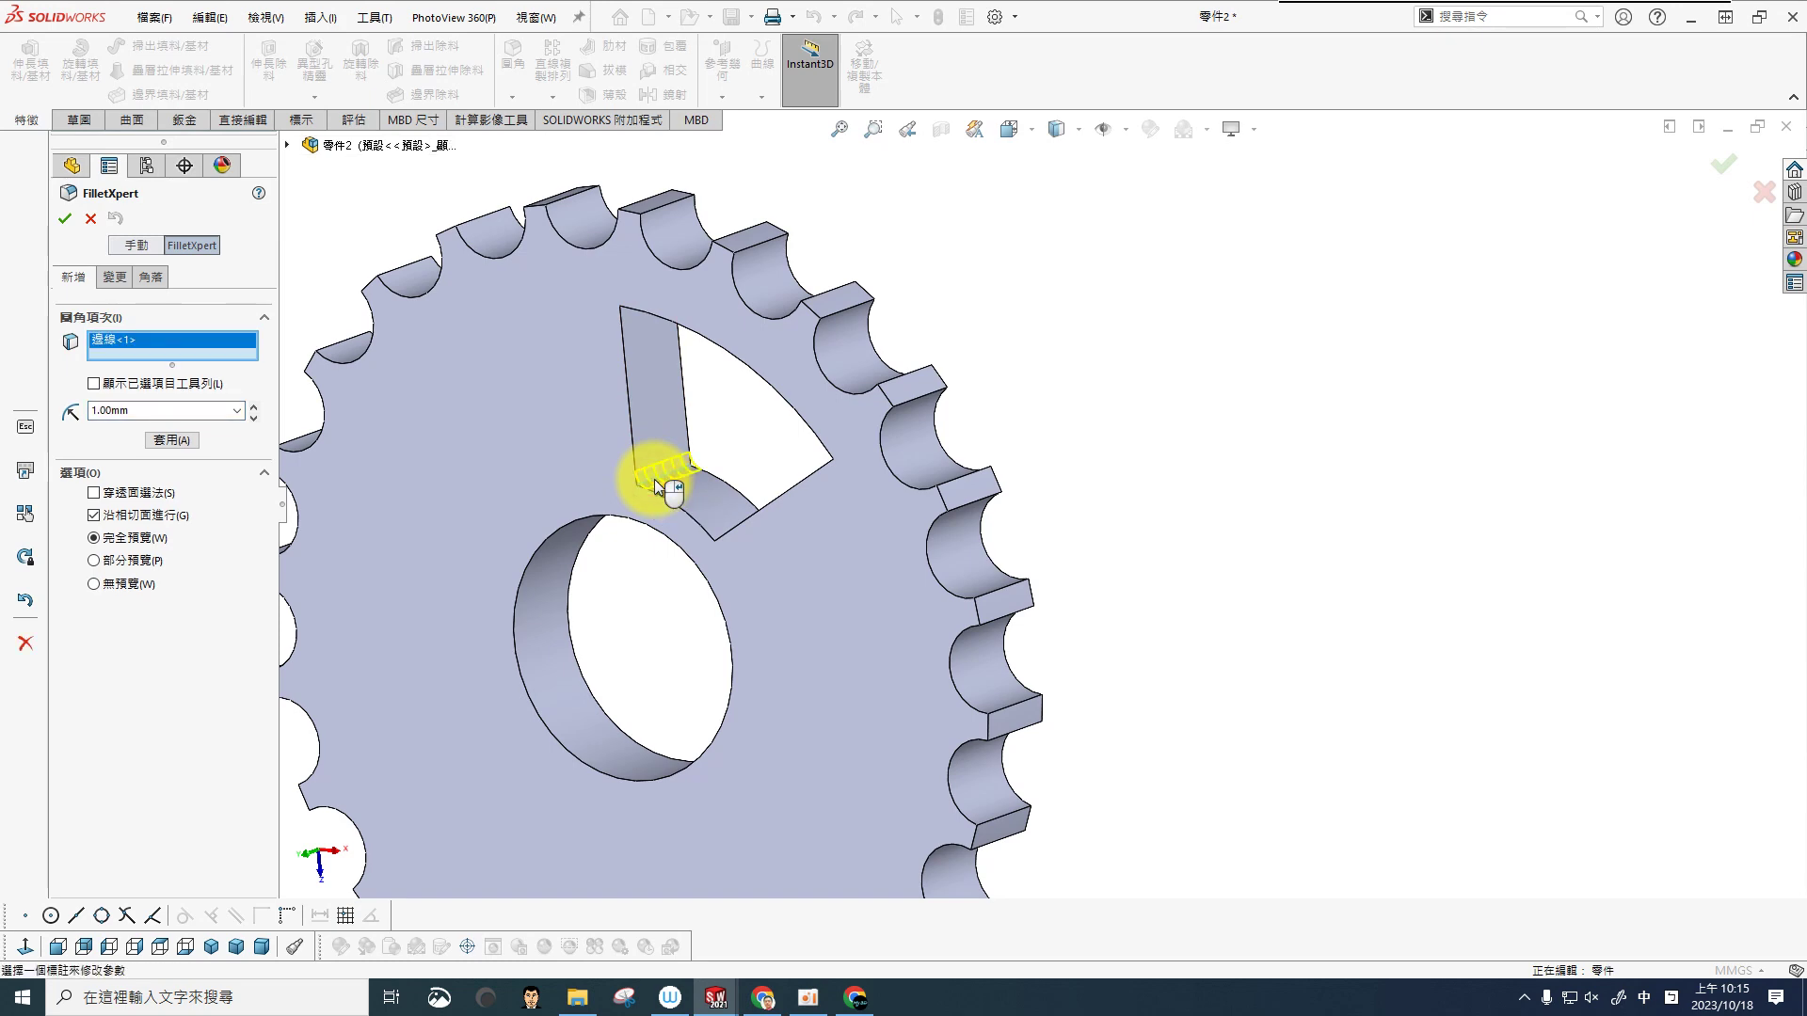
middle_click_drag(653, 478, 775, 544)
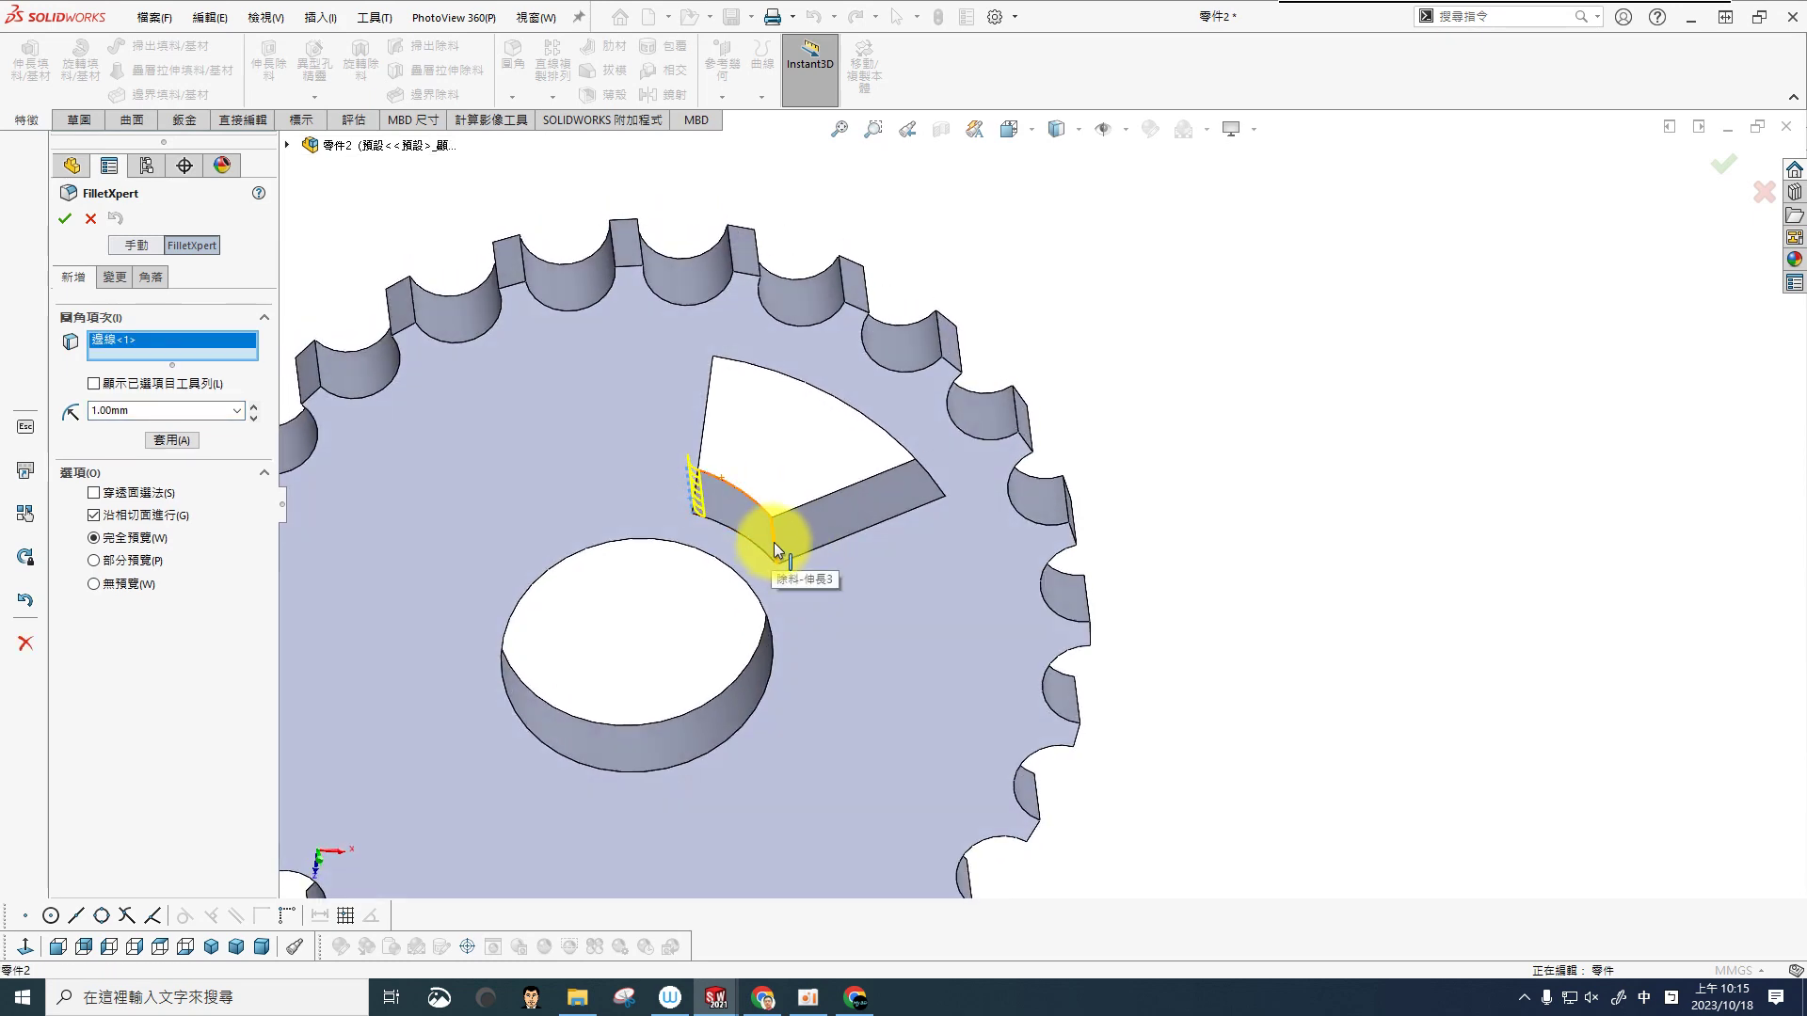
left_click(776, 544)
middle_click_drag(774, 540, 952, 456)
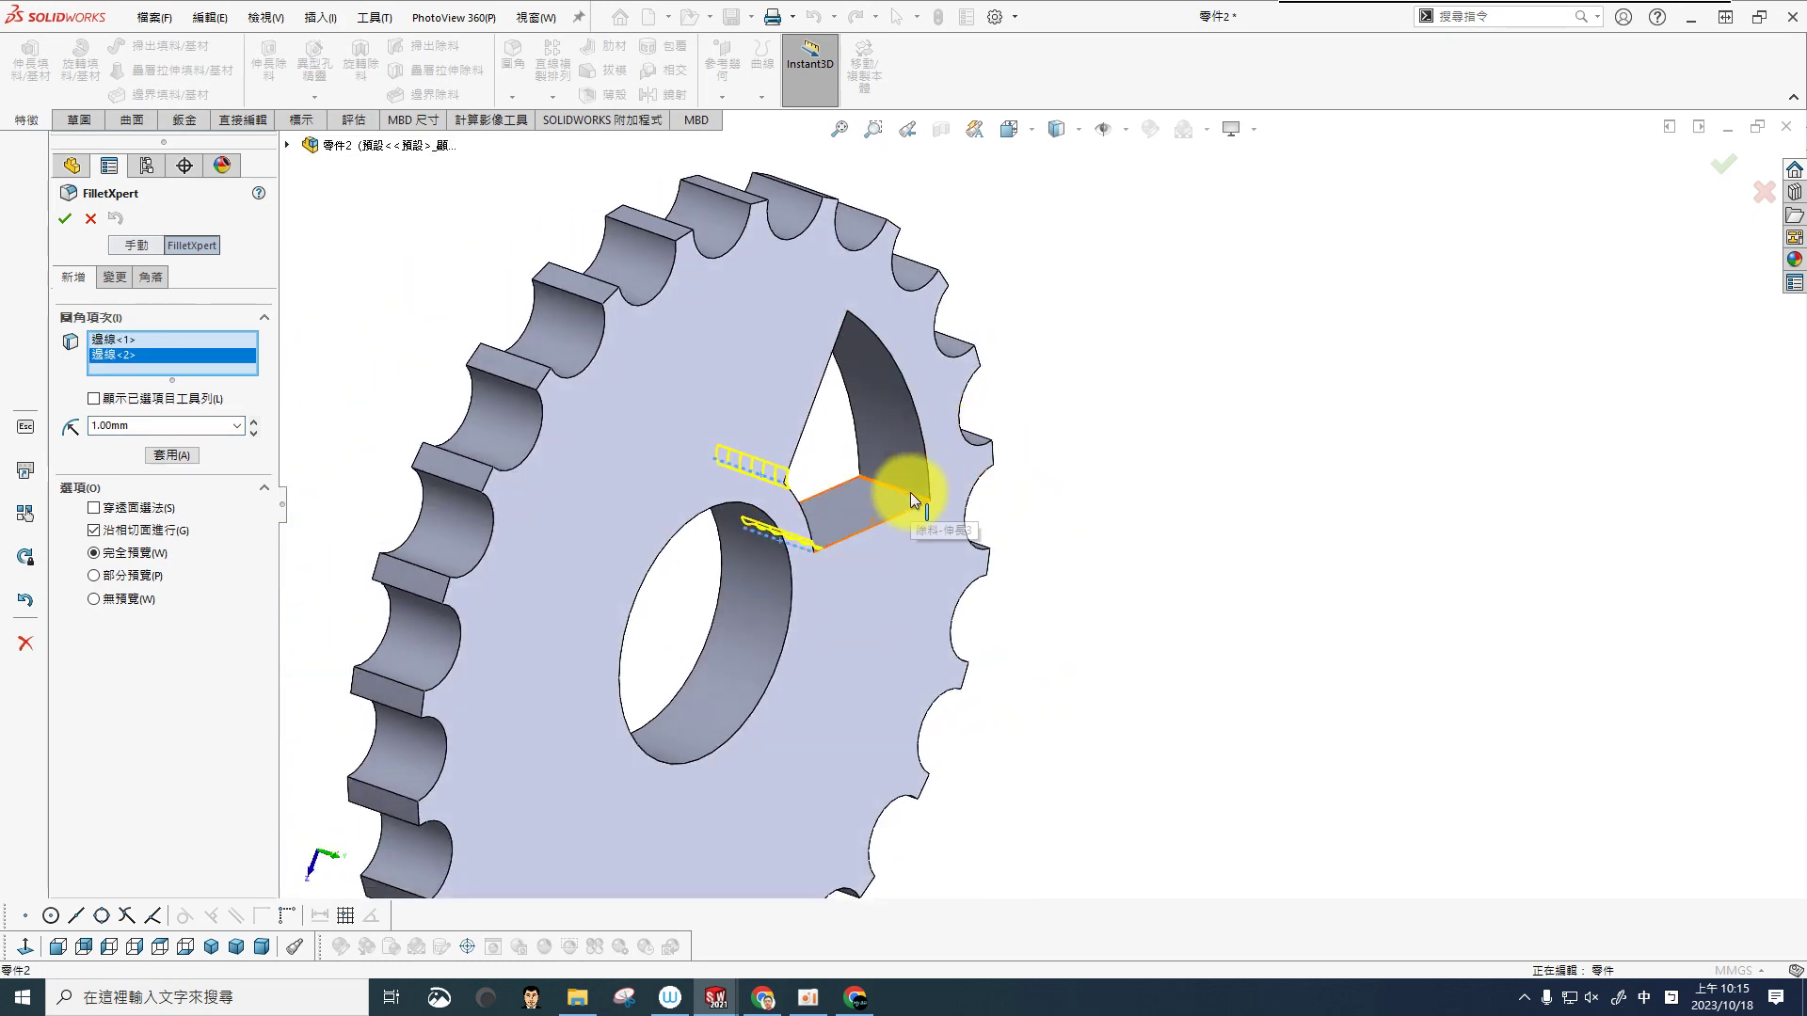
left_click(911, 493)
middle_click_drag(911, 493, 806, 303)
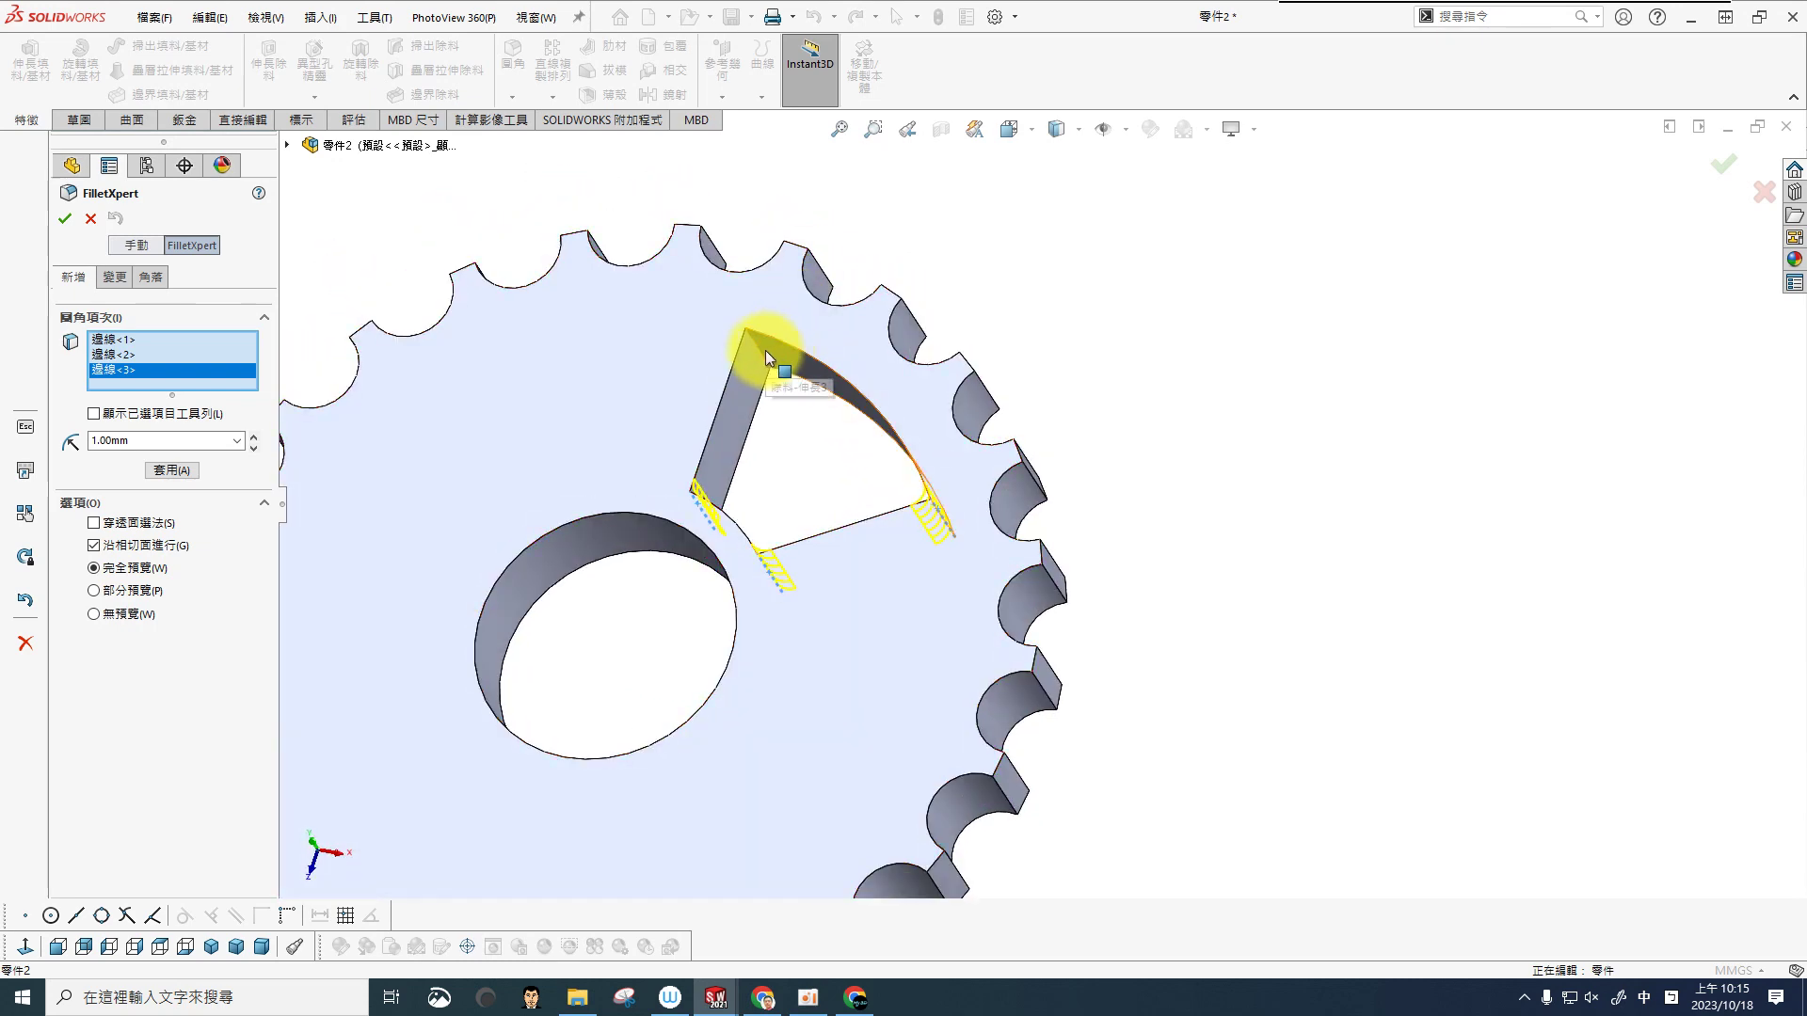
left_click(764, 354)
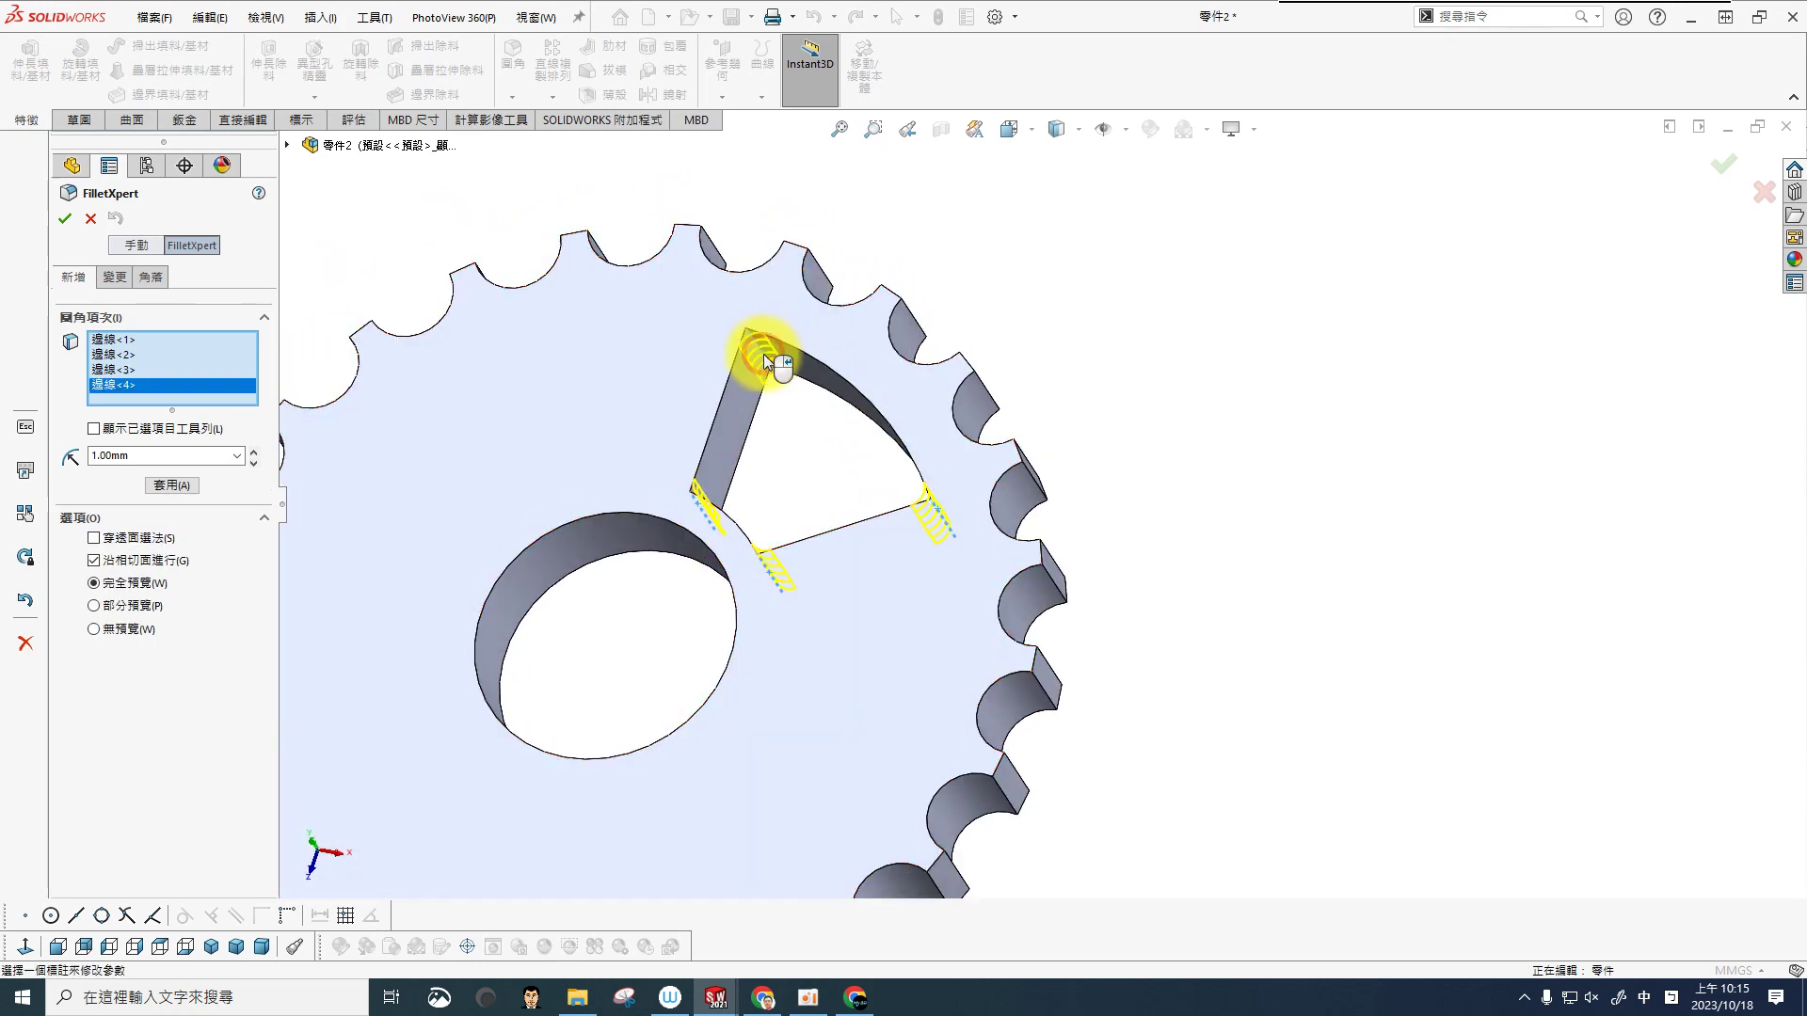
left_click(64, 217)
Step: Return to the front view with Ctrl+1 and zoom to frame the filleted window
scroll(1223, 397, "up", 2)
scroll(1240, 399, "up", 2)
key("ctrl+1")
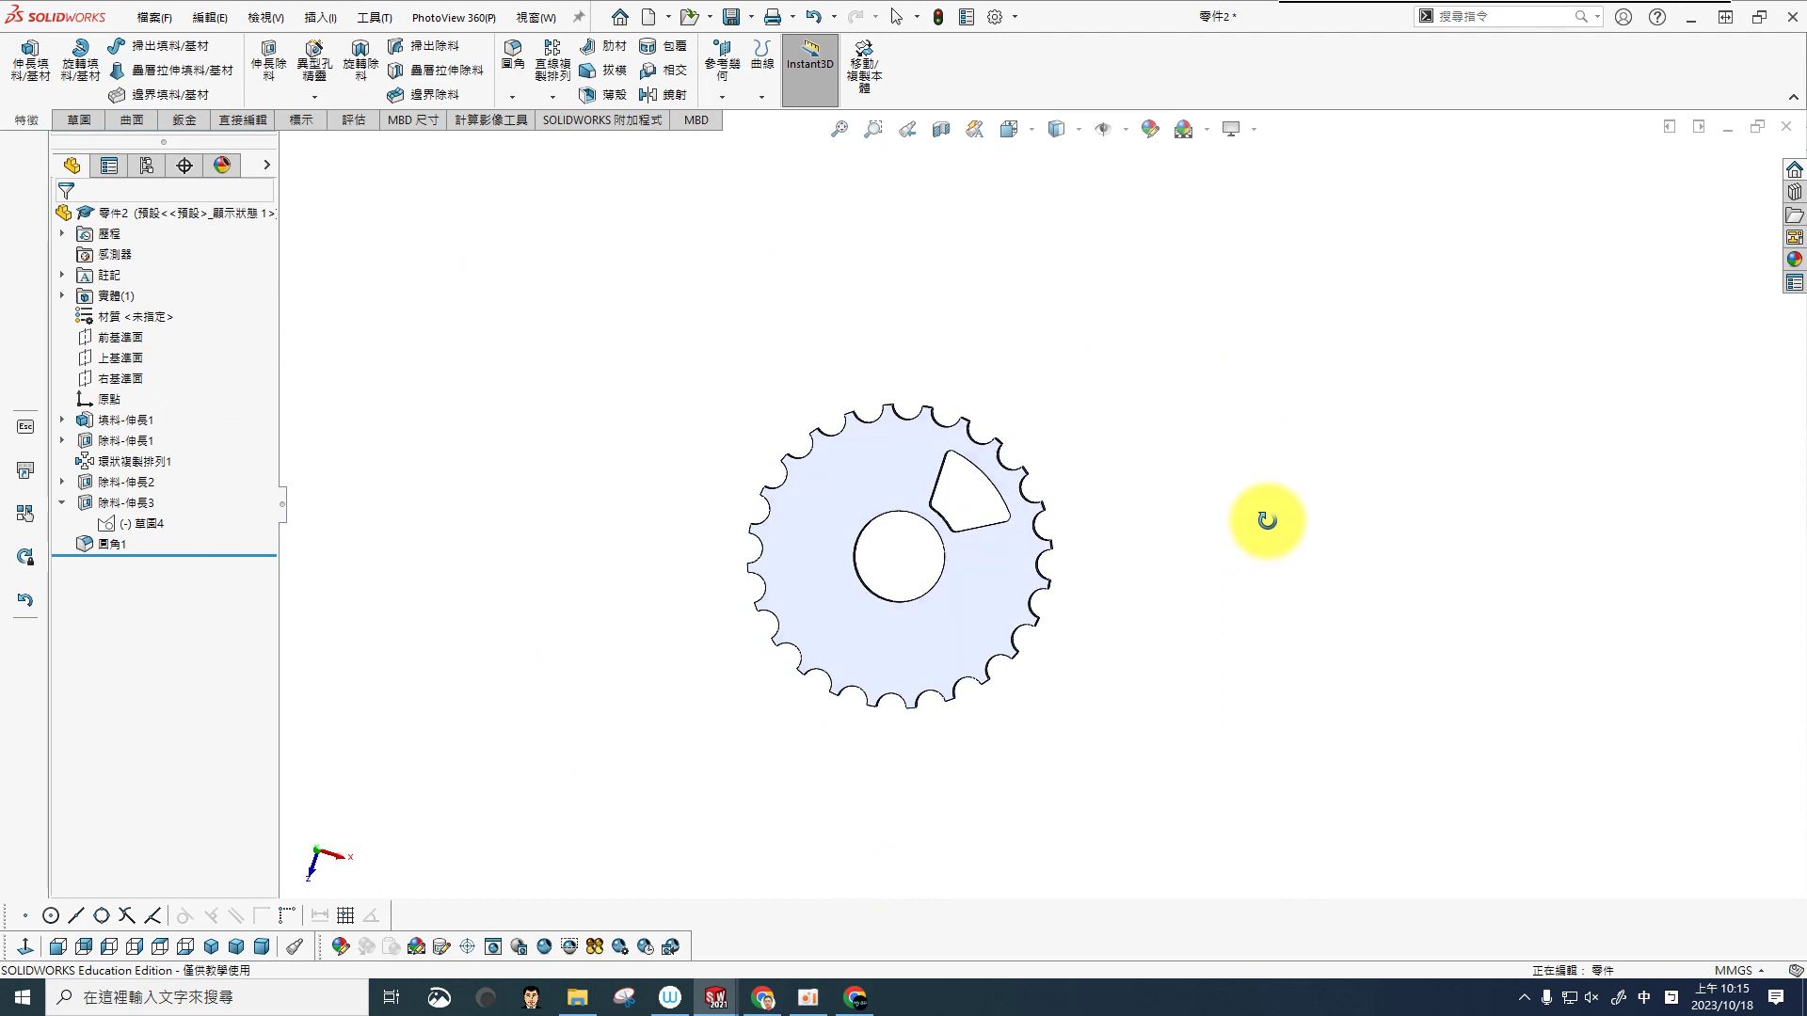
scroll(979, 344, "down", 4)
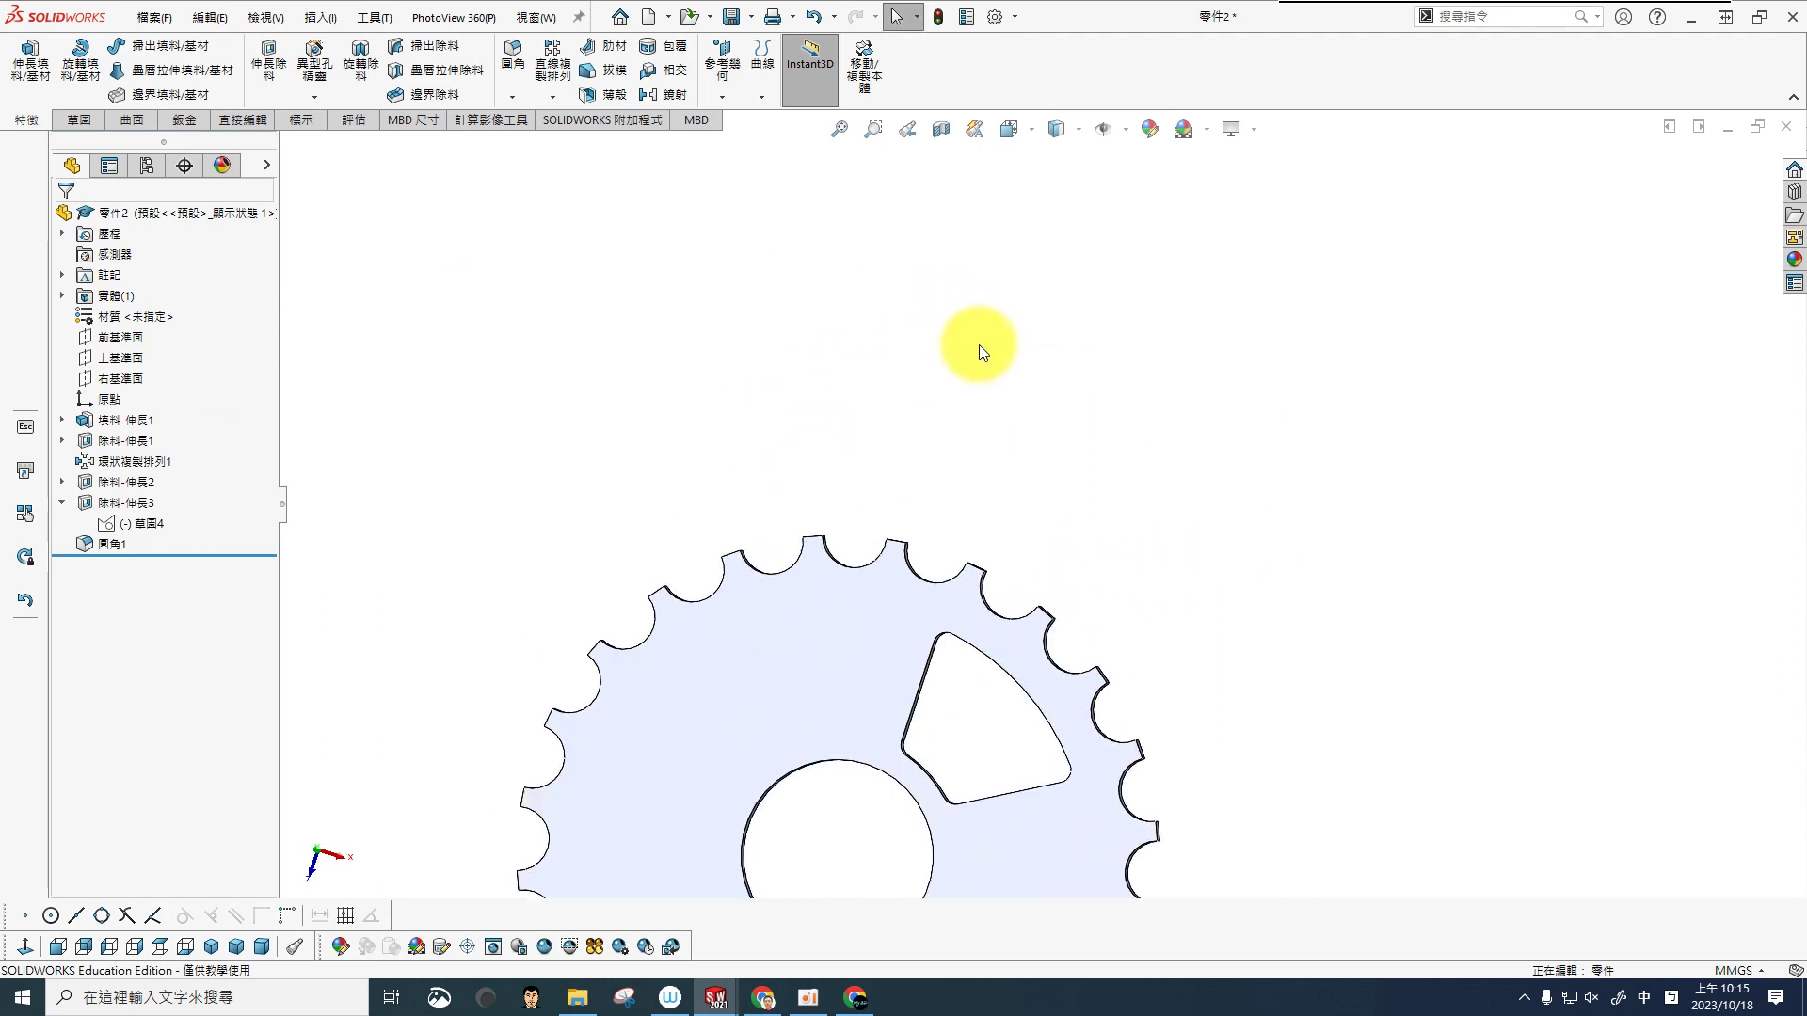
scroll(978, 359, "up", 5)
scroll(979, 360, "up", 3)
scroll(1145, 636, "down", 3)
scroll(903, 367, "down", 5)
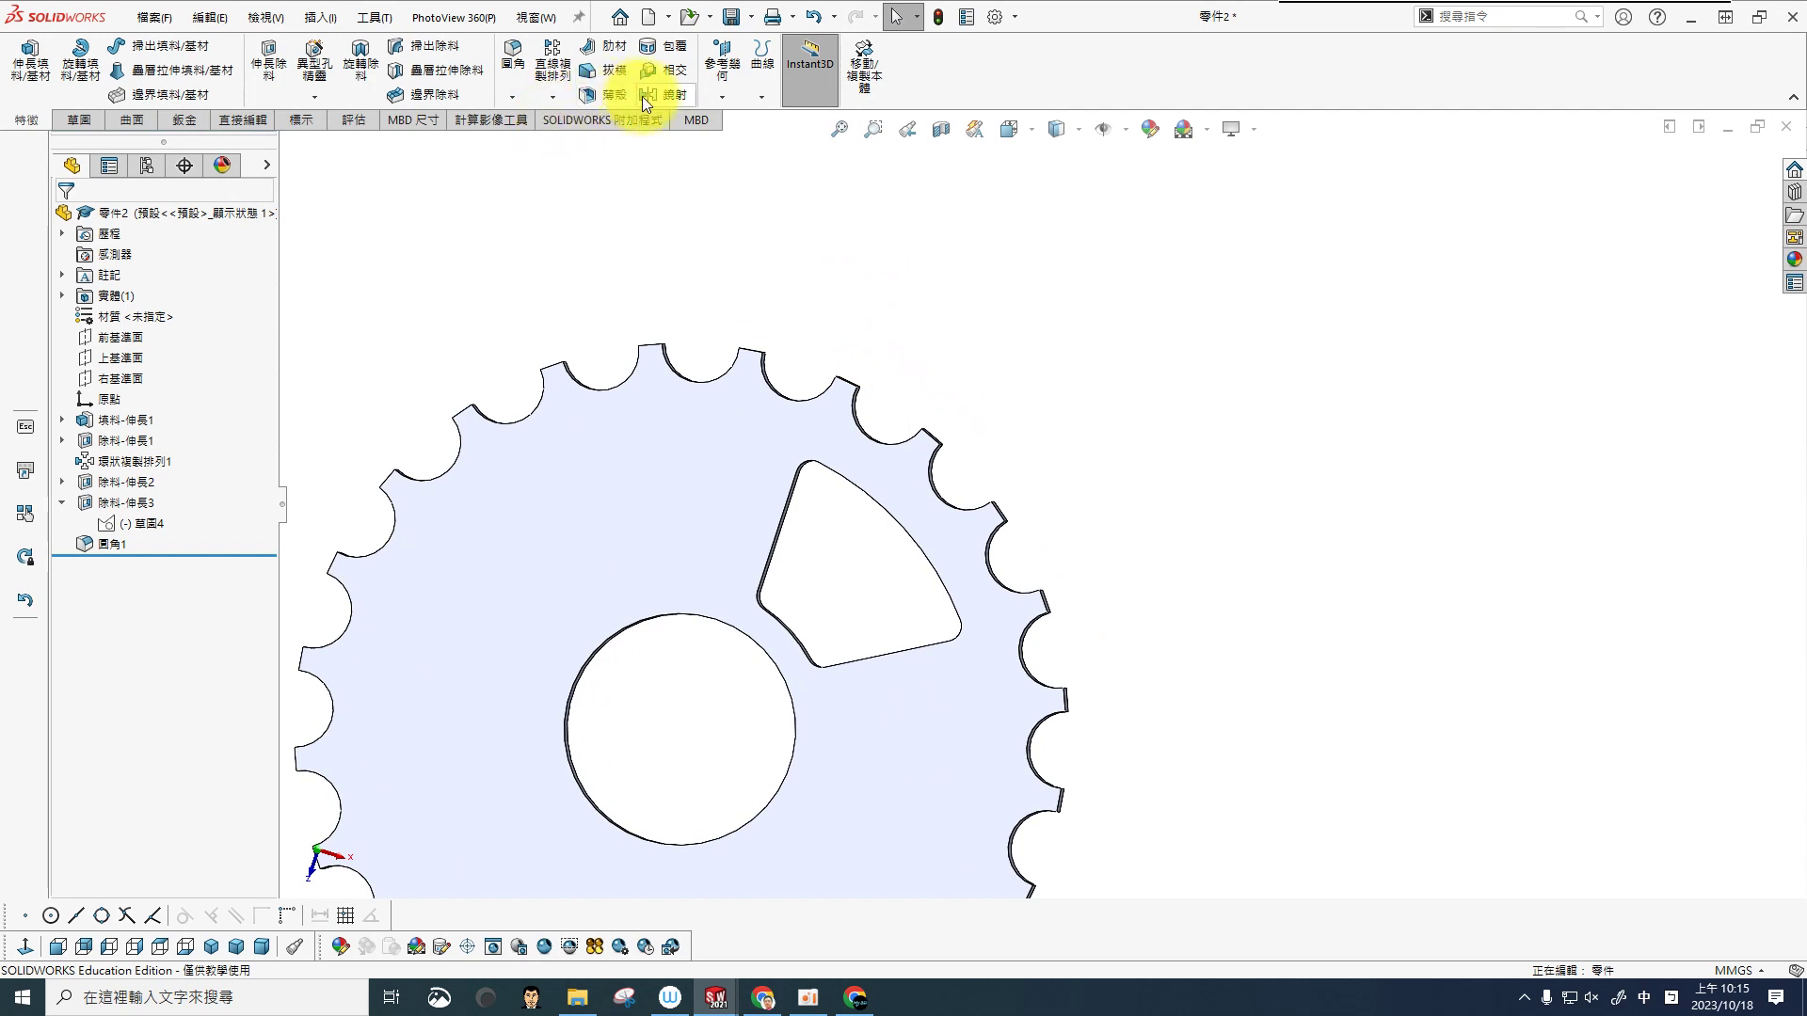
left_click(559, 102)
Step: Set up a circular pattern about the central bore axis with 6 instances
left_click(576, 142)
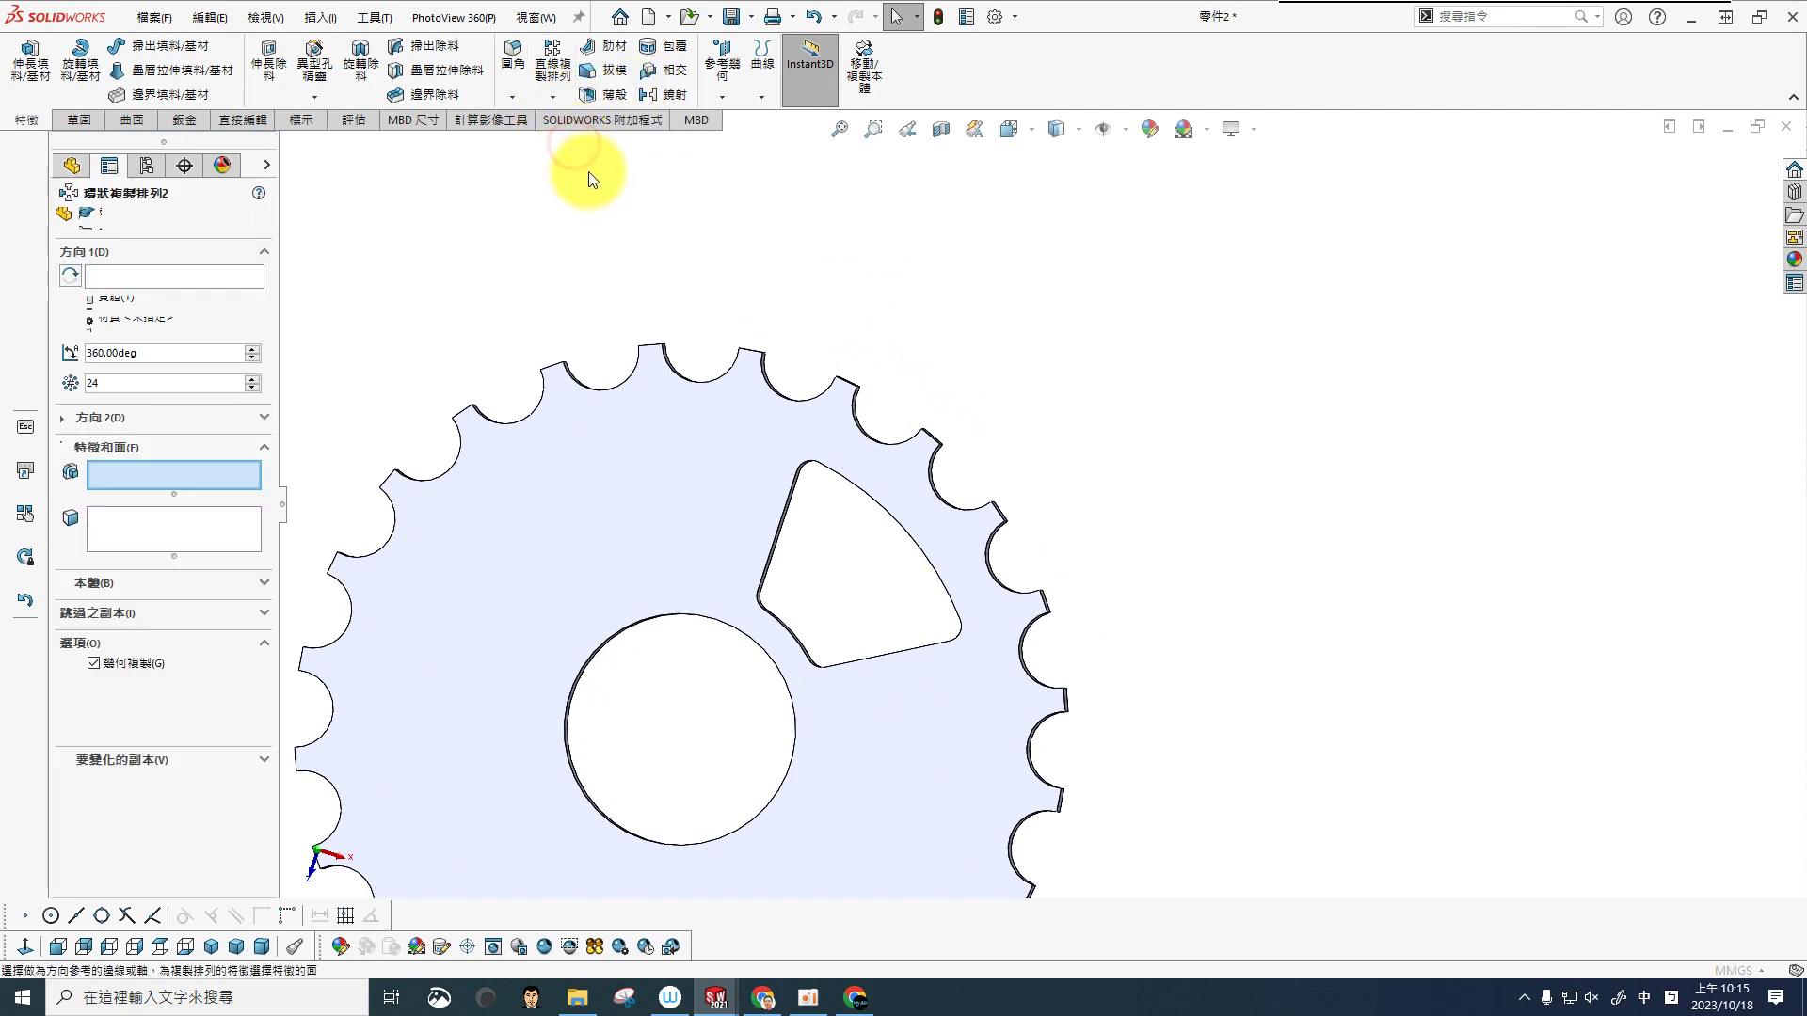
scroll(621, 245, "up", 5)
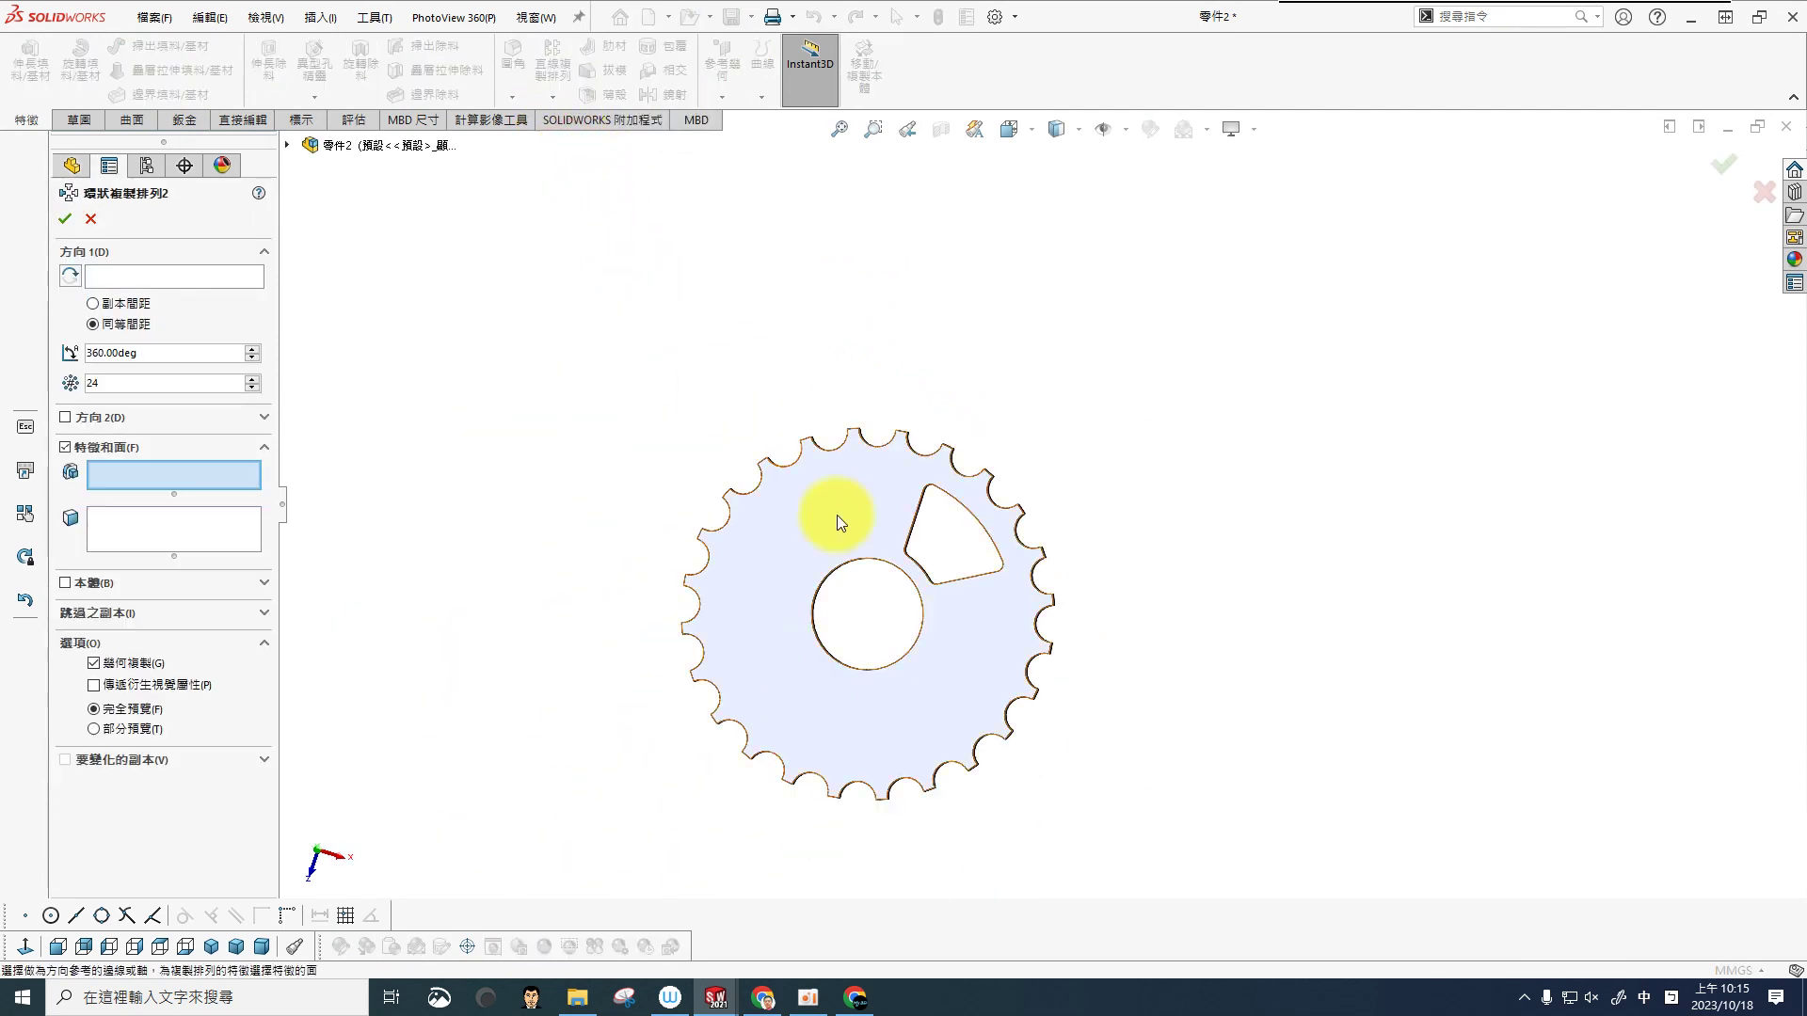
left_click(167, 279)
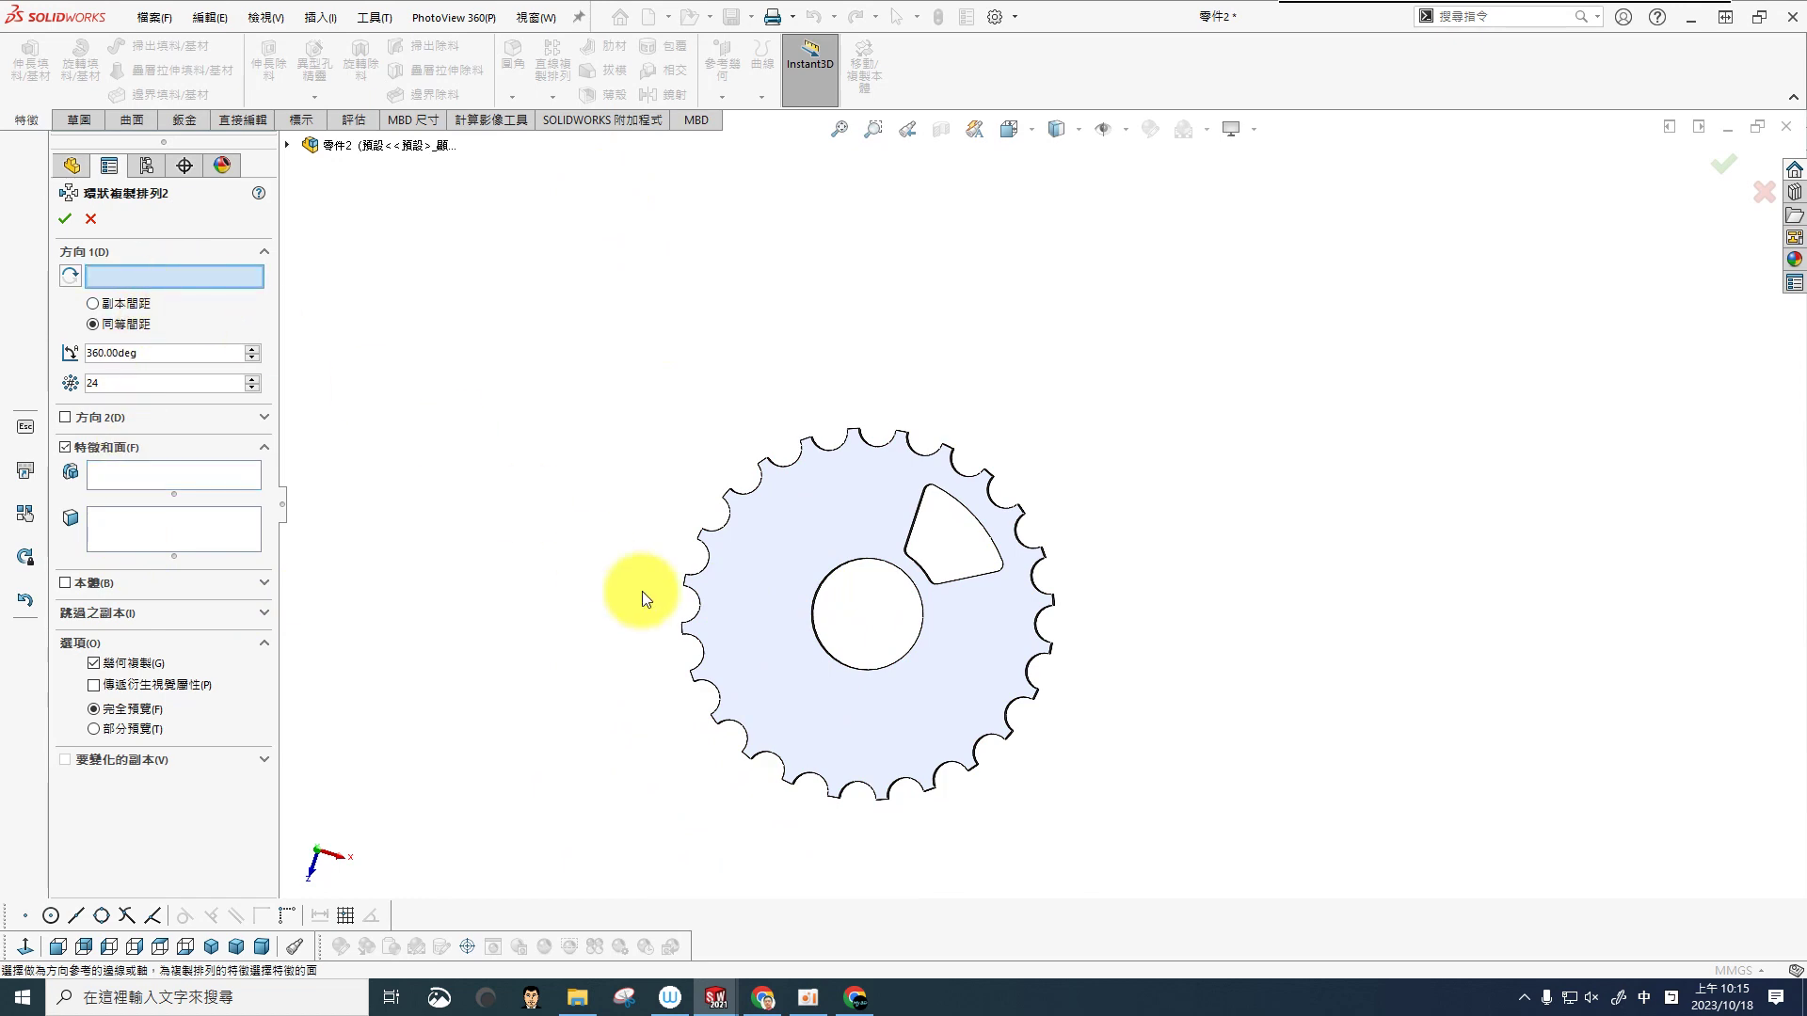
middle_click_drag(873, 623, 855, 627)
scroll(855, 626, "down", 3)
scroll(875, 612, "down", 2)
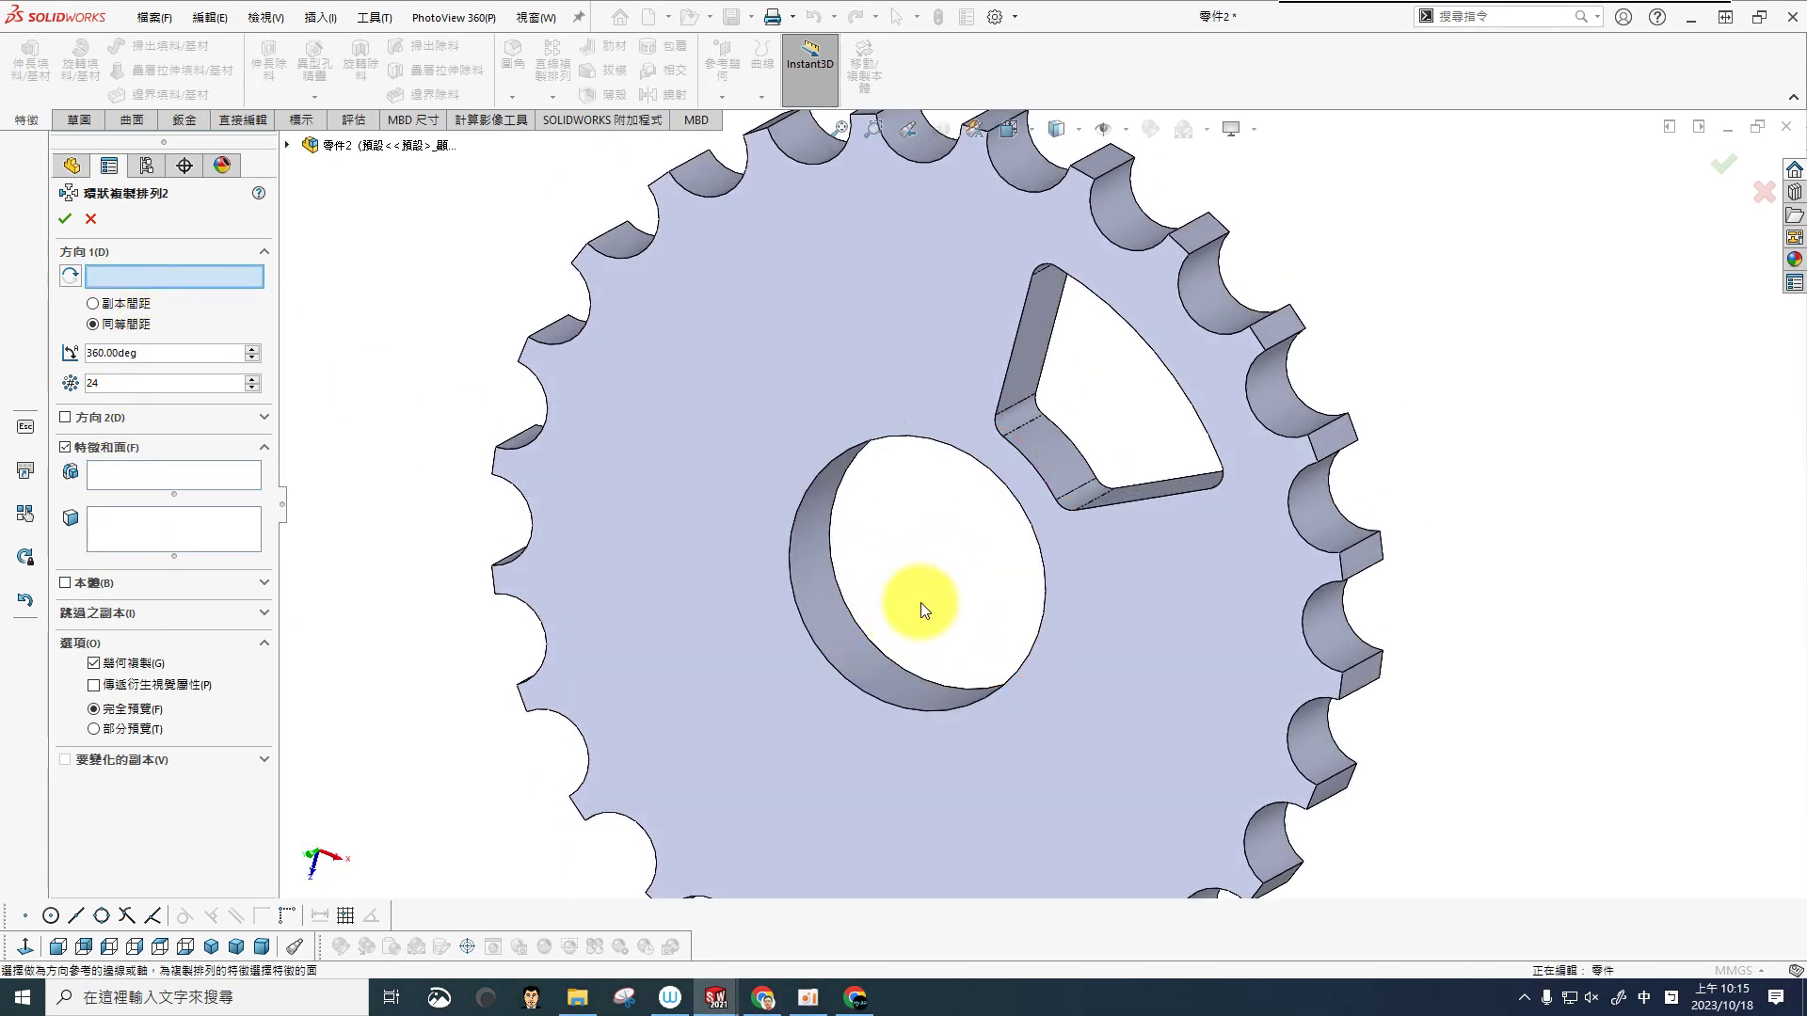
scroll(849, 640, "down", 2)
left_click(845, 642)
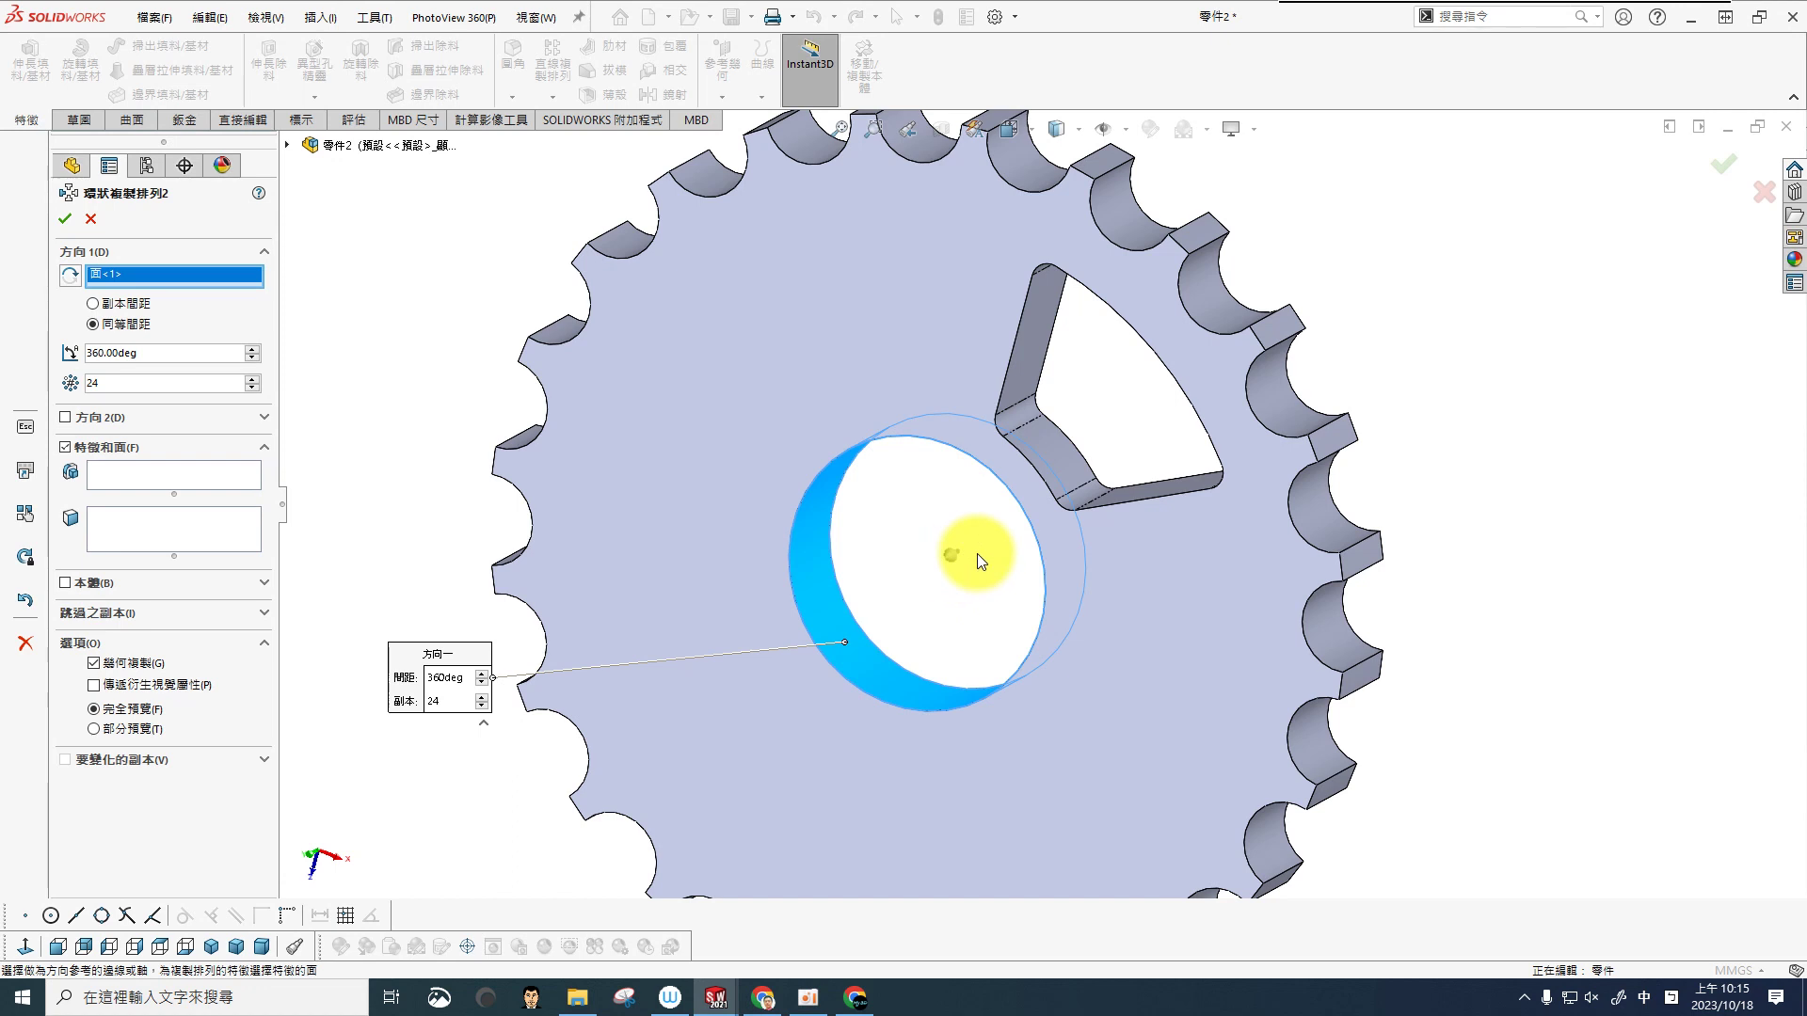
double_click(138, 391)
type("6")
left_click(134, 474)
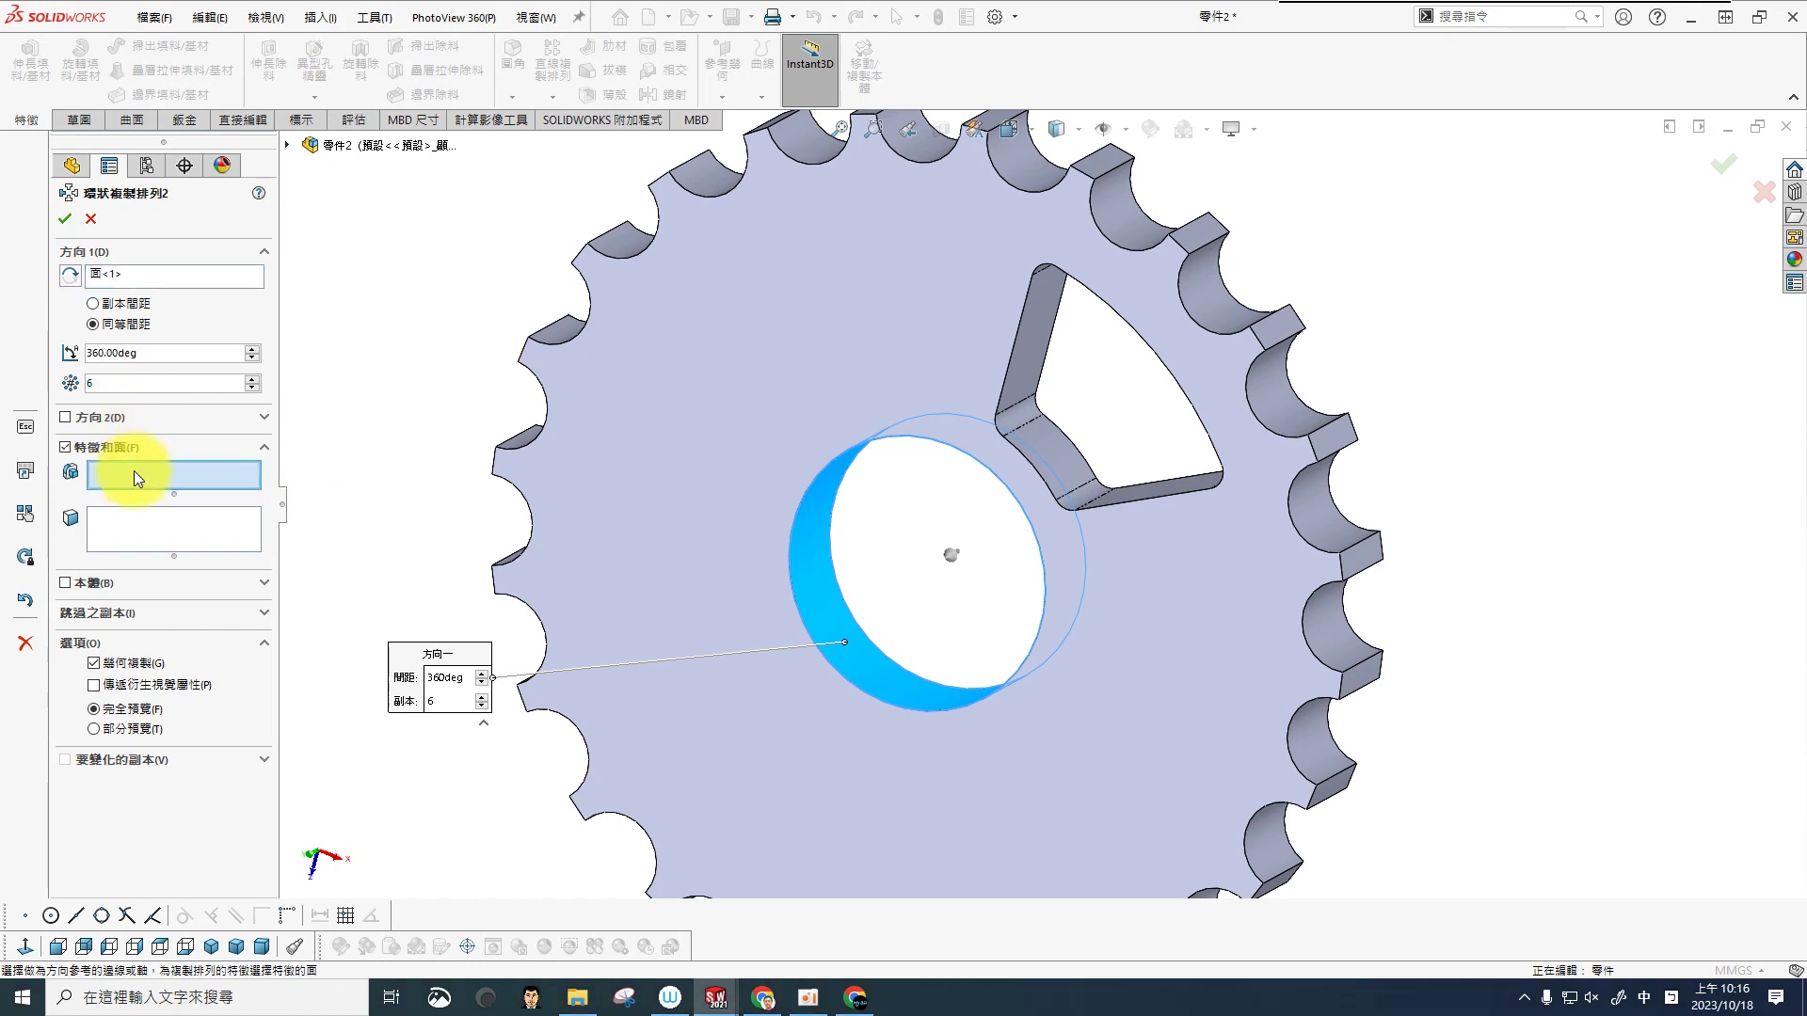
Step: Add the window cut and its fillet to the pattern and confirm the six copies
left_click(288, 145)
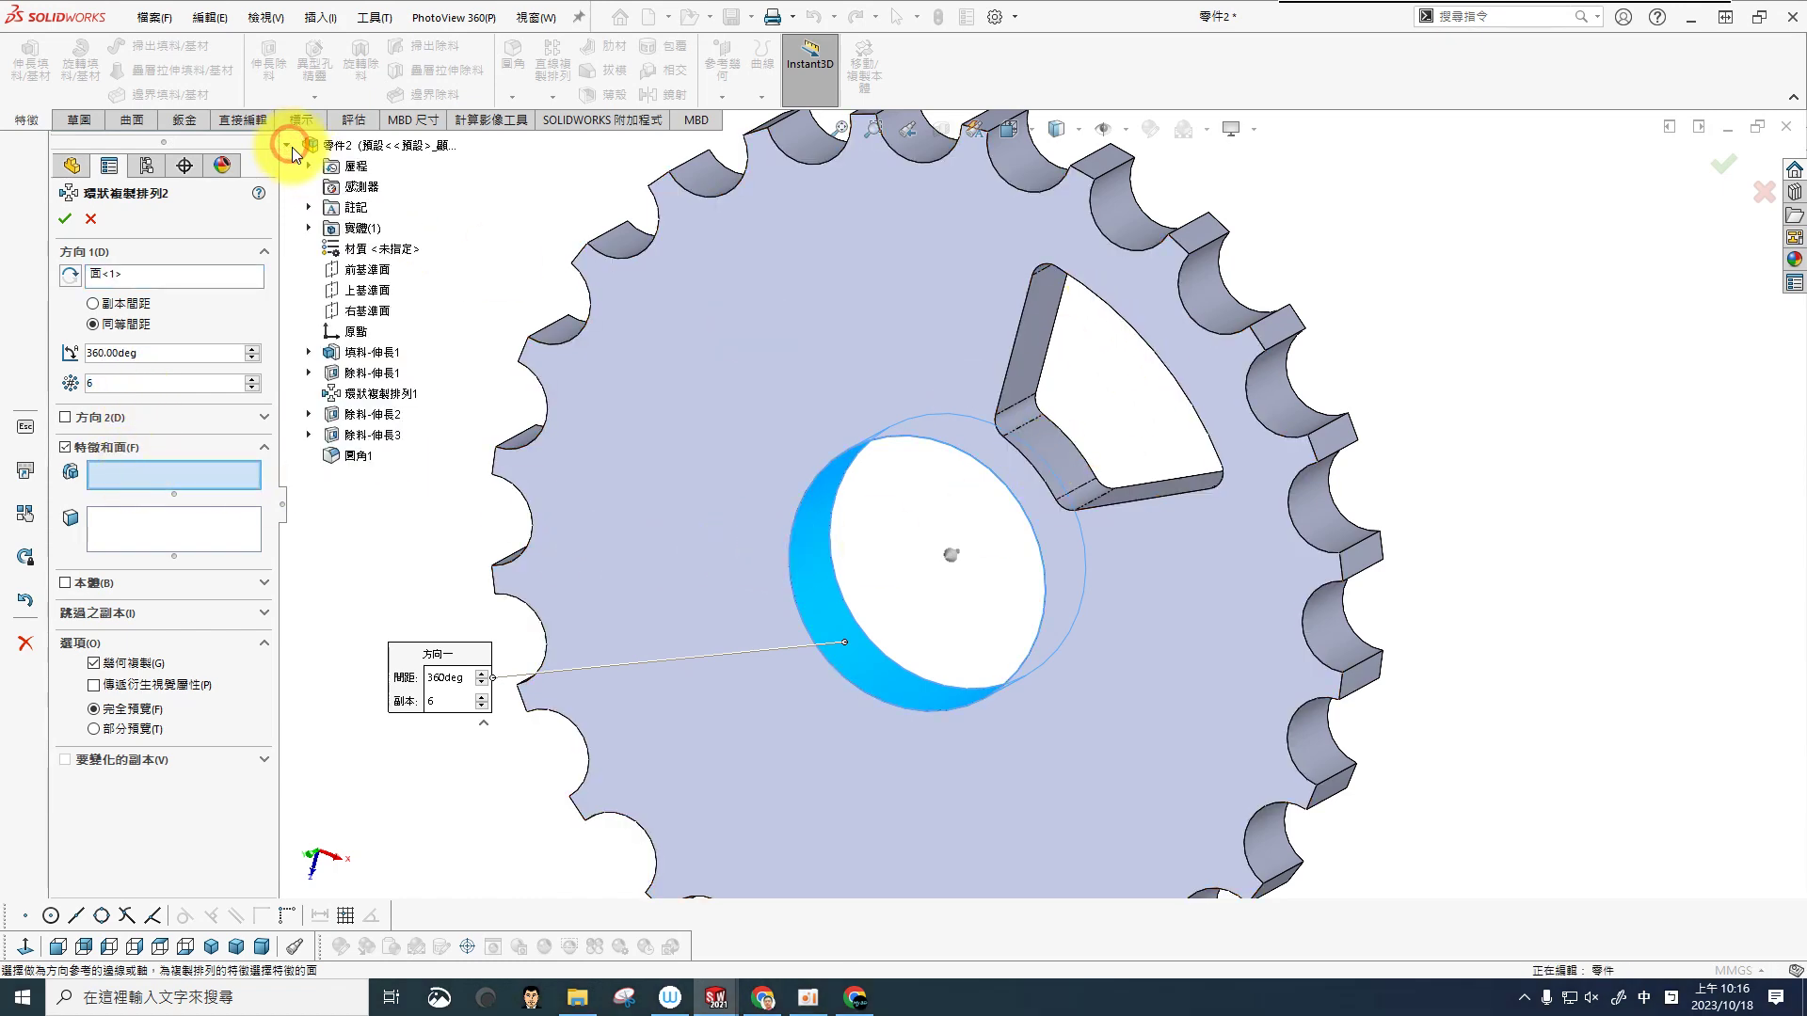
left_click(359, 435)
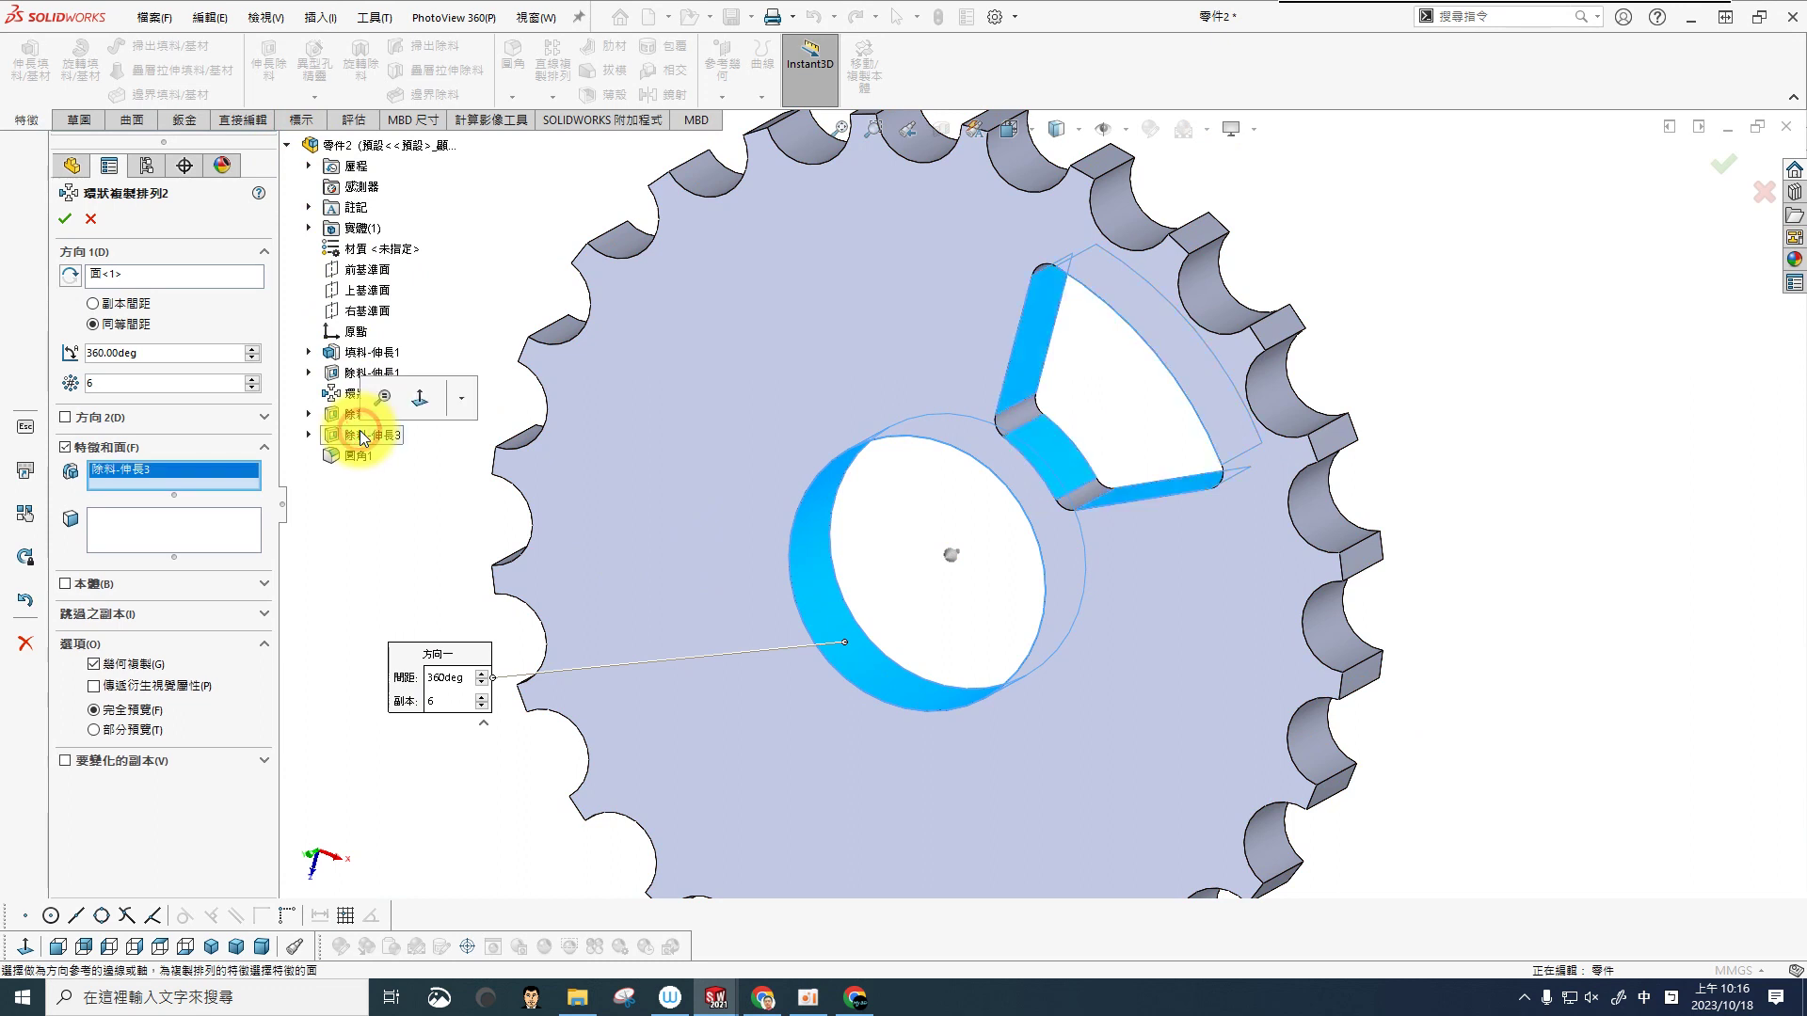
left_click(370, 476)
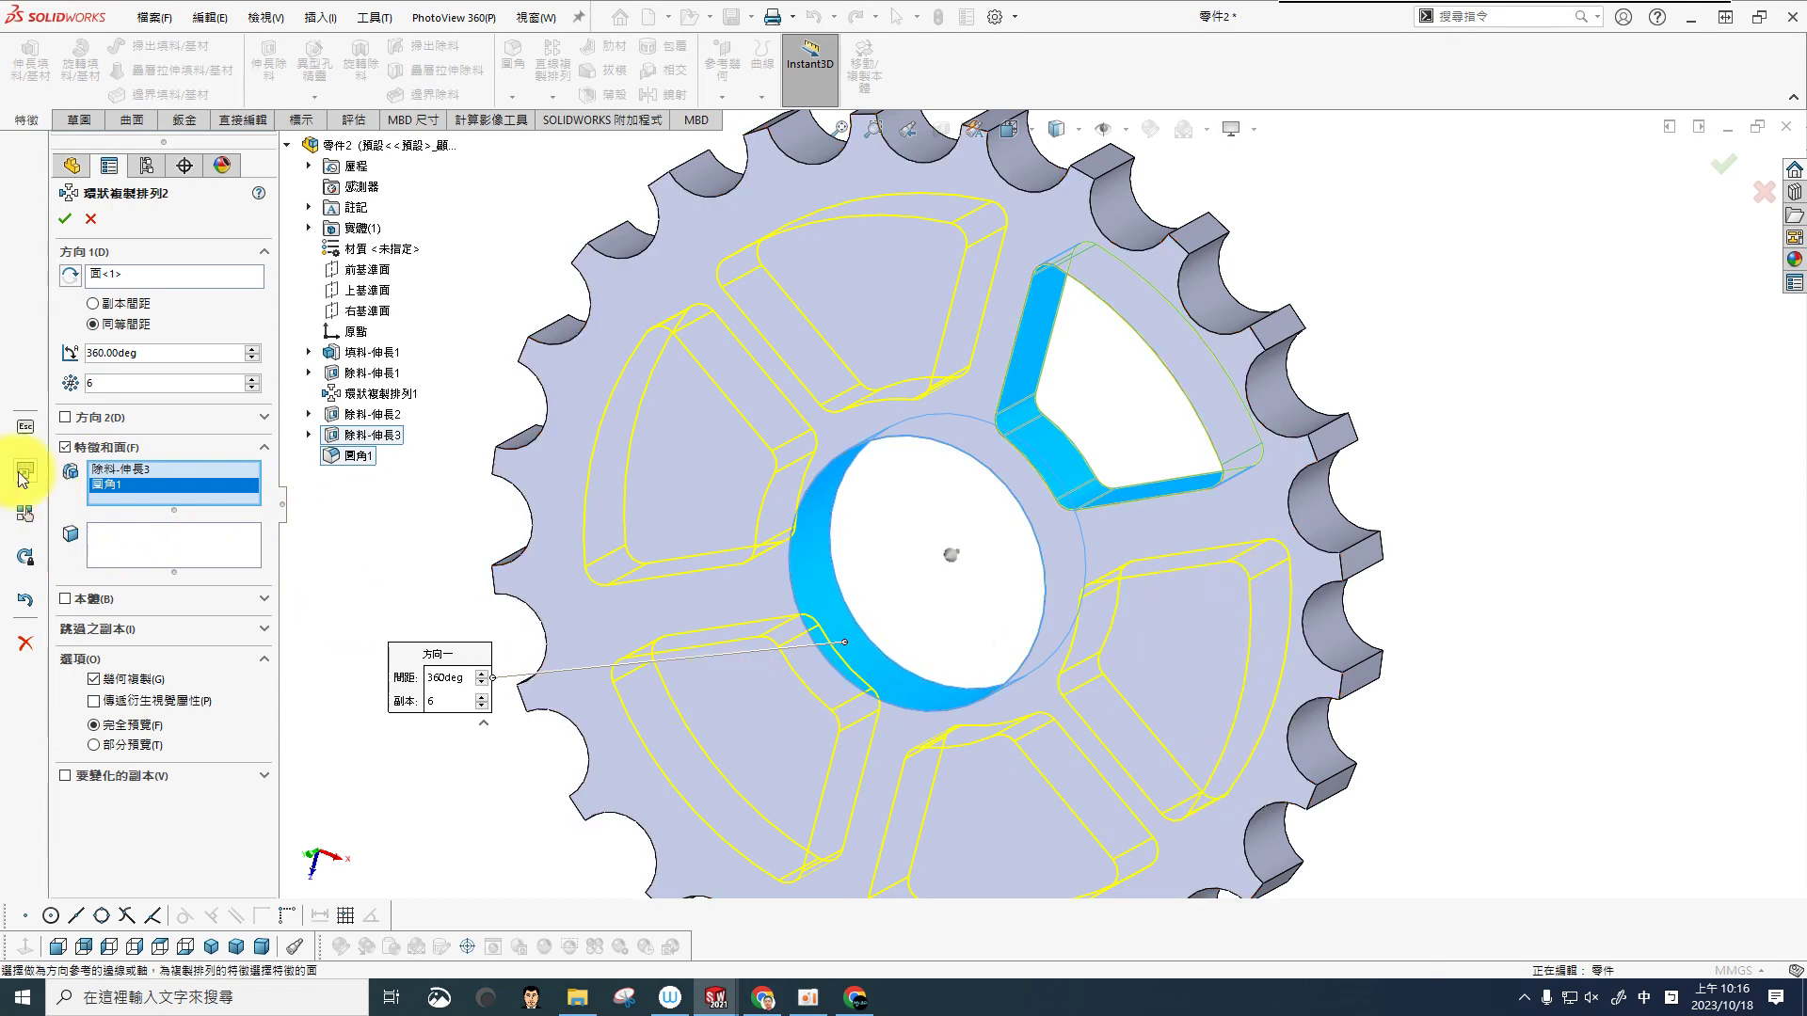
left_click(64, 219)
left_click(1605, 540)
mouse_move(1556, 545)
middle_mouse_down()
mouse_move(1577, 468)
mouse_move(1634, 455)
mouse_move(1666, 480)
mouse_move(1487, 547)
middle_mouse_up()
Step: Inspect the finished six-window gear from front and tilted 3D views
key("ctrl+1")
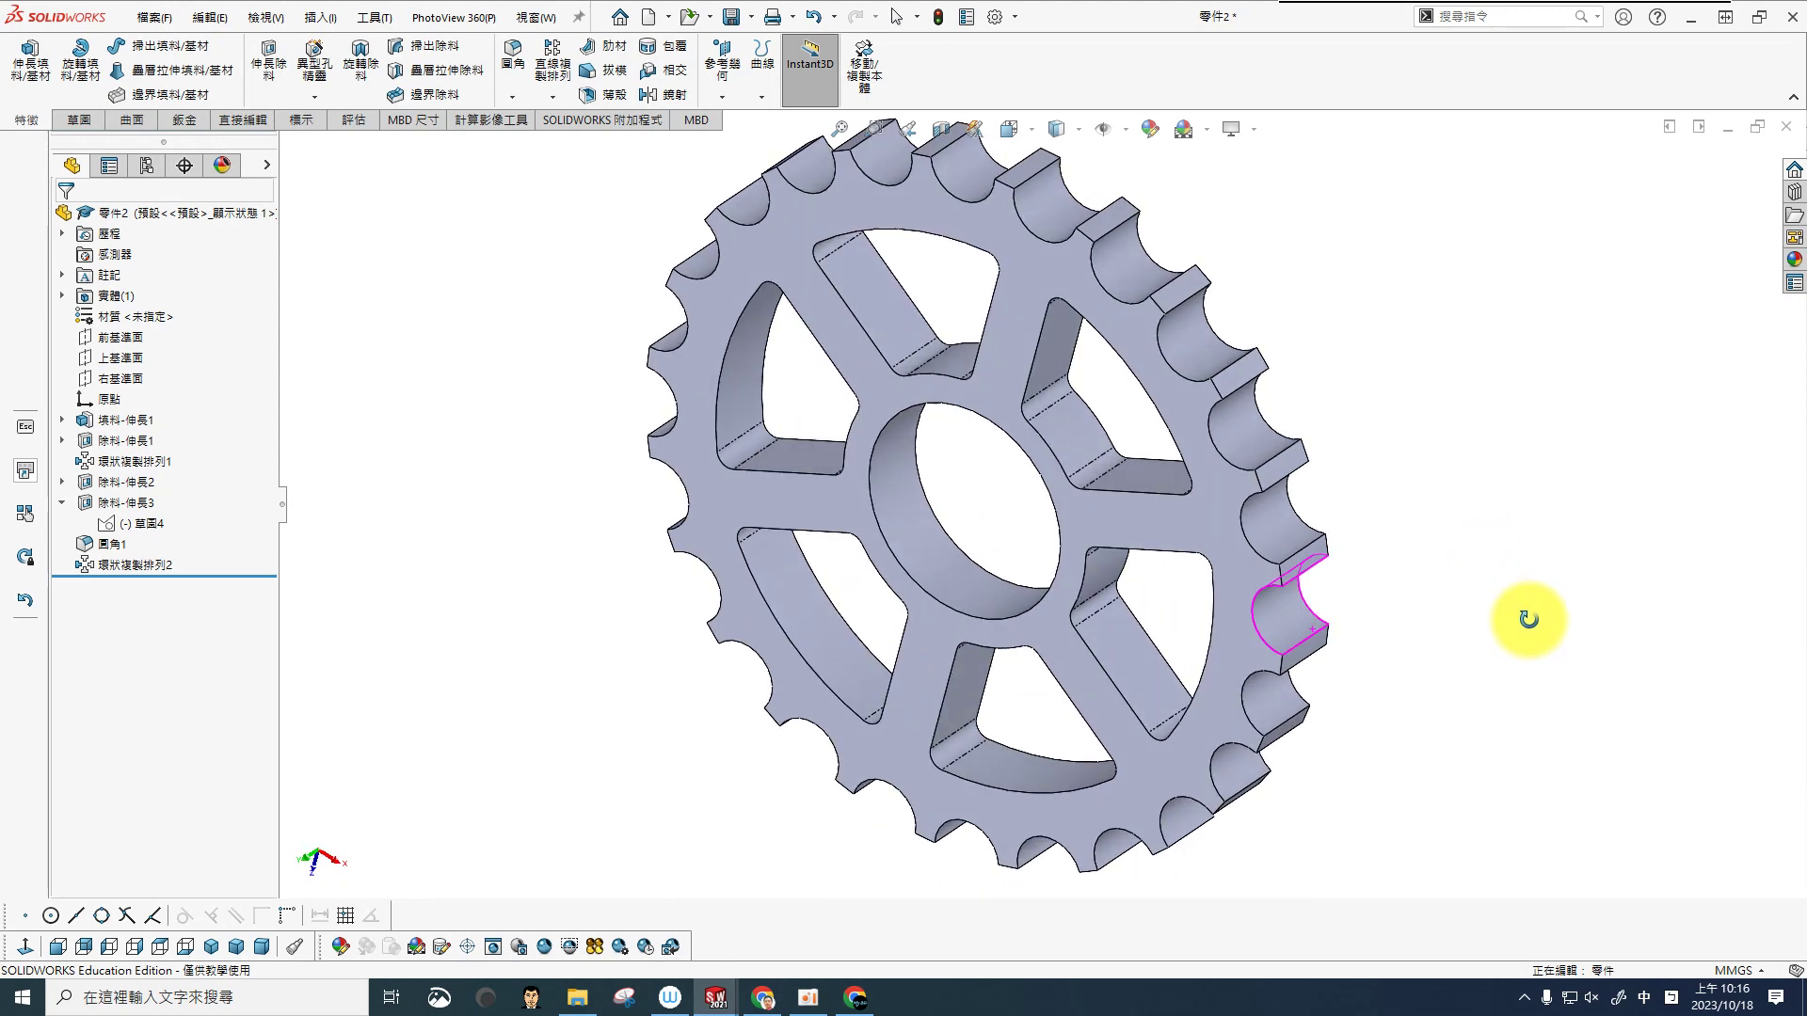
mouse_move(1536, 565)
middle_mouse_down()
mouse_move(1274, 512)
mouse_move(678, 456)
middle_mouse_up()
scroll(960, 436, "down", 5)
middle_click_drag(960, 435, 1128, 364)
key("ctrl+1")
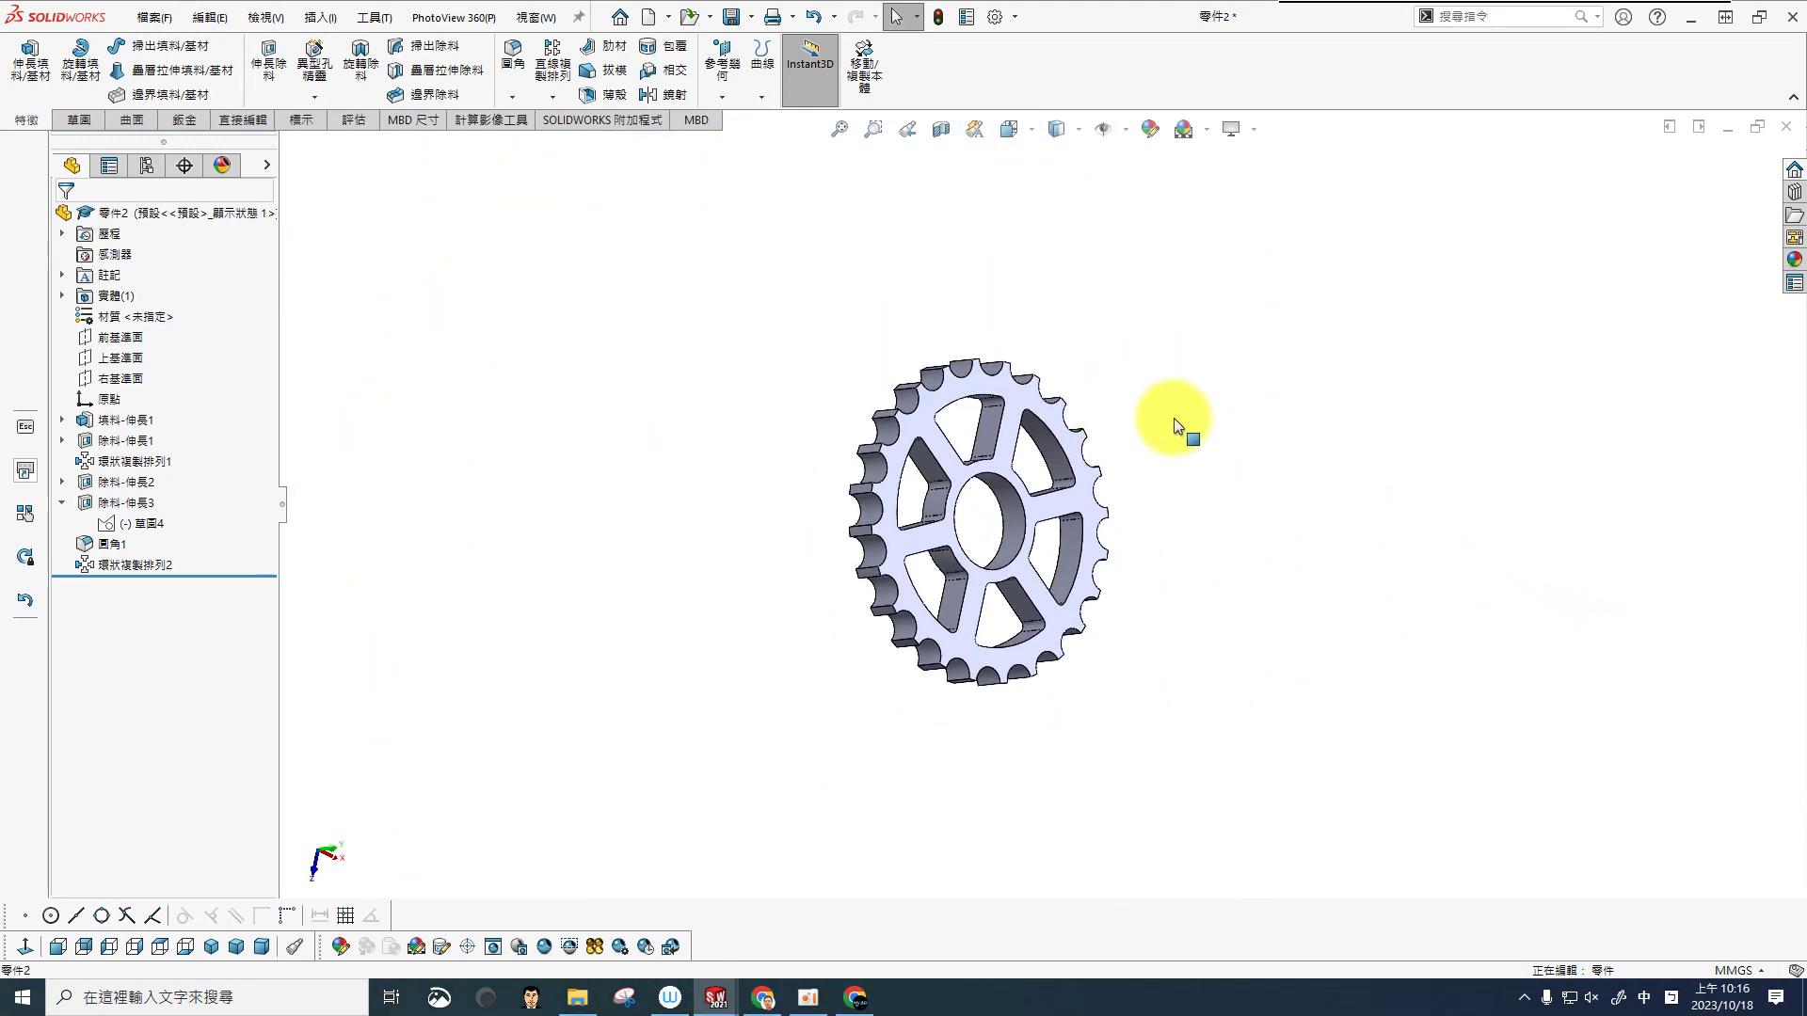
scroll(1171, 553, "down", 3)
scroll(1171, 555, "down", 4)
Step: Switch to the isometric view, then bring up the classroom console and oCam recorder
key("ctrl+7")
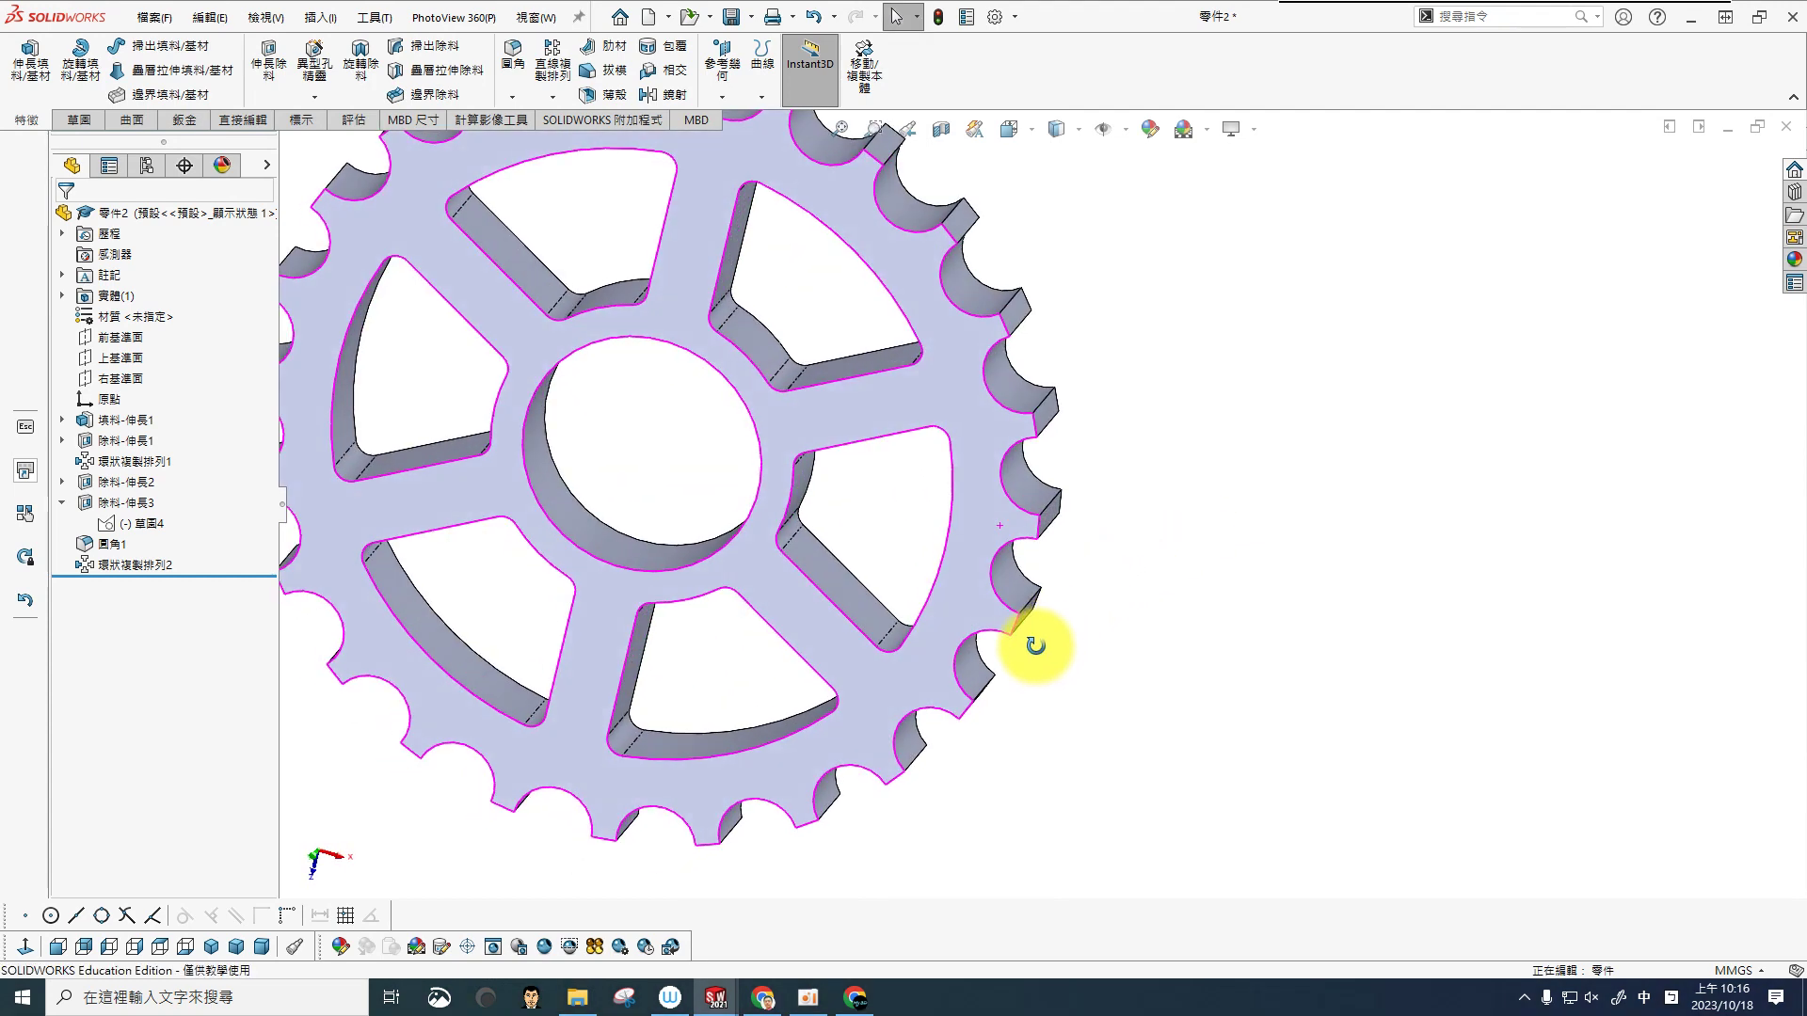
left_click(1697, 27)
left_click(817, 996)
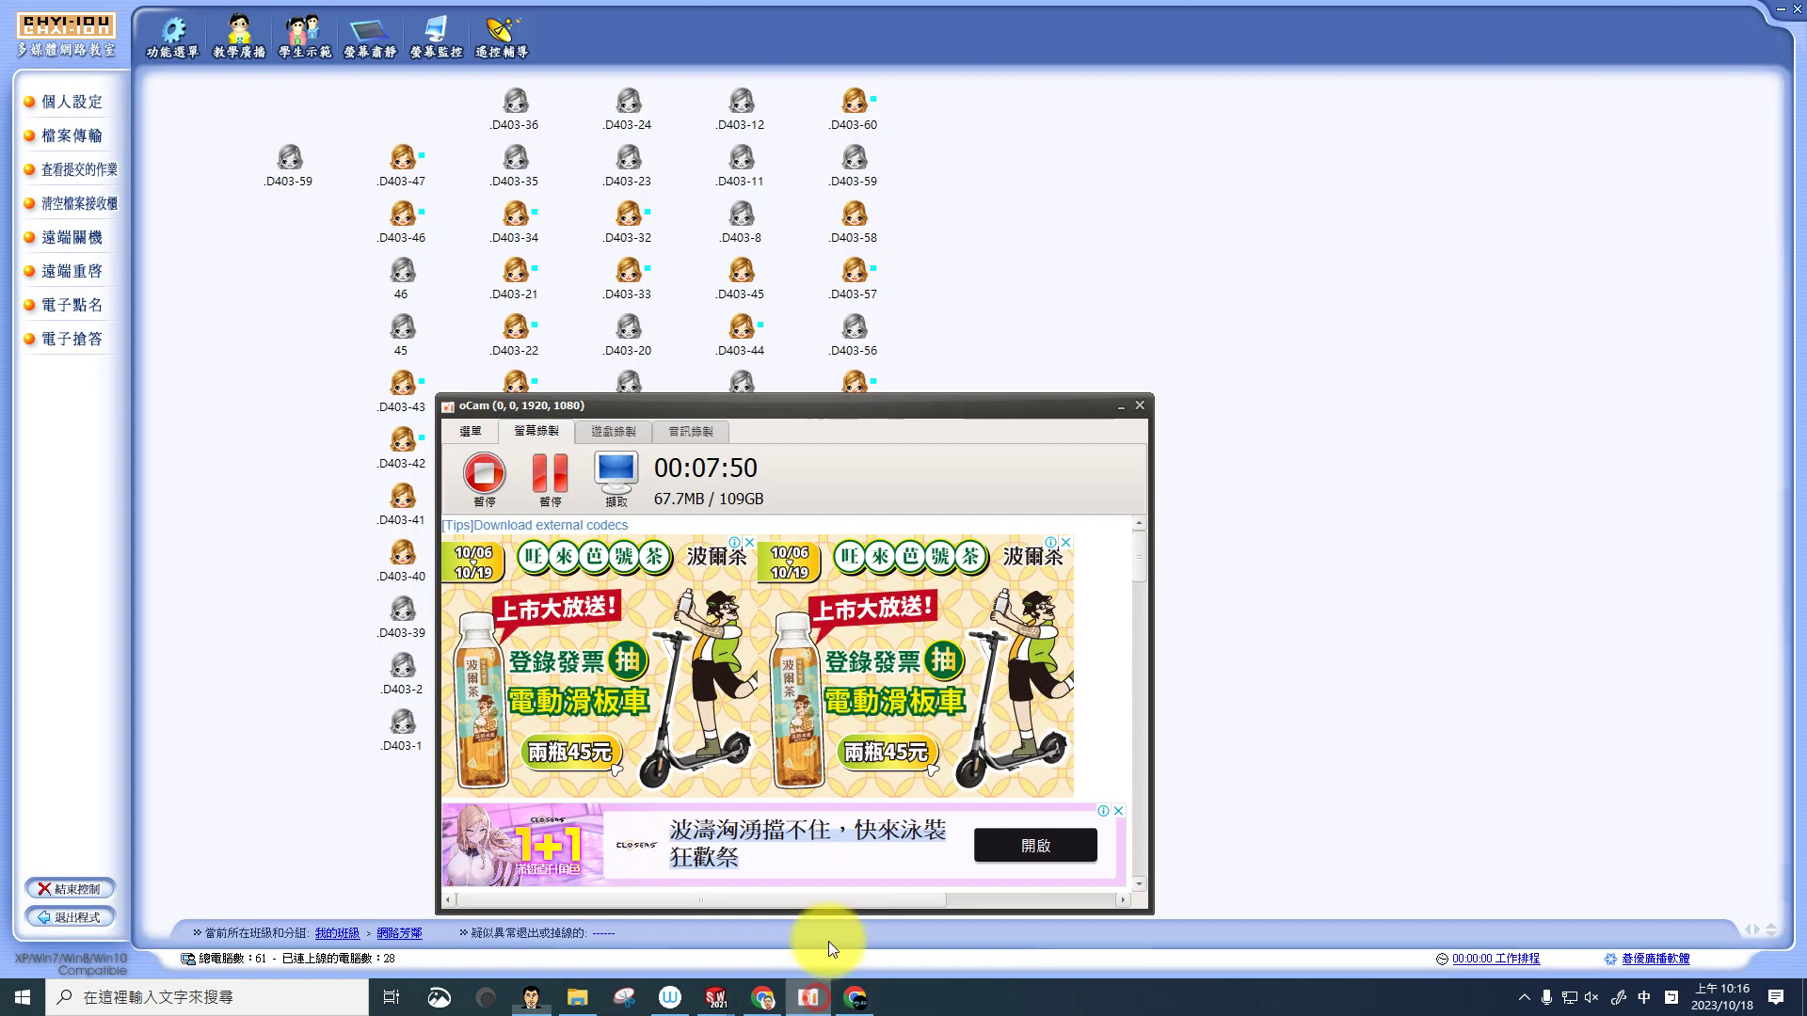